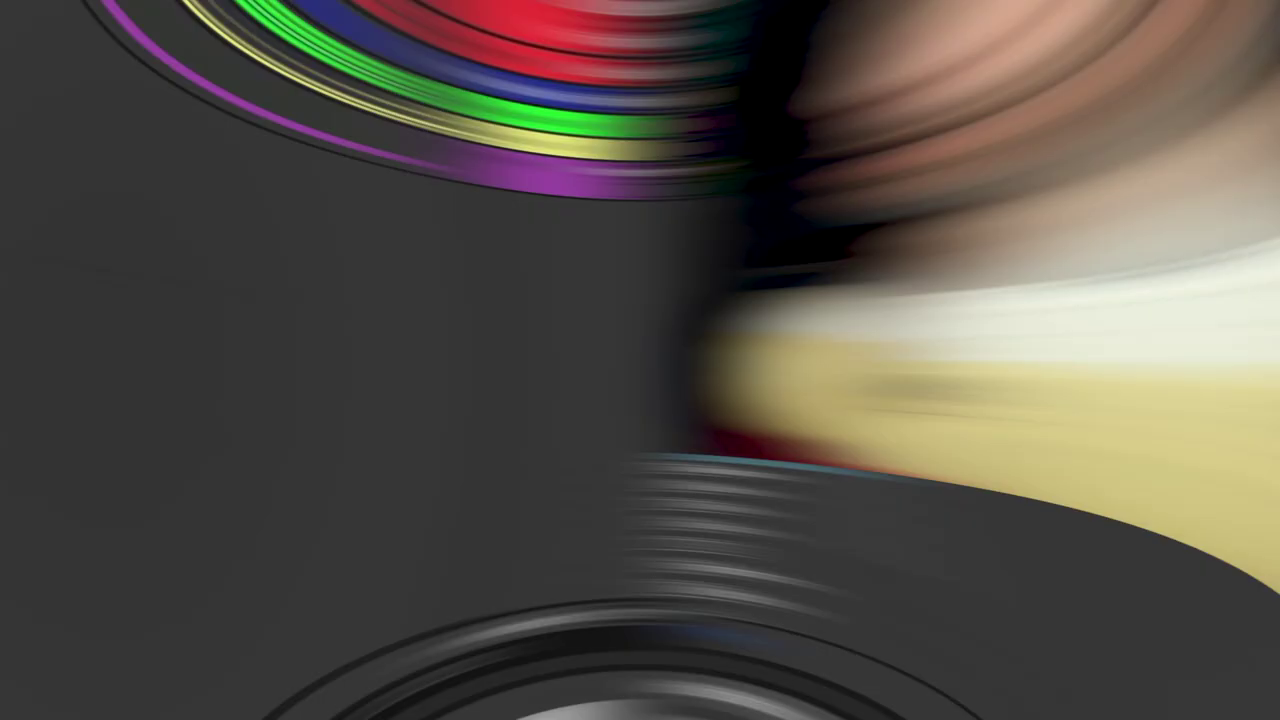
# - Unfold the Kicks group, view the first Kick clip's notes, and play the track with its device chain shown
pyautogui.click(1172, 98)
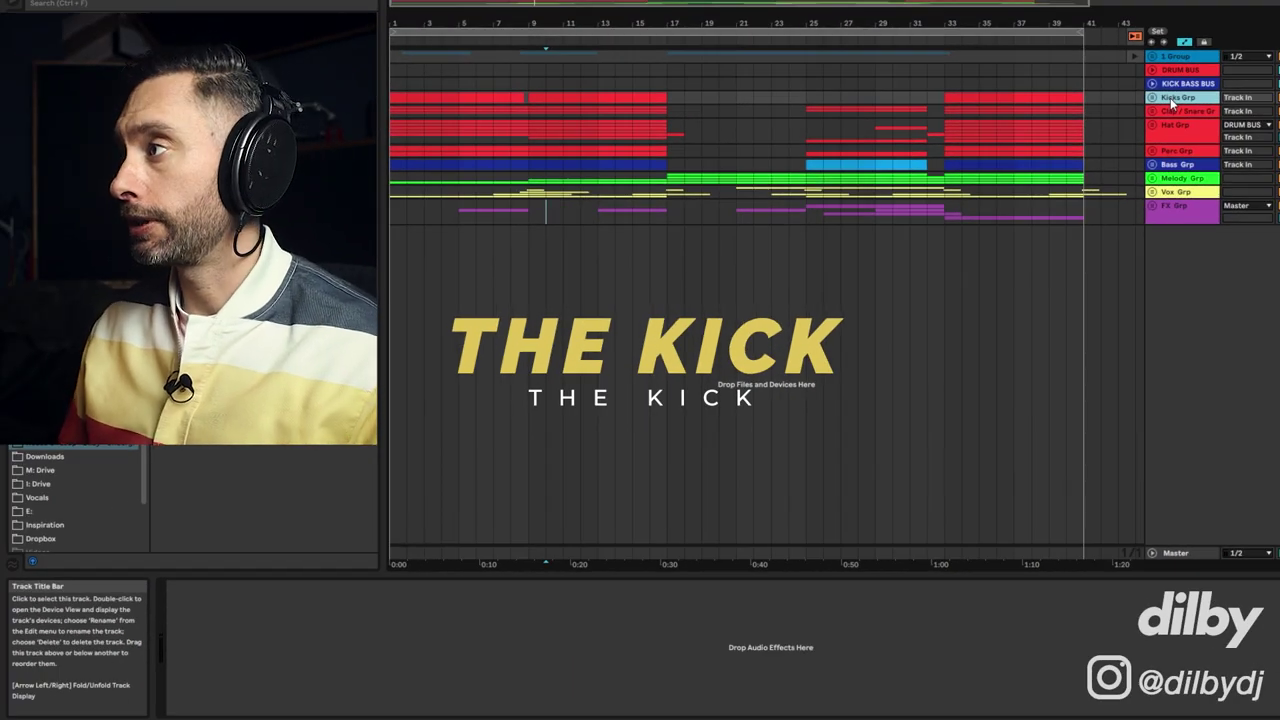
pyautogui.click(1152, 97)
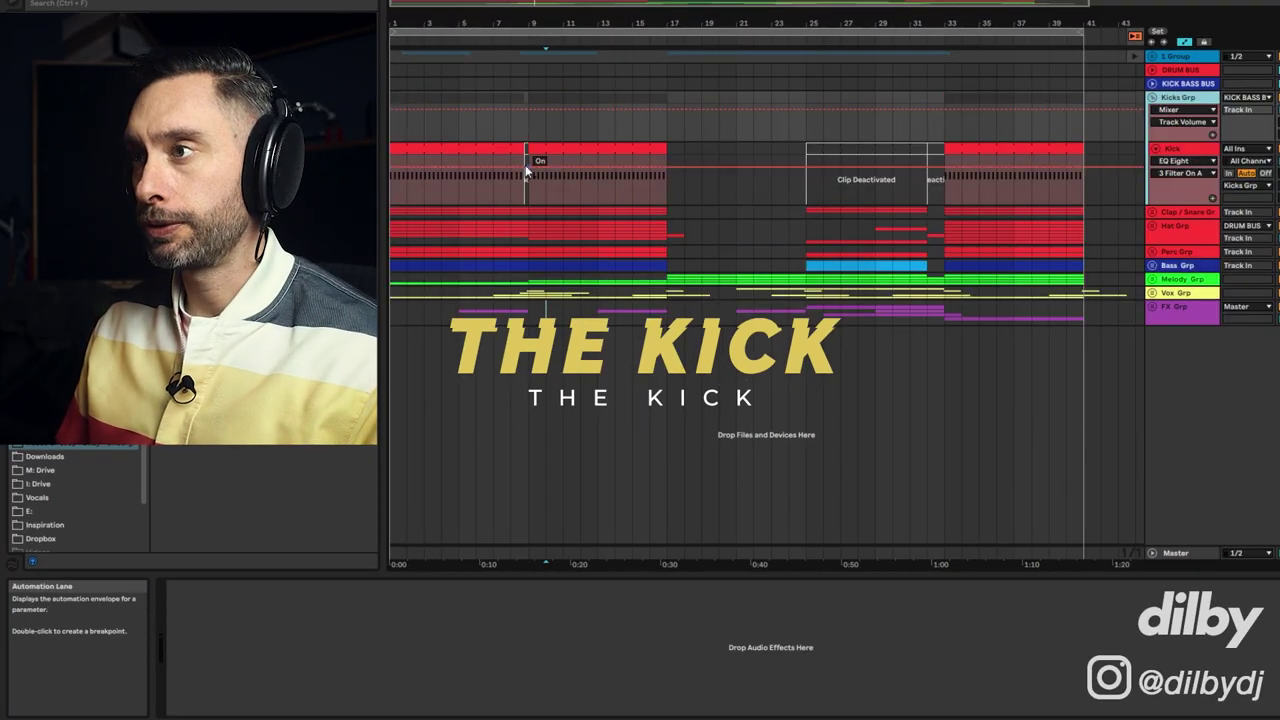
pyautogui.doubleClick(471, 148)
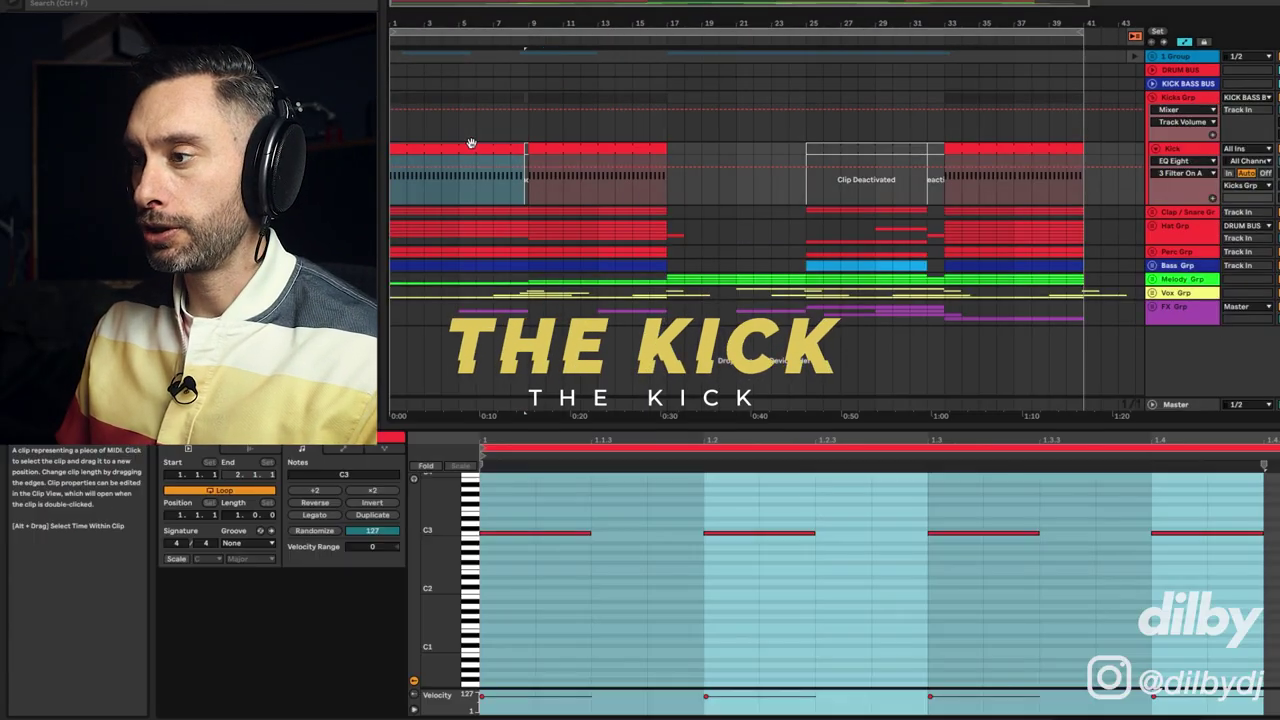
pyautogui.doubleClick(1210, 158)
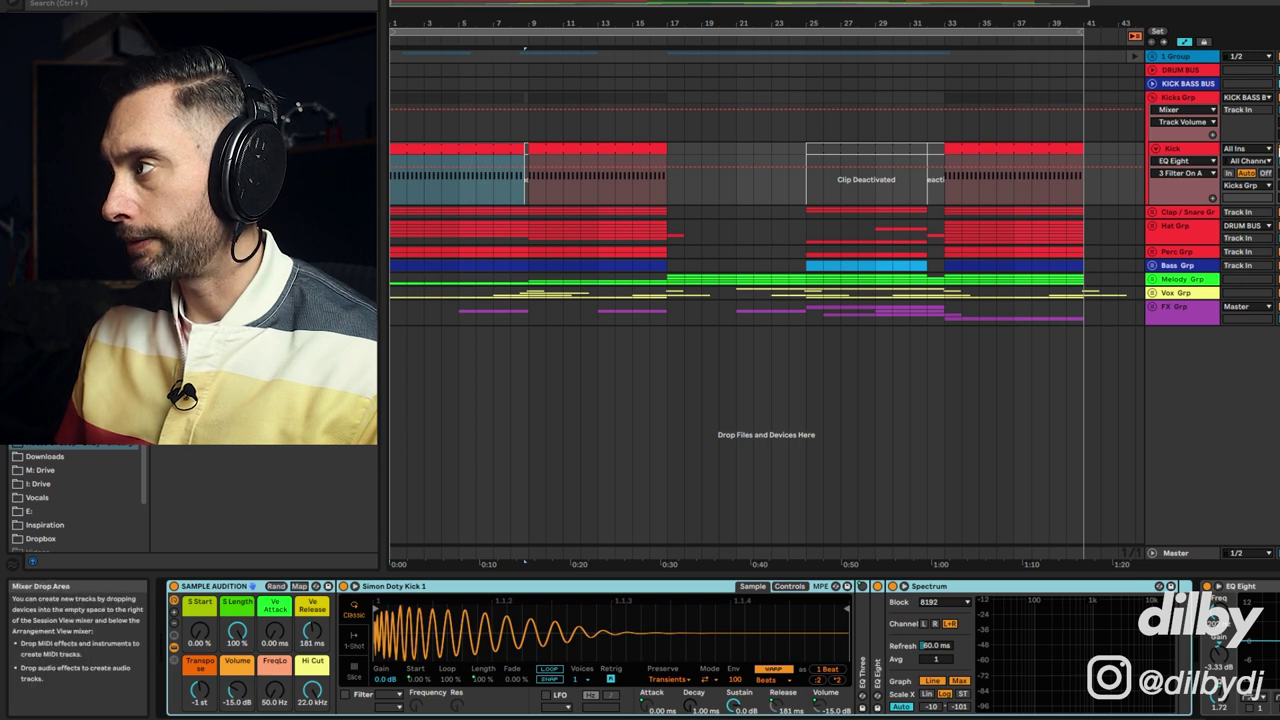
pyautogui.press('space')
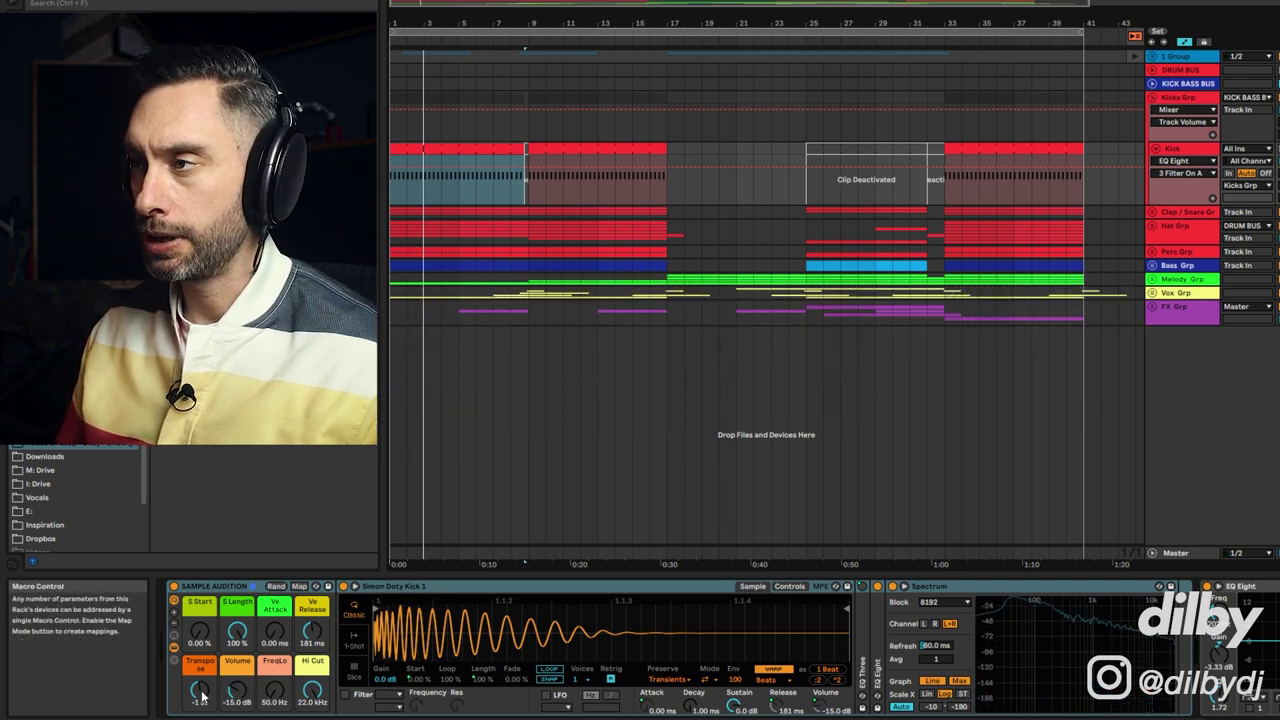
# - Enlarge the Kick track's Spectrum display and play the kick while trying a higher Transpose setting in its sampler rack
pyautogui.click(924, 587)
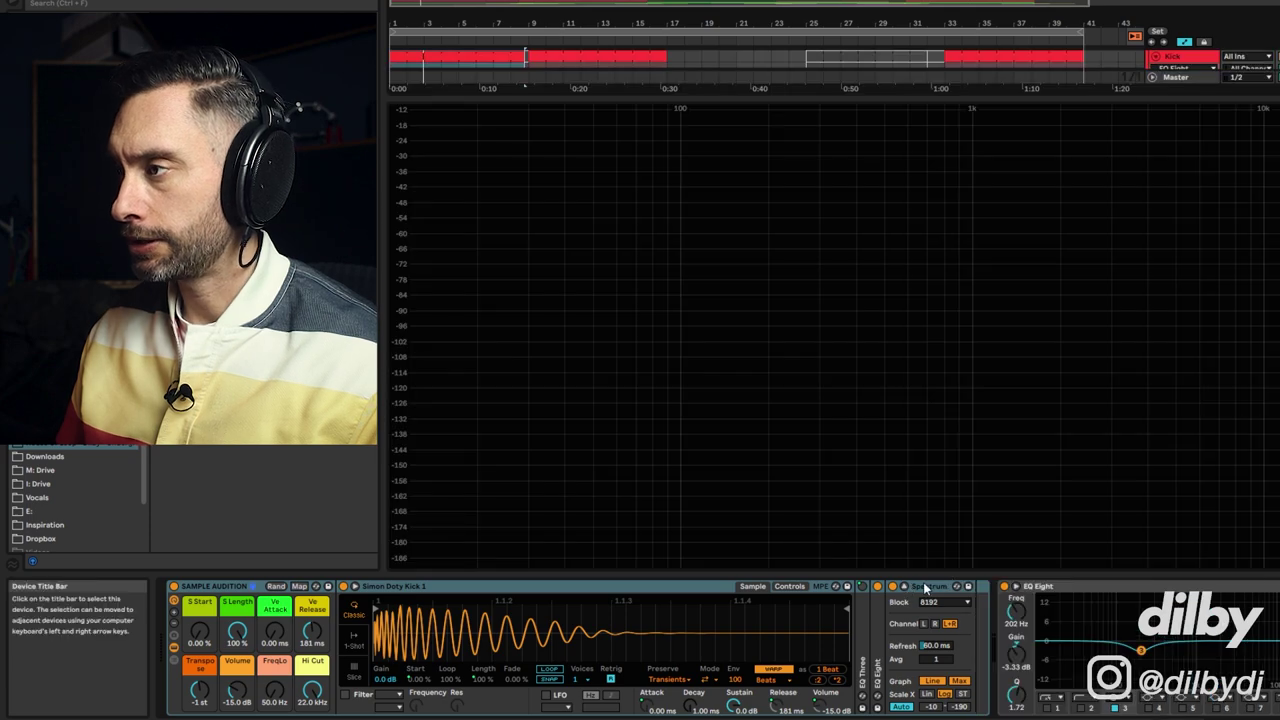
pyautogui.press('space')
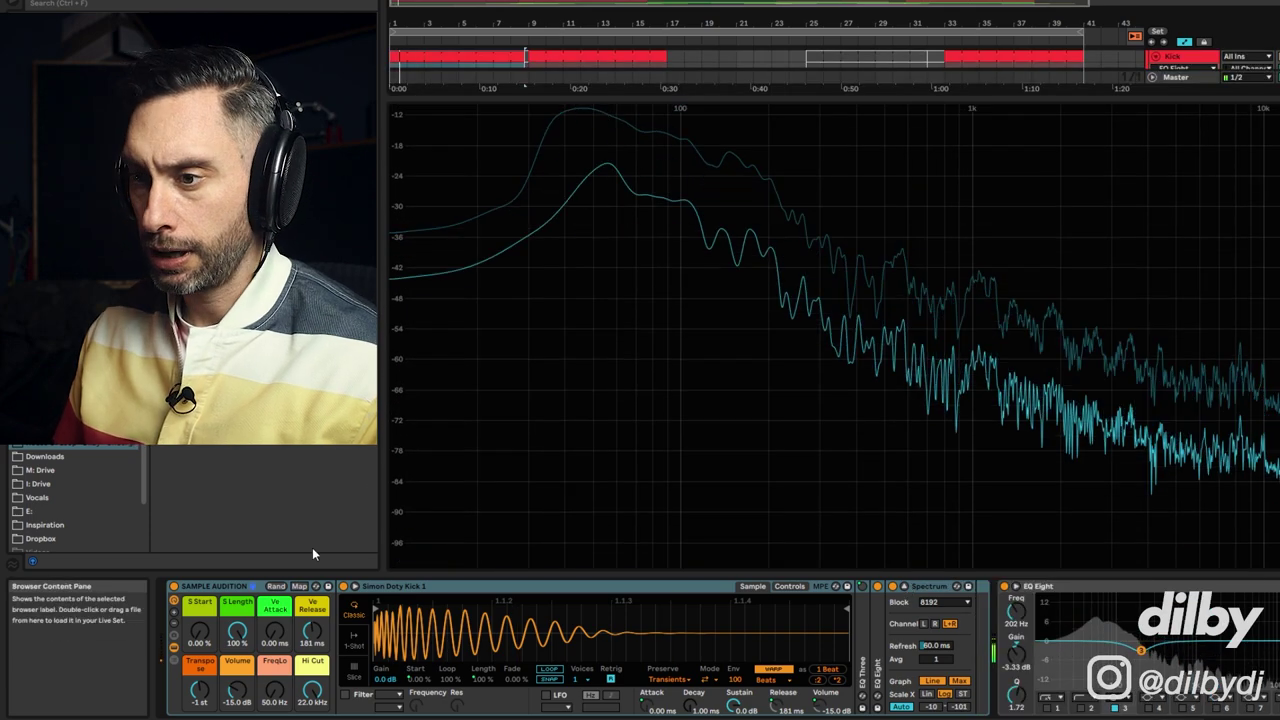
pyautogui.click(200, 692)
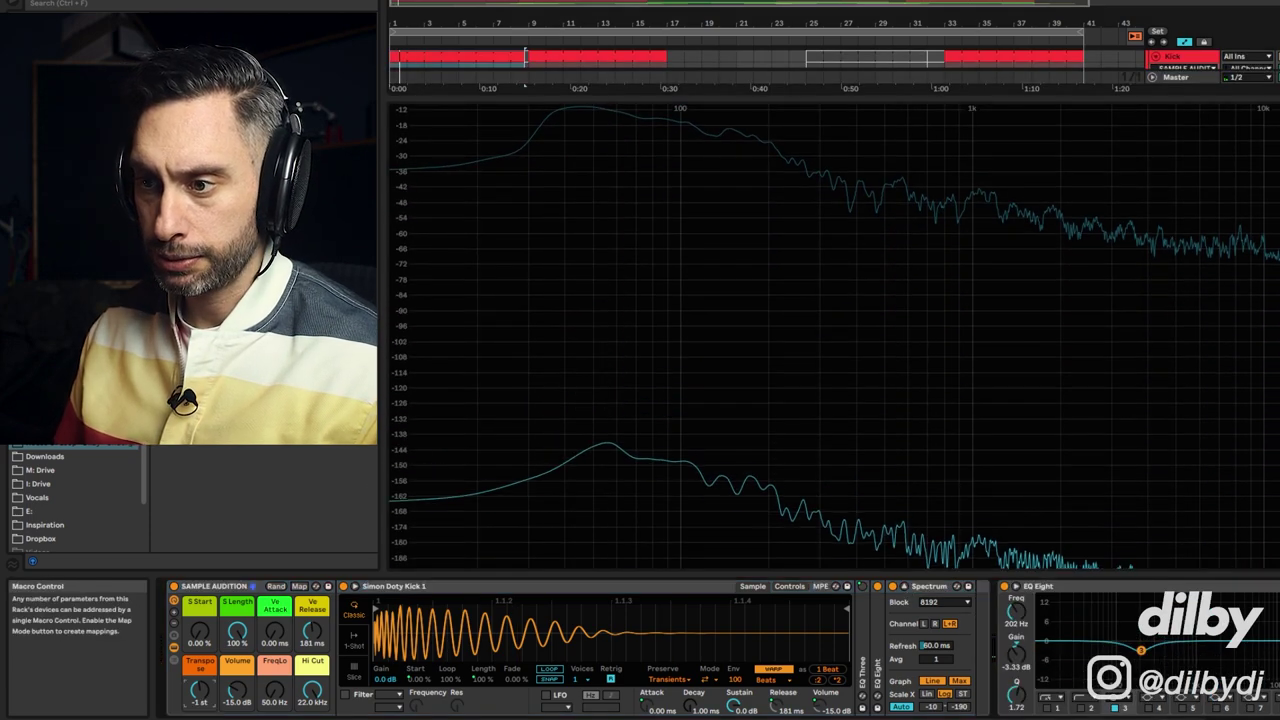
pyautogui.moveTo(200, 692); pyautogui.dragTo(200, 665)
pyautogui.press('space')
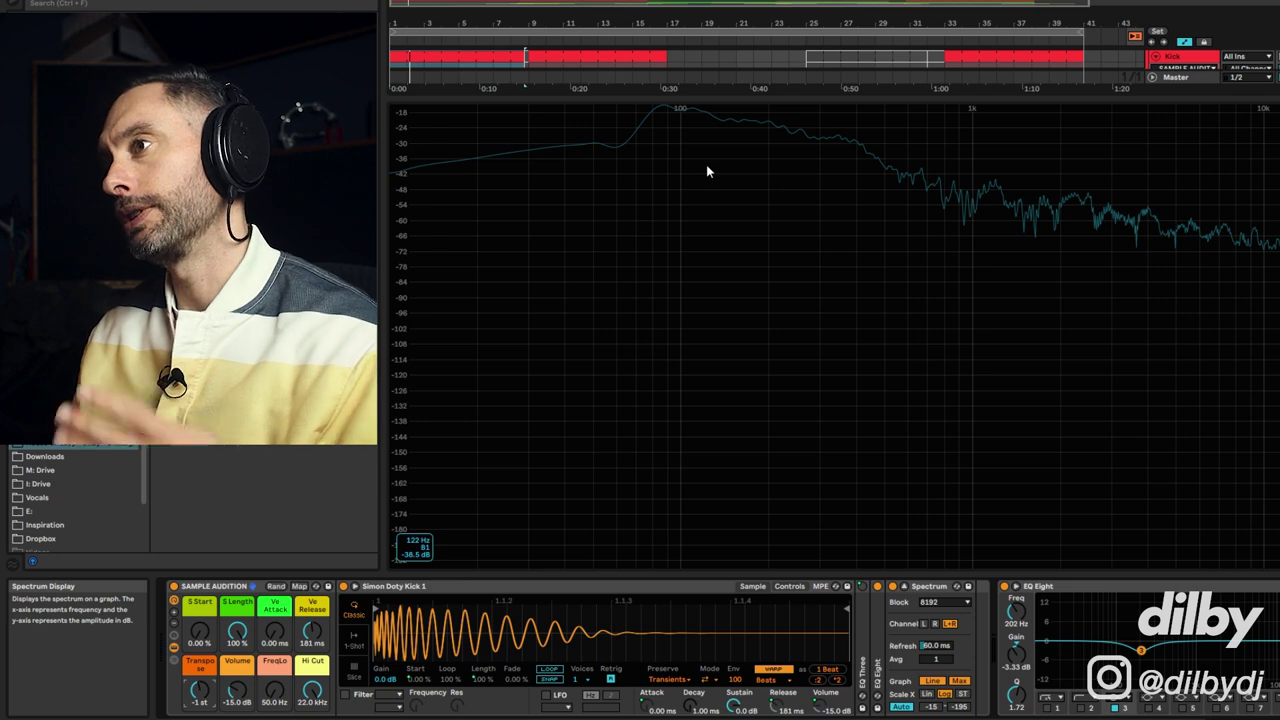
# - Shrink the enlarged Spectrum display, fold the Spectrum device, and play back the kick
pyautogui.click(905, 588)
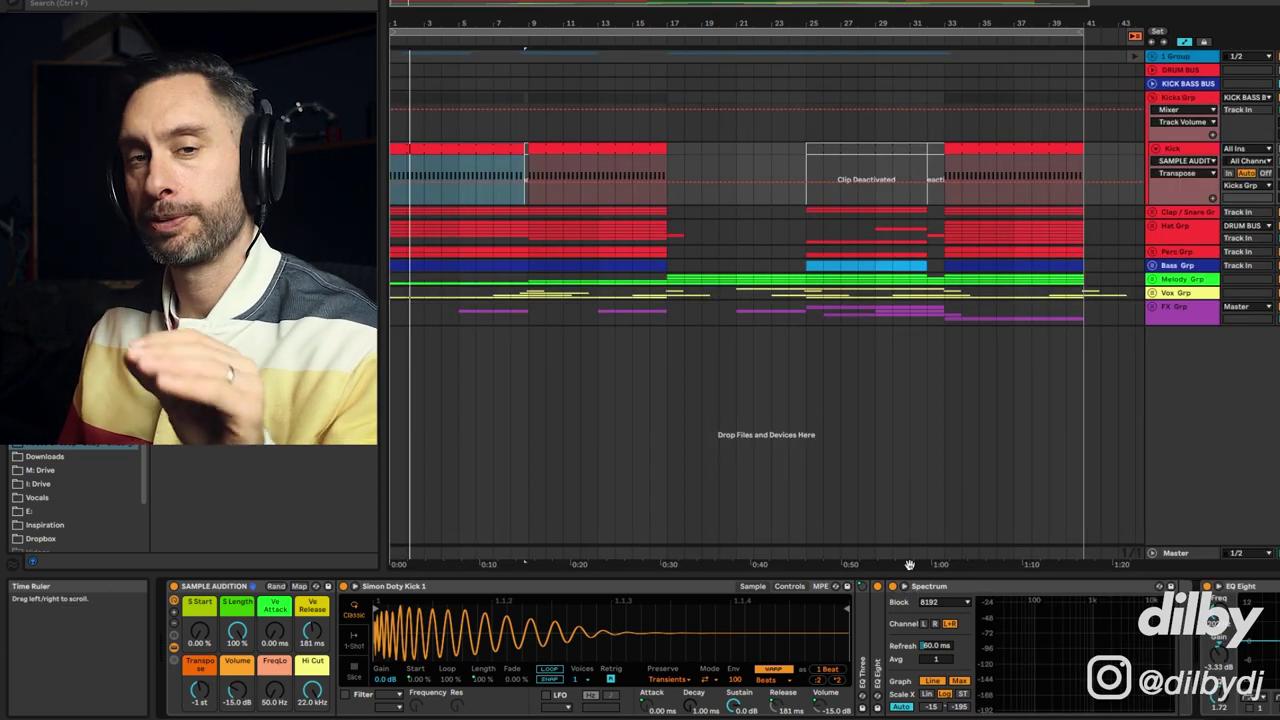
pyautogui.doubleClick(938, 587)
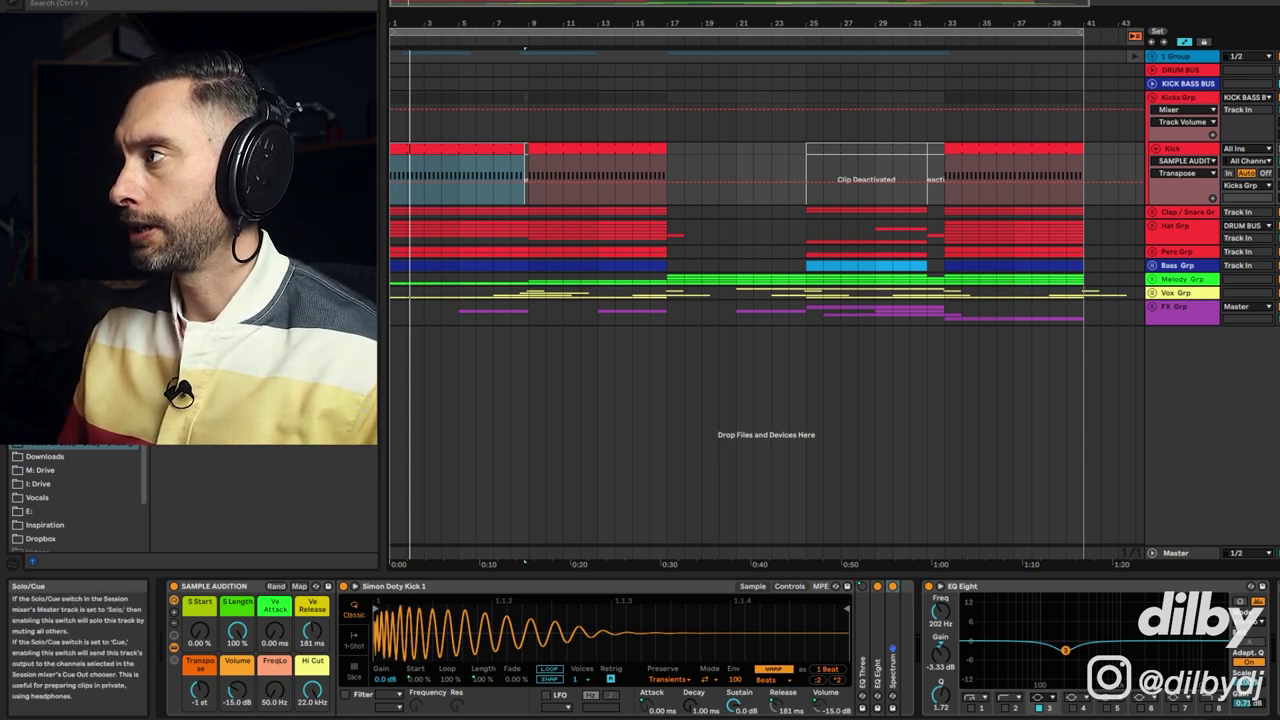
pyautogui.press('space')
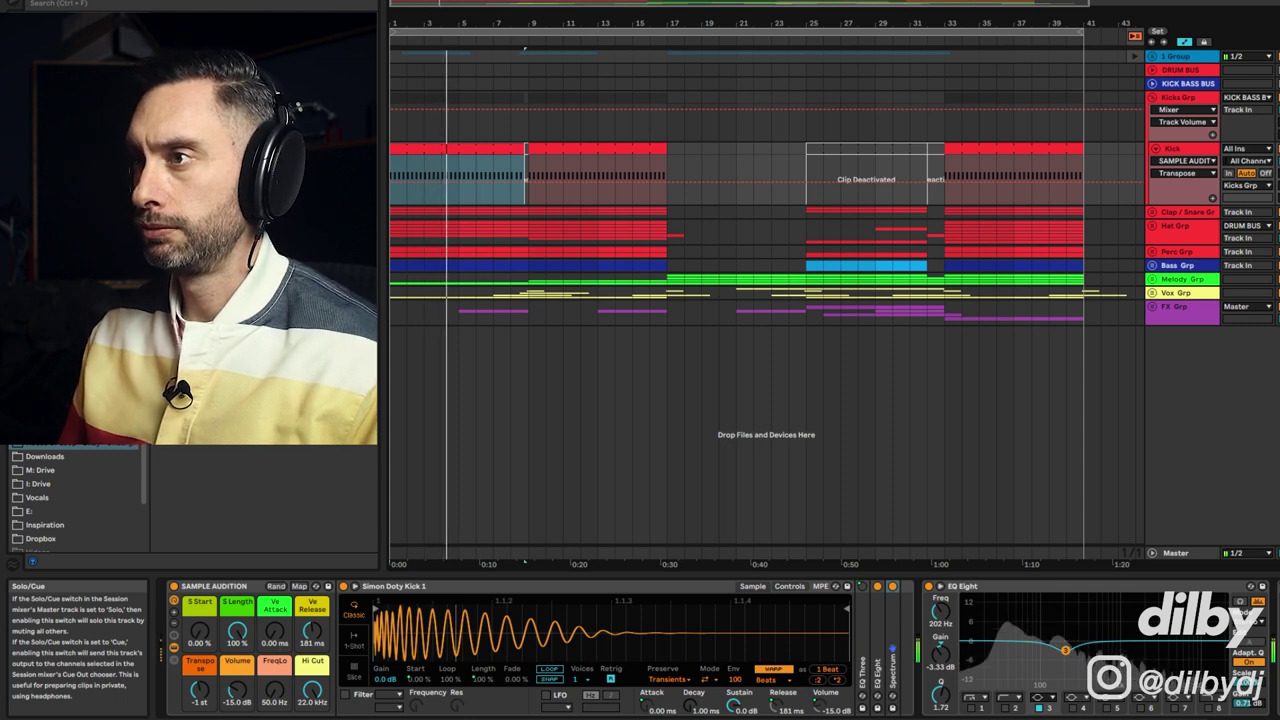
pyautogui.press('space')
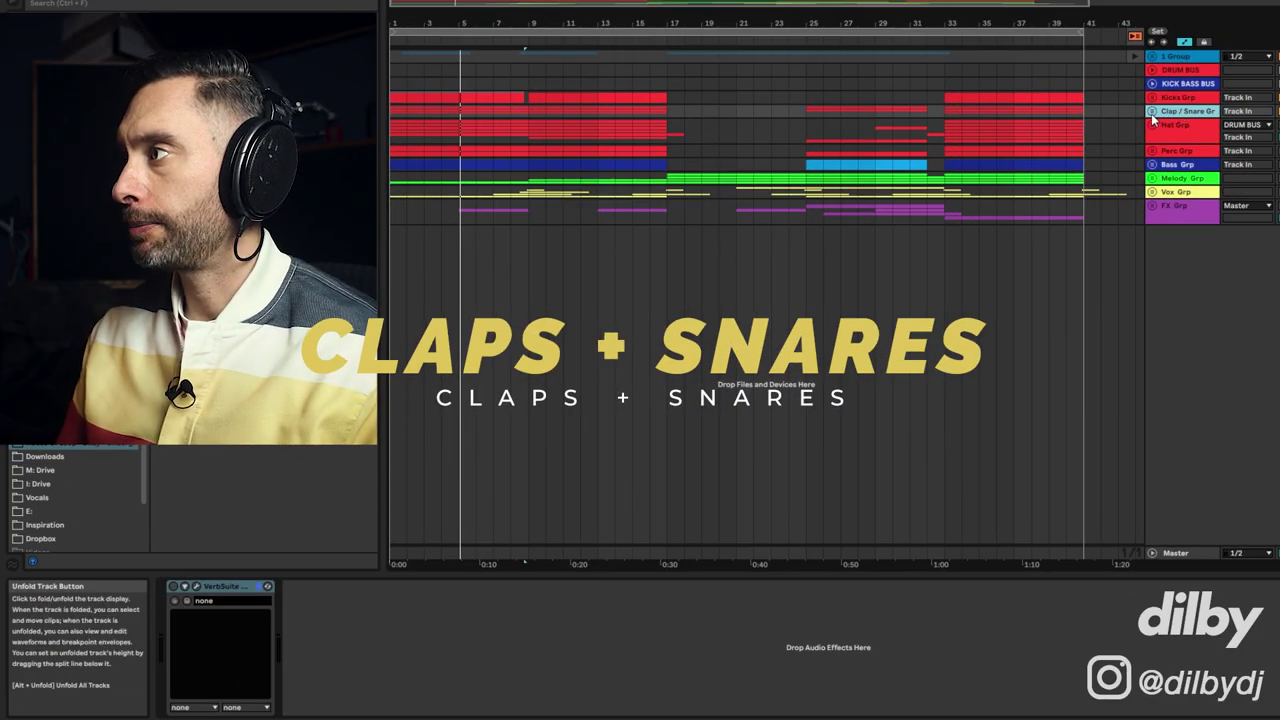
# - Unfold the Clap / Snare and Claps groups, and examine the first Clap track's sample waveform and clip notes
pyautogui.click(1152, 113)
pyautogui.click(1157, 164)
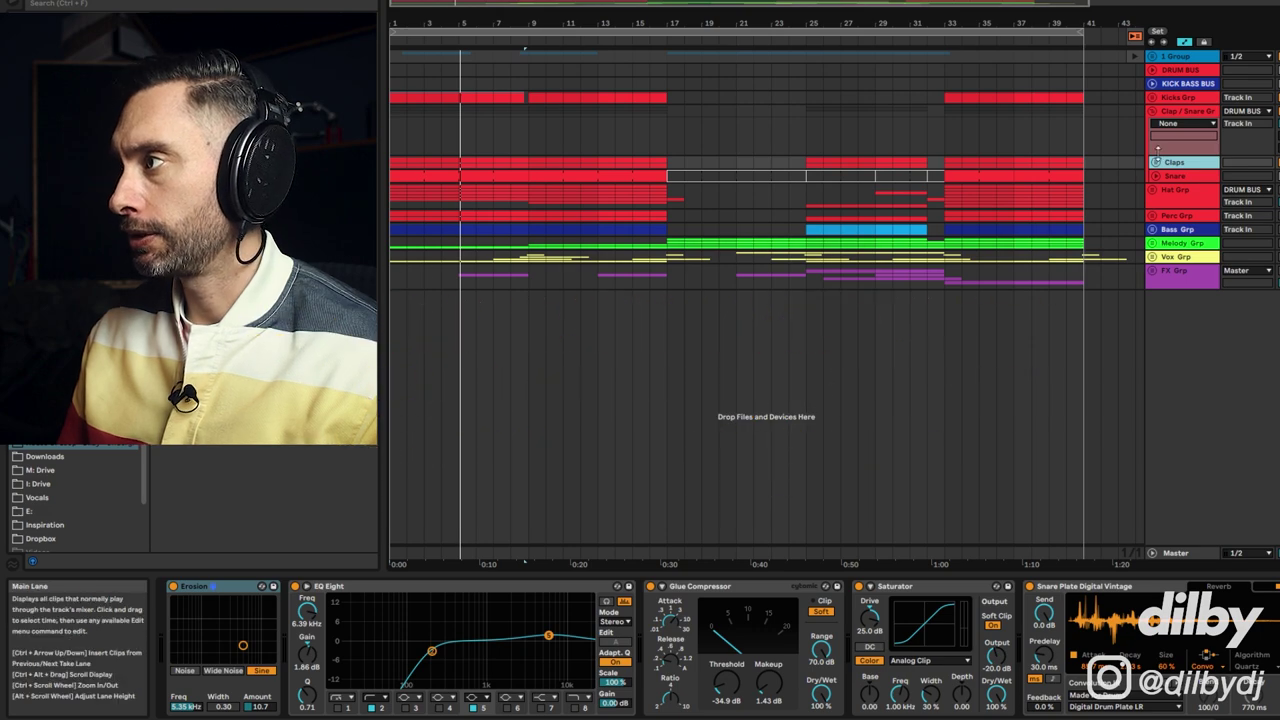
pyautogui.click(1155, 162)
pyautogui.click(1128, 221)
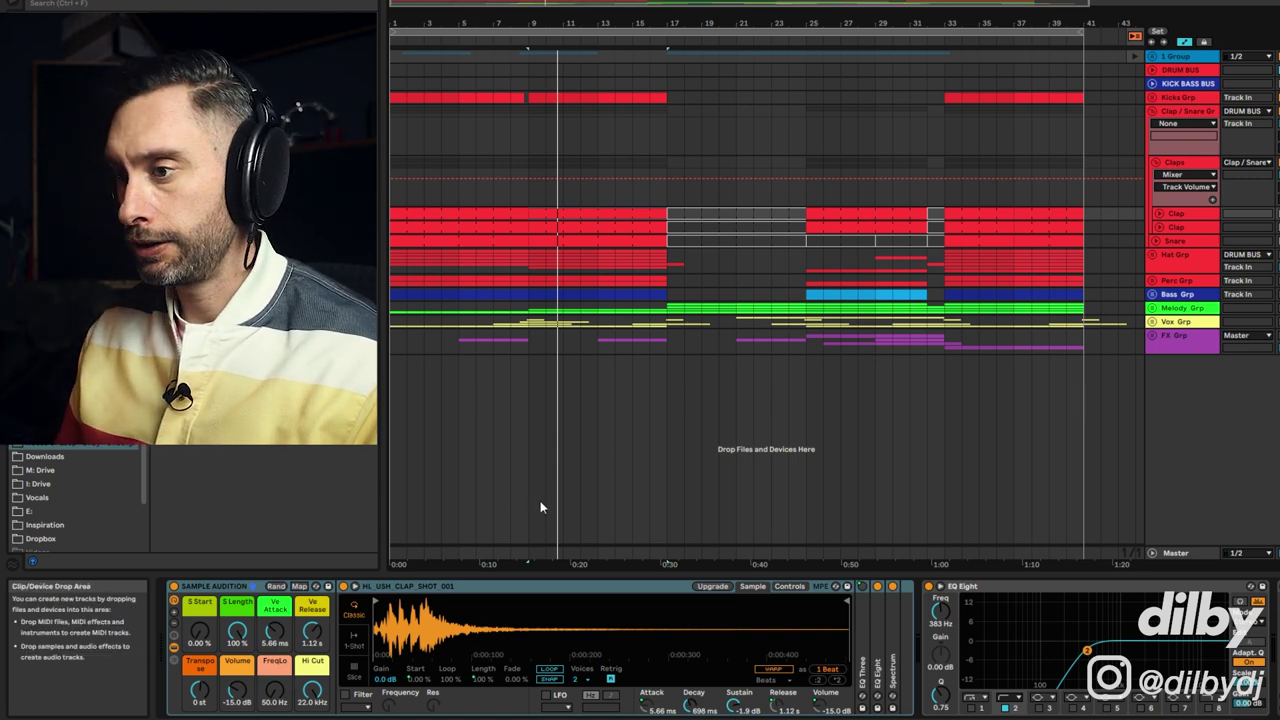
pyautogui.moveTo(409, 634); pyautogui.dragTo(367, 625)
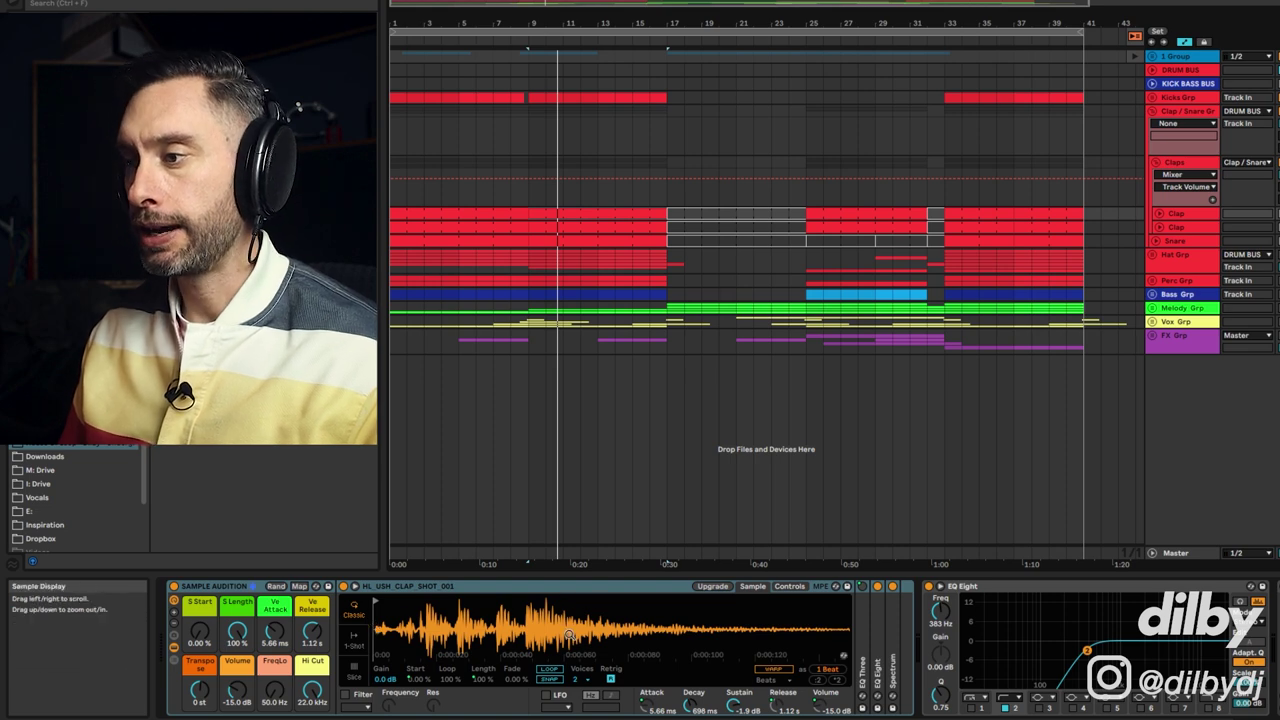
pyautogui.hotkey('shift', 'Tab')
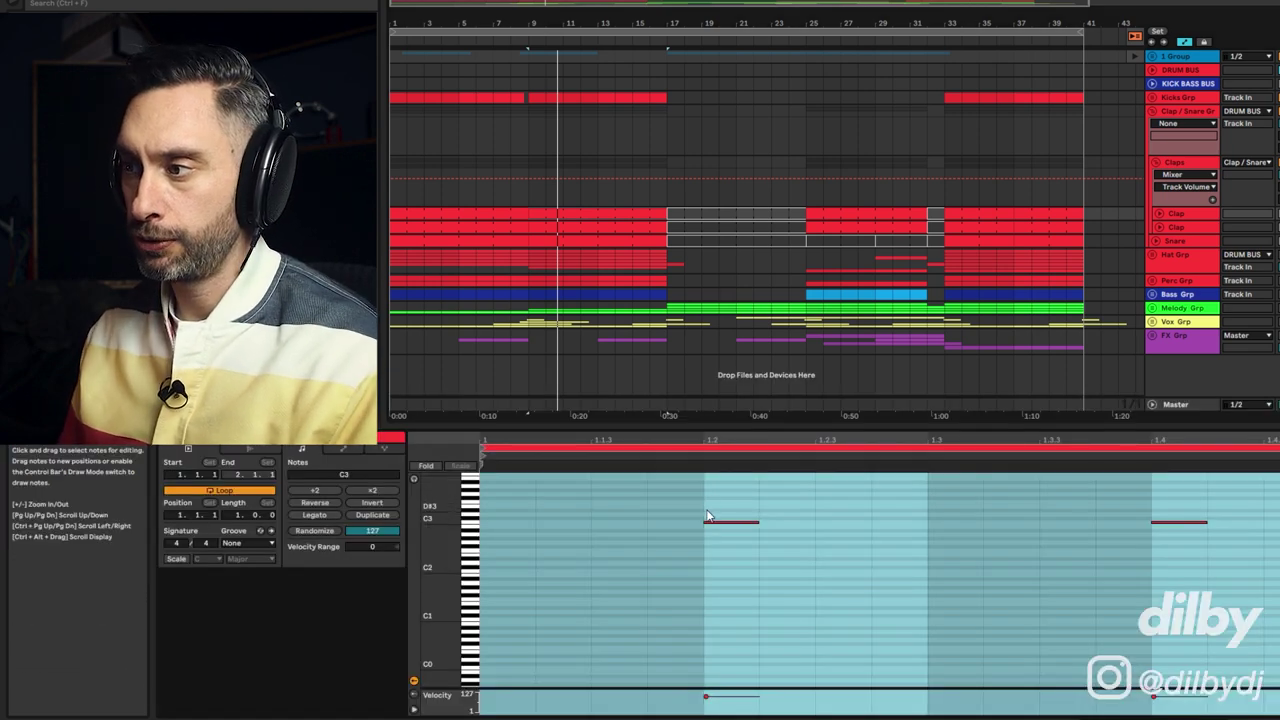
# - Examine the second Clap track's sample waveform in its sampler and listen to the clap layers
pyautogui.click(613, 228)
pyautogui.hotkey('shift', 'Tab')
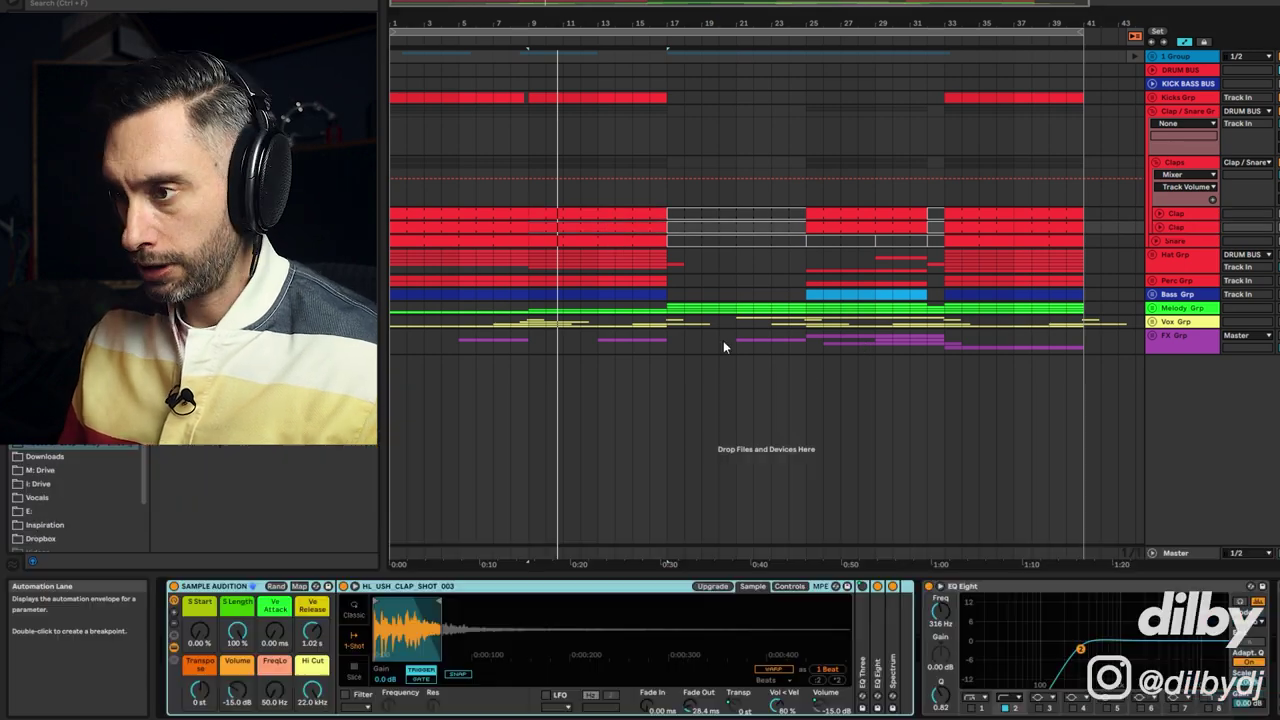
pyautogui.moveTo(416, 616)
pyautogui.mouseDown()
pyautogui.moveTo(416, 680)
pyautogui.moveTo(416, 616)
pyautogui.mouseUp()
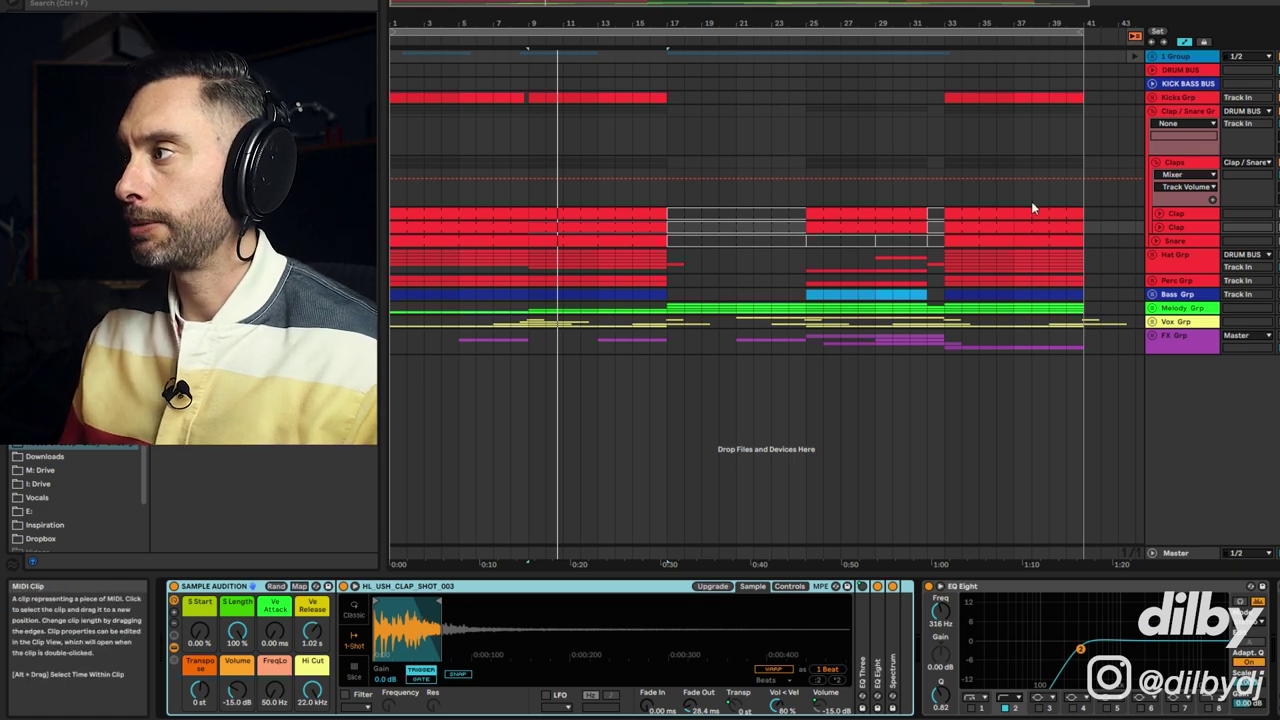
pyautogui.press('space')
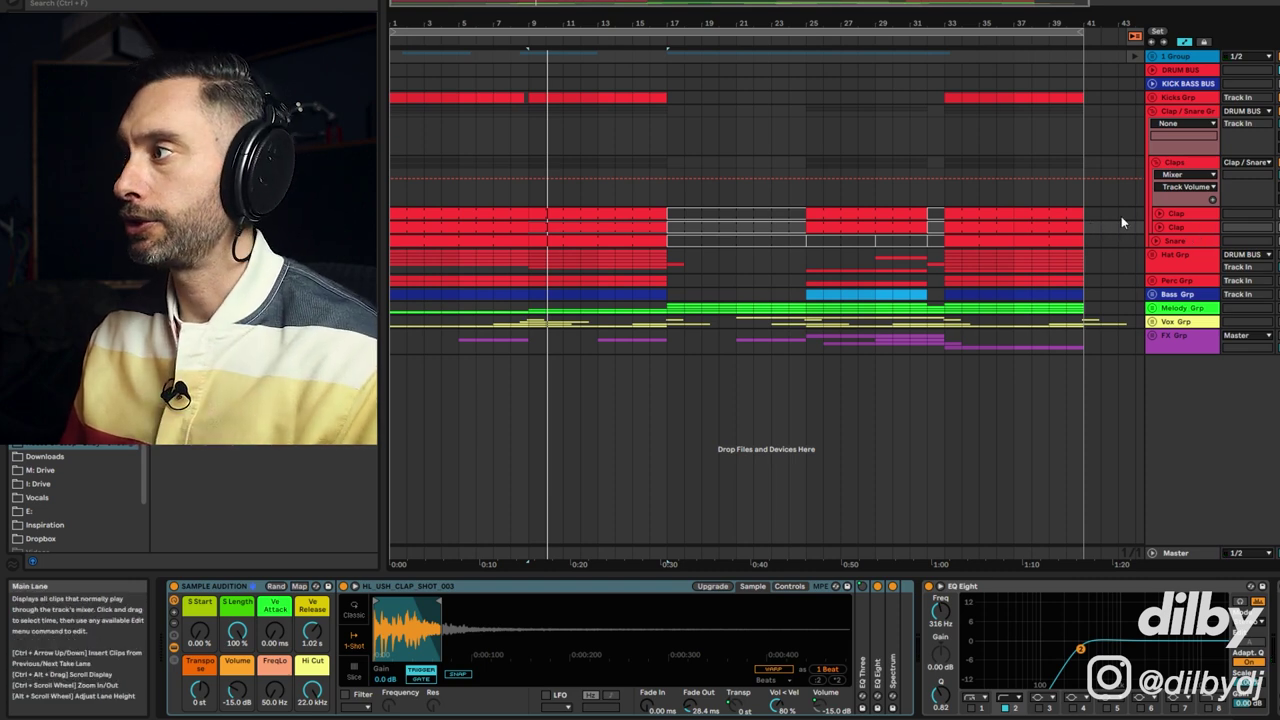
pyautogui.press('space')
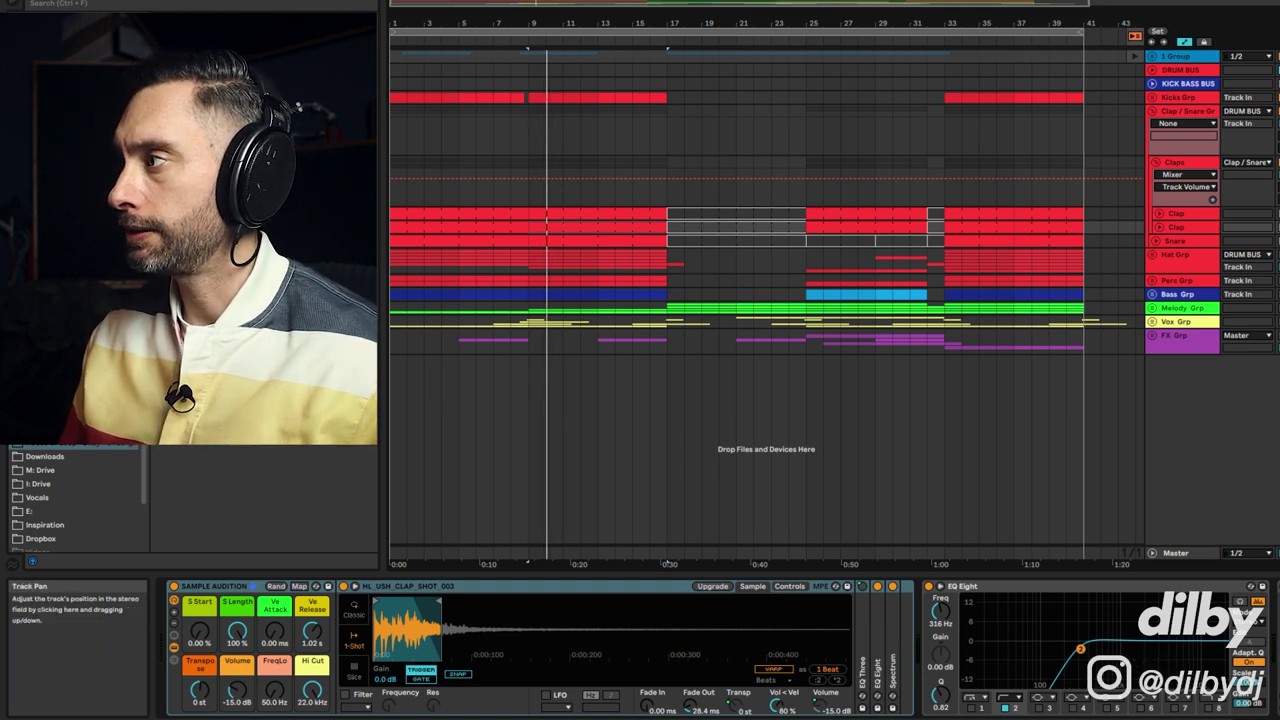
pyautogui.press('space')
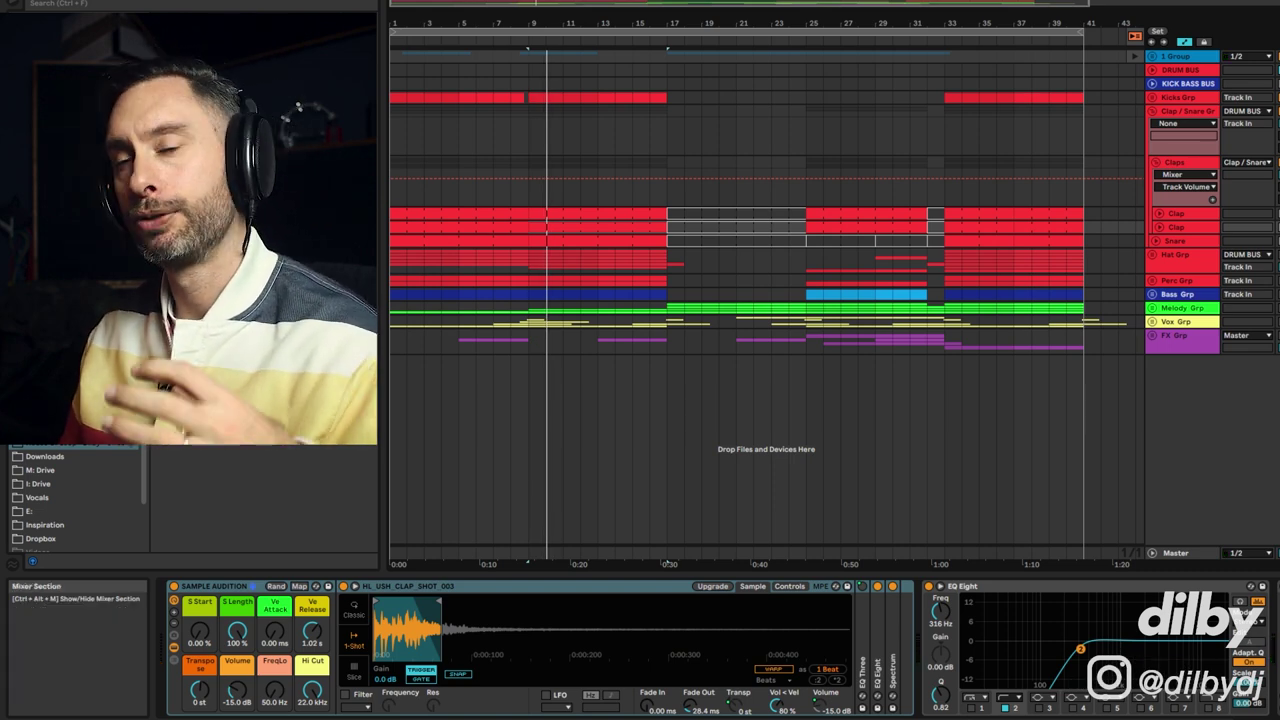
# - Show the Claps group's effect chain and group all devices from Erosion to the Snare Plate reverb into an Audio Effect Rack
pyautogui.click(1183, 162)
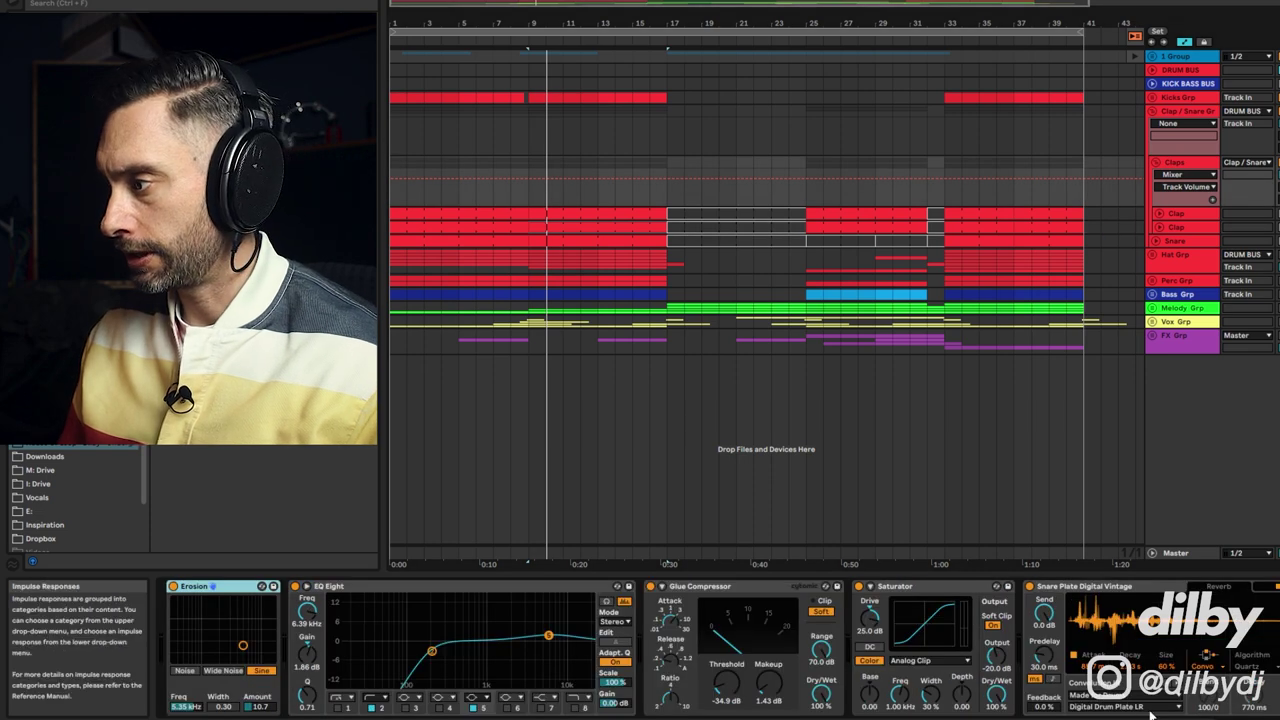
pyautogui.click(1109, 586)
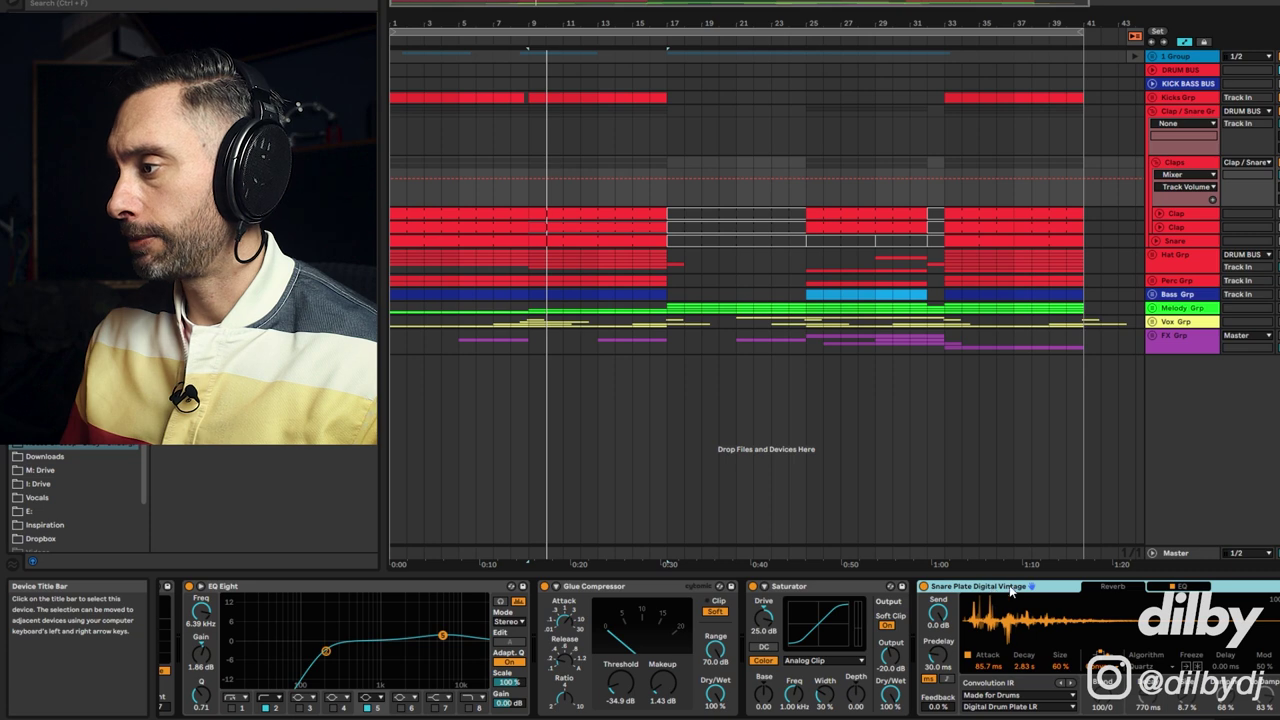
pyautogui.hscroll(-2, 719, 648)
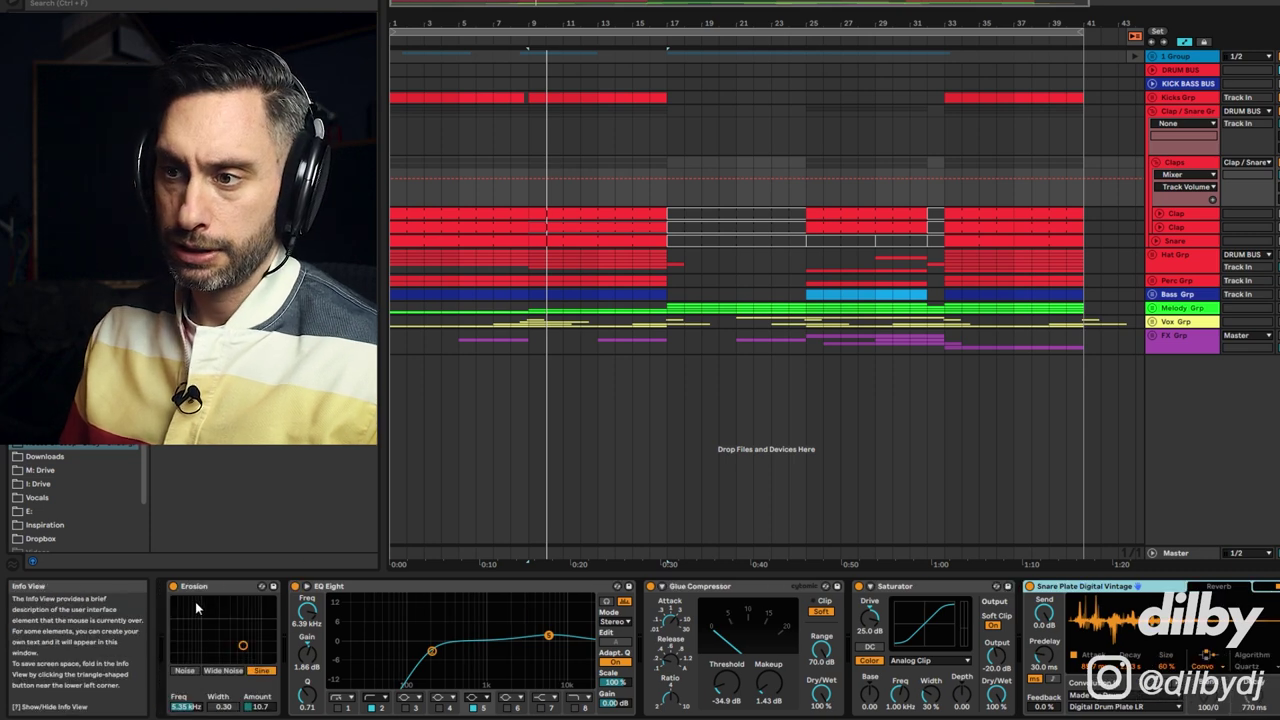
pyautogui.click(222, 586)
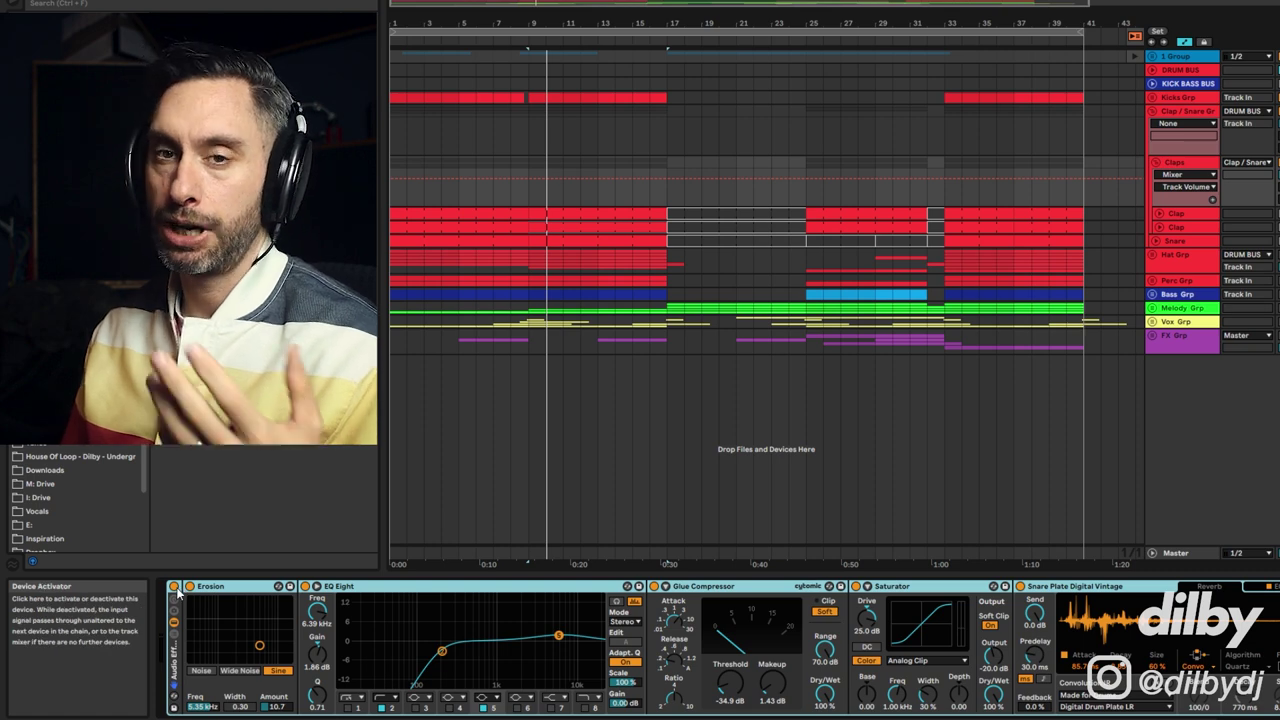
# - Bypass the whole Claps effect rack during playback and re-enable it to compare the sound
pyautogui.click(176, 588)
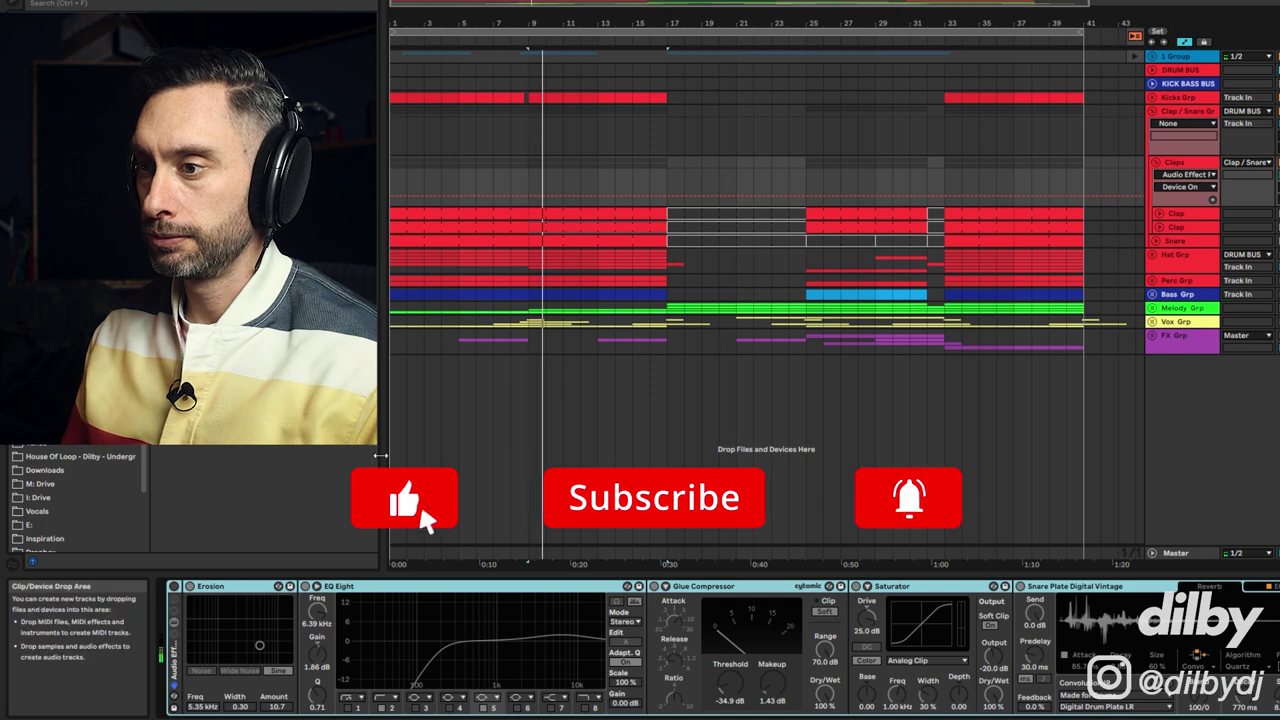
pyautogui.click(174, 586)
pyautogui.press('space')
# - Switch off every device inside the Claps effect rack, and turn only Erosion back on during playback
pyautogui.click(305, 586)
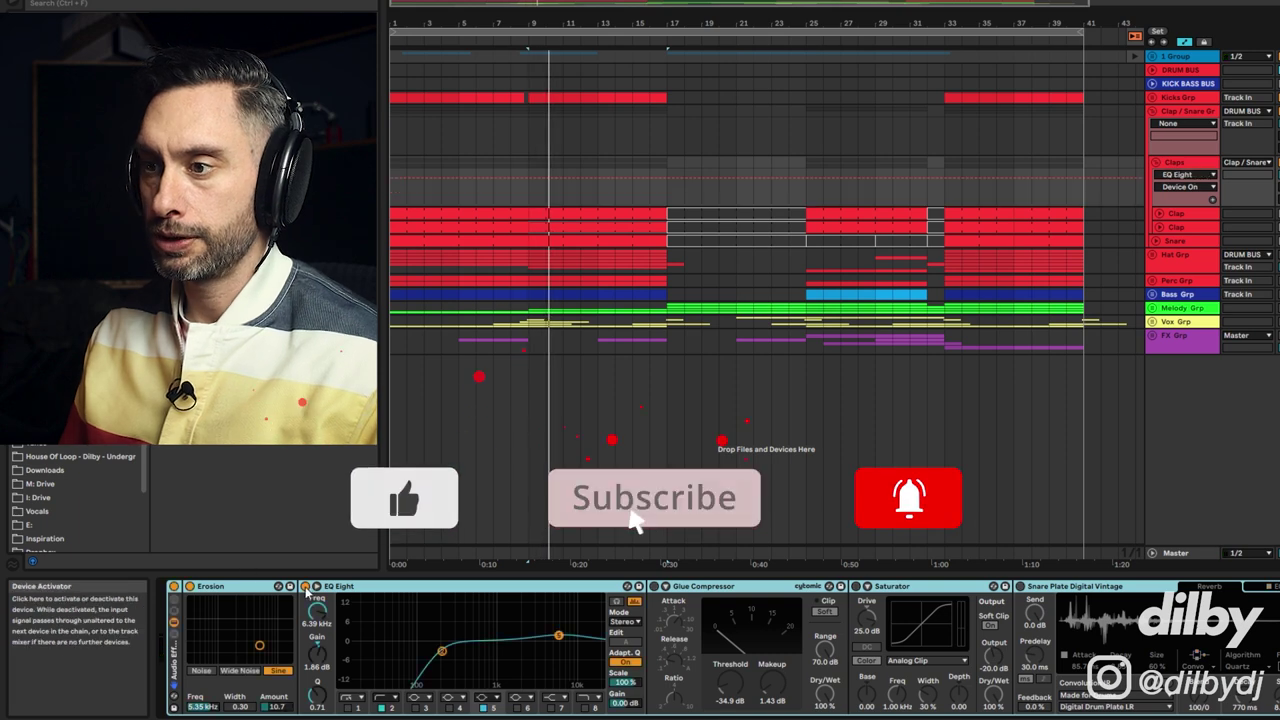
pyautogui.click(191, 587)
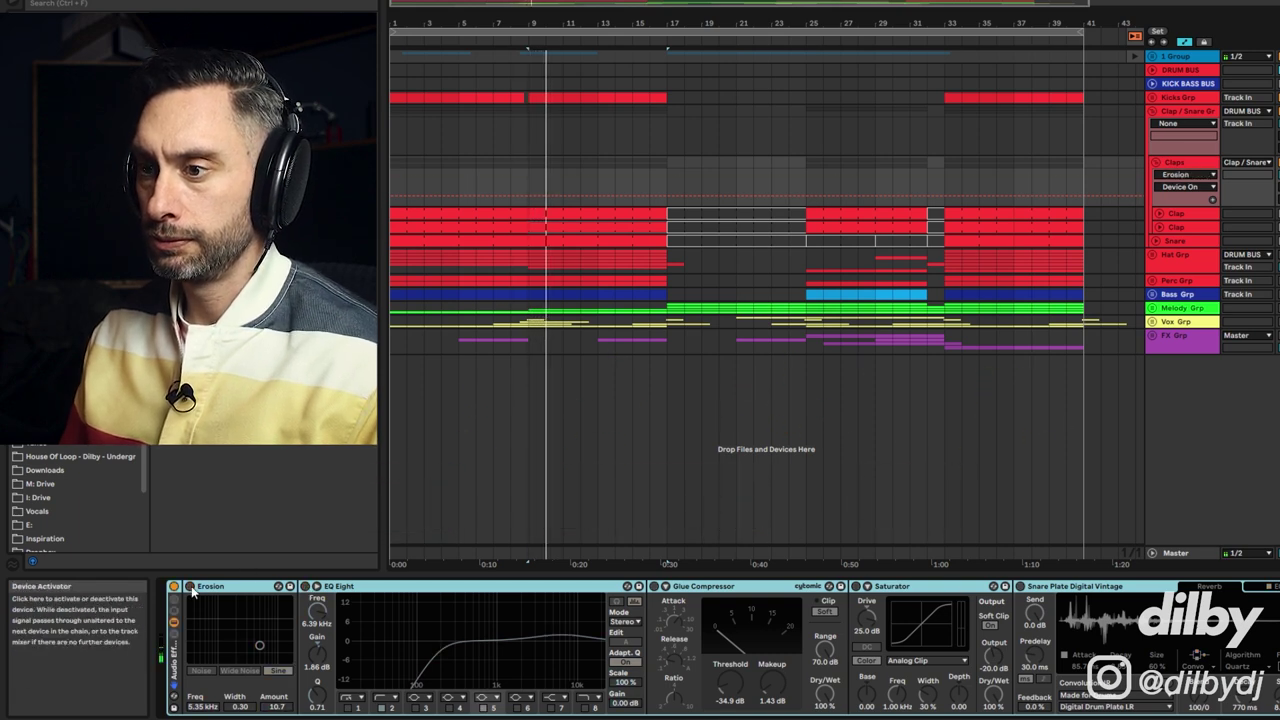
pyautogui.click(191, 587)
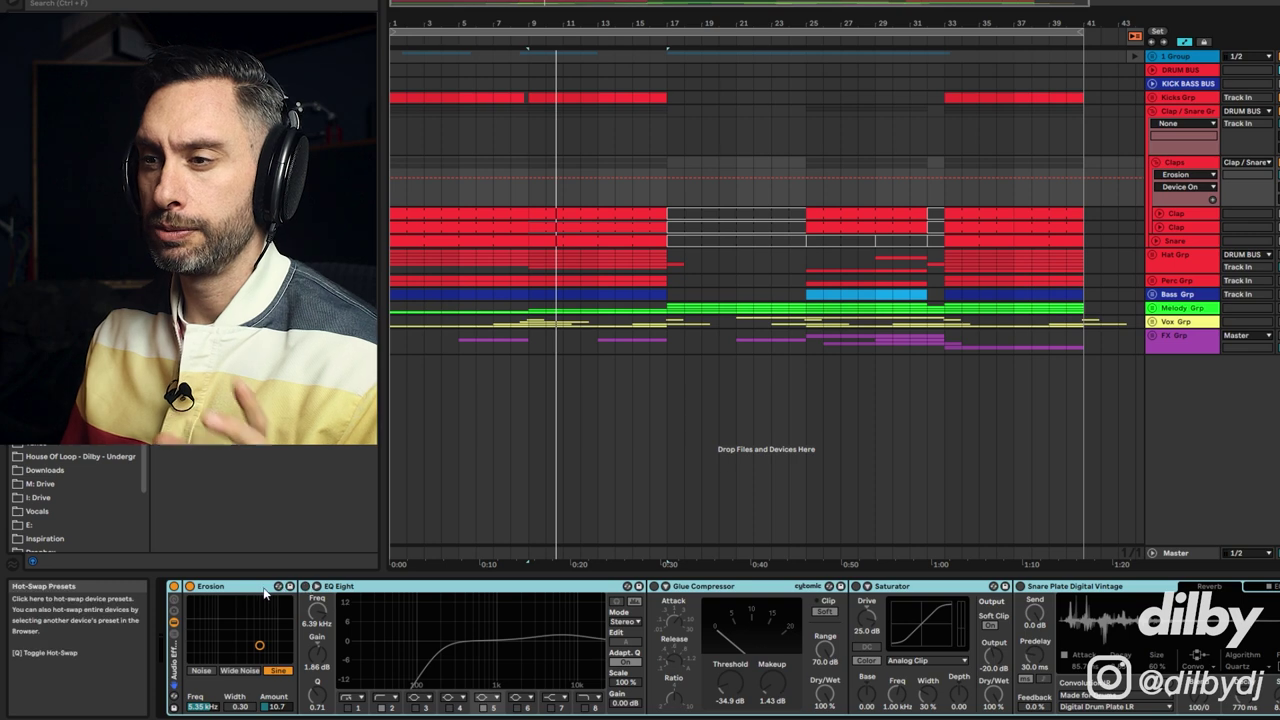
# - Compare the claps with EQ Eight on and off during playback, leaving EQ Eight switched on
pyautogui.click(305, 586)
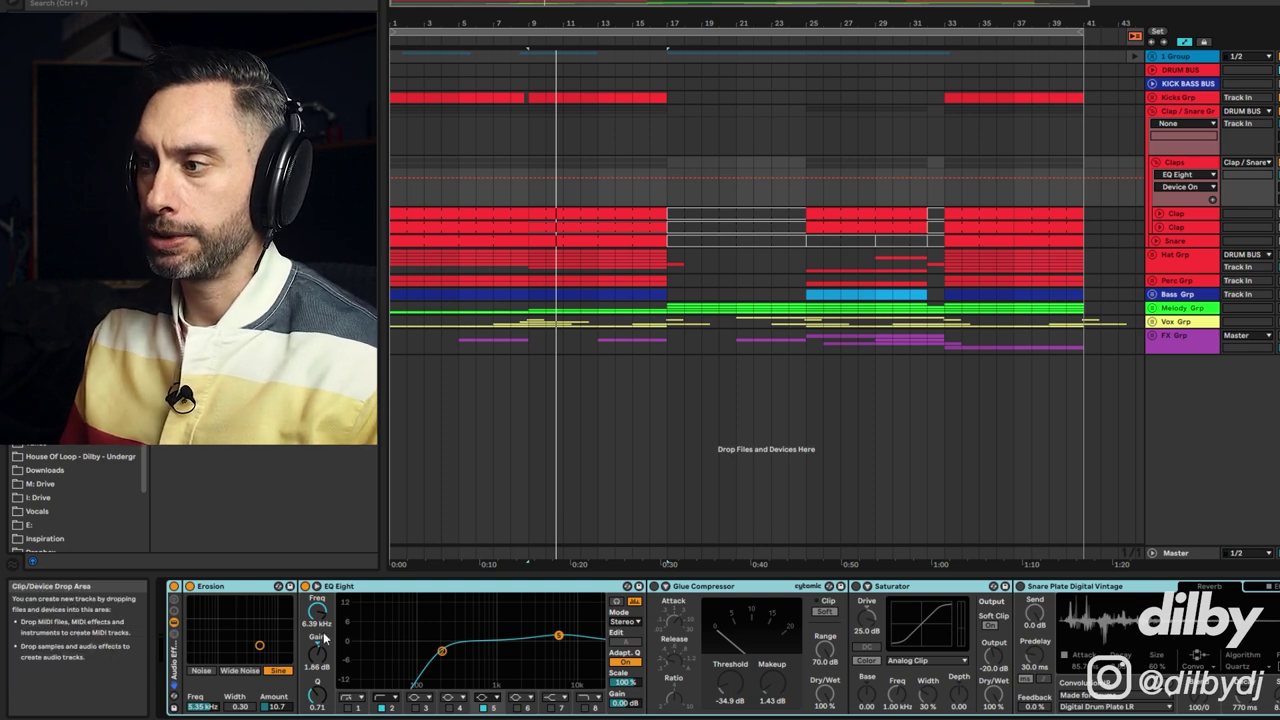
pyautogui.click(305, 586)
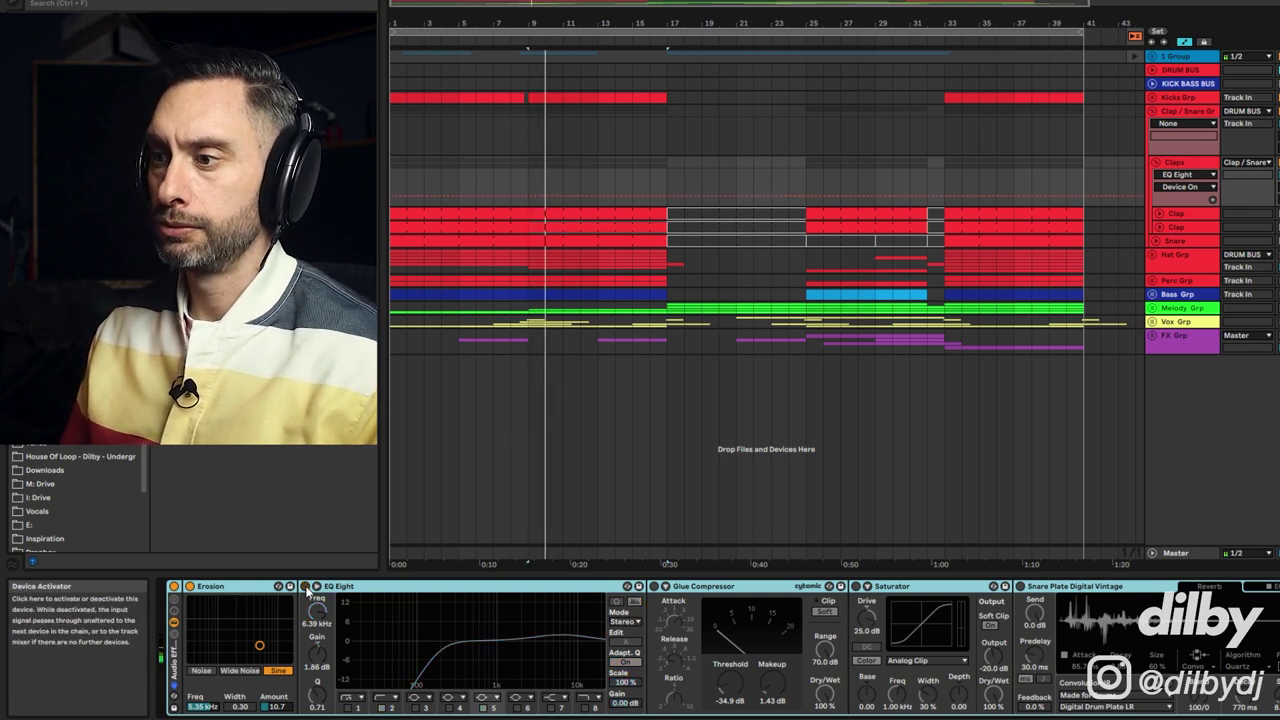
pyautogui.click(305, 586)
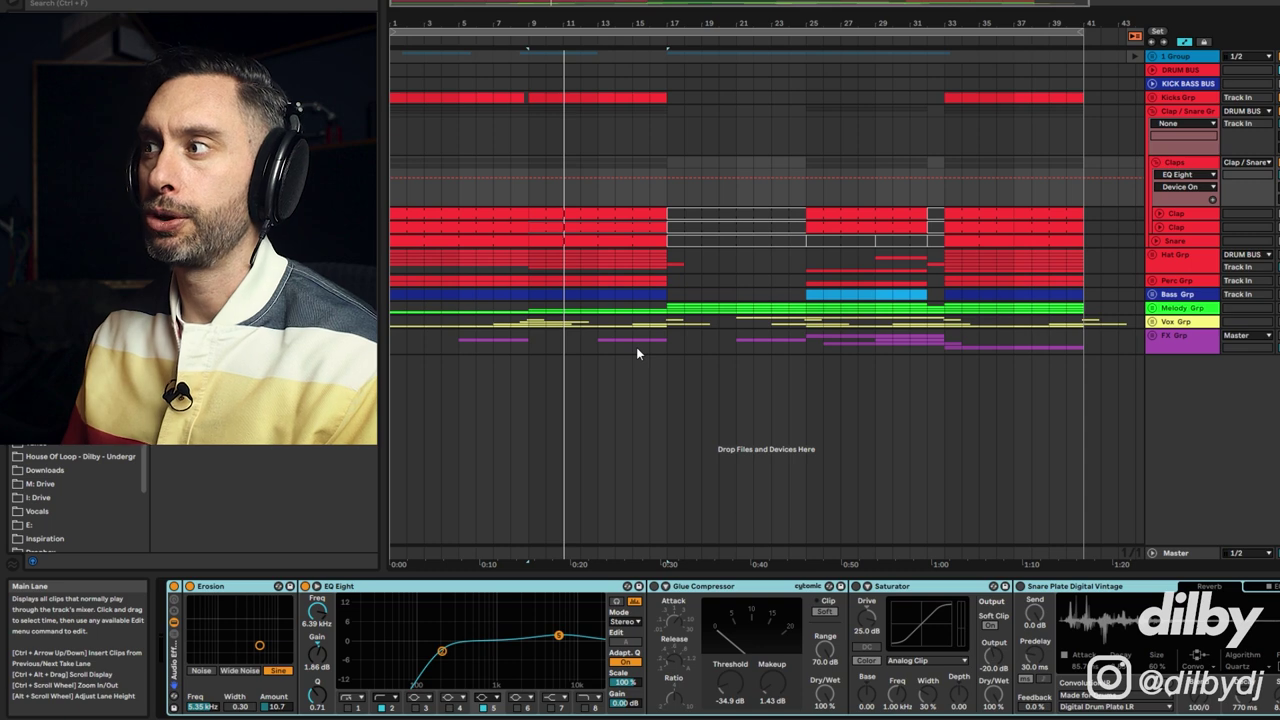
# - Compare the claps with the Glue Compressor off and on during playback, leaving it switched on
pyautogui.click(654, 586)
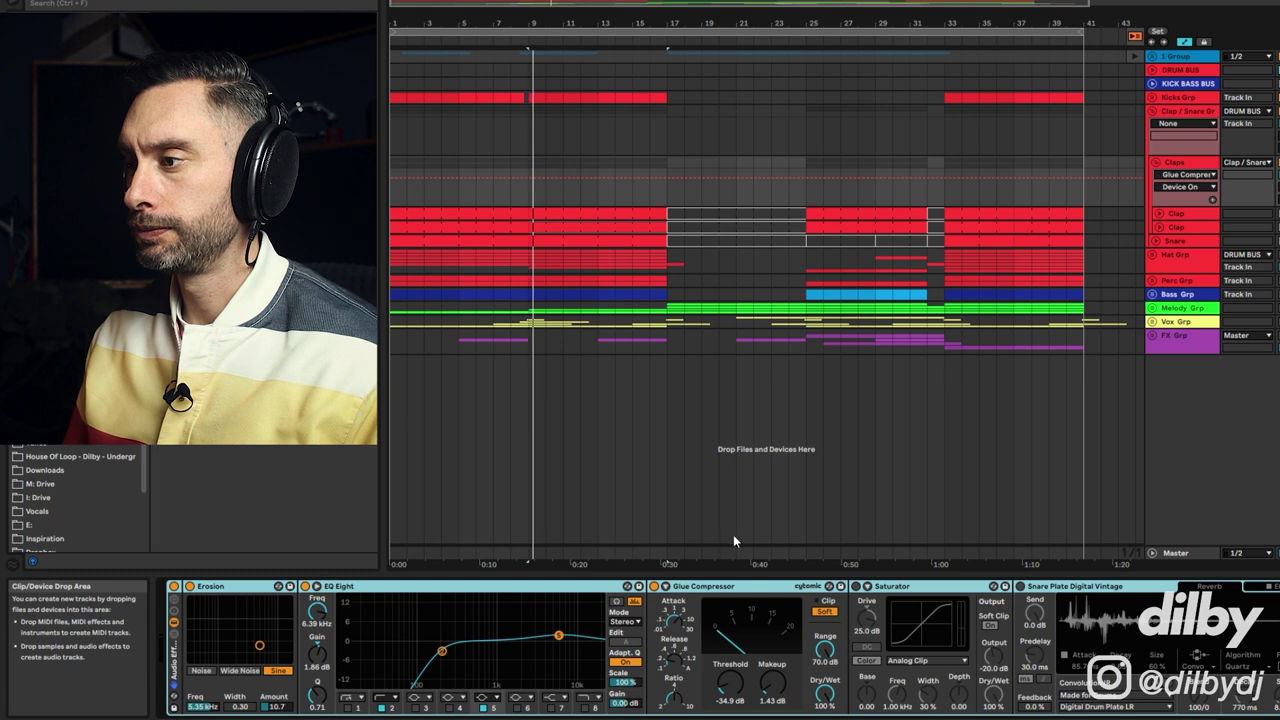
pyautogui.click(654, 586)
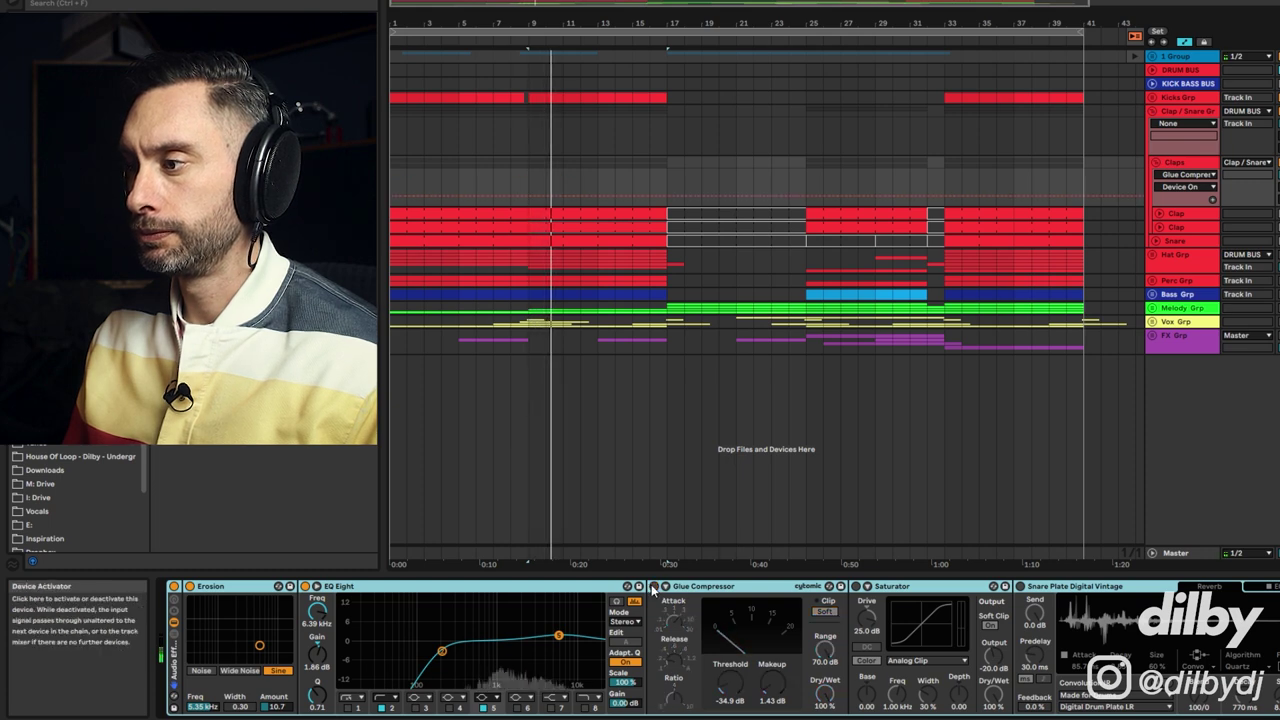
pyautogui.click(654, 586)
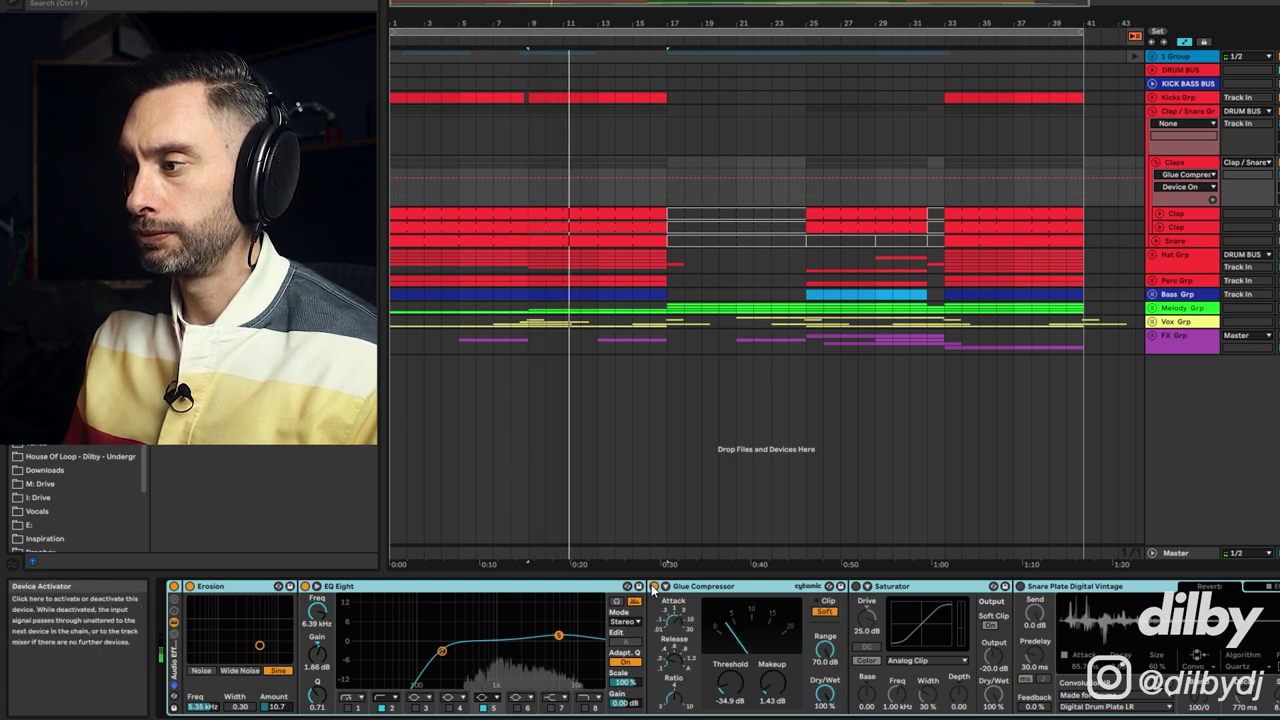
# - Select the Saturator in the Claps rack and compare the claps with it on and off, leaving it off
pyautogui.hscroll(2, 752, 589)
pyautogui.click(752, 587)
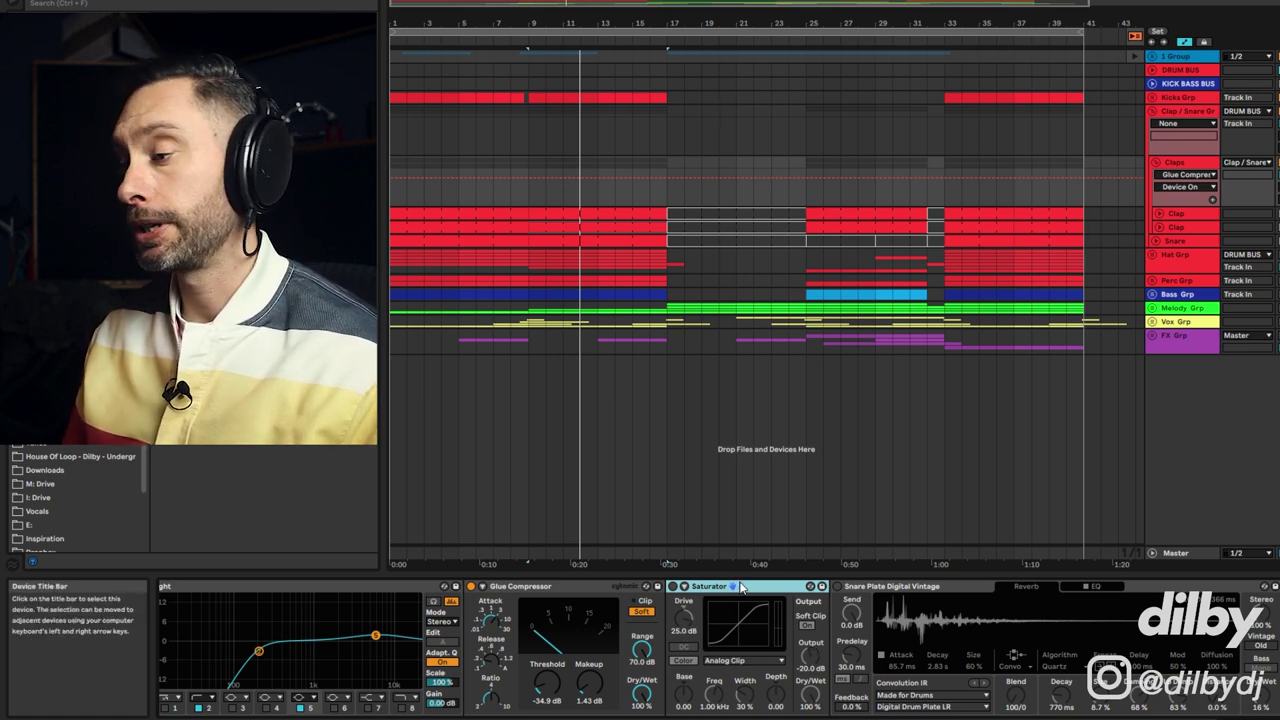
pyautogui.click(674, 587)
pyautogui.click(674, 587)
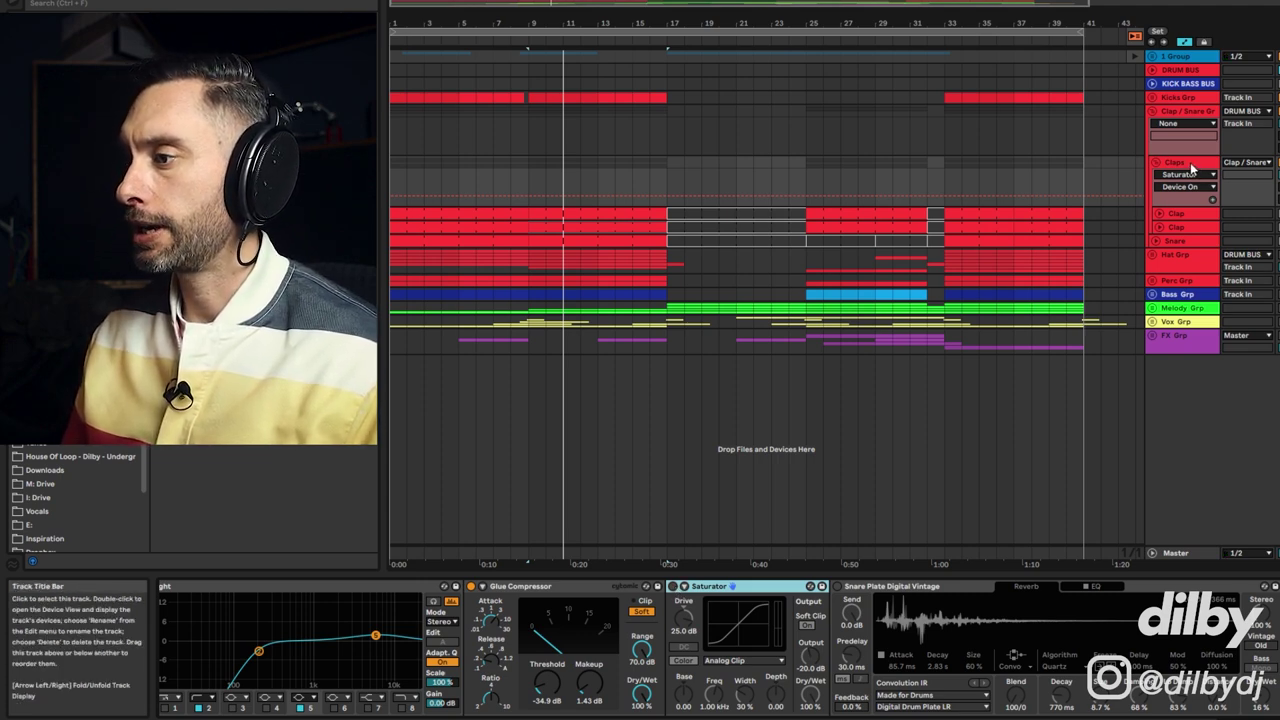
# - Play the claps with the Session View mixer meters shown and switch the Saturator on to compare levels
pyautogui.press('Tab')
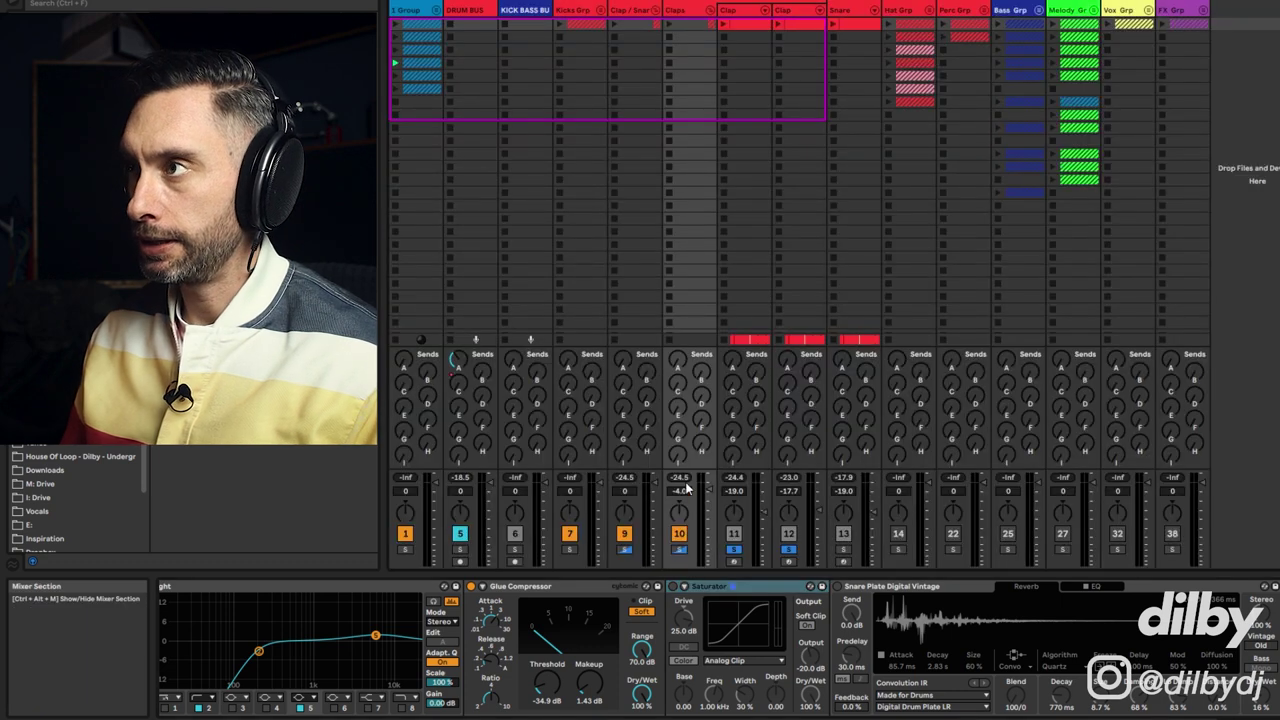
pyautogui.press('space')
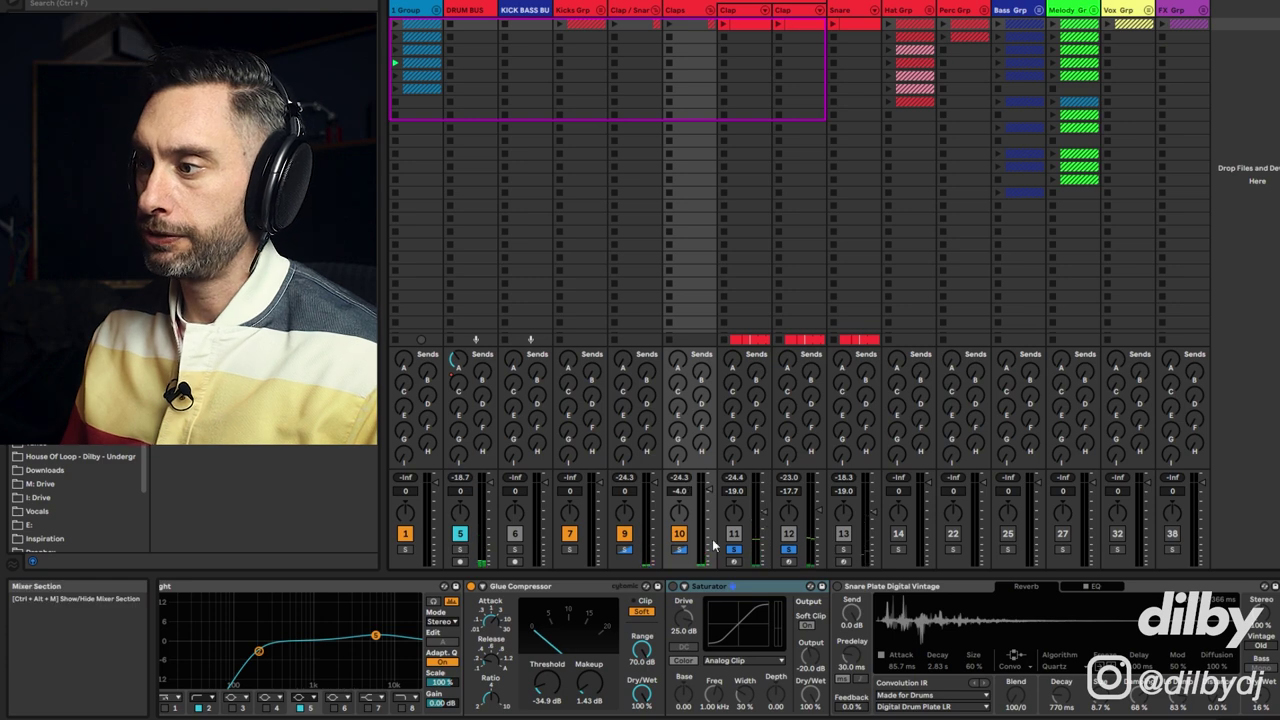
pyautogui.click(673, 586)
pyautogui.press('space')
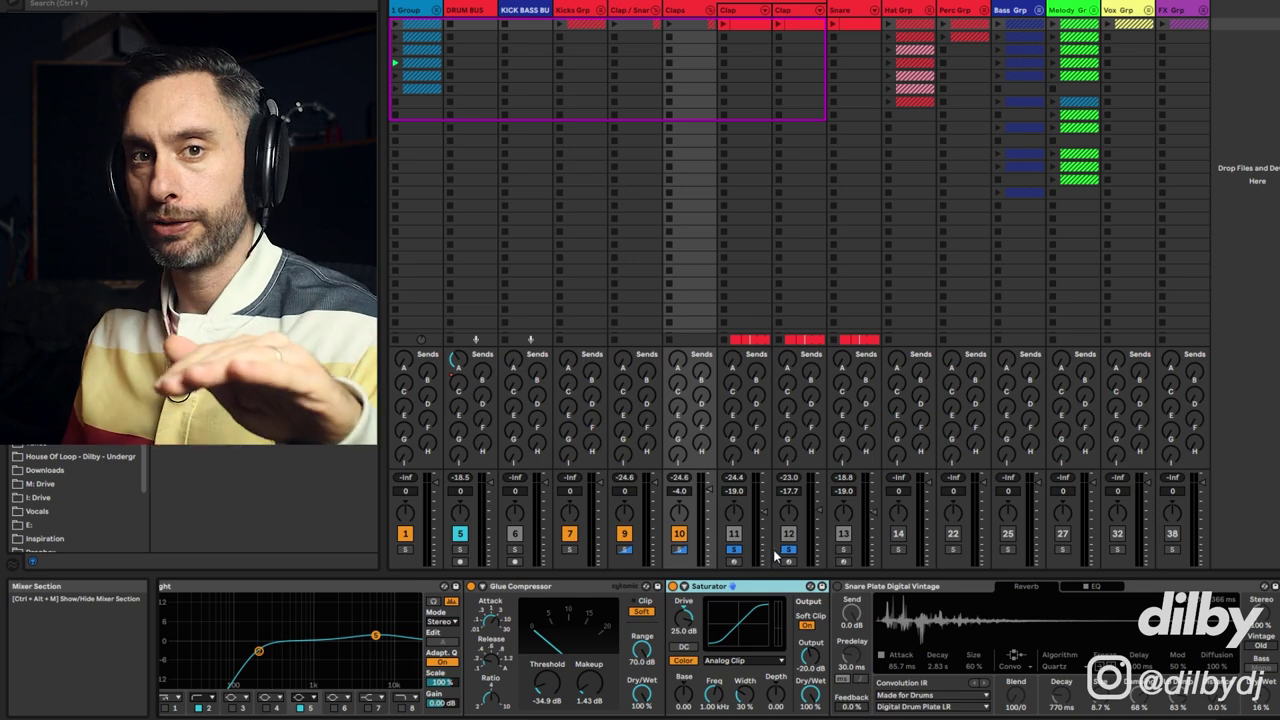
# - Switch on the Snare Plate Digital Vintage reverb in the Claps rack and audition the result
pyautogui.click(838, 587)
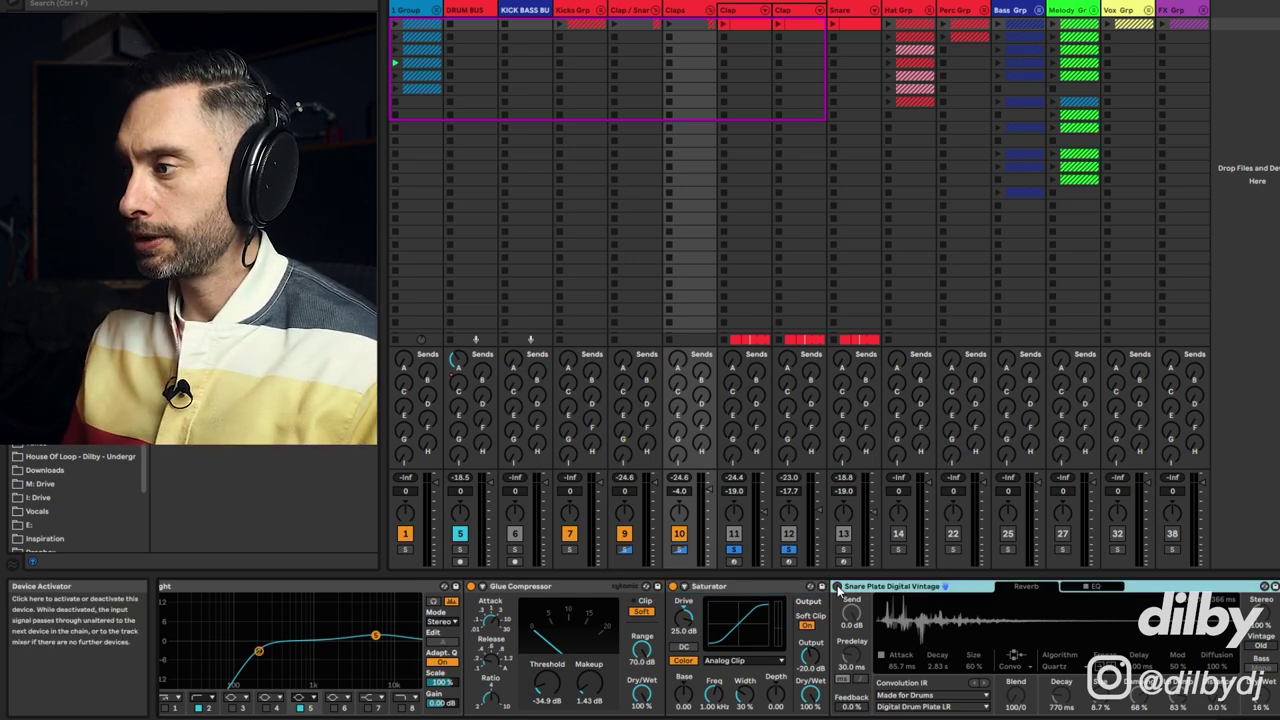
pyautogui.click(838, 588)
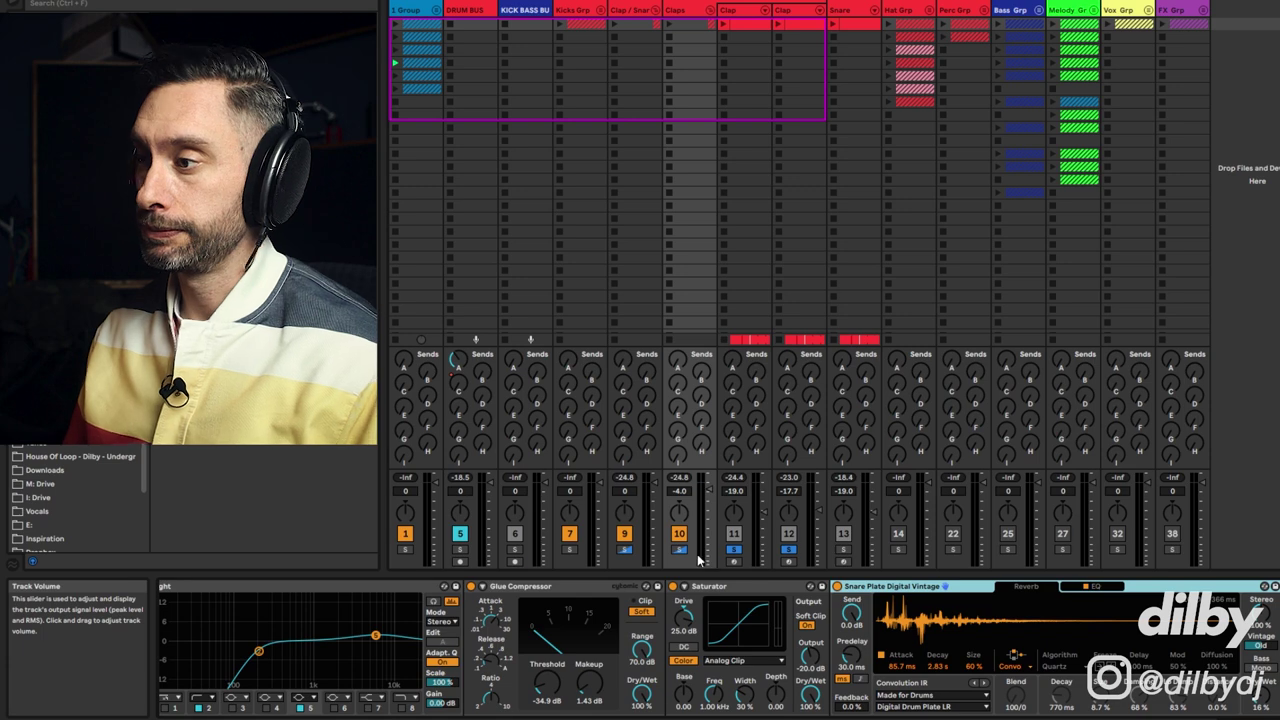
pyautogui.press('space')
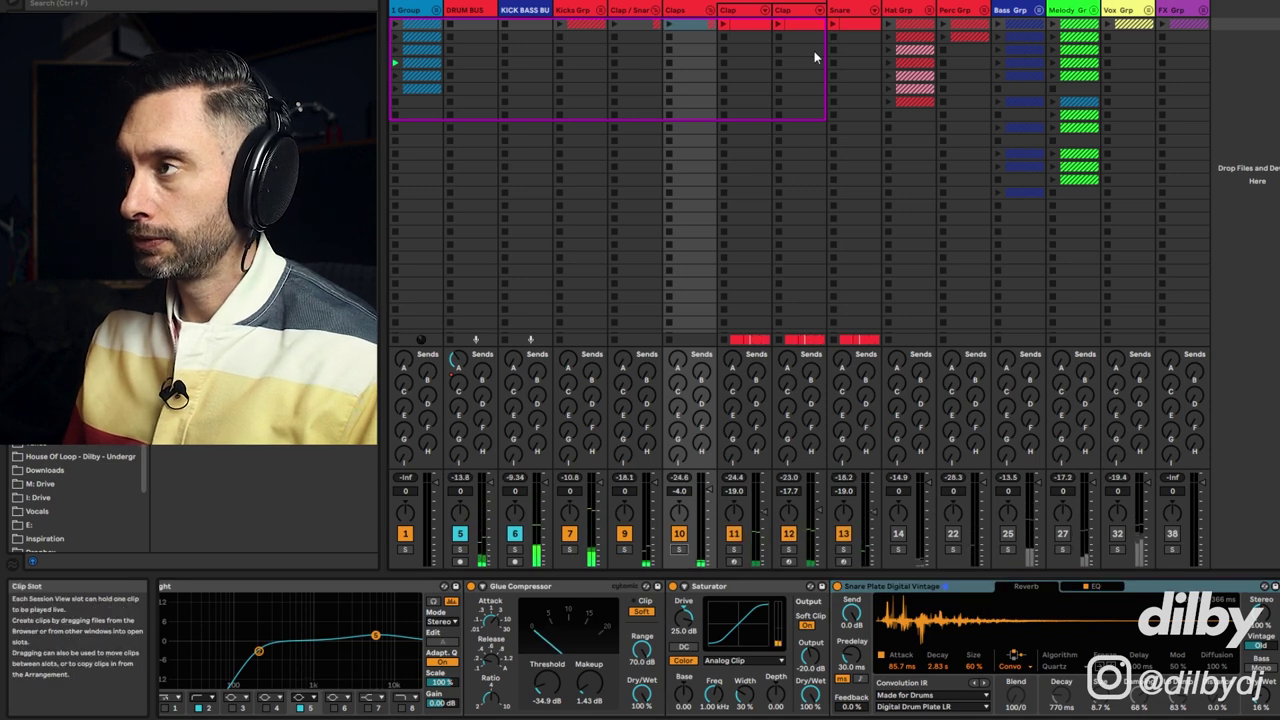
# - Show the Snare track's device chain and inspect the snare in Spectrum's expanded display, folding Spectrum again at the end
pyautogui.click(851, 14)
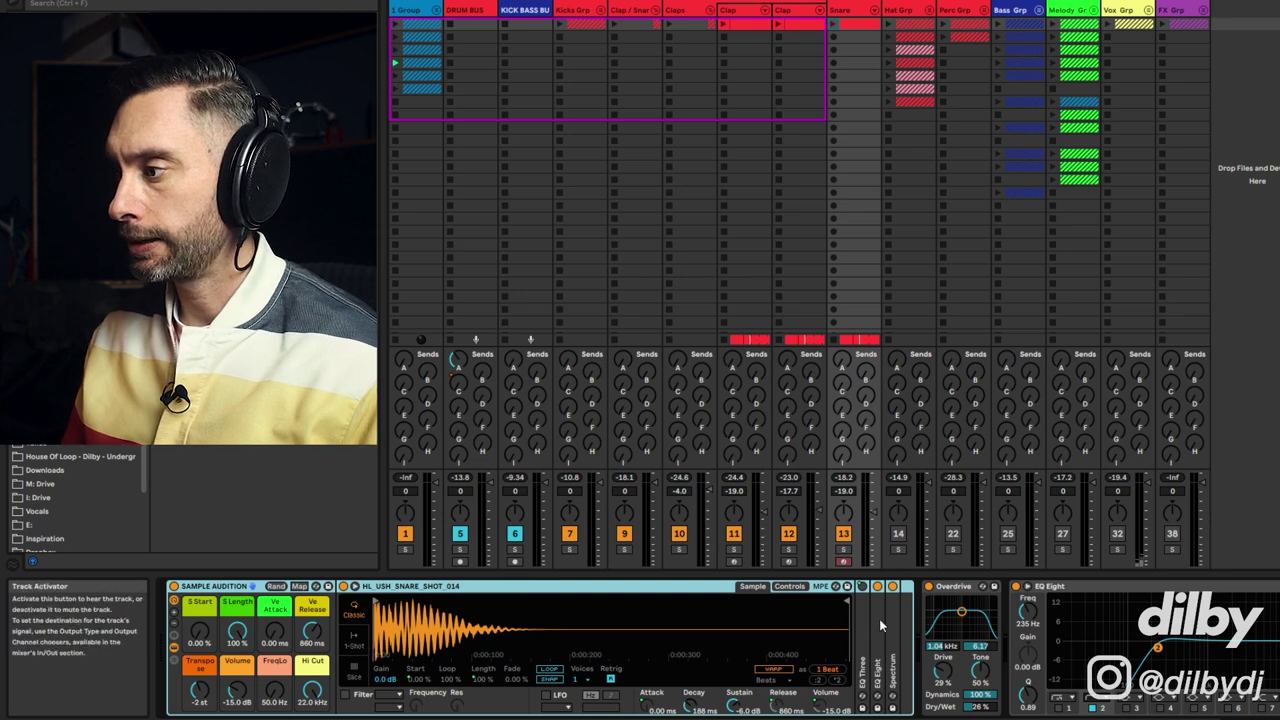
pyautogui.click(928, 586)
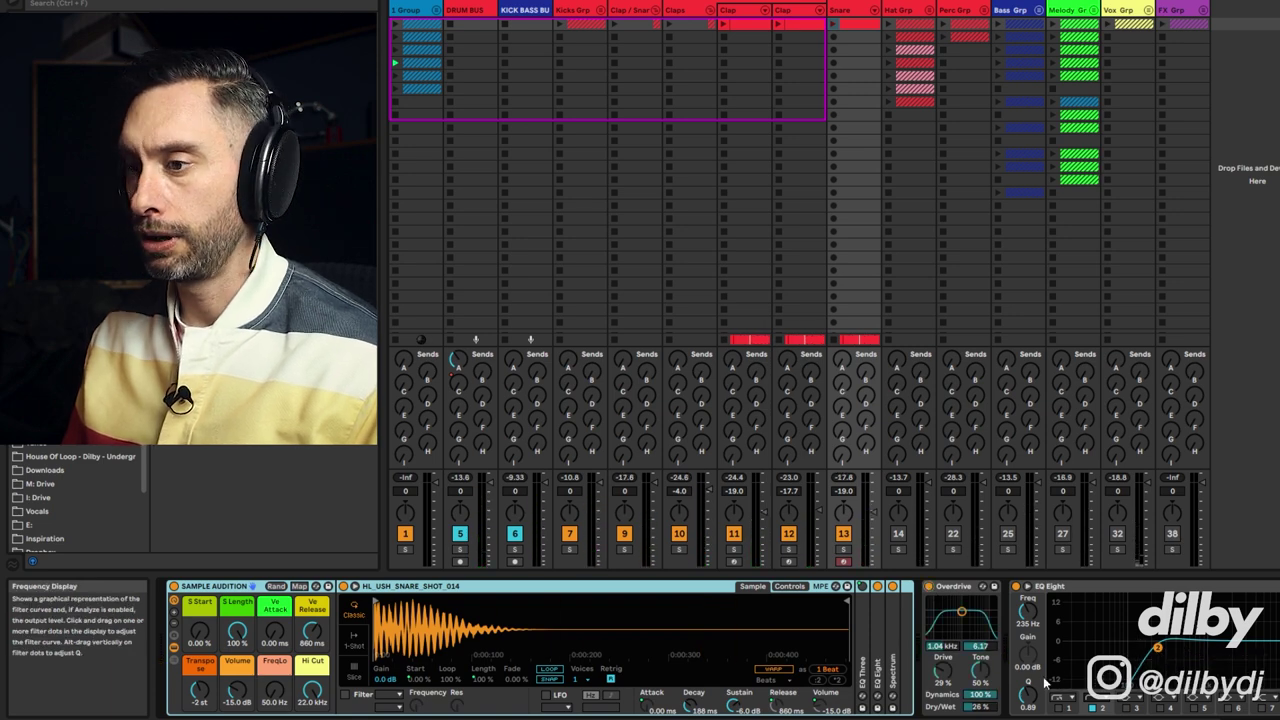
pyautogui.doubleClick(892, 650)
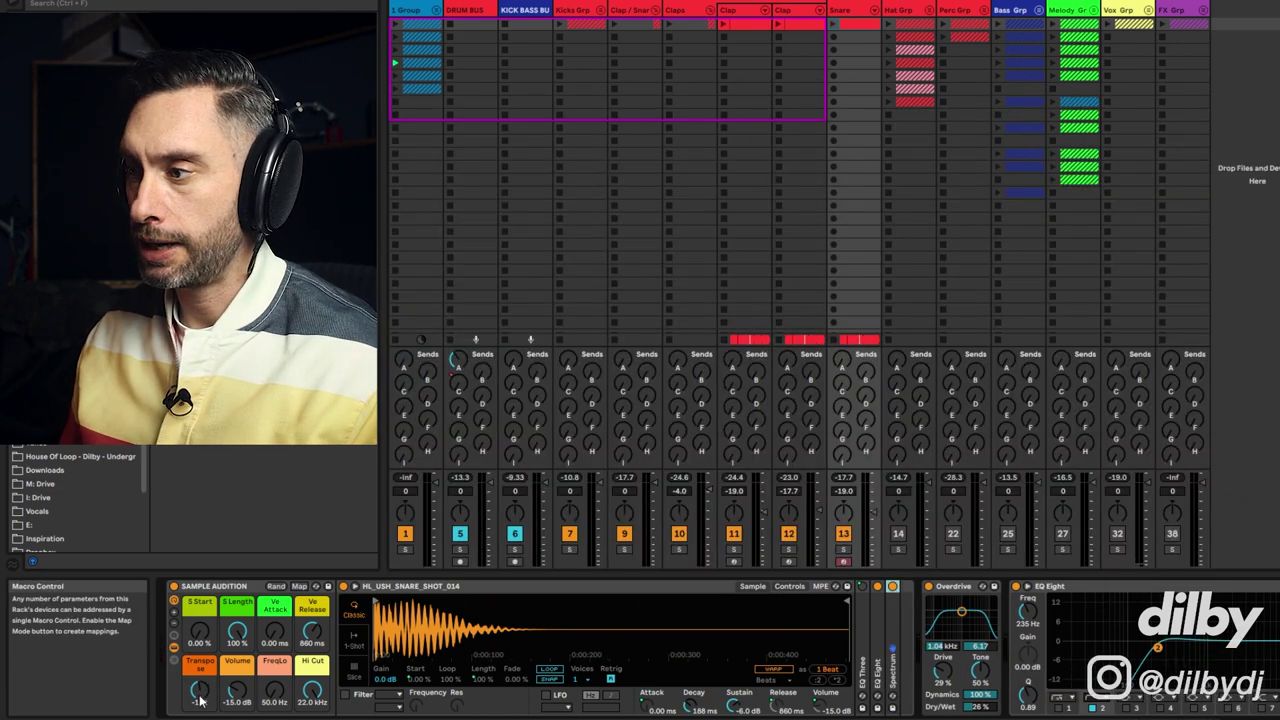
pyautogui.doubleClick(897, 620)
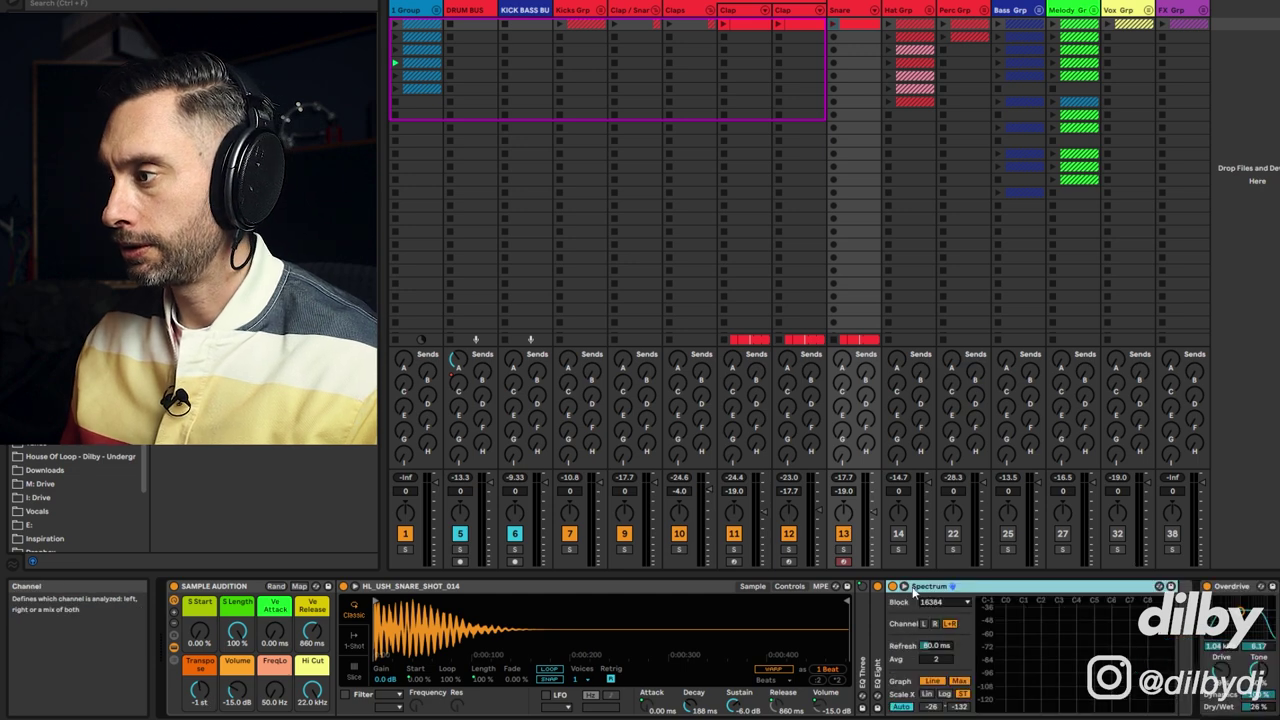
pyautogui.click(904, 586)
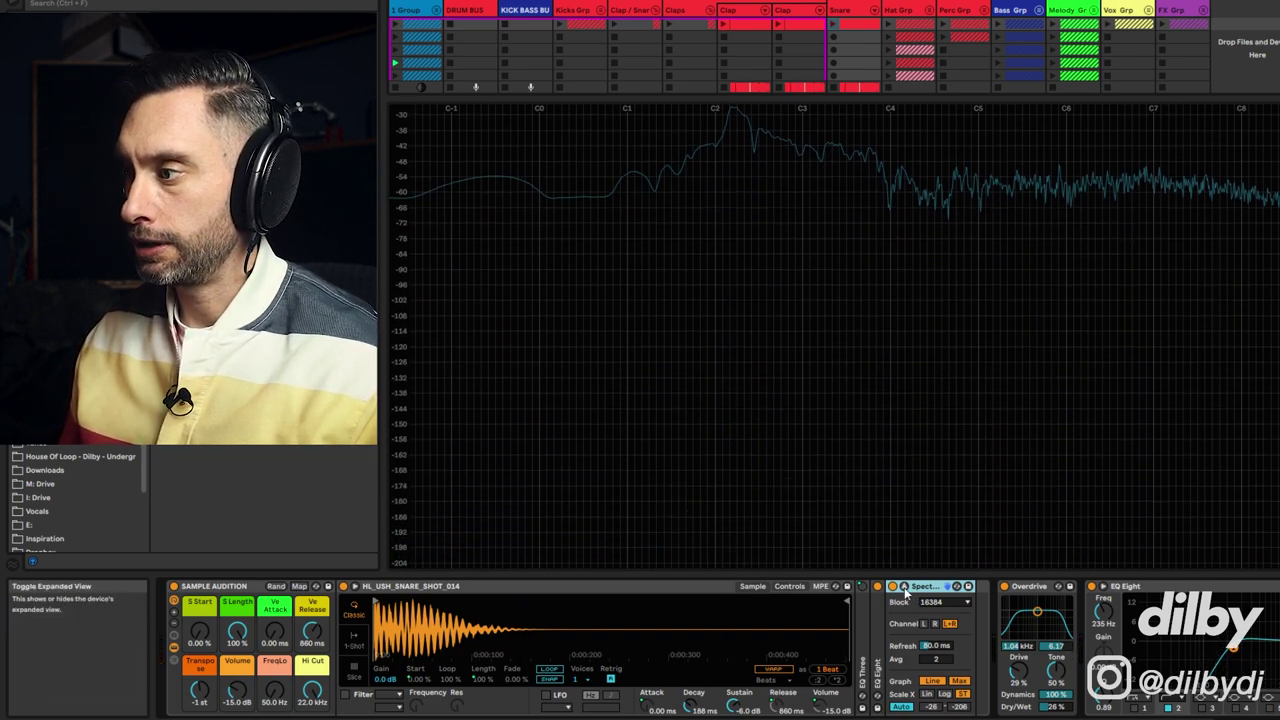
pyautogui.click(905, 591)
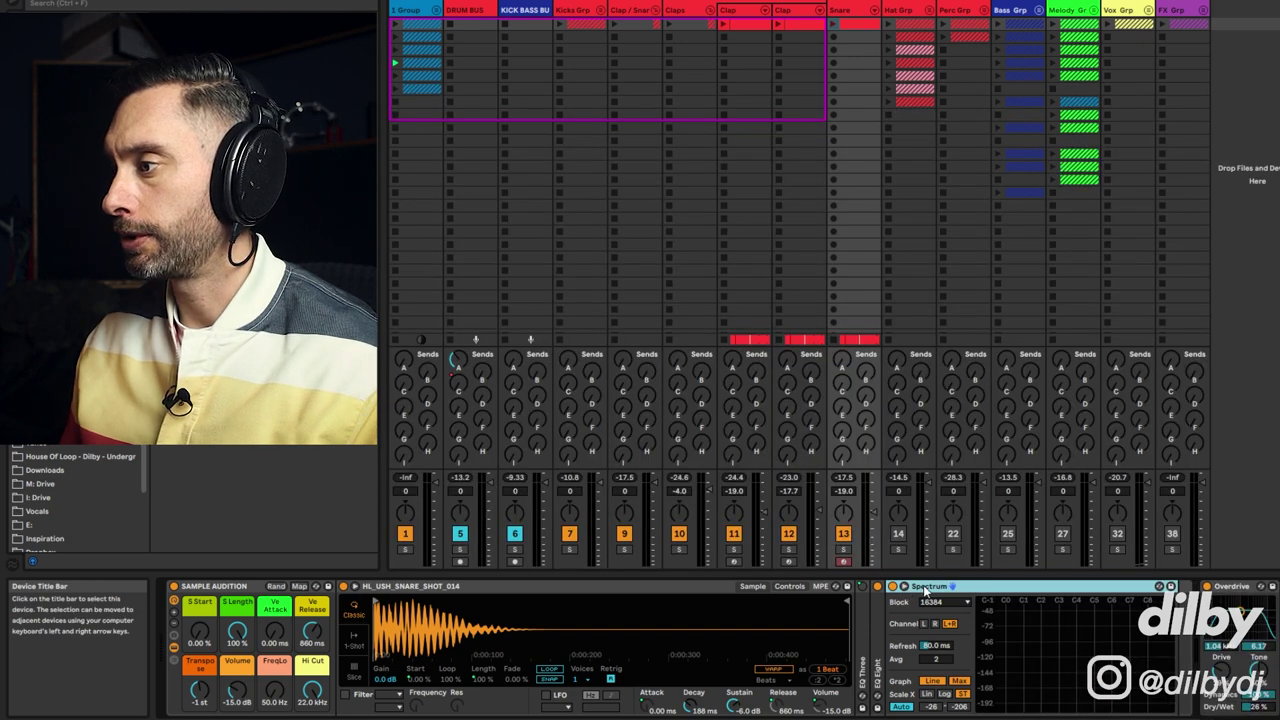
pyautogui.doubleClick(925, 590)
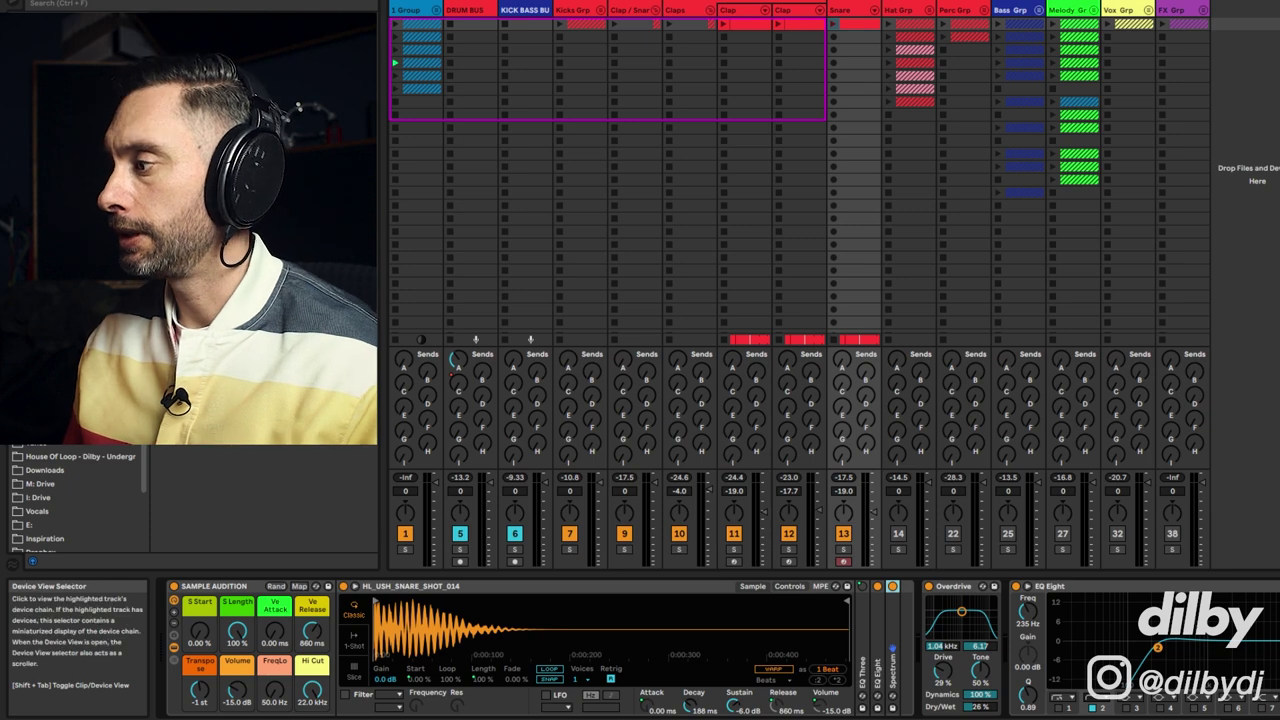
pyautogui.hscroll(1, 719, 648)
pyautogui.hscroll(-1, 166, 640)
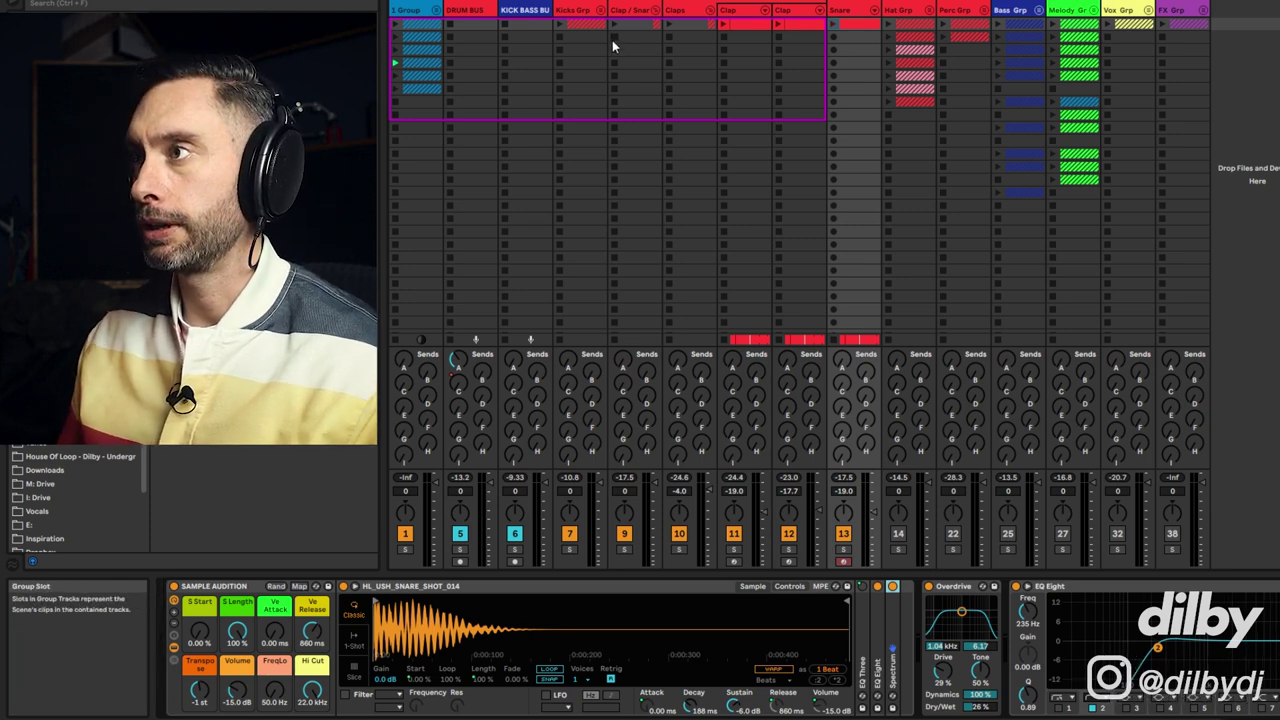
# - Show the MIDI notes of the snare clip and select its three C3 hits, and the first hit on its own
pyautogui.hotkey('shift', 'Tab')
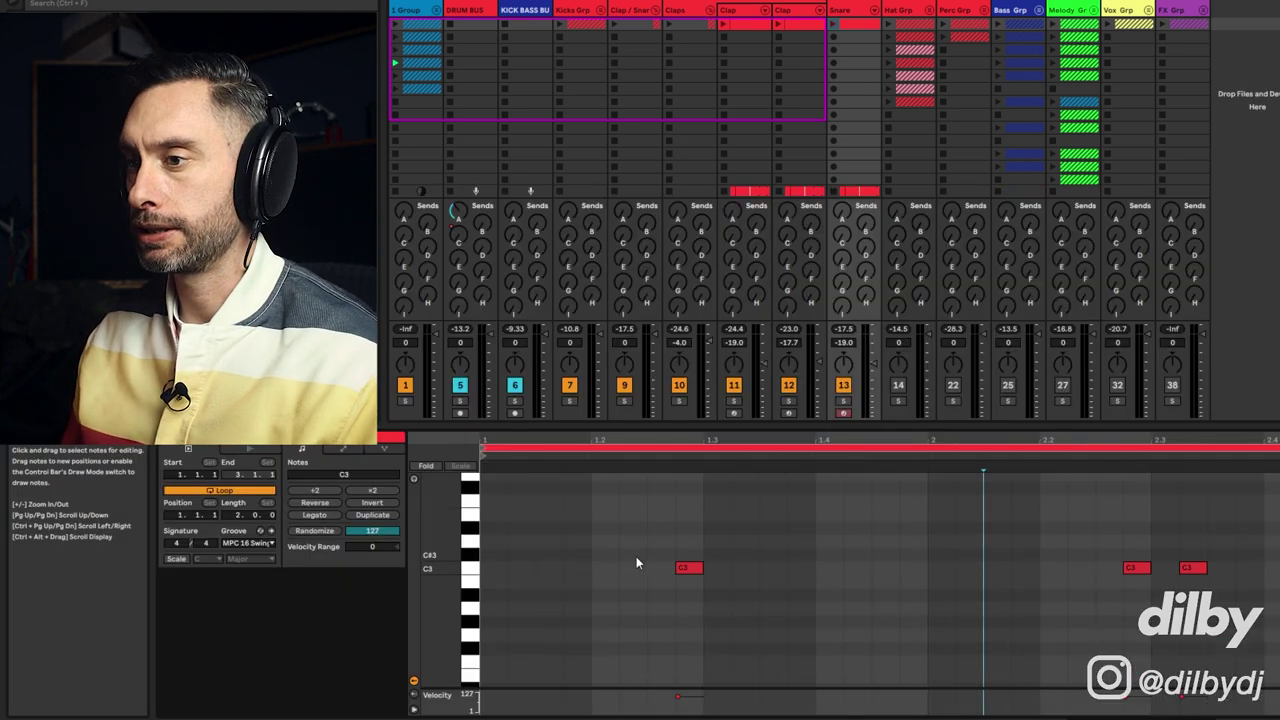
pyautogui.moveTo(641, 524); pyautogui.dragTo(1254, 620)
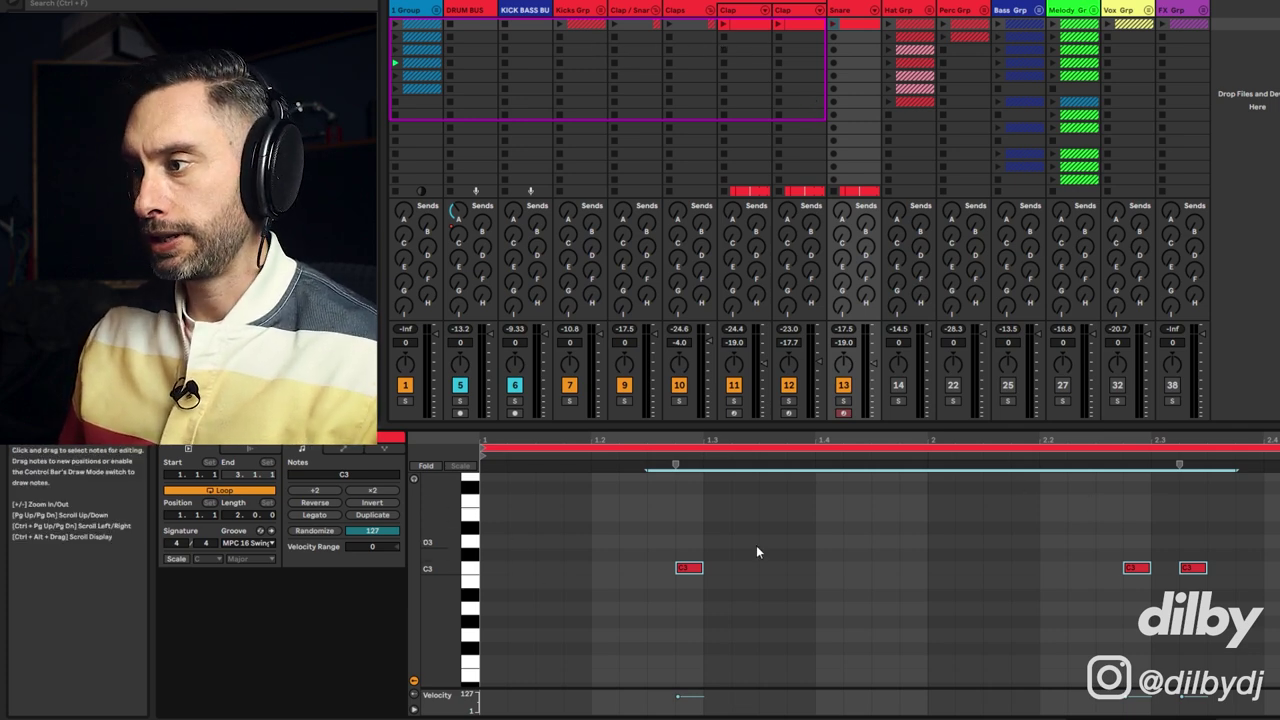
pyautogui.moveTo(629, 527); pyautogui.dragTo(755, 598)
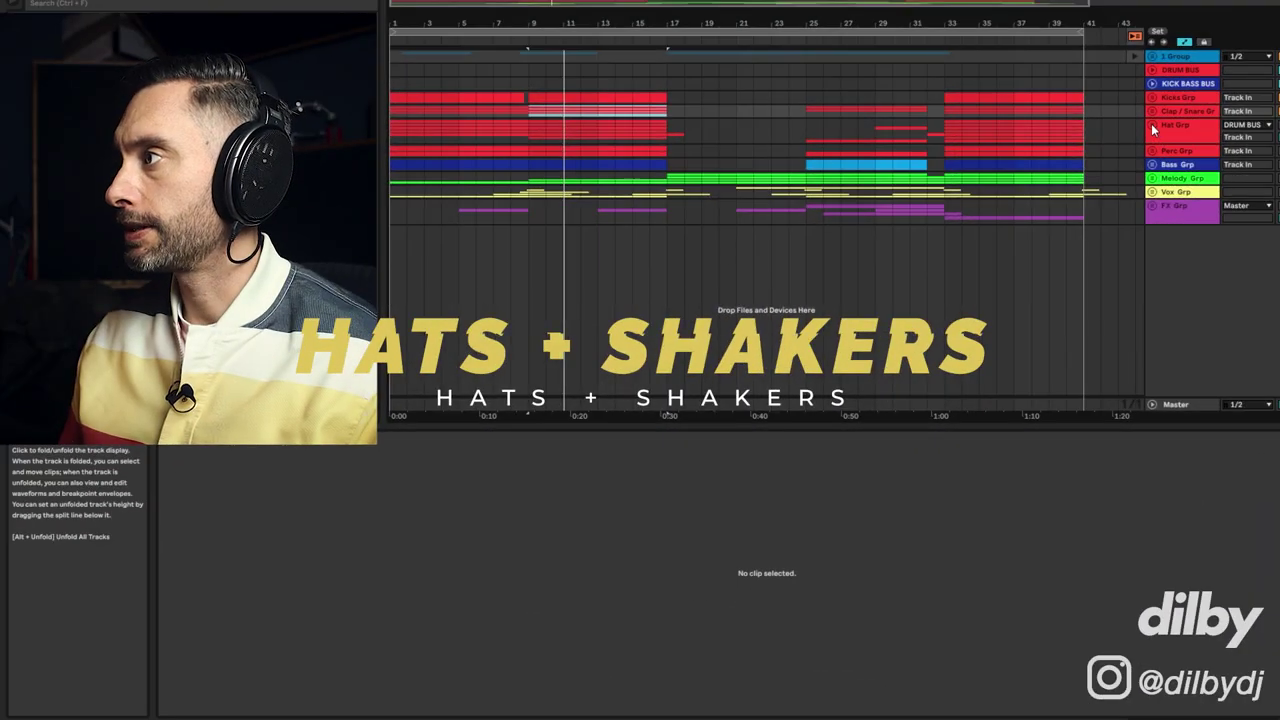
# - Unfold the Hat Grp in the arrangement and select all its tracks from 16th Hat to 707 Rides
pyautogui.click(1152, 124)
pyautogui.click(1190, 128)
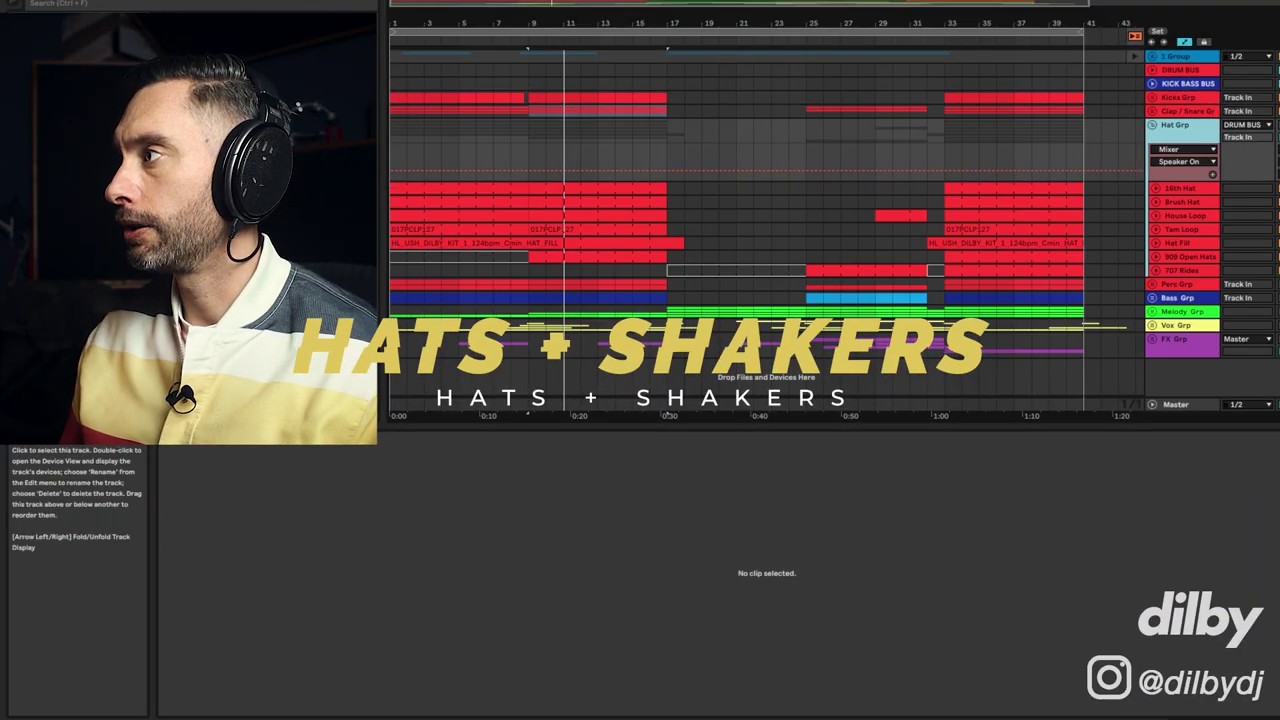
pyautogui.click(1201, 188)
pyautogui.keyDown('shift'); pyautogui.click(1195, 270); pyautogui.keyUp('shift')
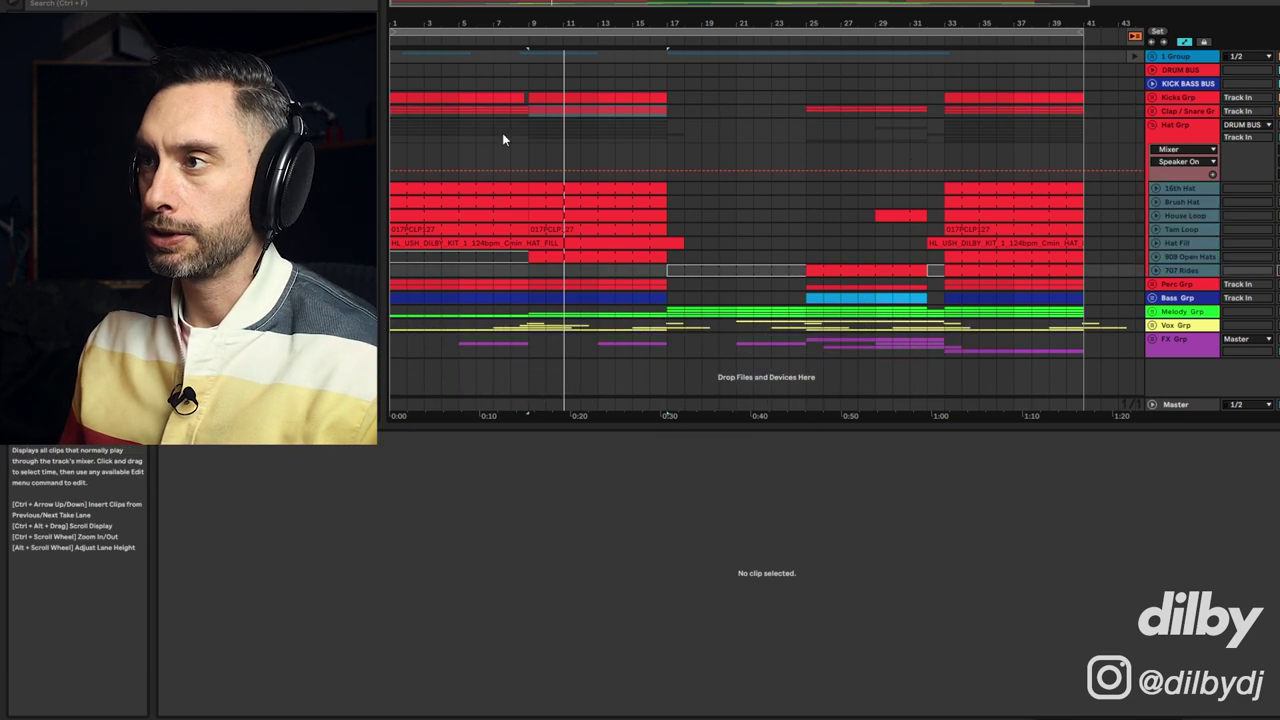
# - Show the MIDI notes of the first 16th Hat clip
pyautogui.click(444, 190)
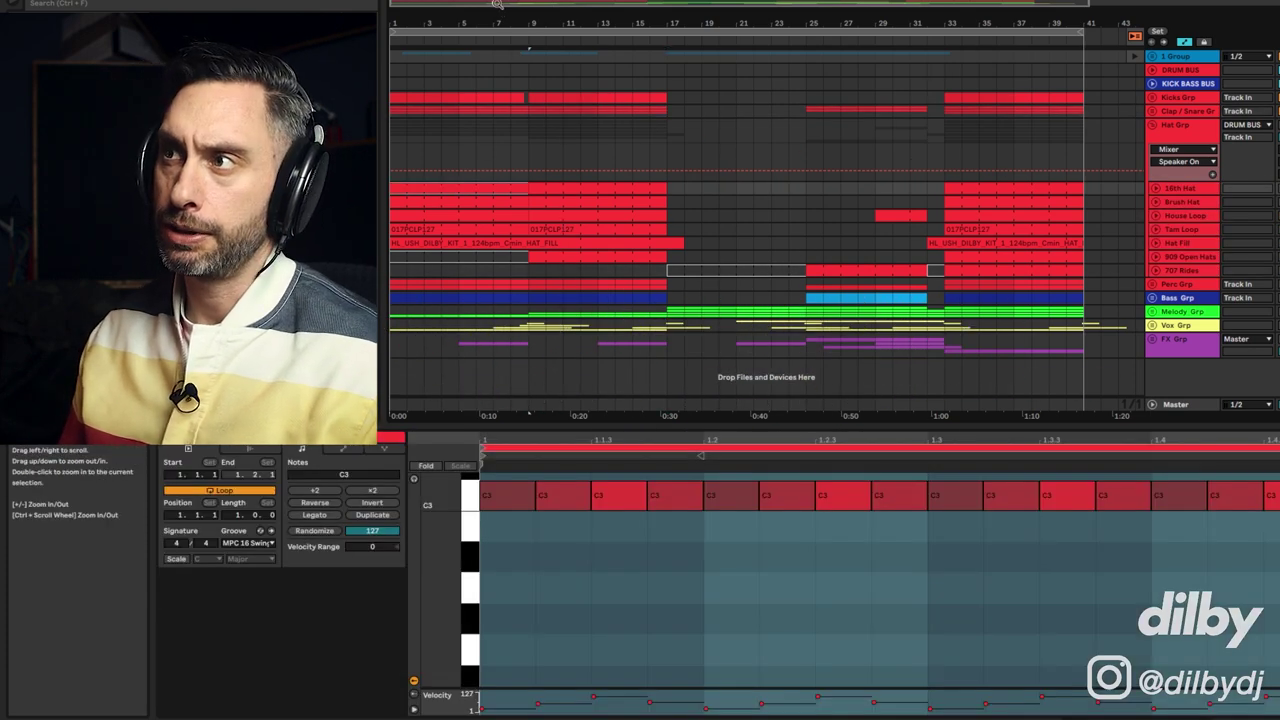
pyautogui.moveTo(494, 4); pyautogui.dragTo(494, 44)
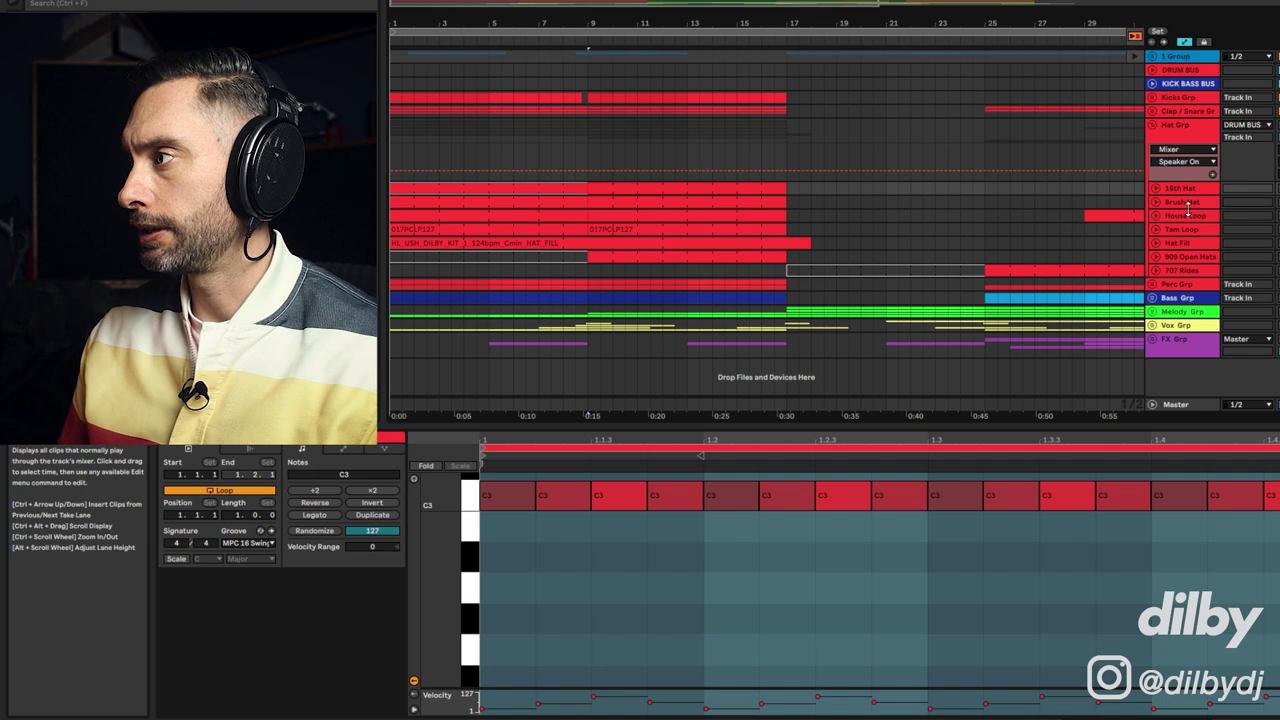
# - Examine the House Loop track's Drum Rack and the MIDI notes of its first clip
pyautogui.click(1188, 214)
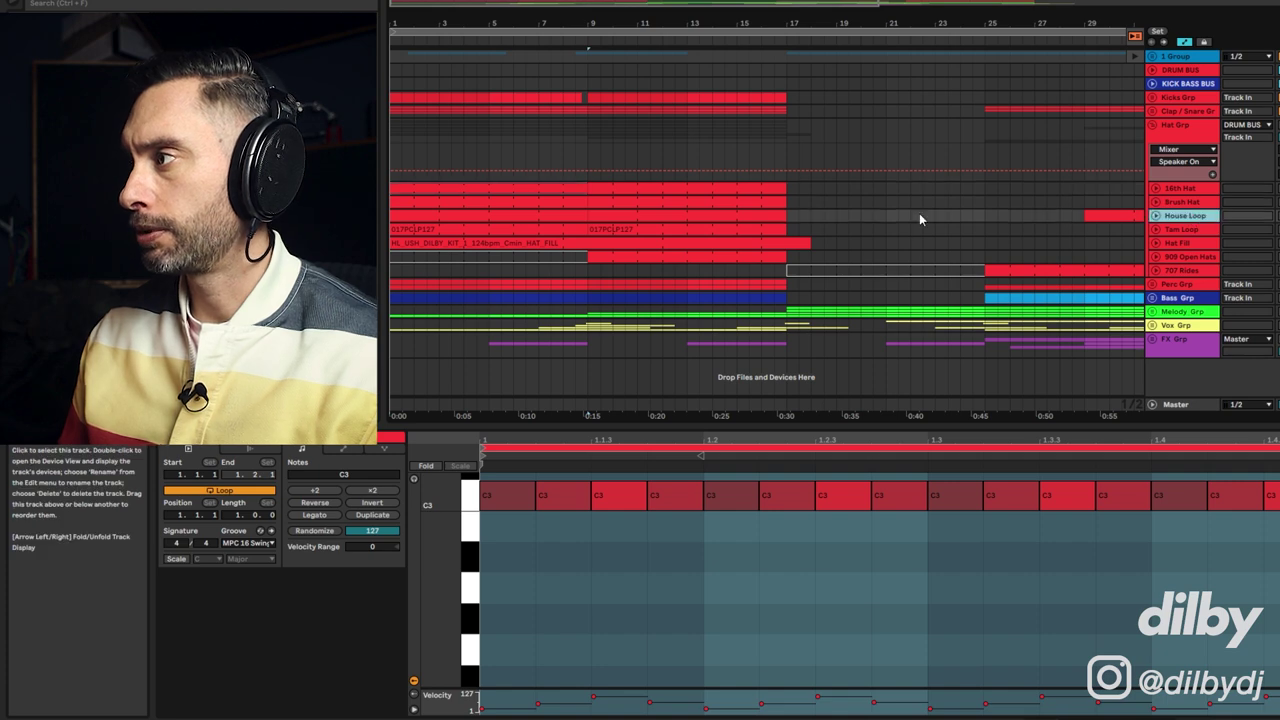
pyautogui.click(453, 217)
pyautogui.hotkey('shift', 'Tab')
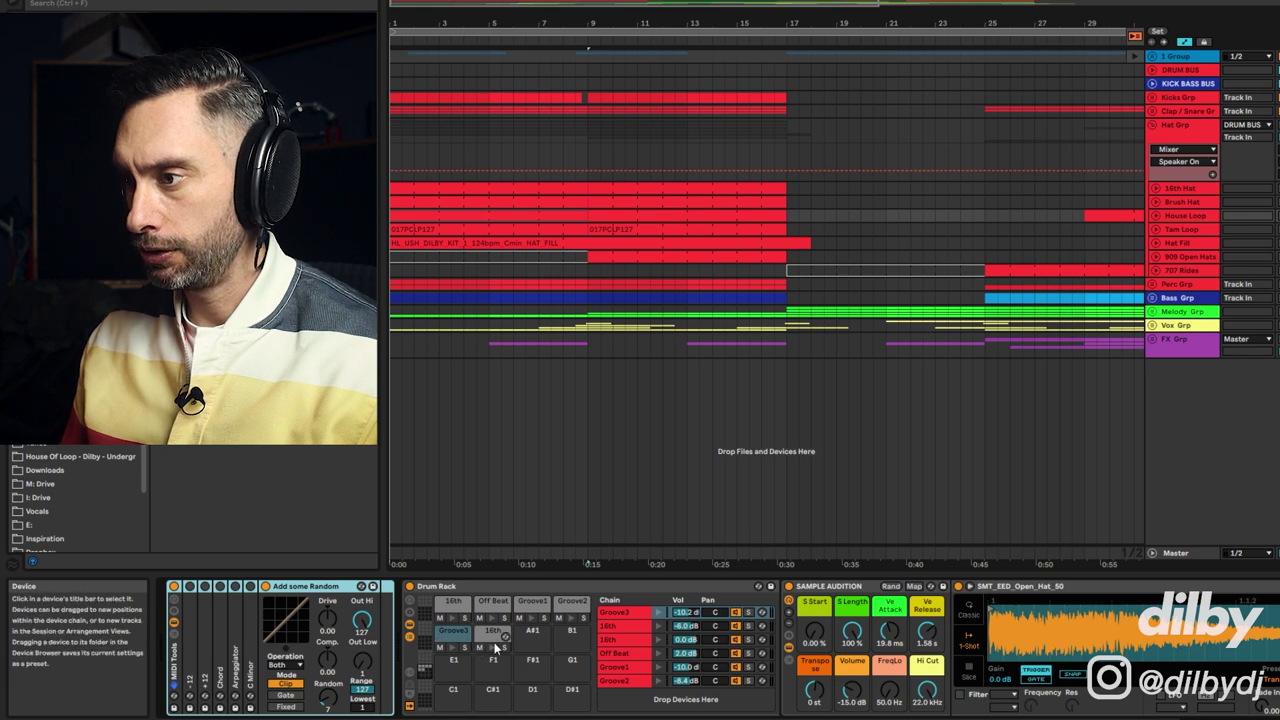
pyautogui.click(529, 214)
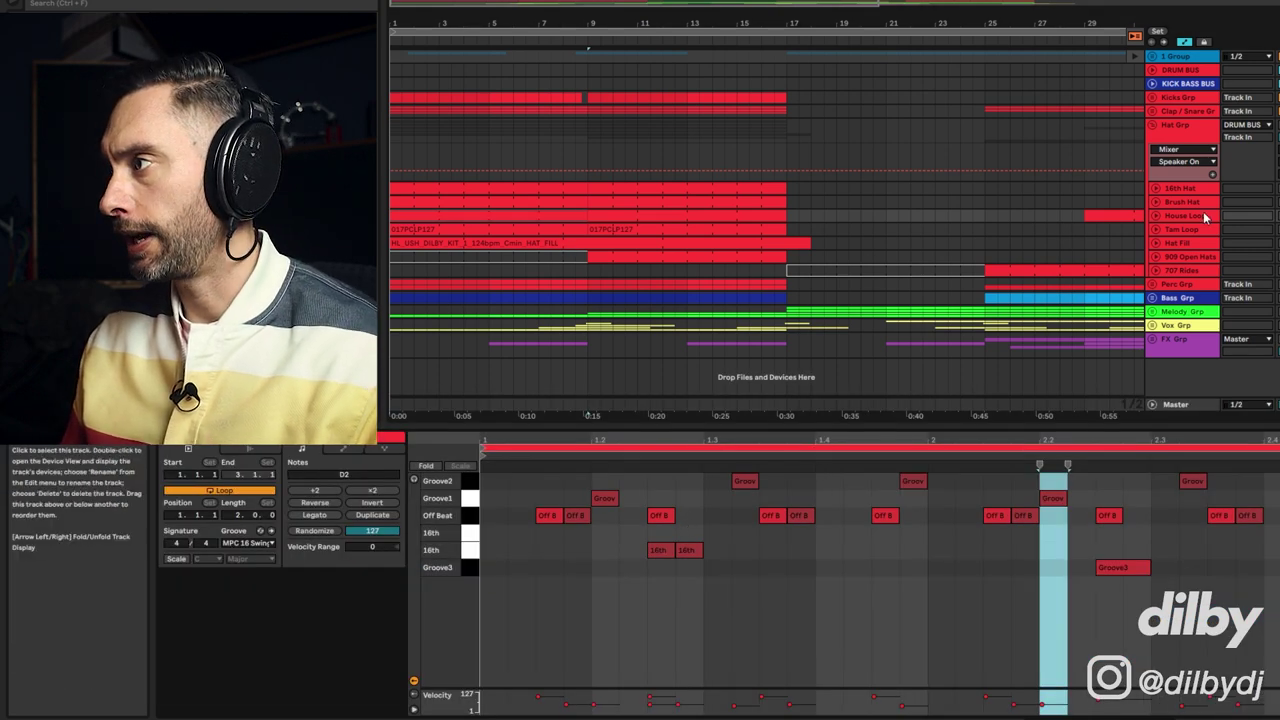
# - Activate the Hat Grp and play back the House Loop
pyautogui.click(1277, 124)
pyautogui.press('space')
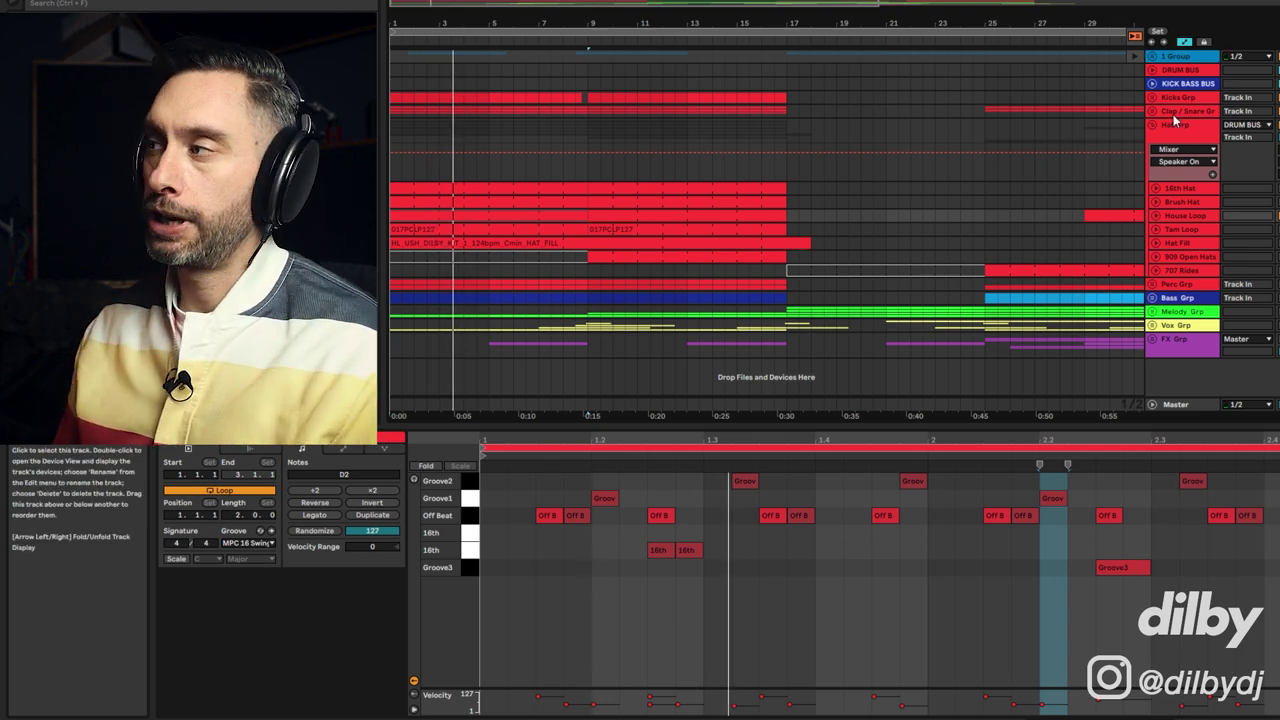
pyautogui.click(1177, 213)
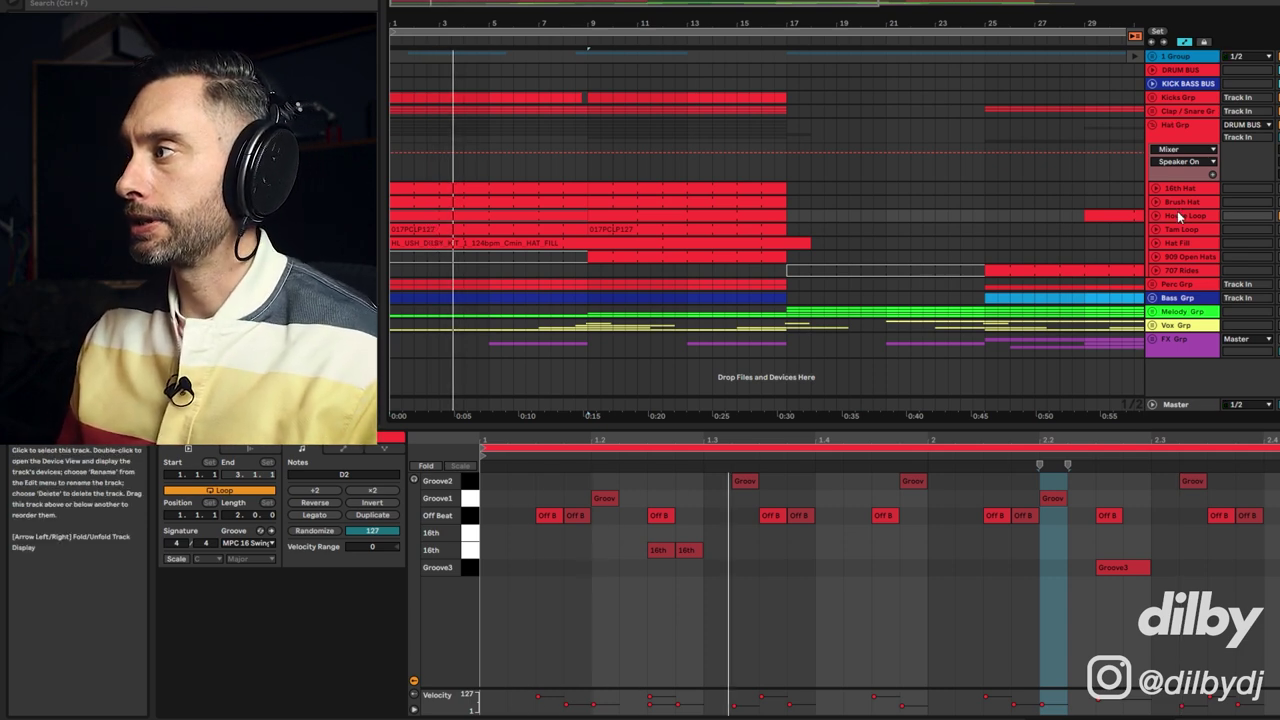
# - Examine the first Brush Hat clip's MIDI notes and the track's sampler LFO and envelope settings during playback
pyautogui.click(486, 200)
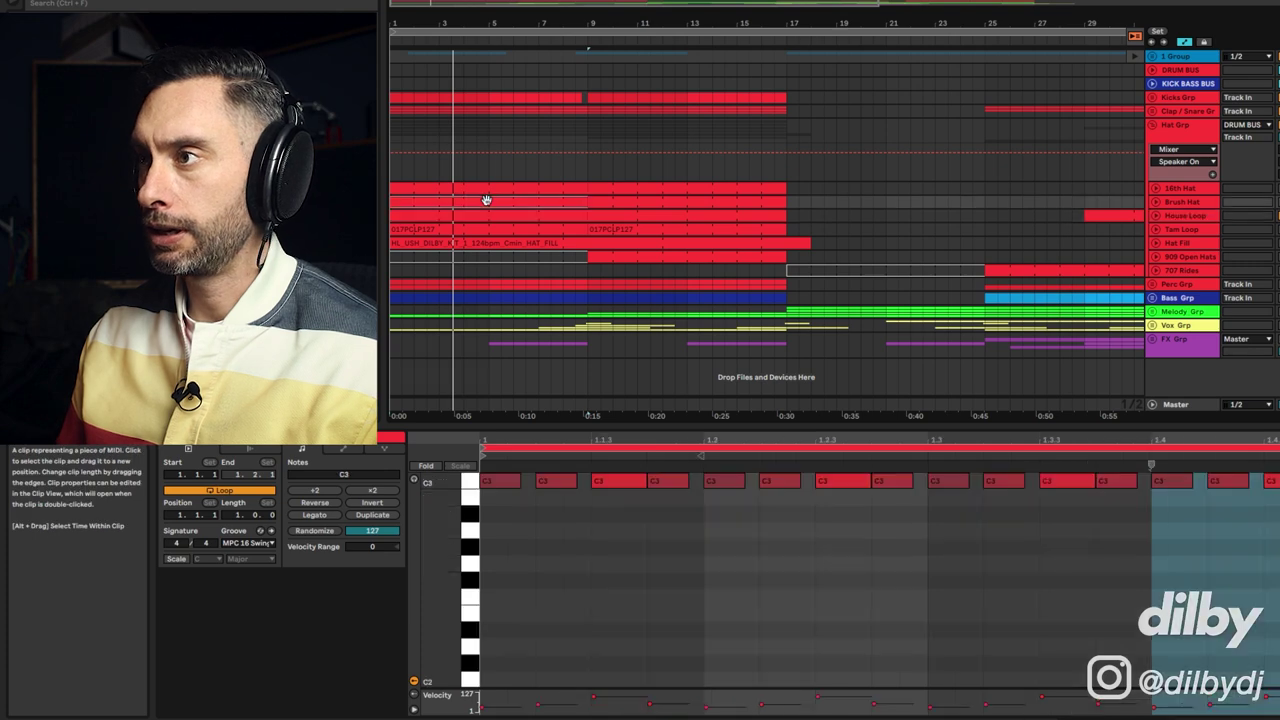
pyautogui.click(1200, 202)
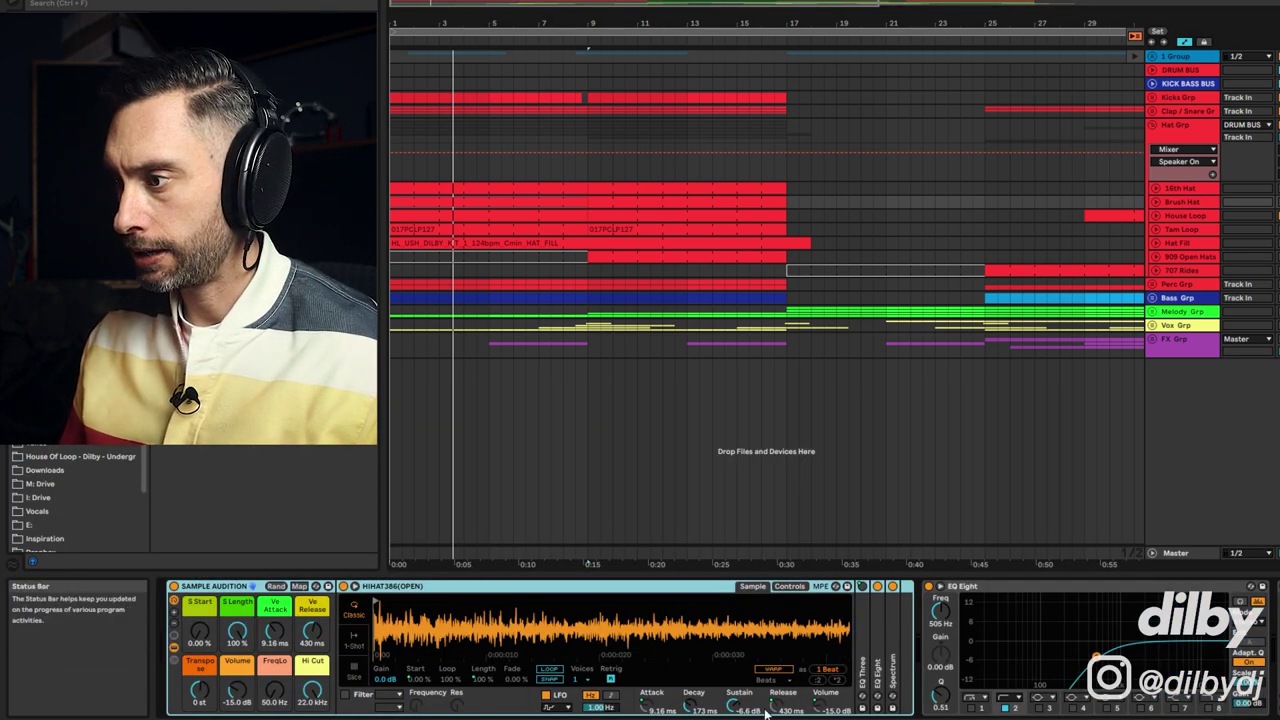
pyautogui.press('space')
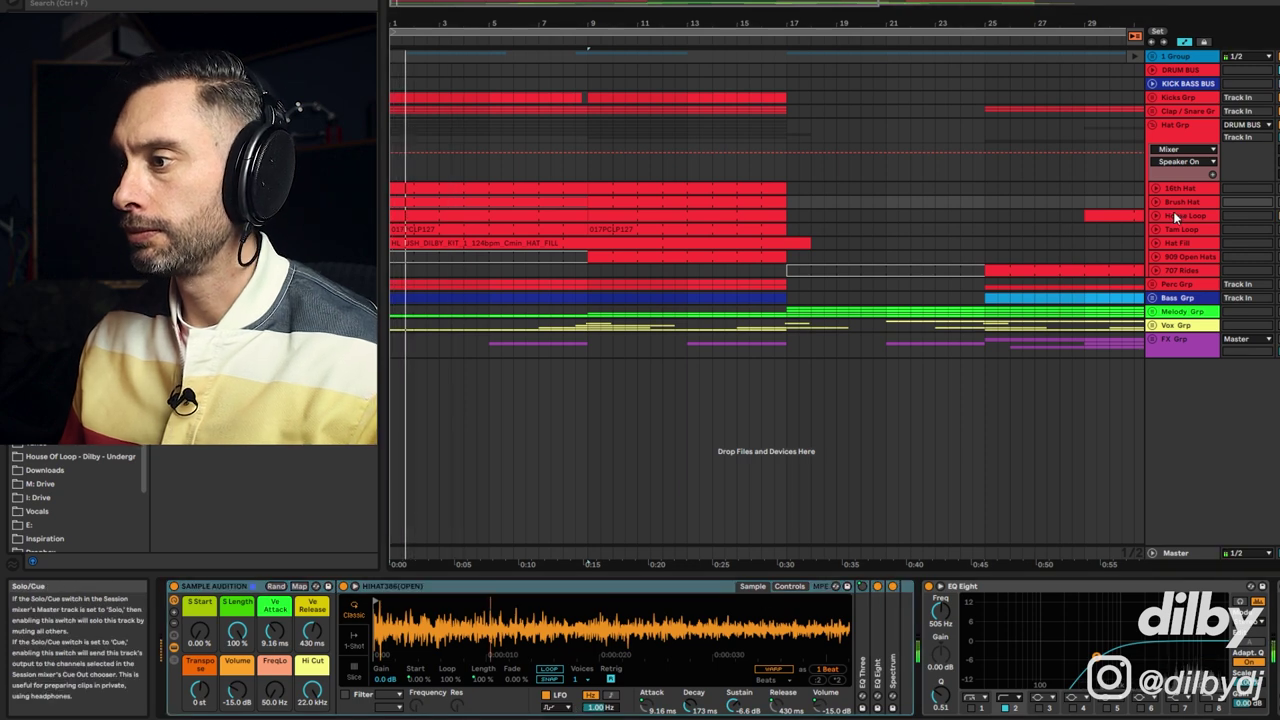
pyautogui.click(790, 587)
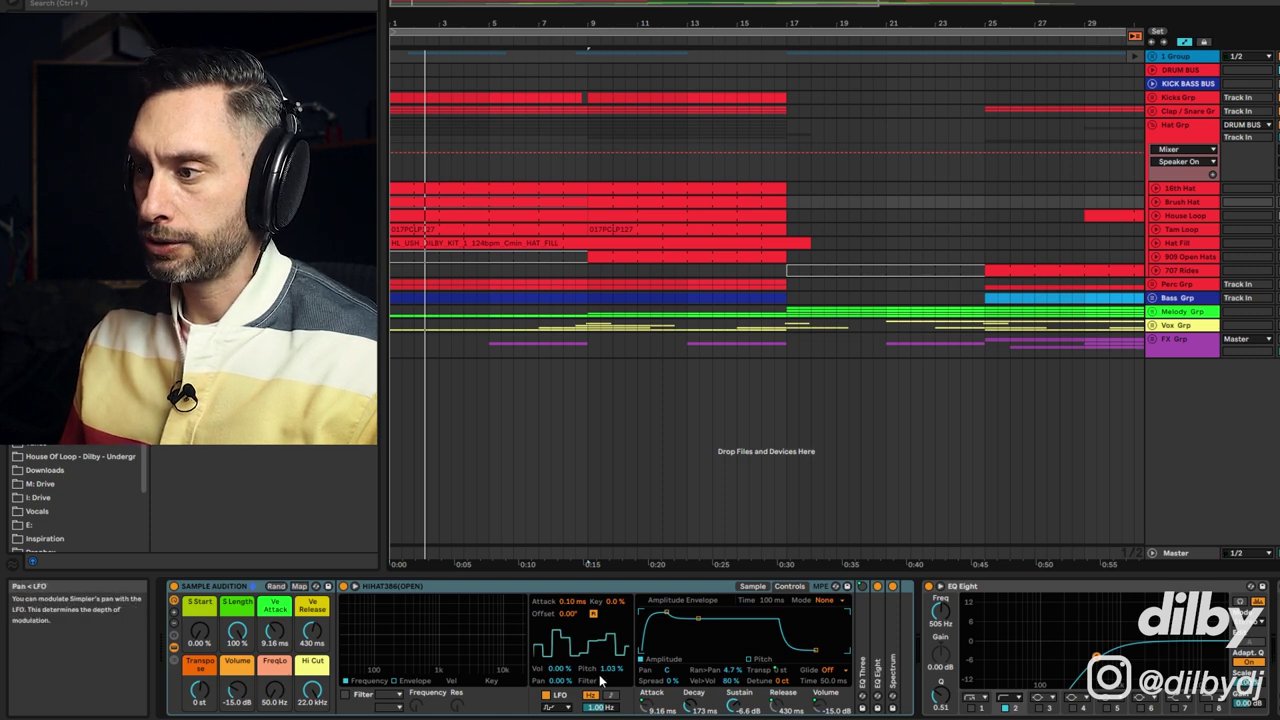
# - Try the Brush Hat sampler's LFO off and on and its pitch modulation at 100 %, restoring it to 1.03 %
pyautogui.click(546, 696)
pyautogui.click(546, 696)
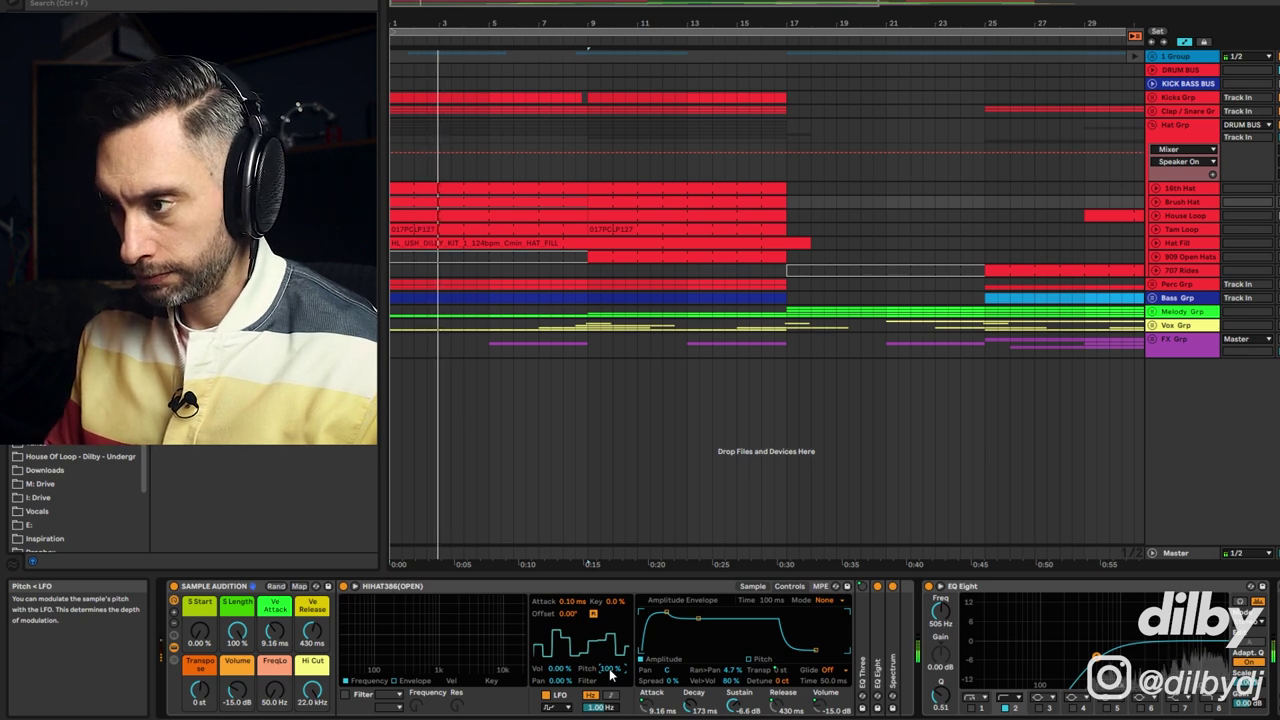
pyautogui.moveTo(610, 669); pyautogui.dragTo(599, 646)
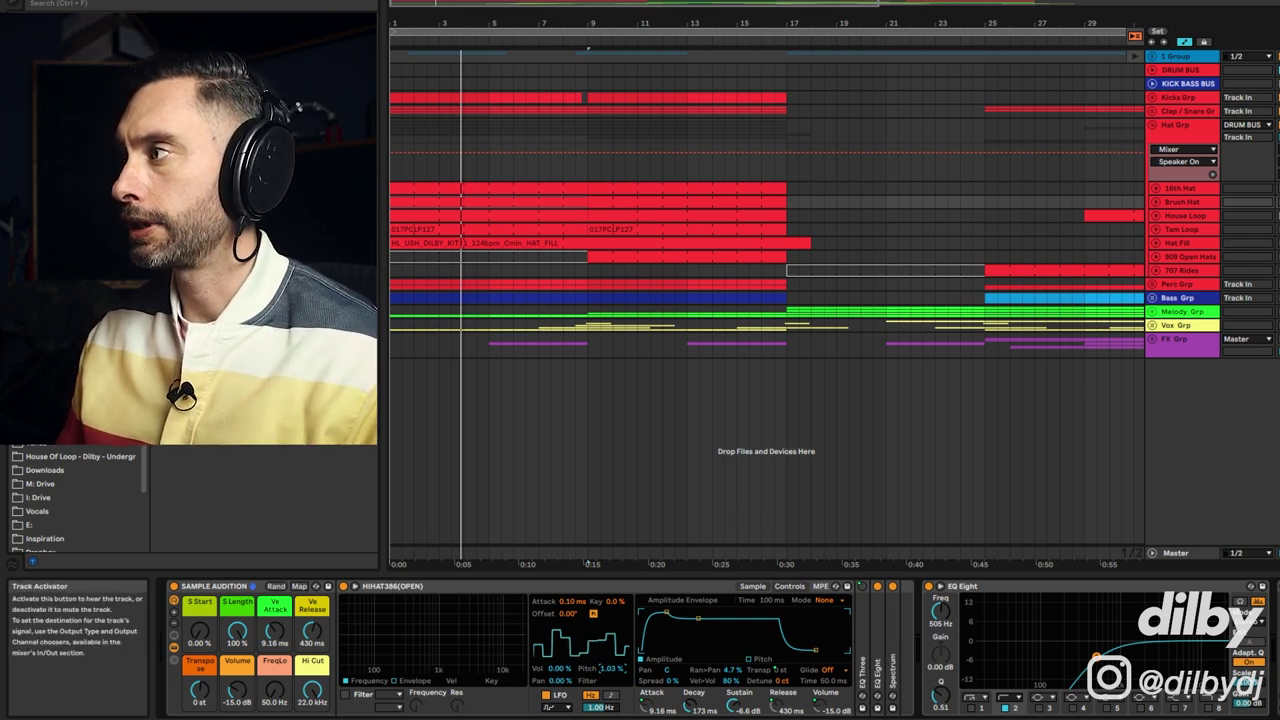
# - Examine the MIDI notes and velocities of the 16th Hat clip alongside those of the Brush Hat clip
pyautogui.click(1183, 188)
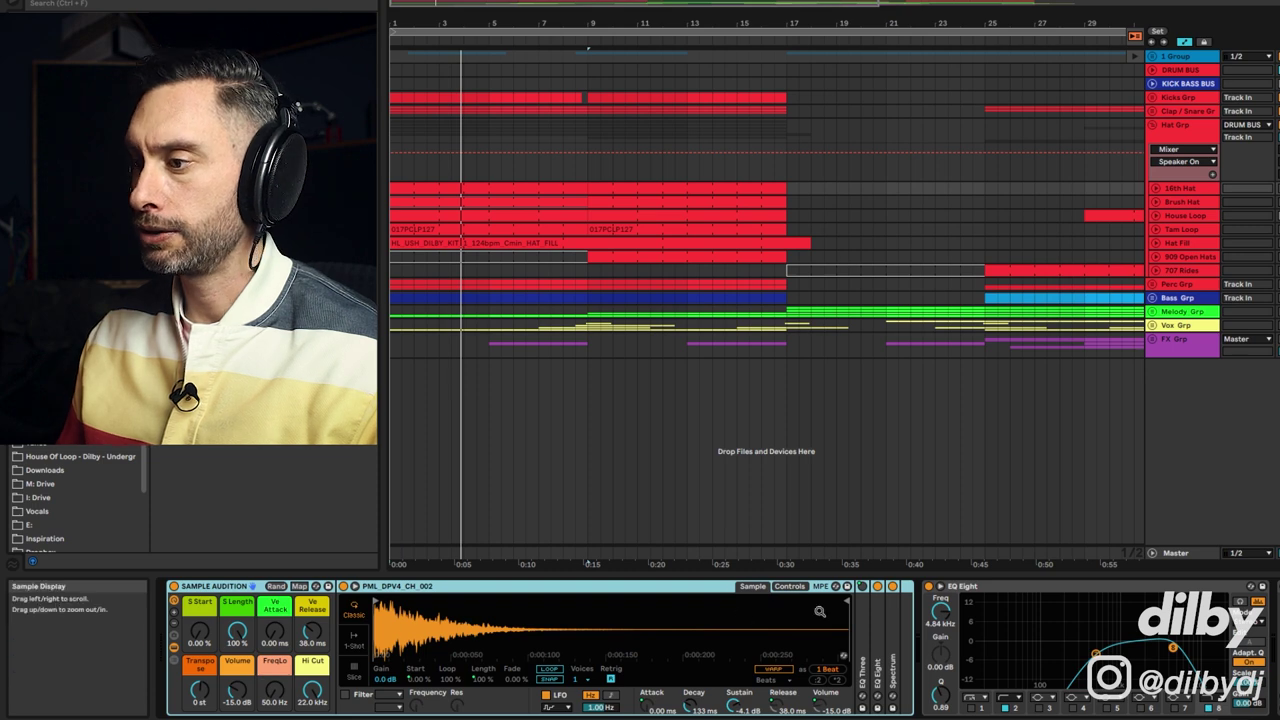
pyautogui.doubleClick(520, 187)
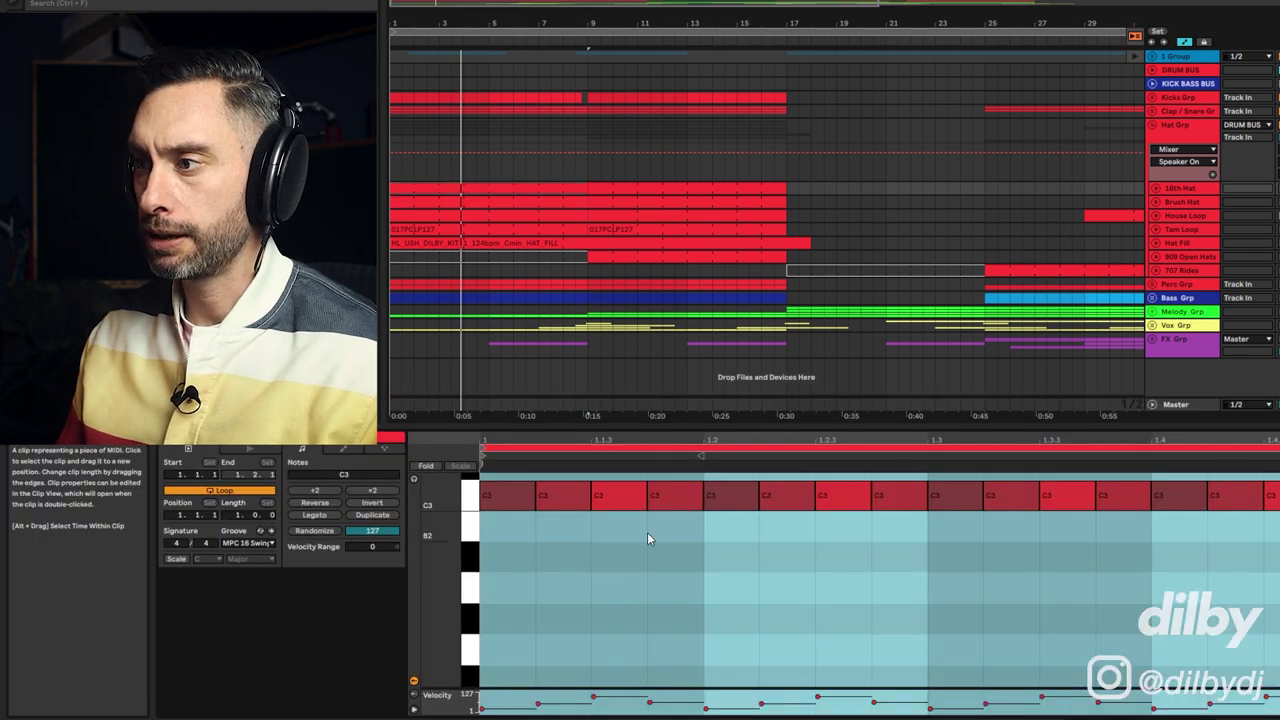
pyautogui.click(526, 202)
pyautogui.click(531, 189)
pyautogui.click(570, 202)
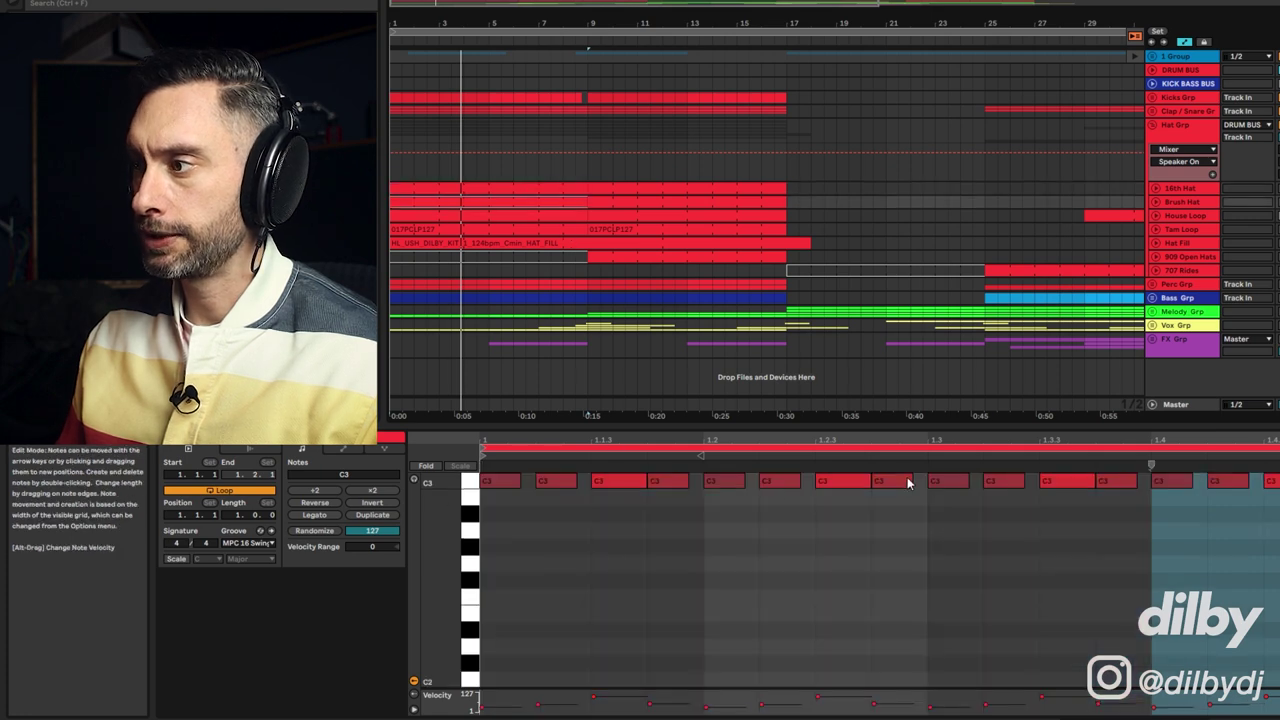
pyautogui.click(518, 189)
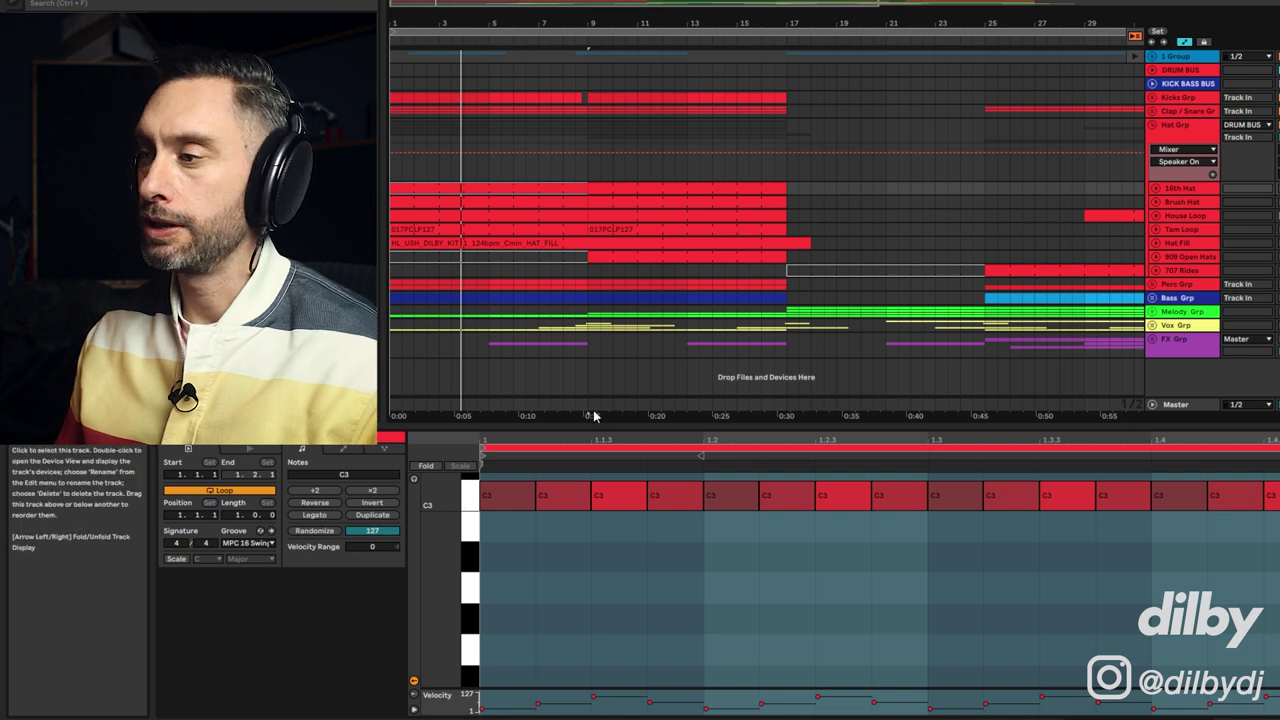
# - Show the LFO and amplitude envelope controls of the 16th Hat track's sampler
pyautogui.hotkey('shift', 'Tab')
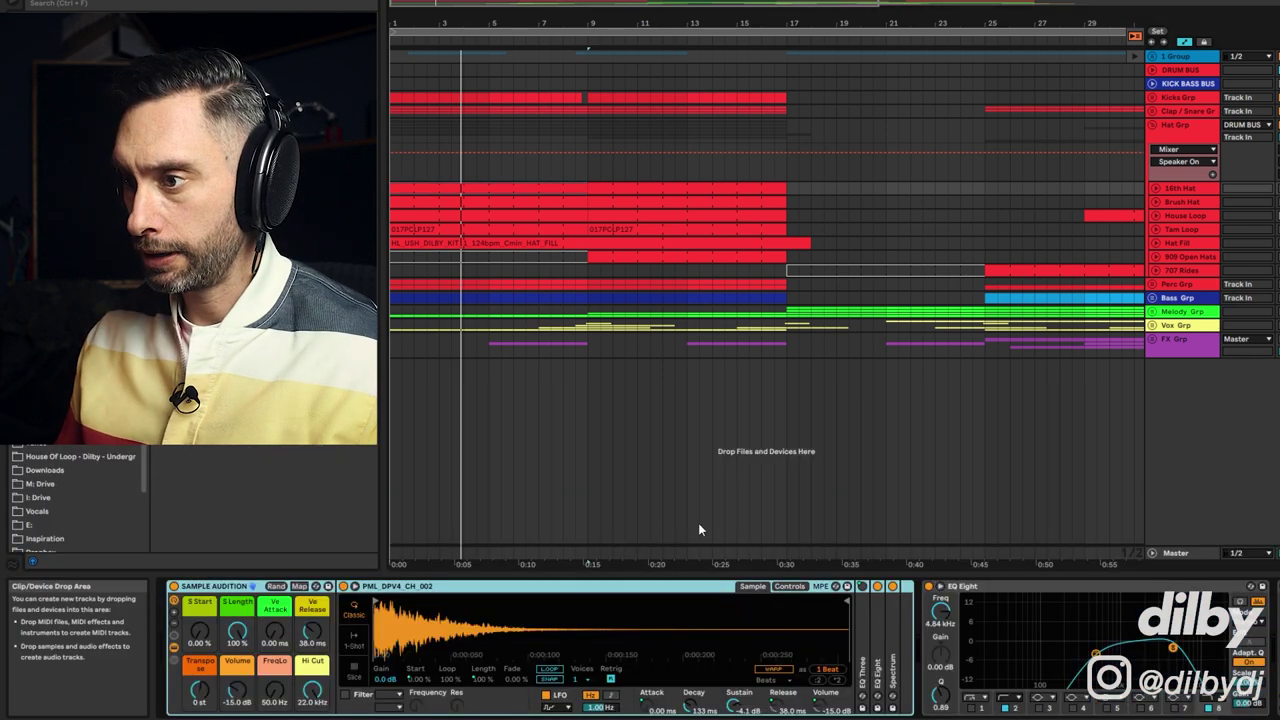
pyautogui.click(792, 587)
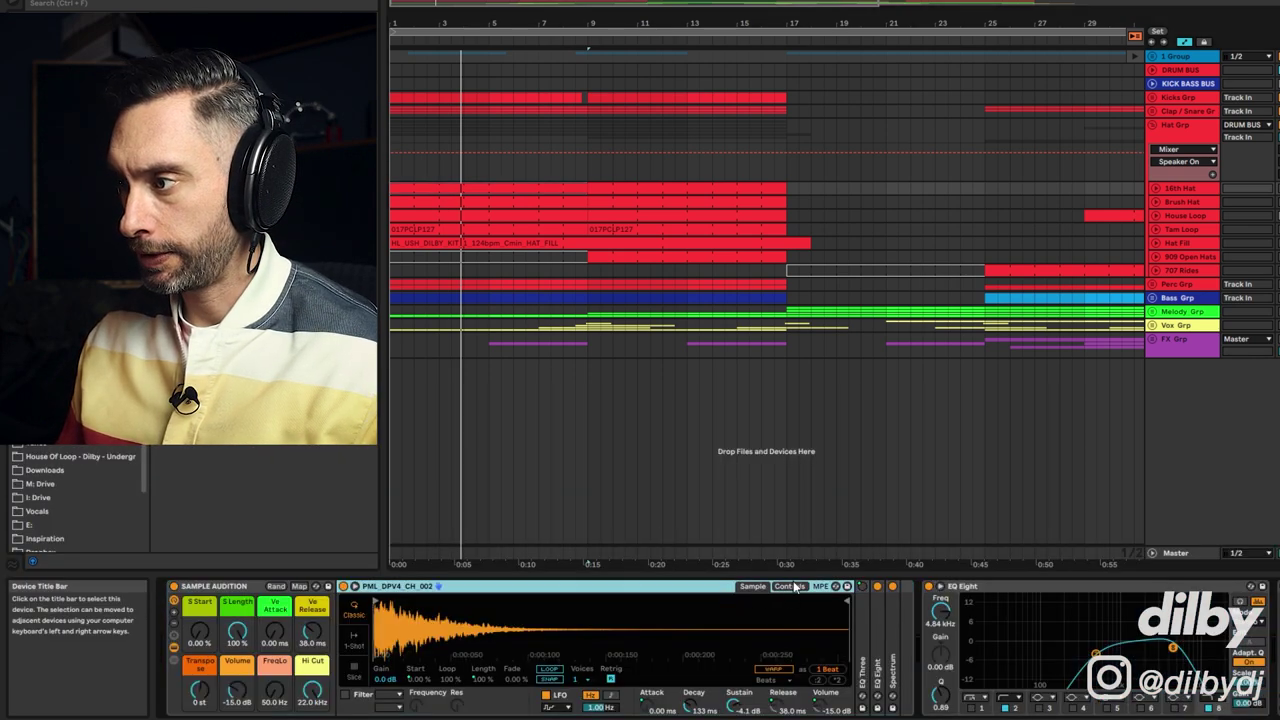
pyautogui.click(790, 587)
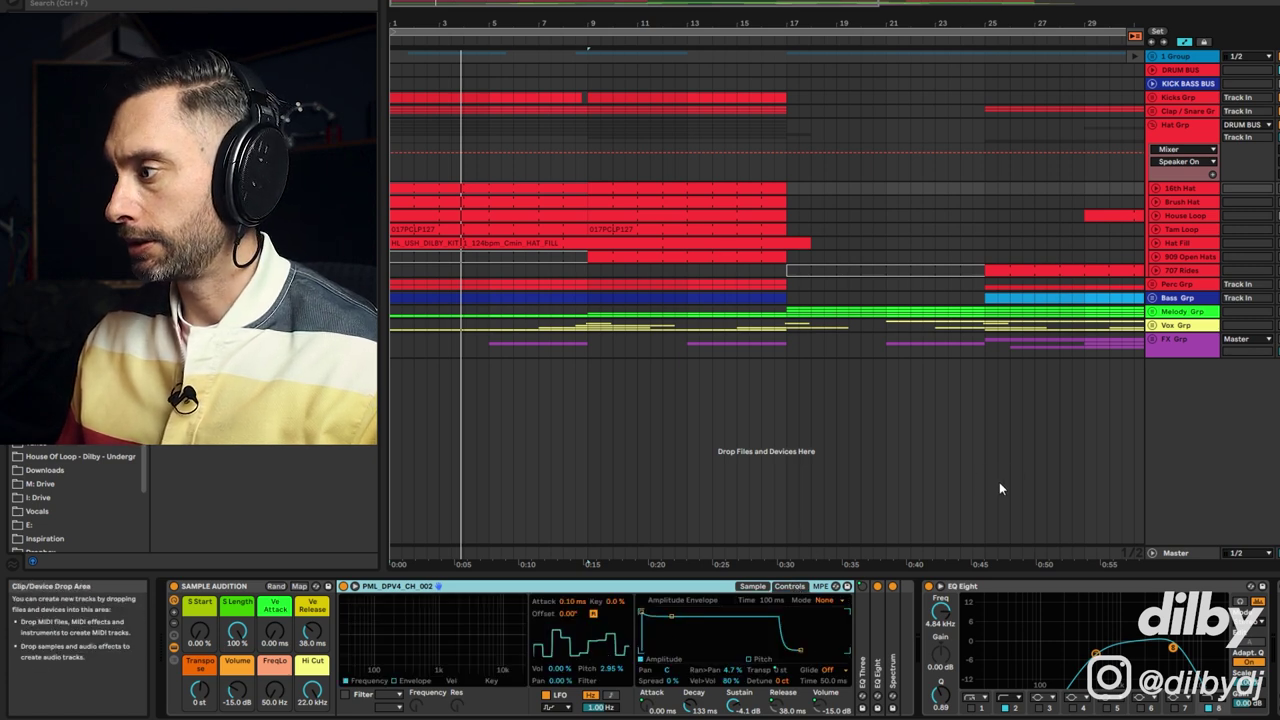
# - Play back the Brush Hat and look through the Tam Loop, House Loop and Brush Hat device chains
pyautogui.click(1123, 201)
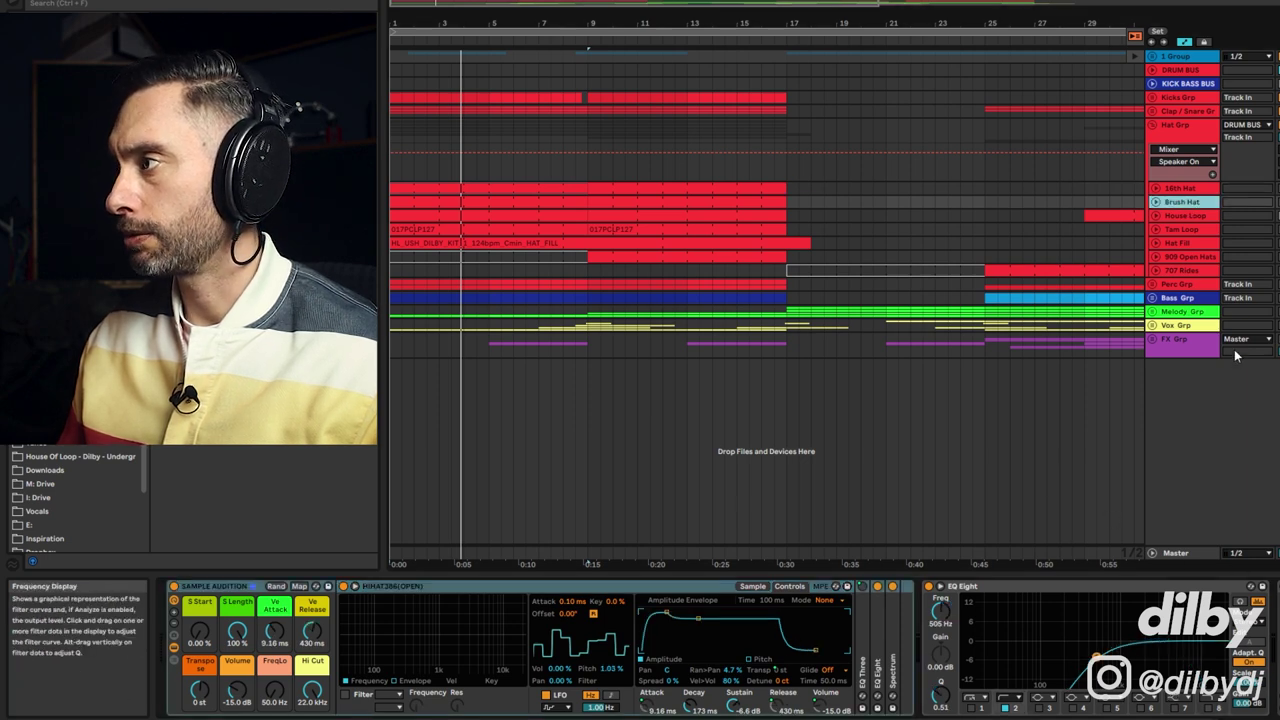
pyautogui.press('space')
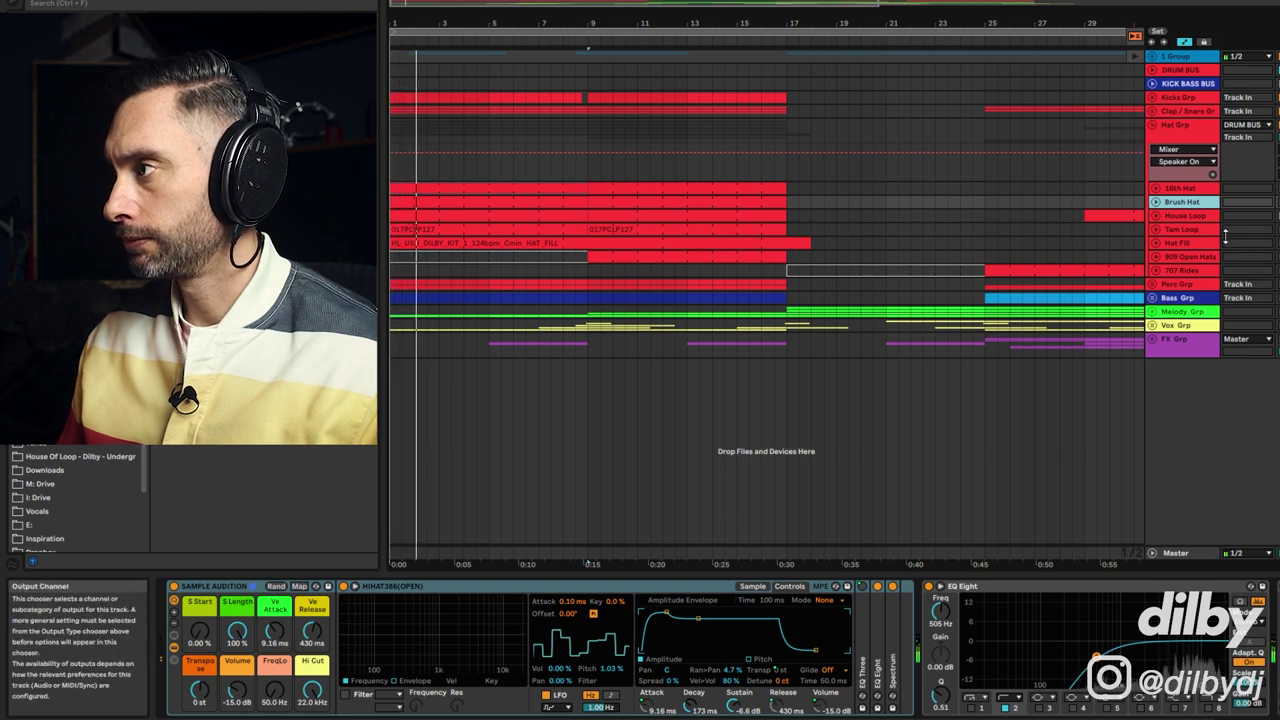
pyautogui.click(1182, 232)
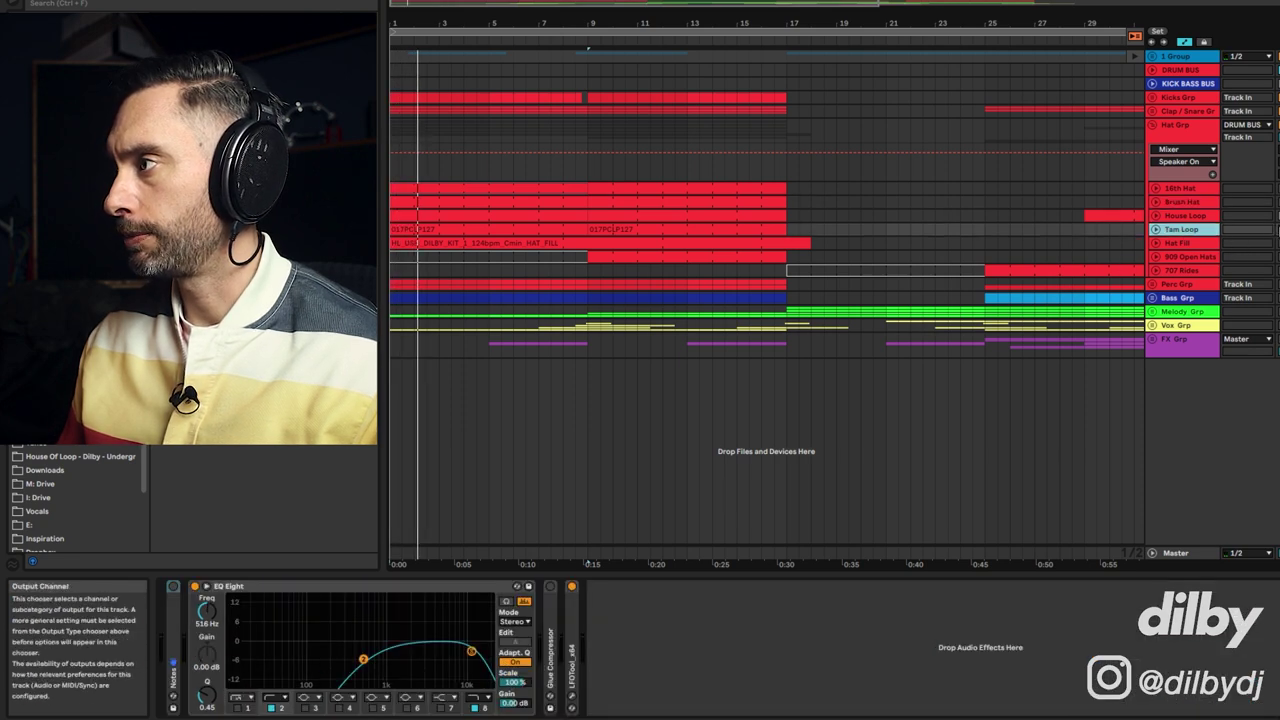
pyautogui.click(1186, 214)
pyautogui.click(1186, 203)
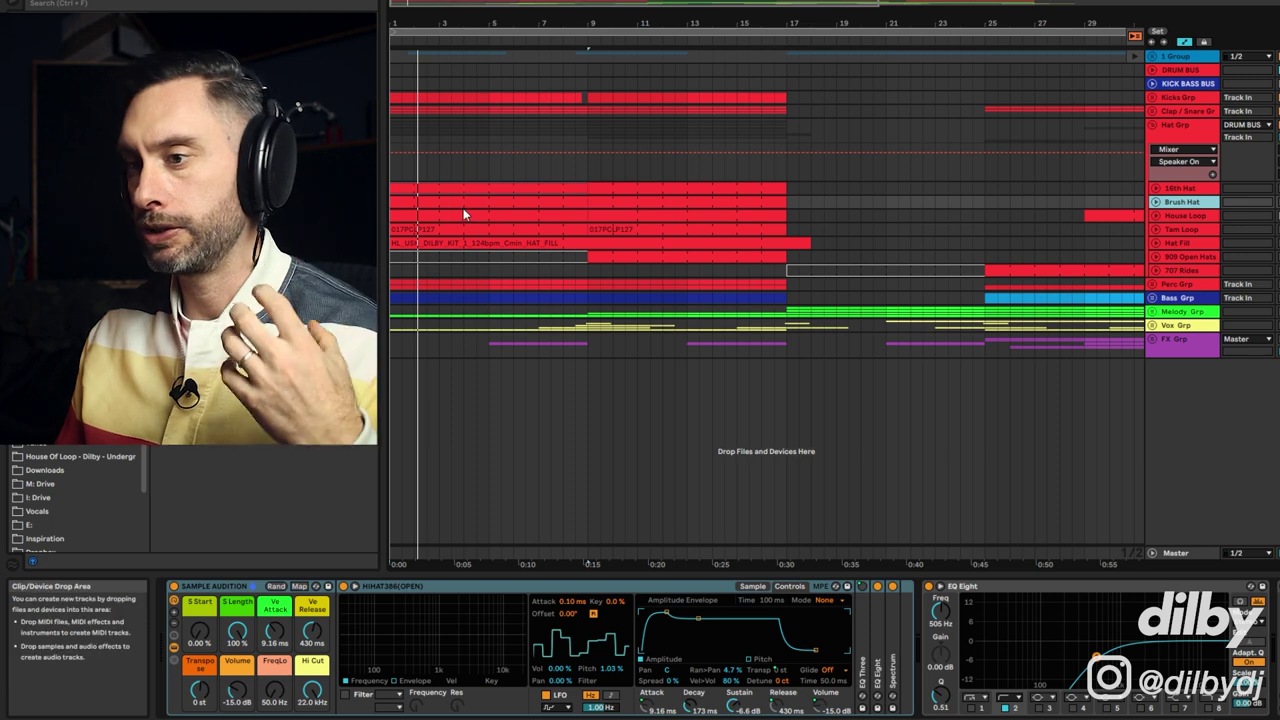
# - Show the 16th Hat track's devices and listen to its part
pyautogui.click(1182, 189)
pyautogui.press('space')
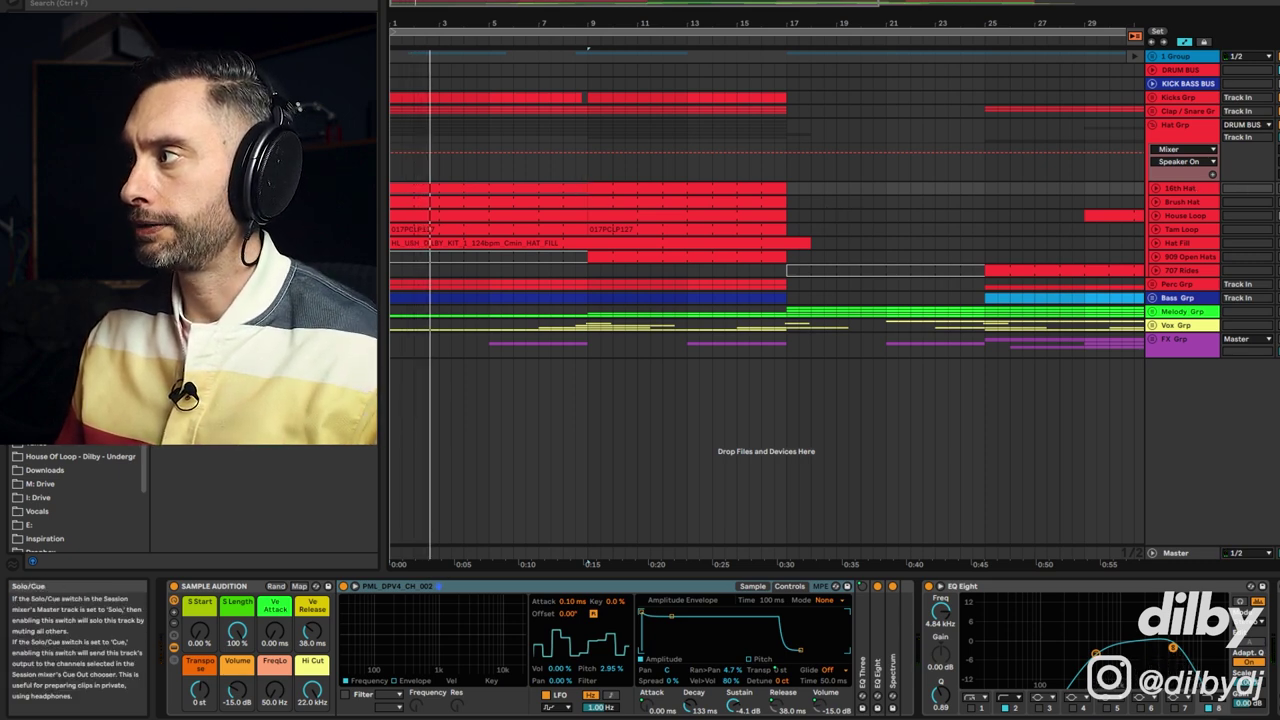
pyautogui.press('space')
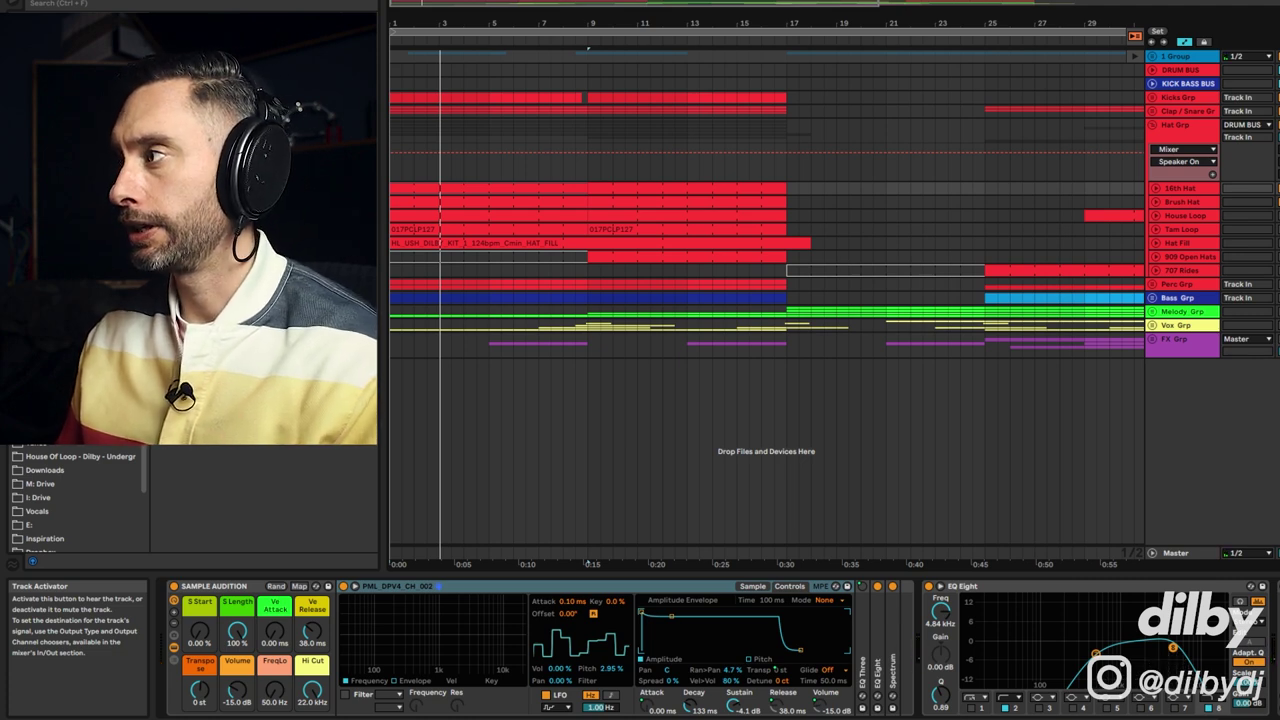
# - Play back the hat layers and toggle the House Loop track while its Drum Rack is shown
pyautogui.press('space')
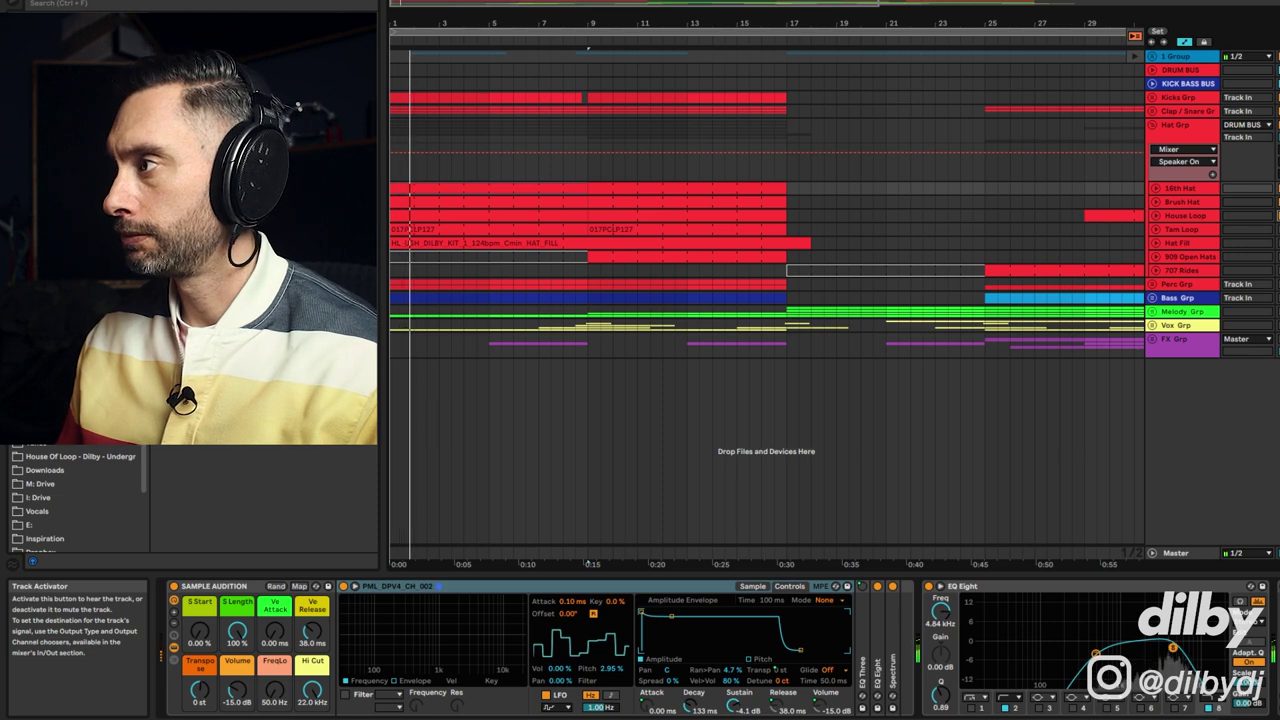
pyautogui.click(1186, 217)
pyautogui.click(1279, 216)
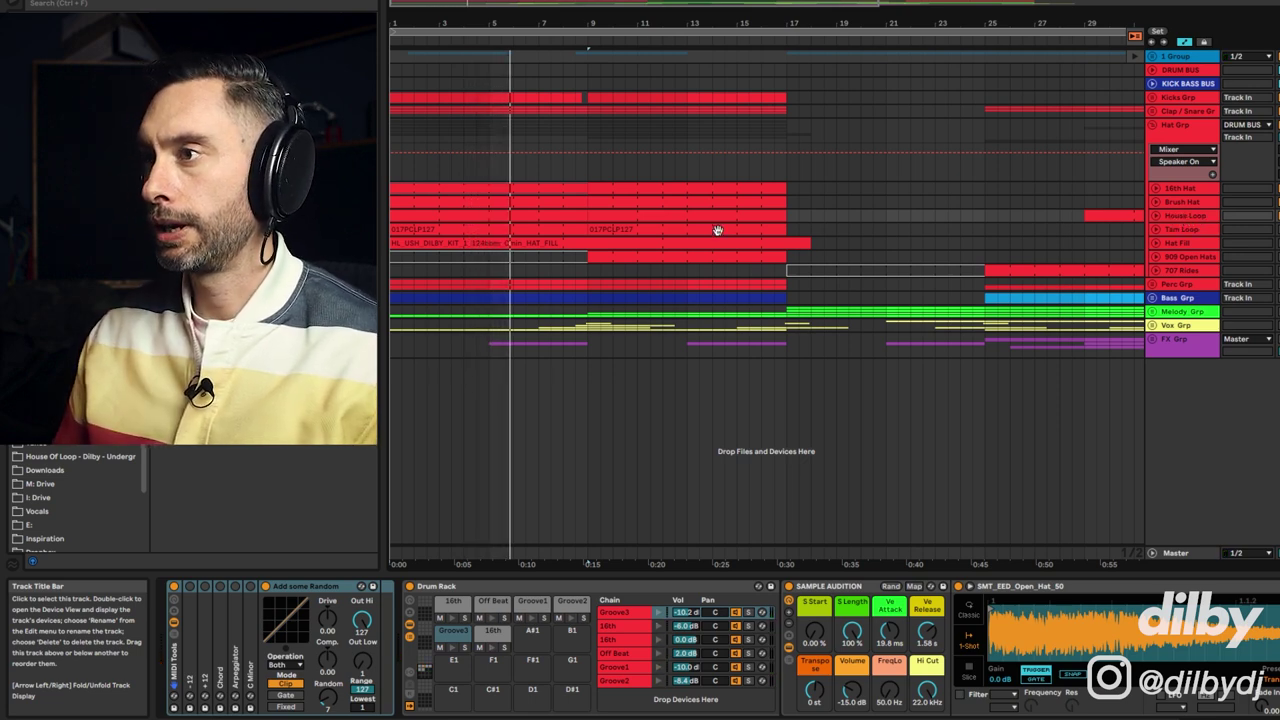
# - Examine the Tam Loop track's effects and the waveforms of its two audio clips, and play the loop back
pyautogui.click(557, 228)
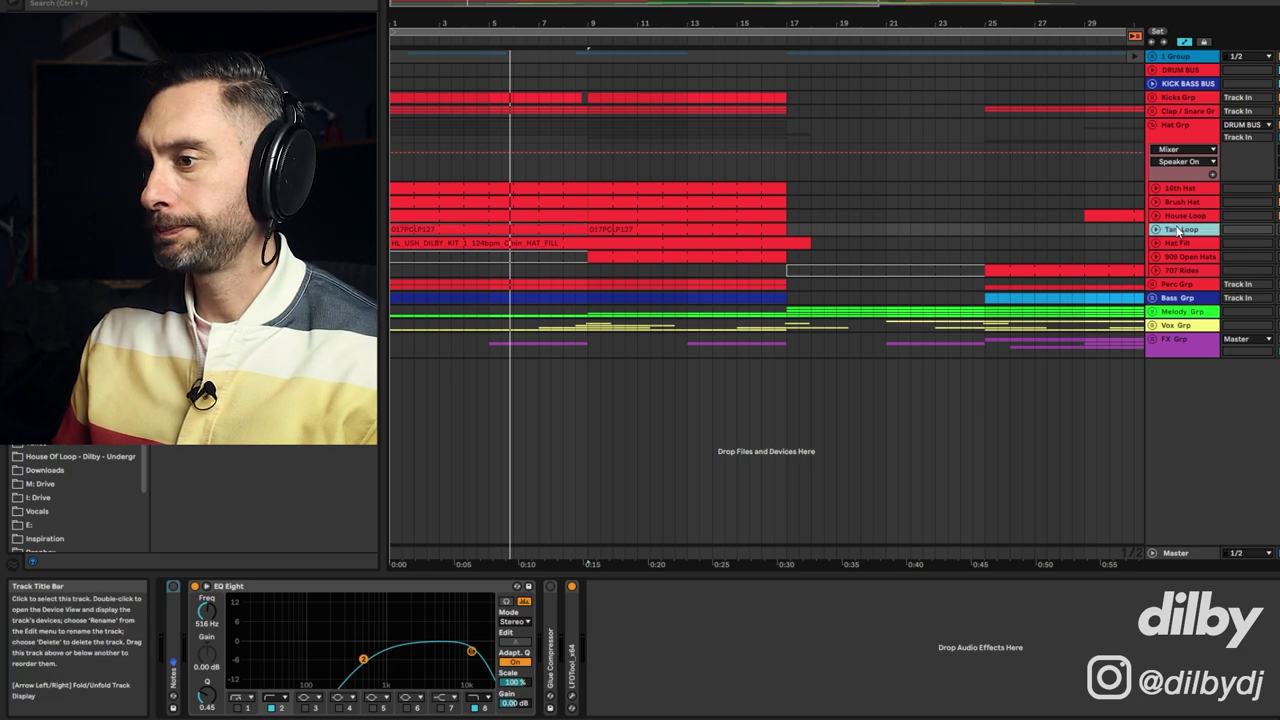
pyautogui.press('space')
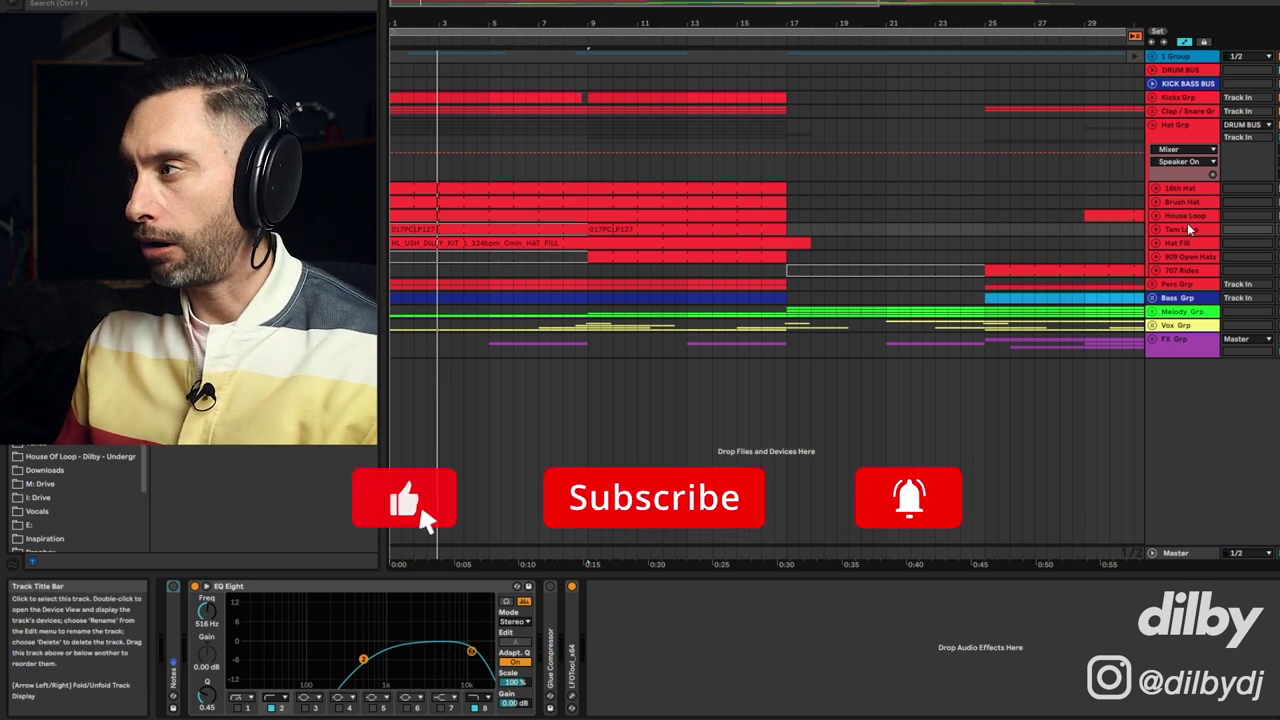
pyautogui.click(535, 231)
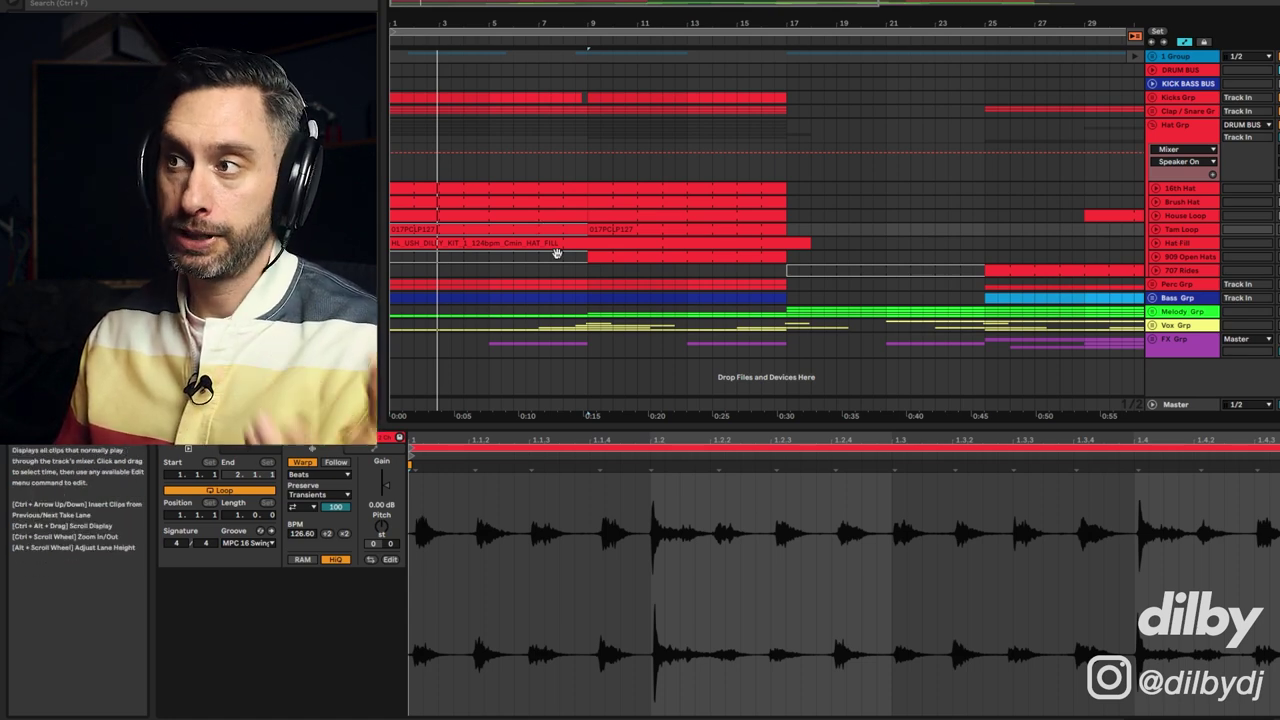
pyautogui.click(613, 228)
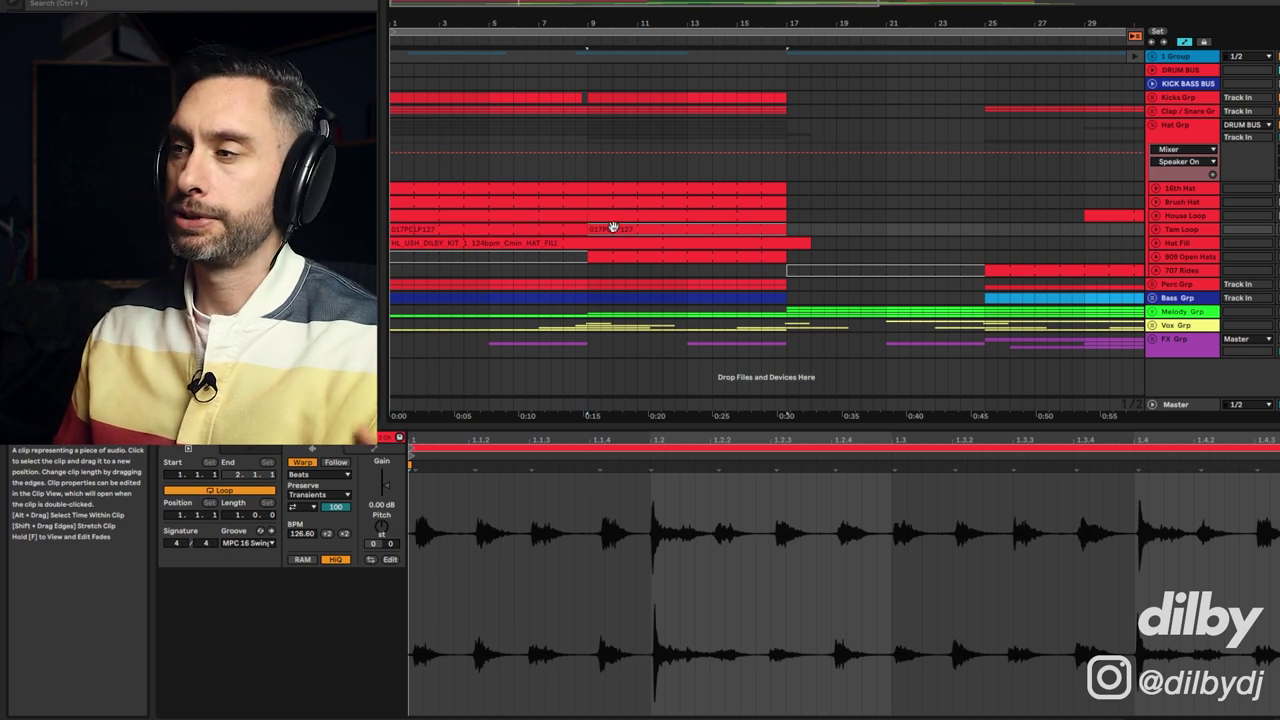
pyautogui.click(528, 229)
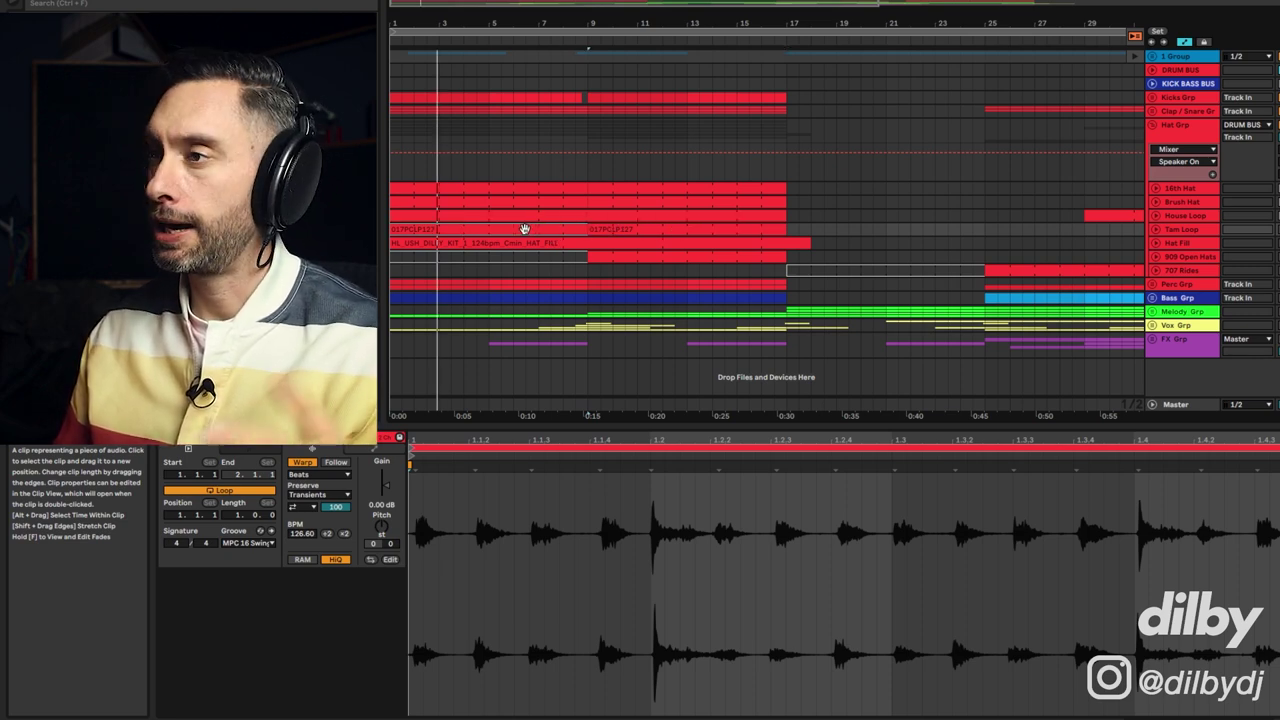
pyautogui.click(600, 229)
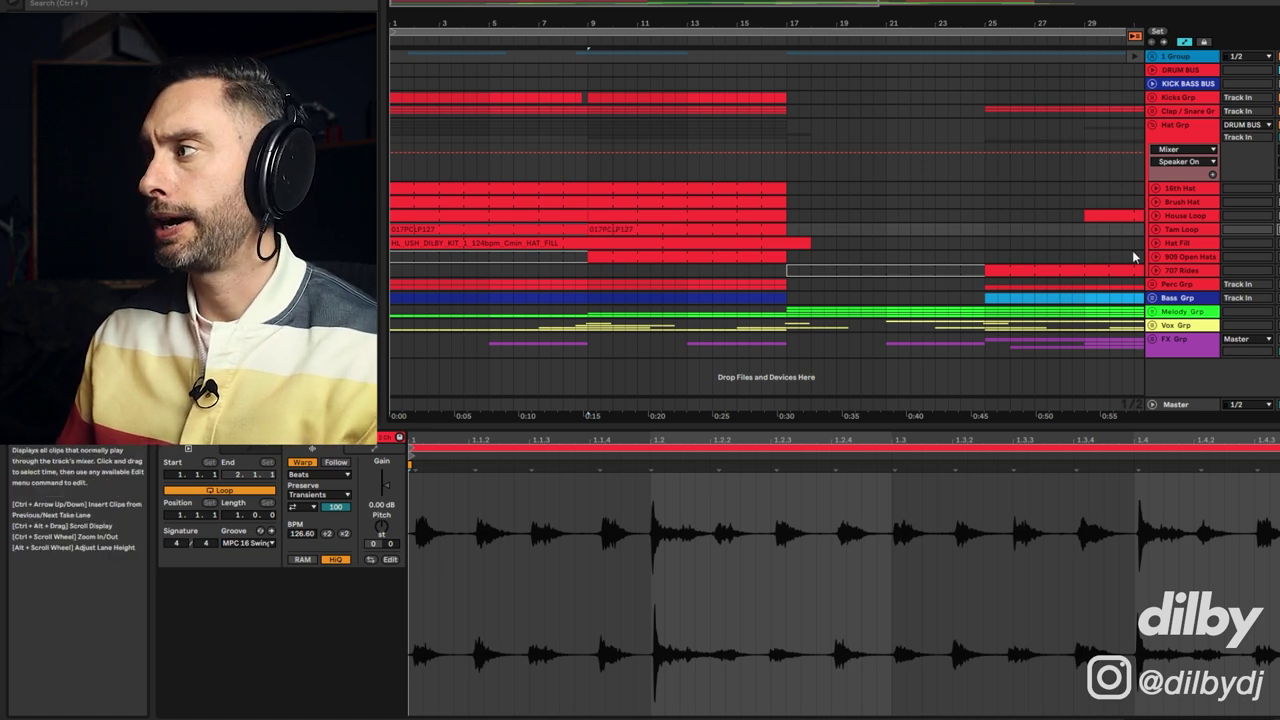
pyautogui.press('space')
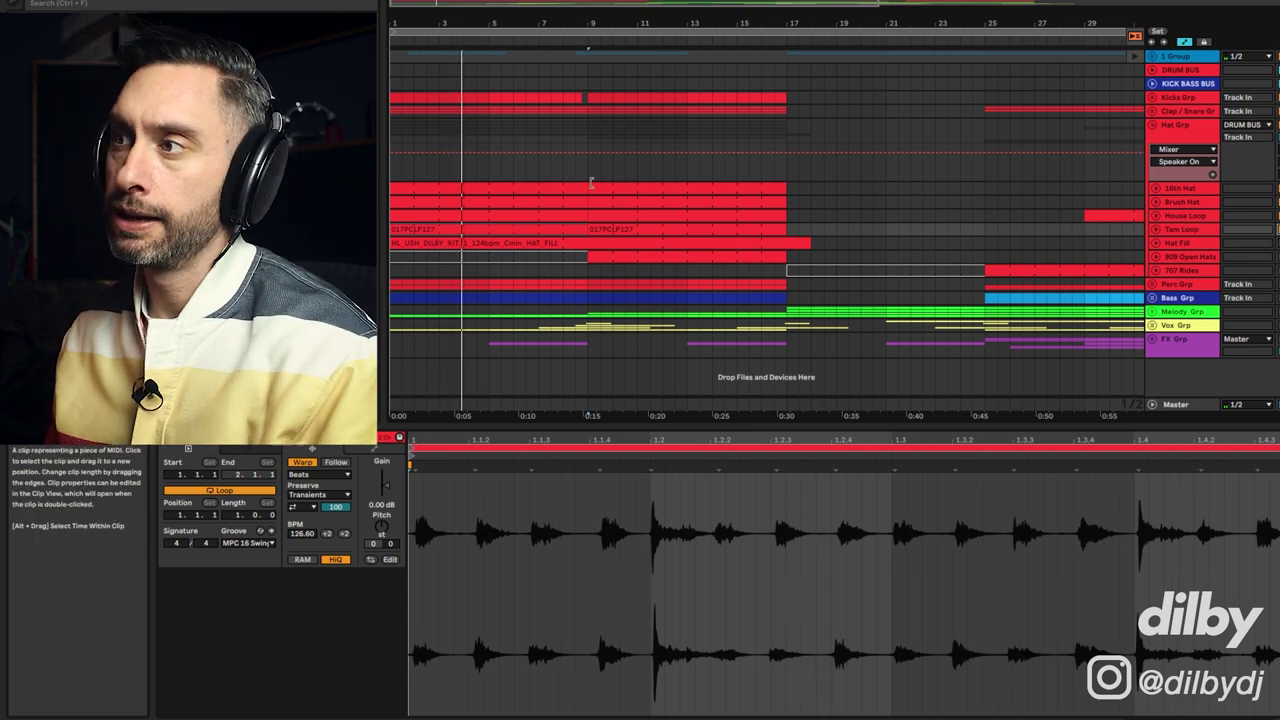
# - Examine the MIDI notes of the 909 Open Hats clip and the track's 909 Core Kit device chain
pyautogui.click(1179, 243)
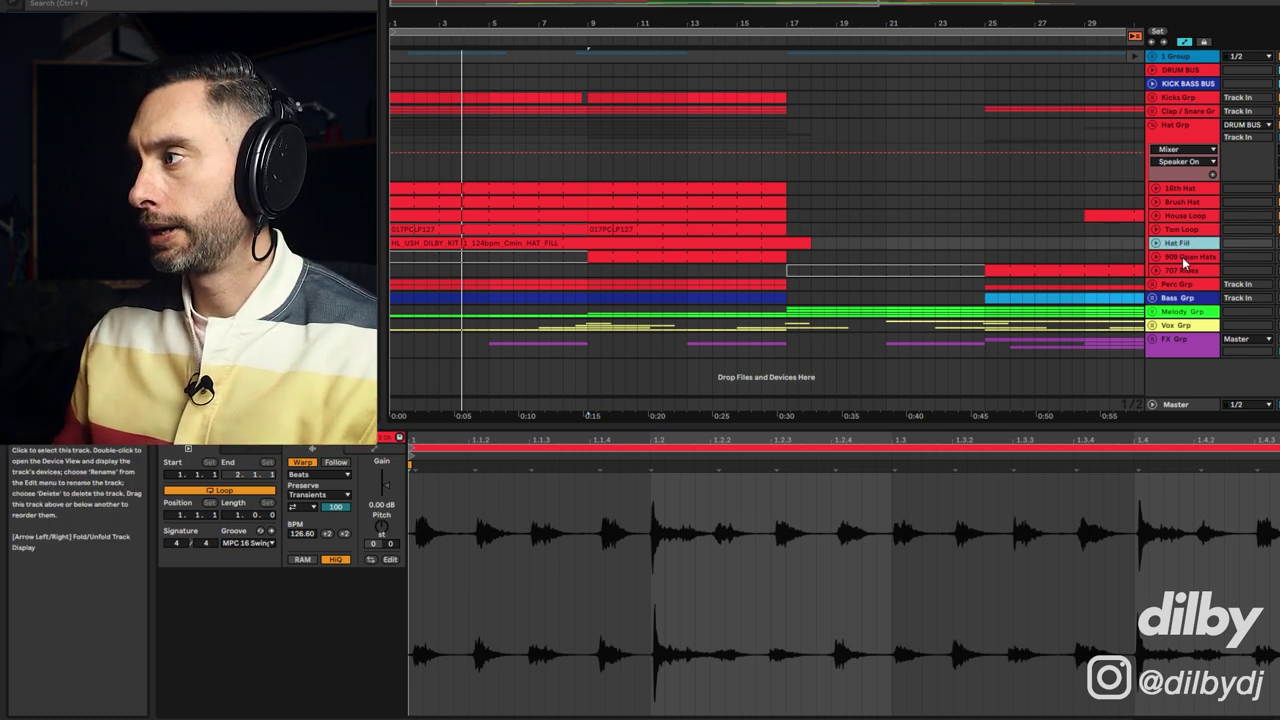
pyautogui.click(638, 257)
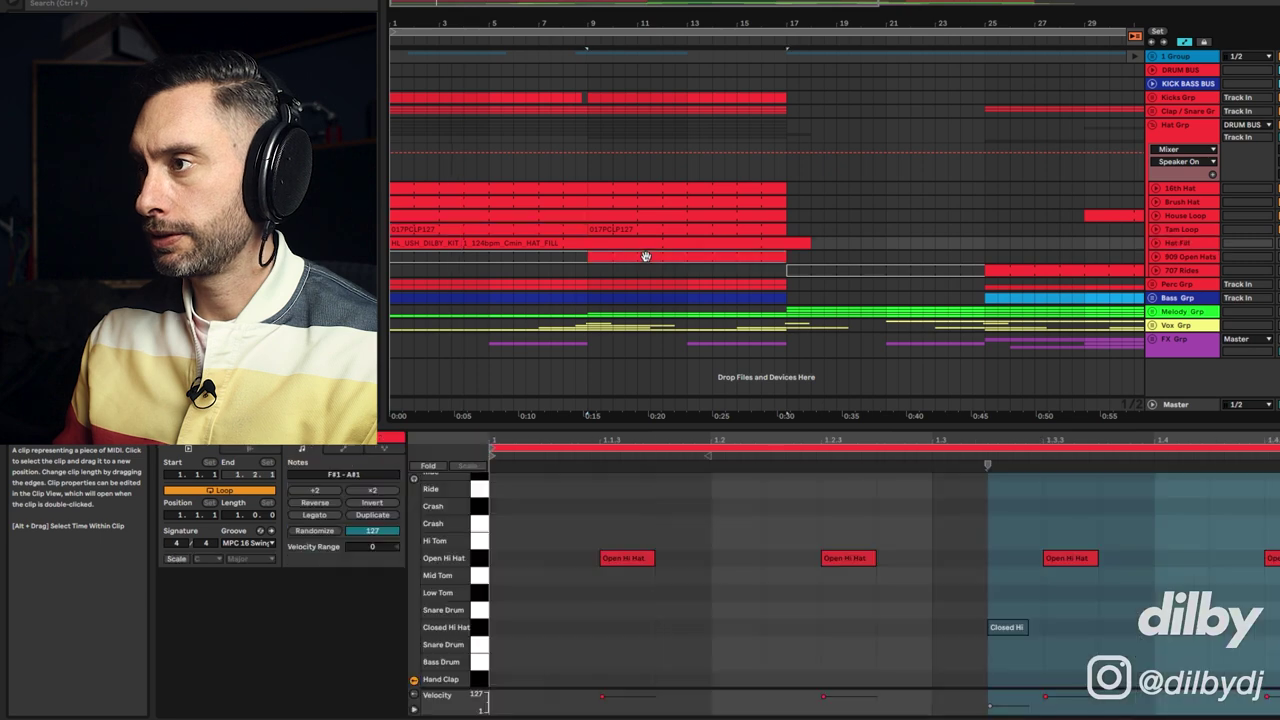
pyautogui.doubleClick(1203, 258)
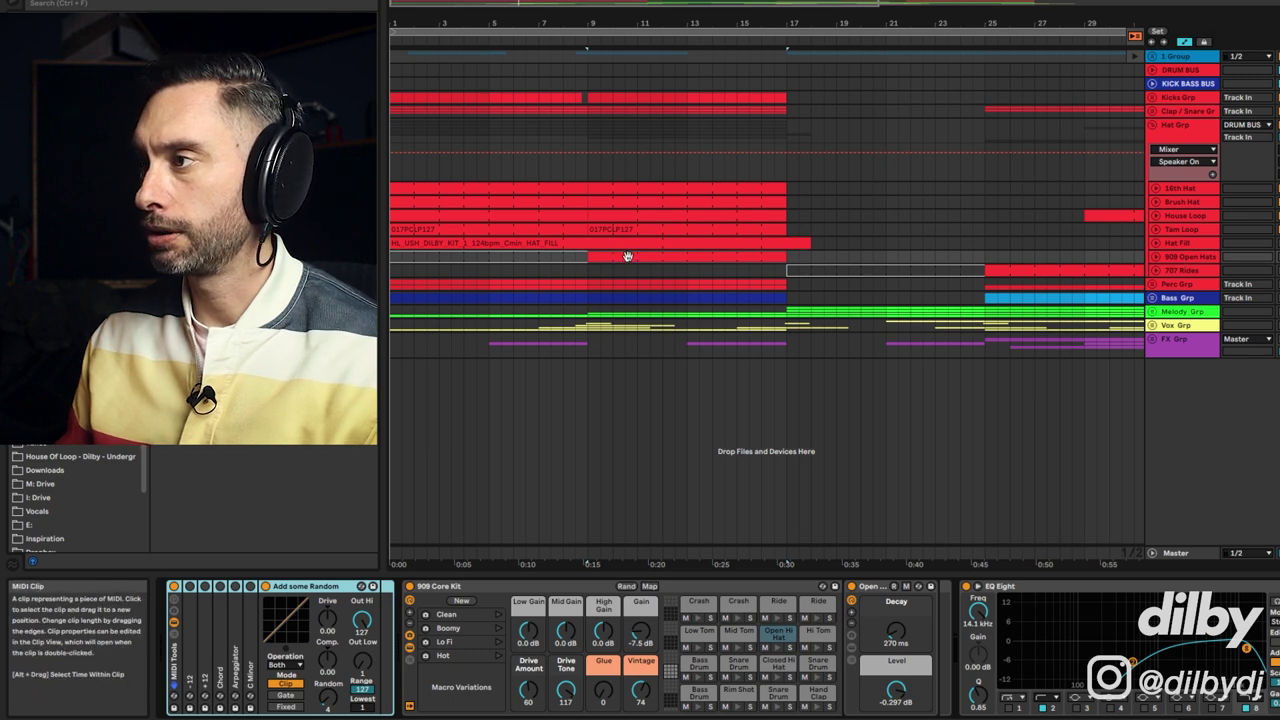
# - Try a longer Decay on the Open Hi Hat while playing the 909 Open Hats, and undo the change
pyautogui.press('space')
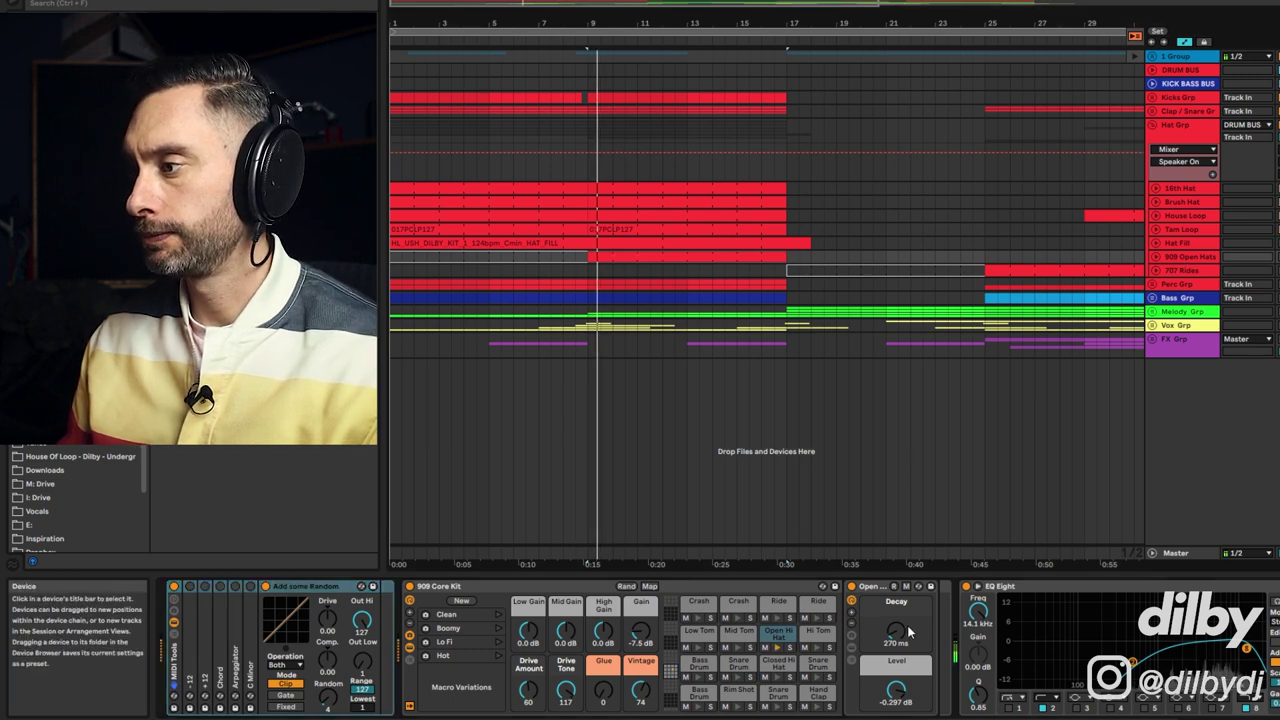
pyautogui.moveTo(898, 636); pyautogui.dragTo(898, 570)
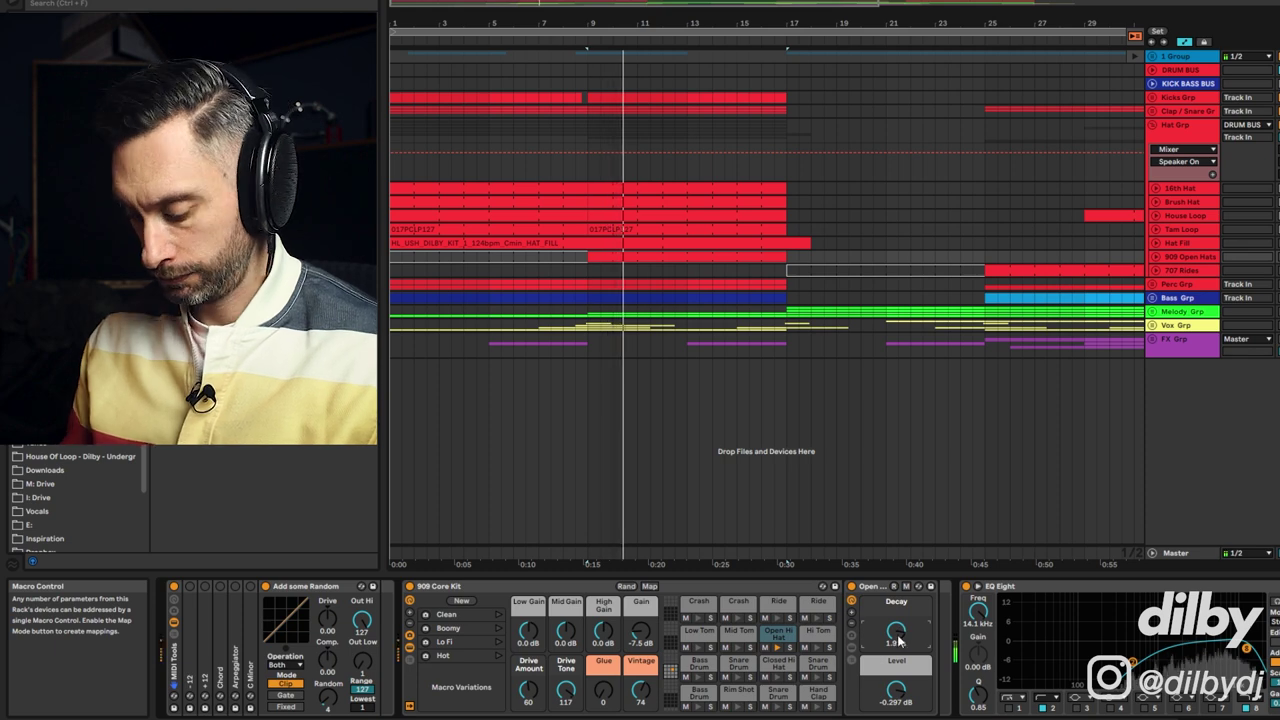
pyautogui.hotkey('ctrl', 'z')
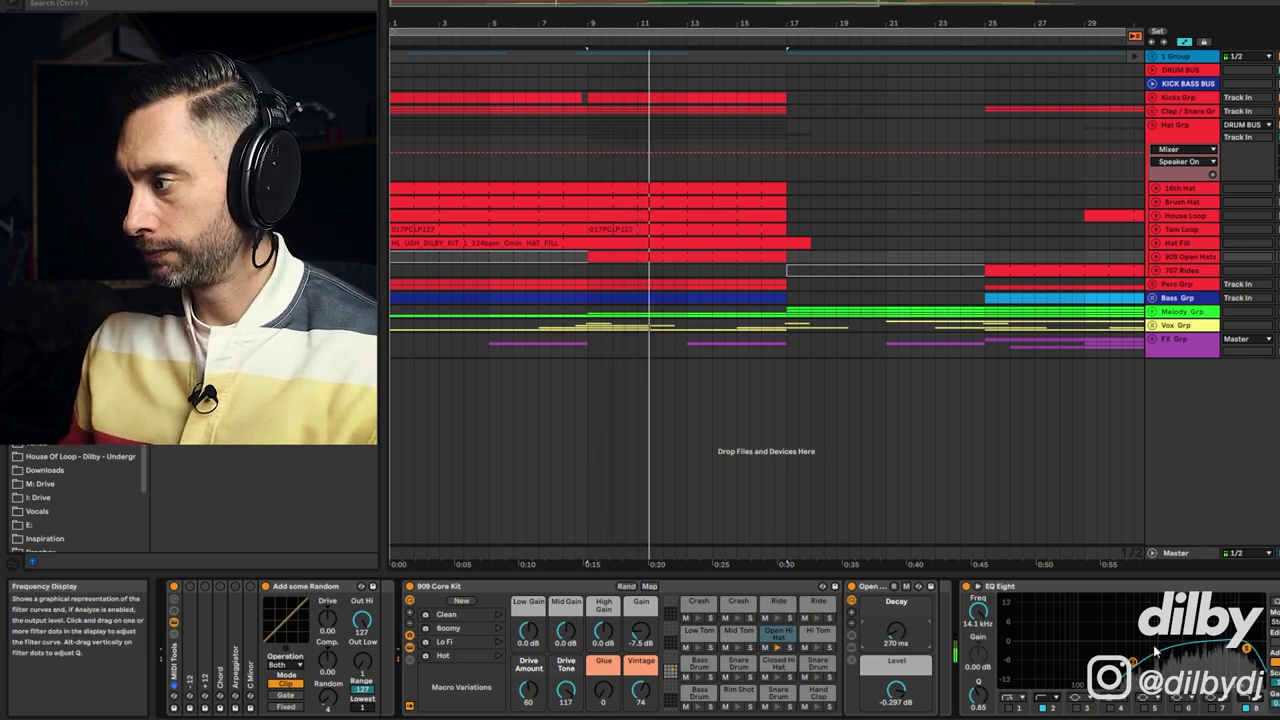
# - Compare the 909 Open Hats during playback with the Glue Compressor bypassed and active
pyautogui.moveTo(1200, 716); pyautogui.dragTo(1224, 716)
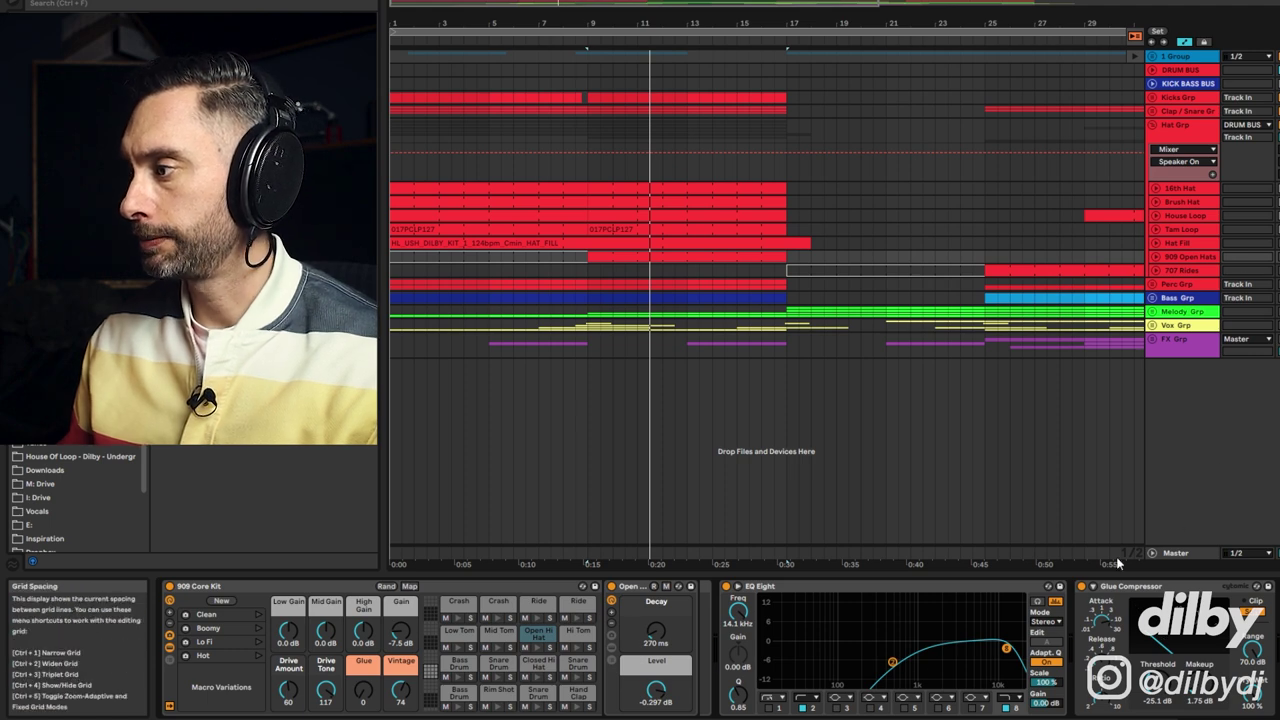
pyautogui.press('space')
pyautogui.click(1082, 587)
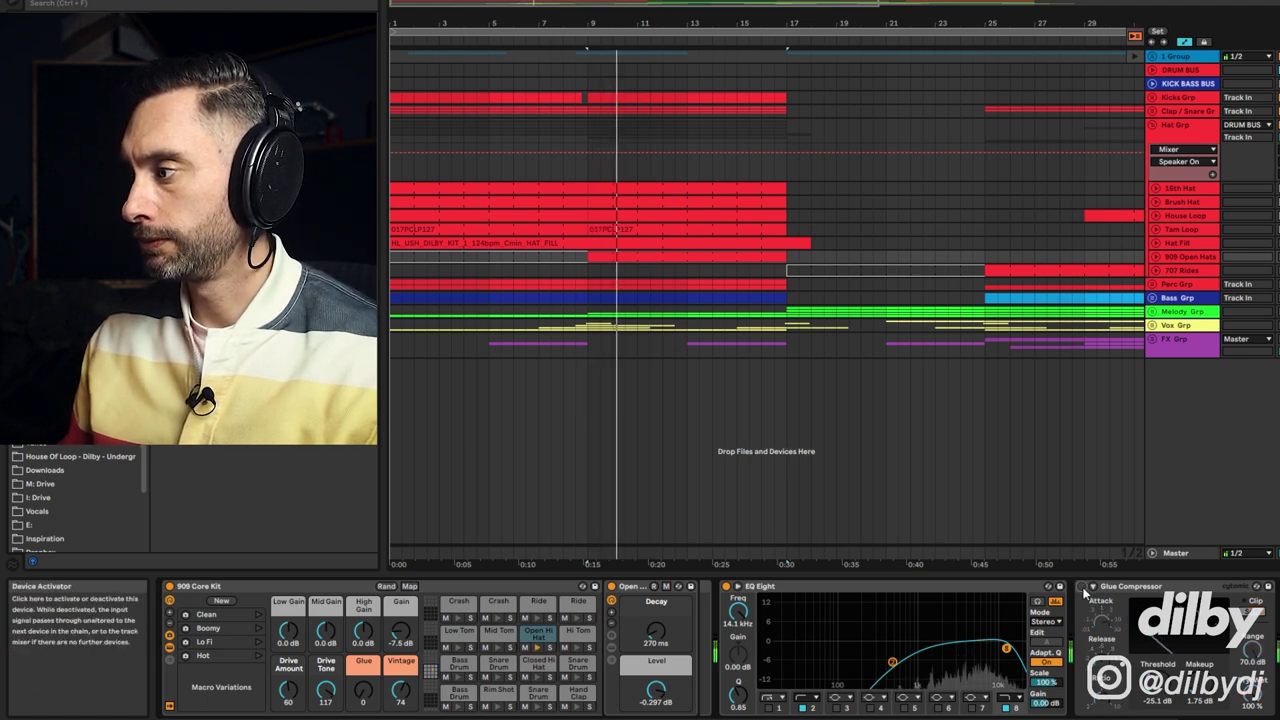
pyautogui.click(1082, 587)
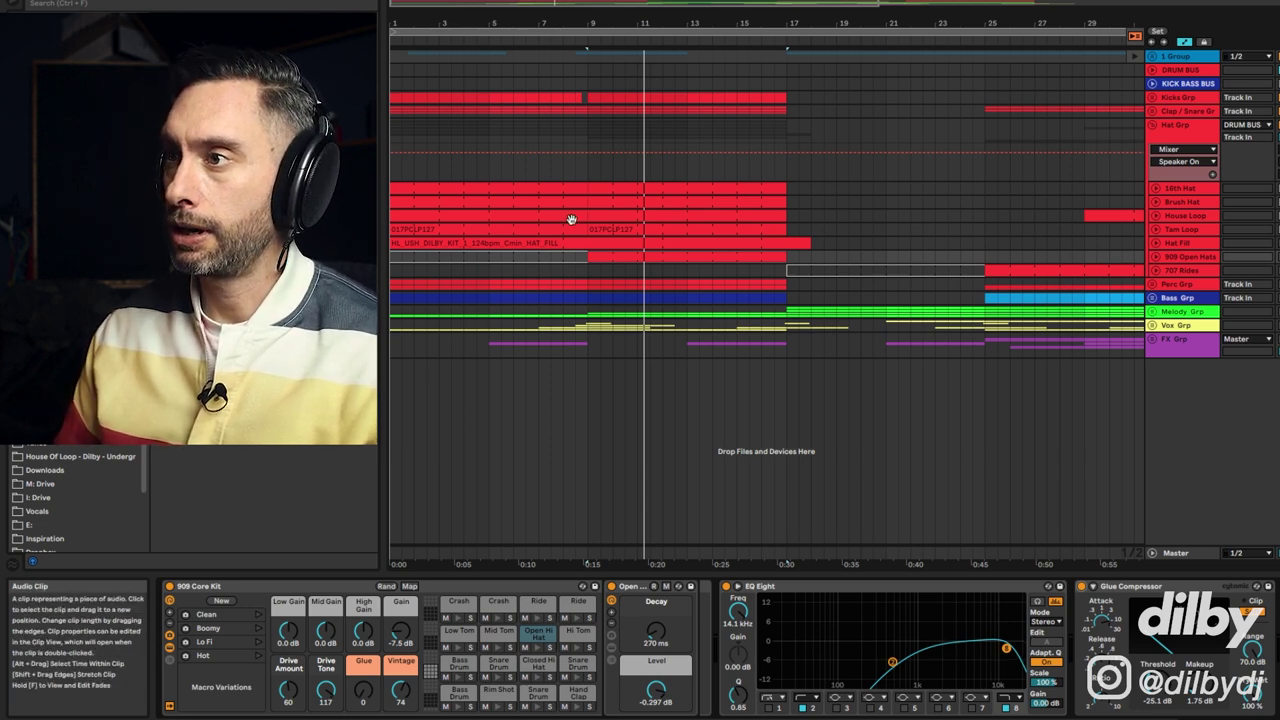
# - Show the 707 Rides track's device chain with its 707 Core Kit, Redux and EQ Eight
pyautogui.click(539, 258)
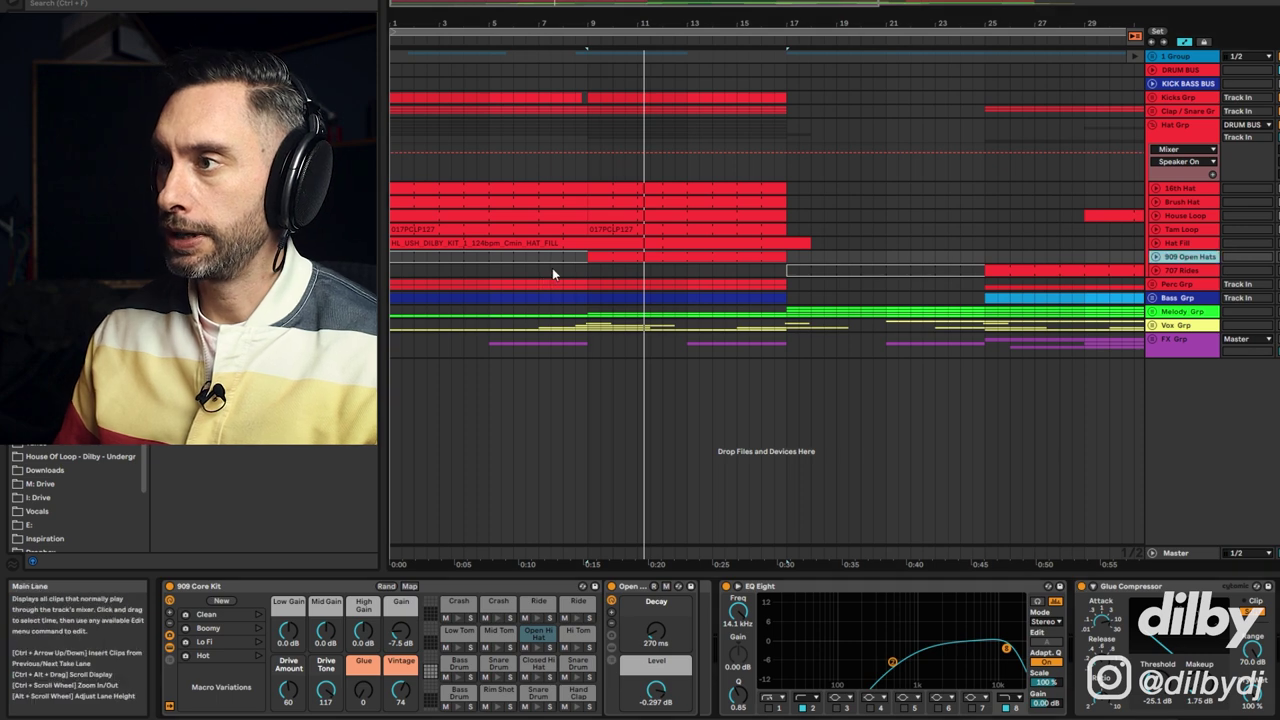
pyautogui.click(555, 270)
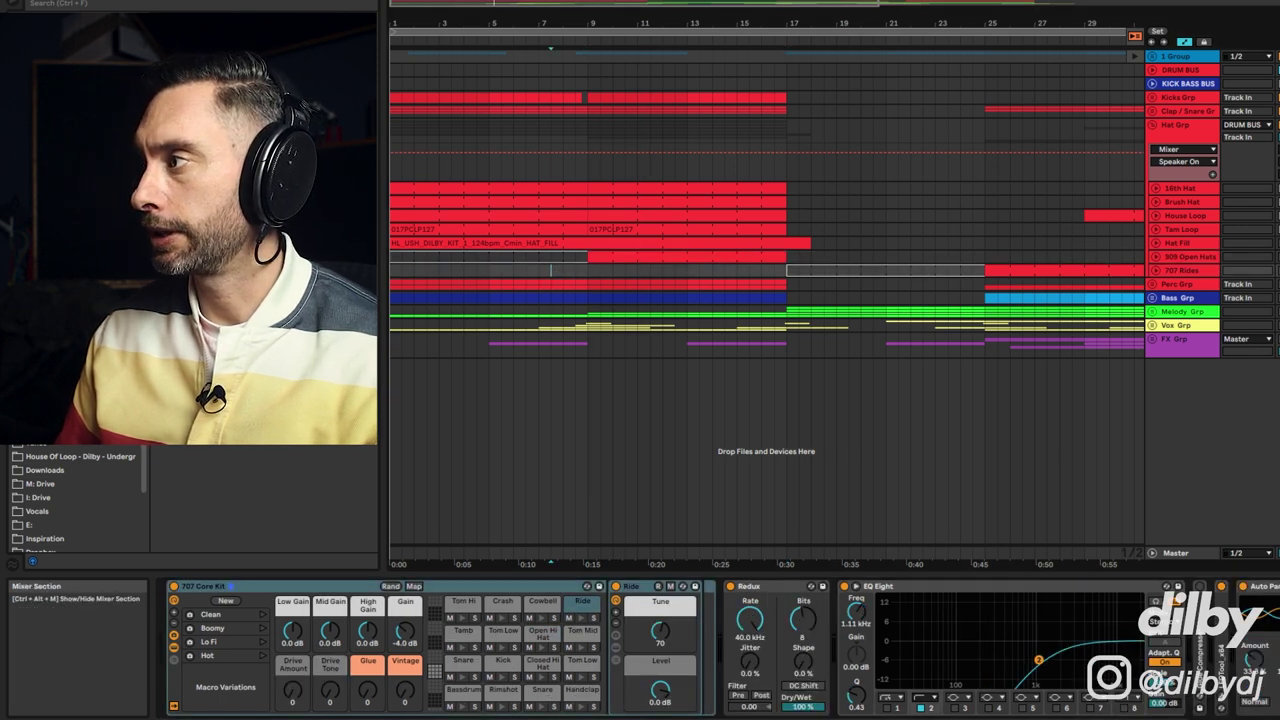
# - Unfold the Hat Fill track and show its device chain with the EQ Eight
pyautogui.press('space')
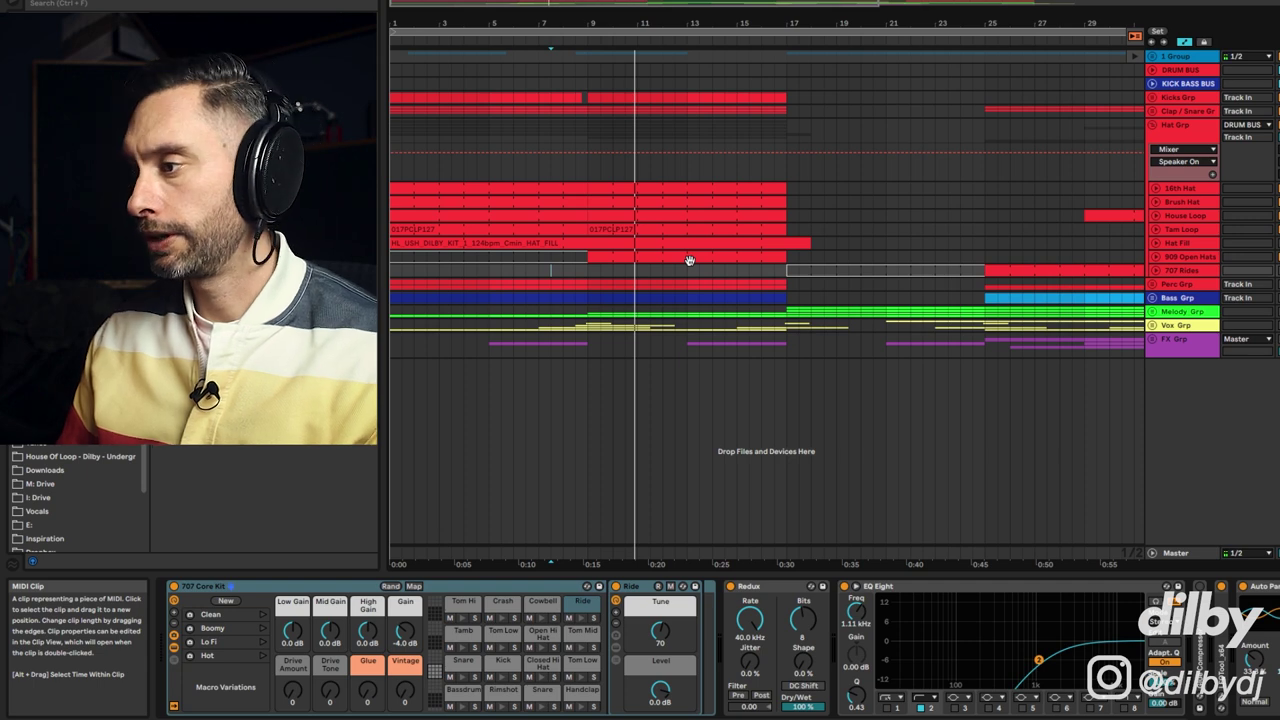
pyautogui.click(1180, 257)
pyautogui.click(1156, 243)
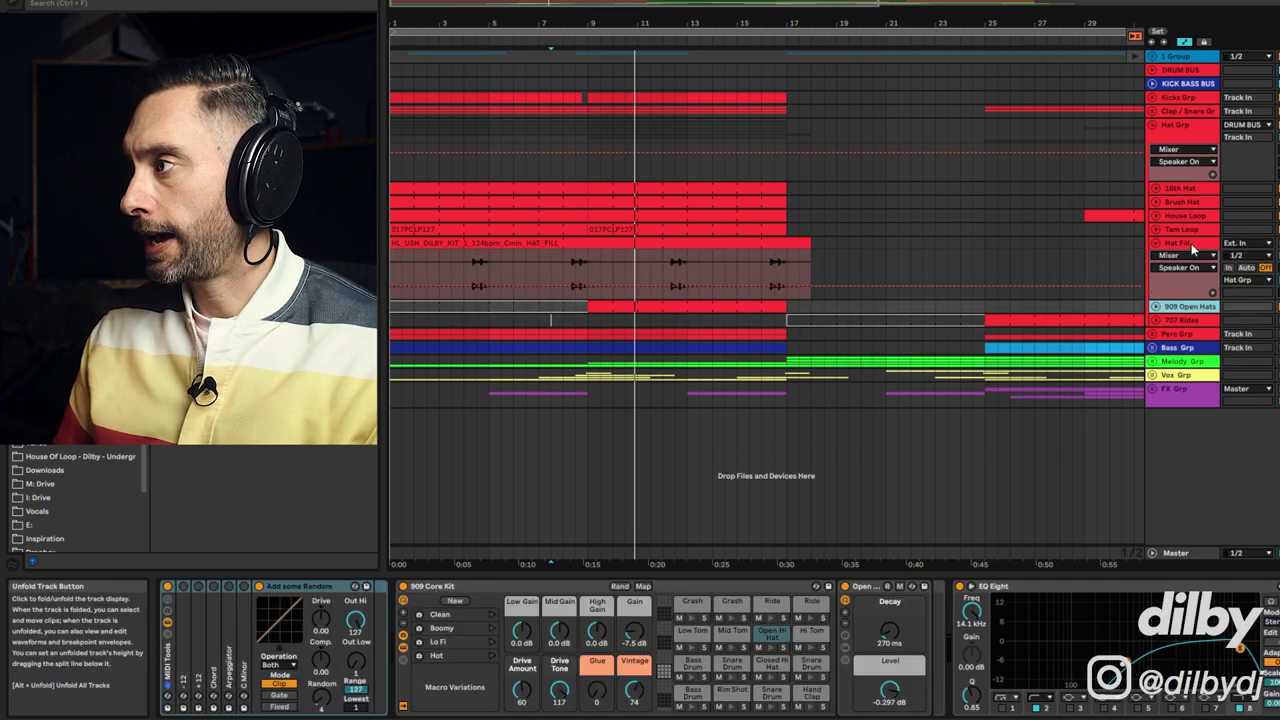
pyautogui.click(1192, 244)
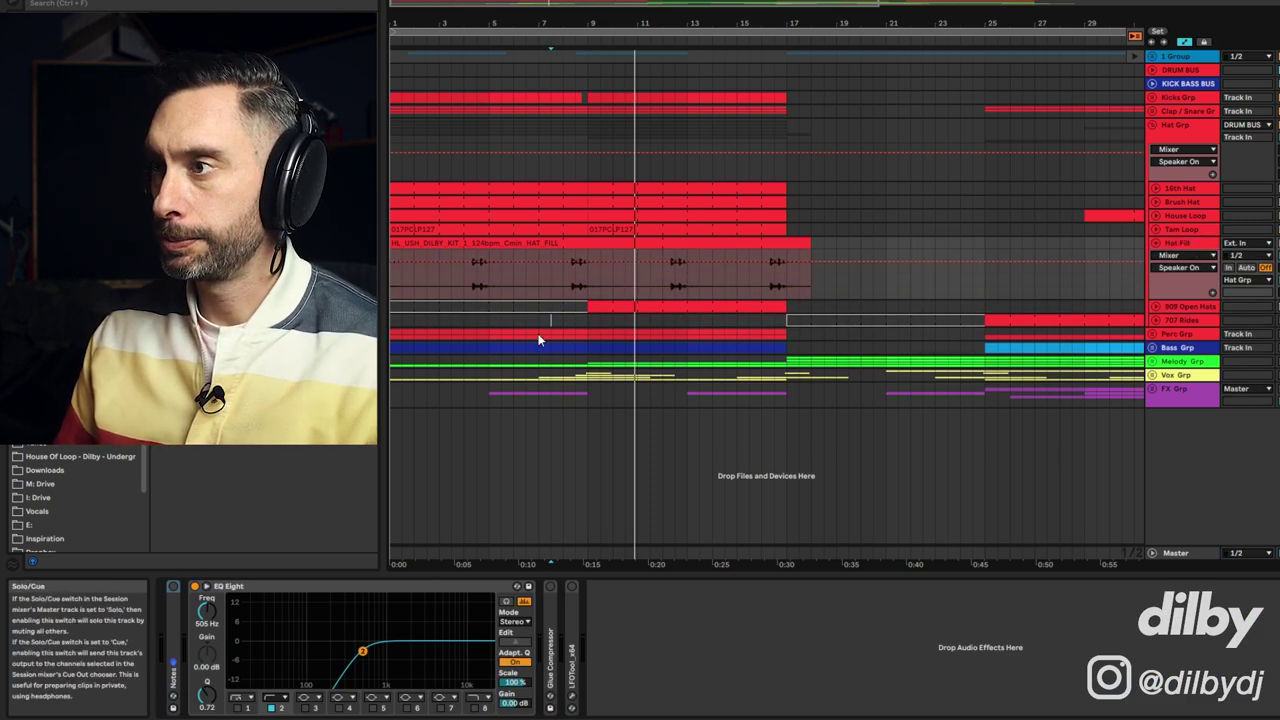
# - Open the HAT_FILL audio clip on the Hat Fill track to examine its waveform and clip settings
pyautogui.press('space')
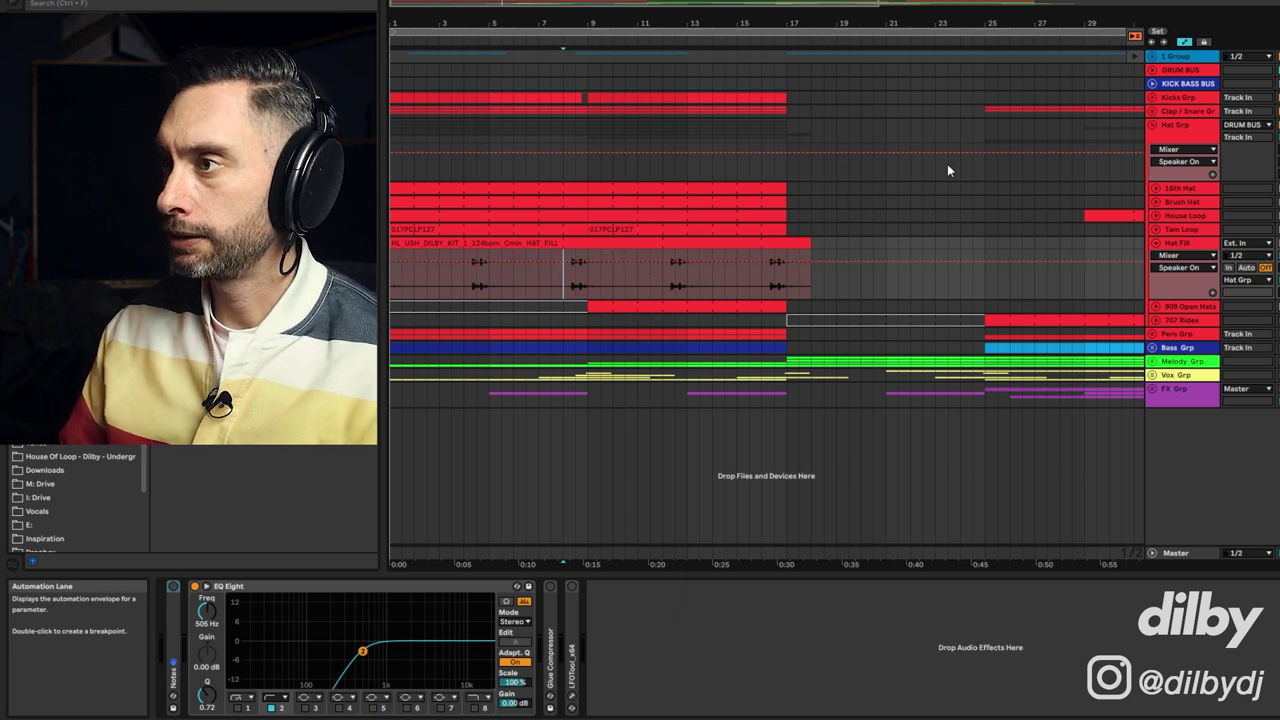
pyautogui.click(573, 241)
pyautogui.doubleClick(614, 240)
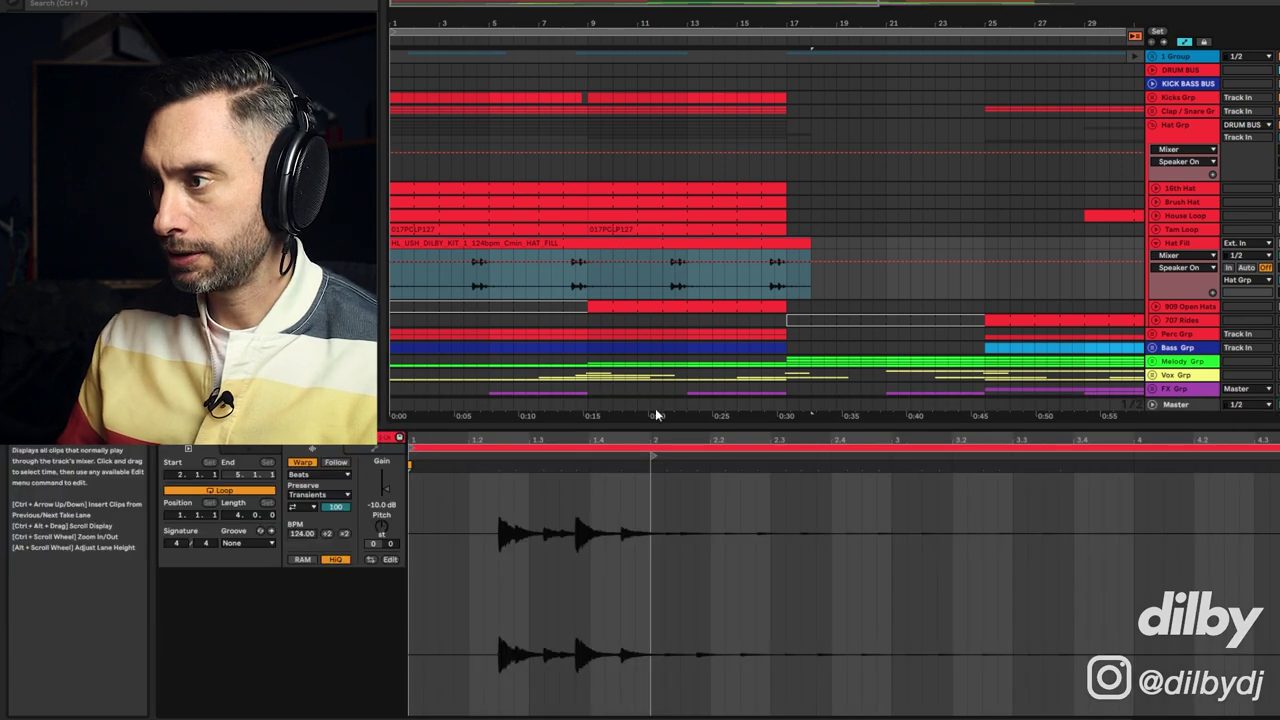
# - Audition the hat fill that falls just before bar 9 from several start points, and fold the Hat Fill track
pyautogui.click(562, 276)
pyautogui.press('space')
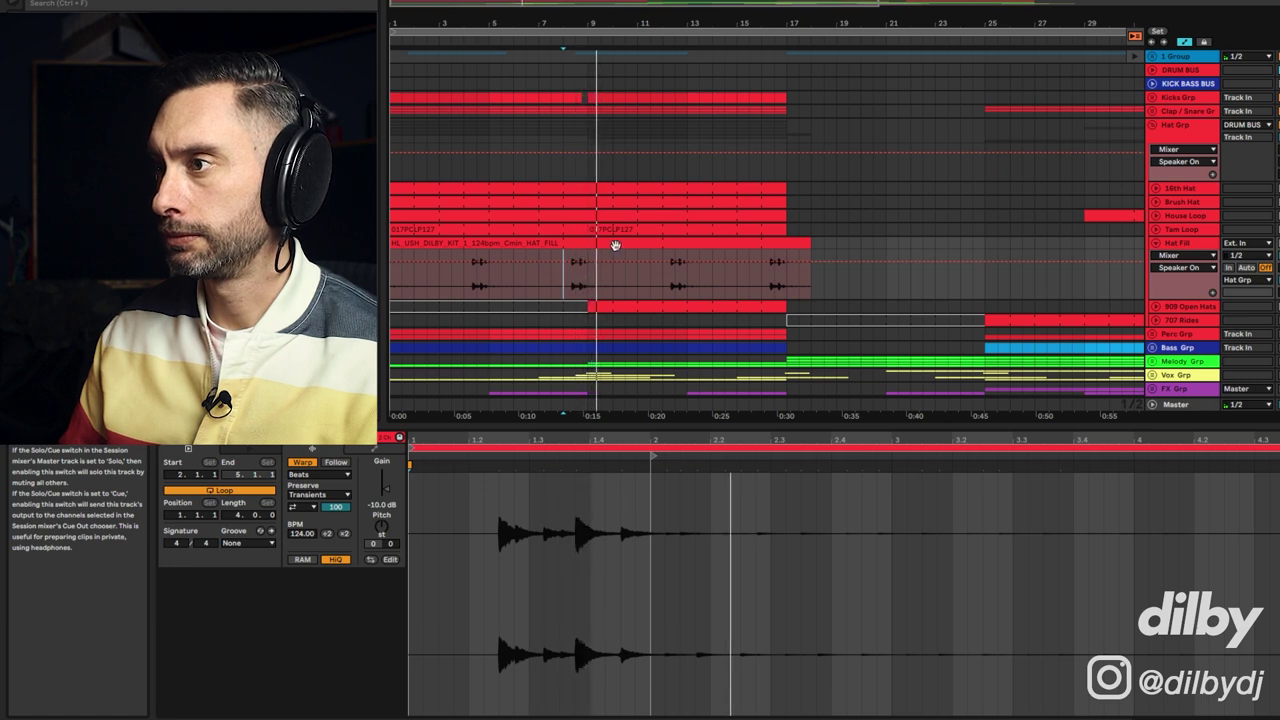
pyautogui.click(538, 276)
pyautogui.press('space')
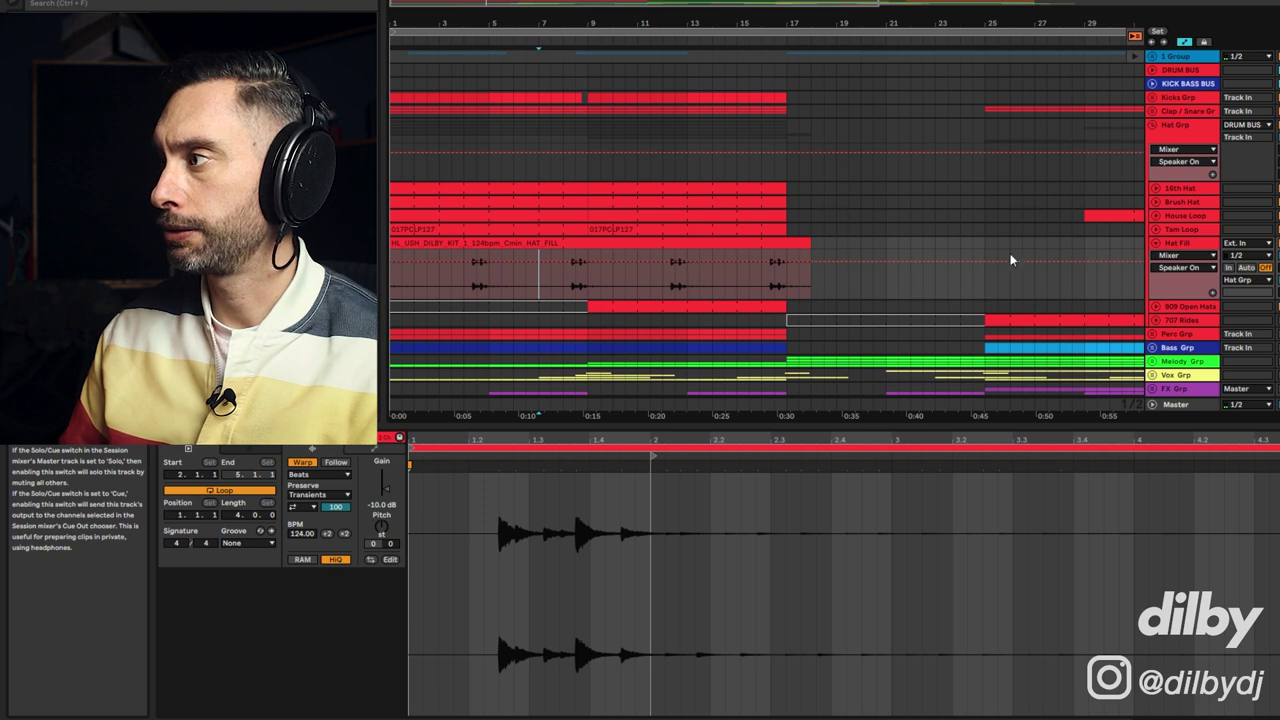
pyautogui.press('space')
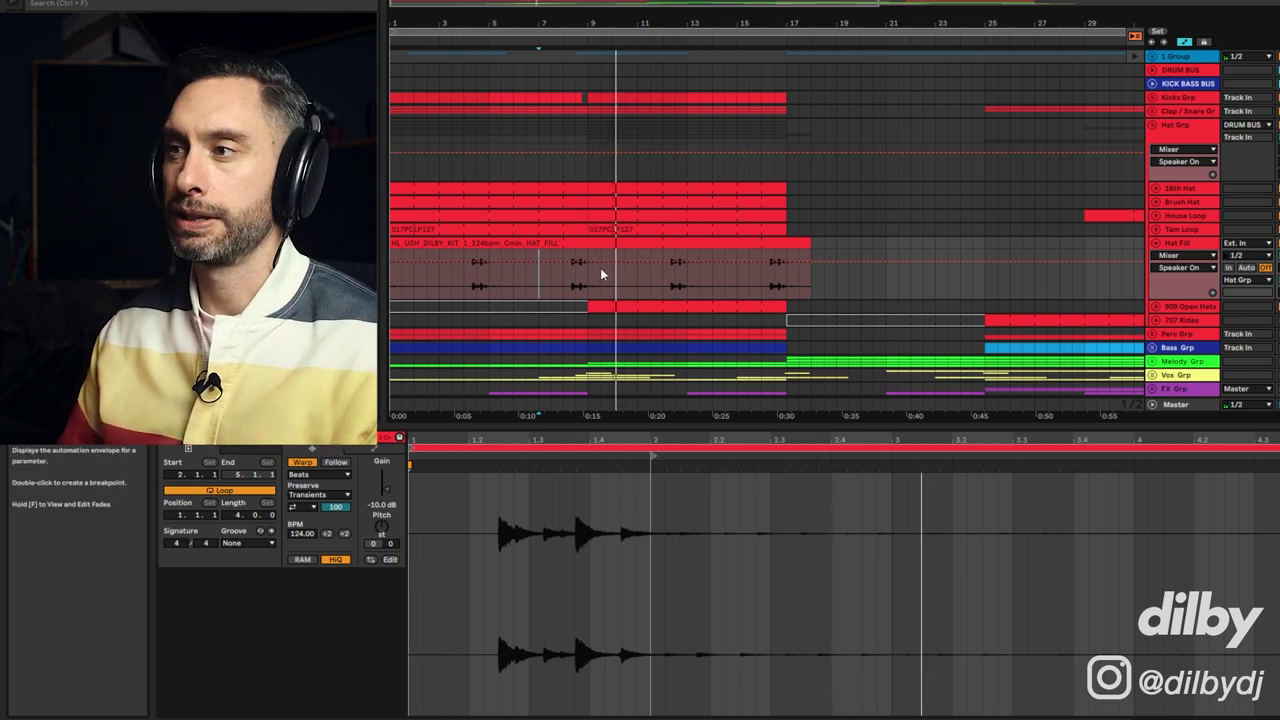
pyautogui.click(560, 287)
pyautogui.press('space')
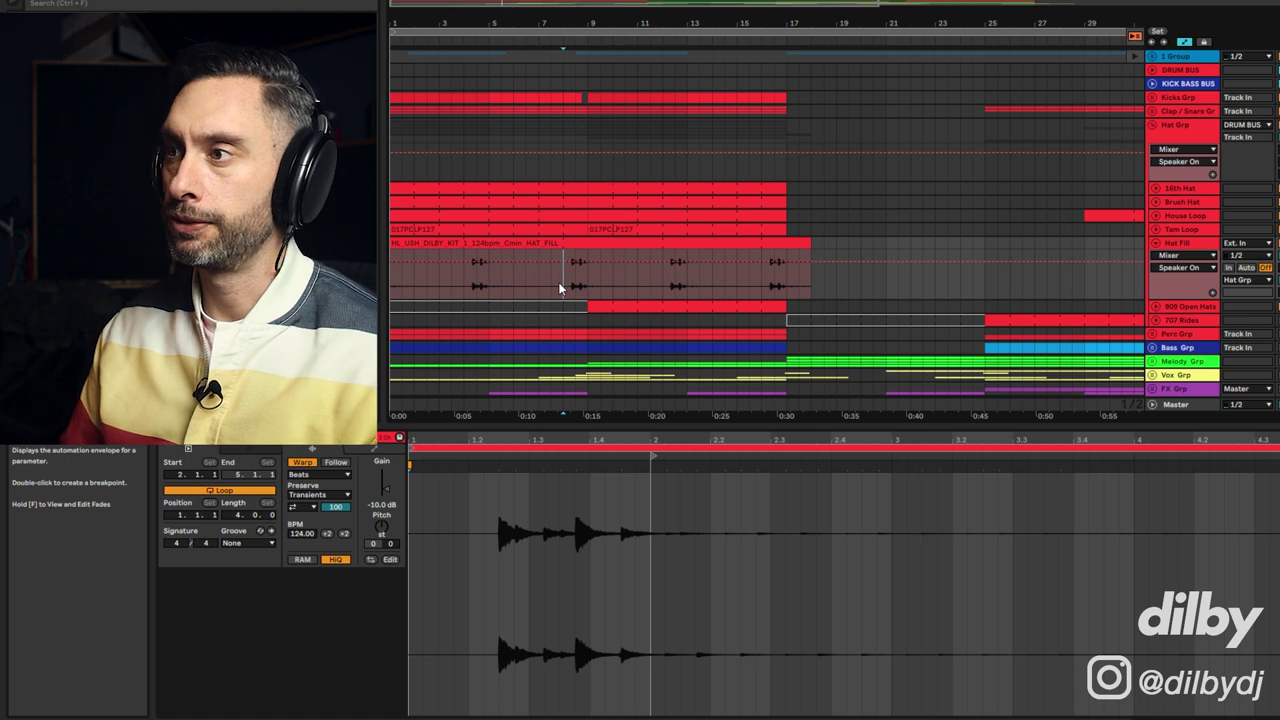
pyautogui.click(1156, 243)
# - Examine the MIDI notes of the 909 Open Hats and 707 Rides clips, and play the rides from bar 25
pyautogui.click(772, 257)
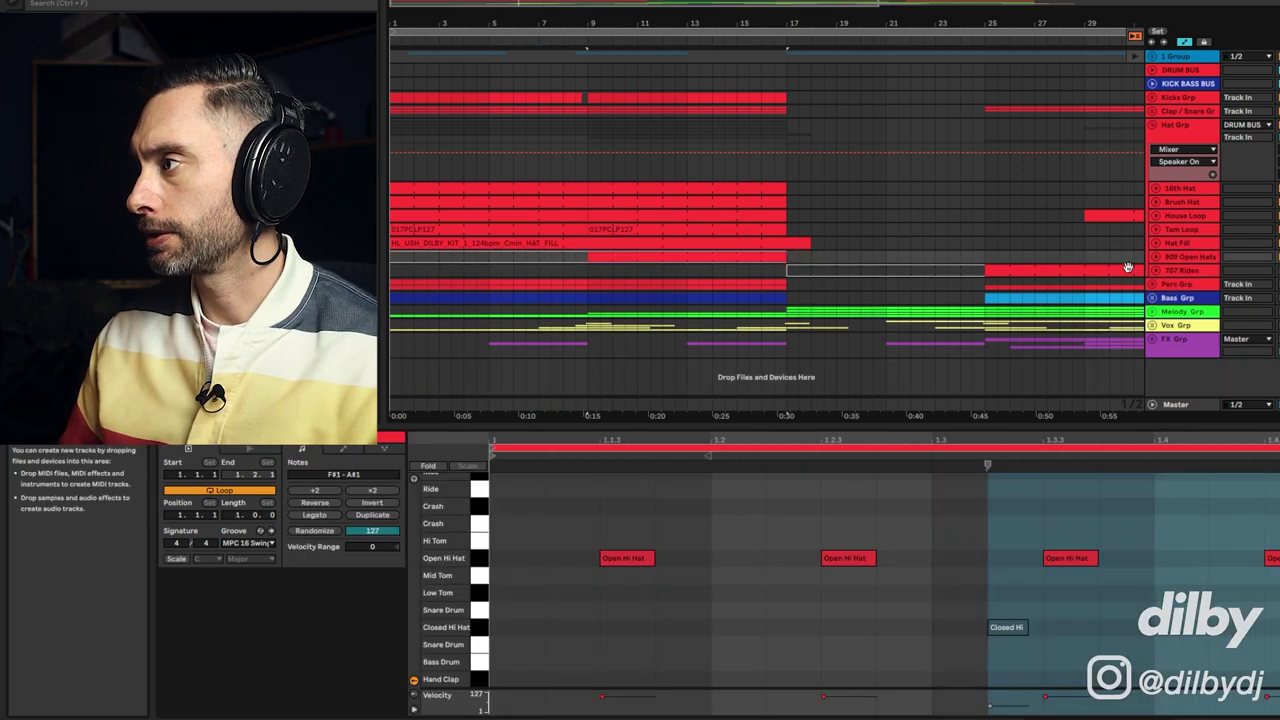
pyautogui.click(1162, 271)
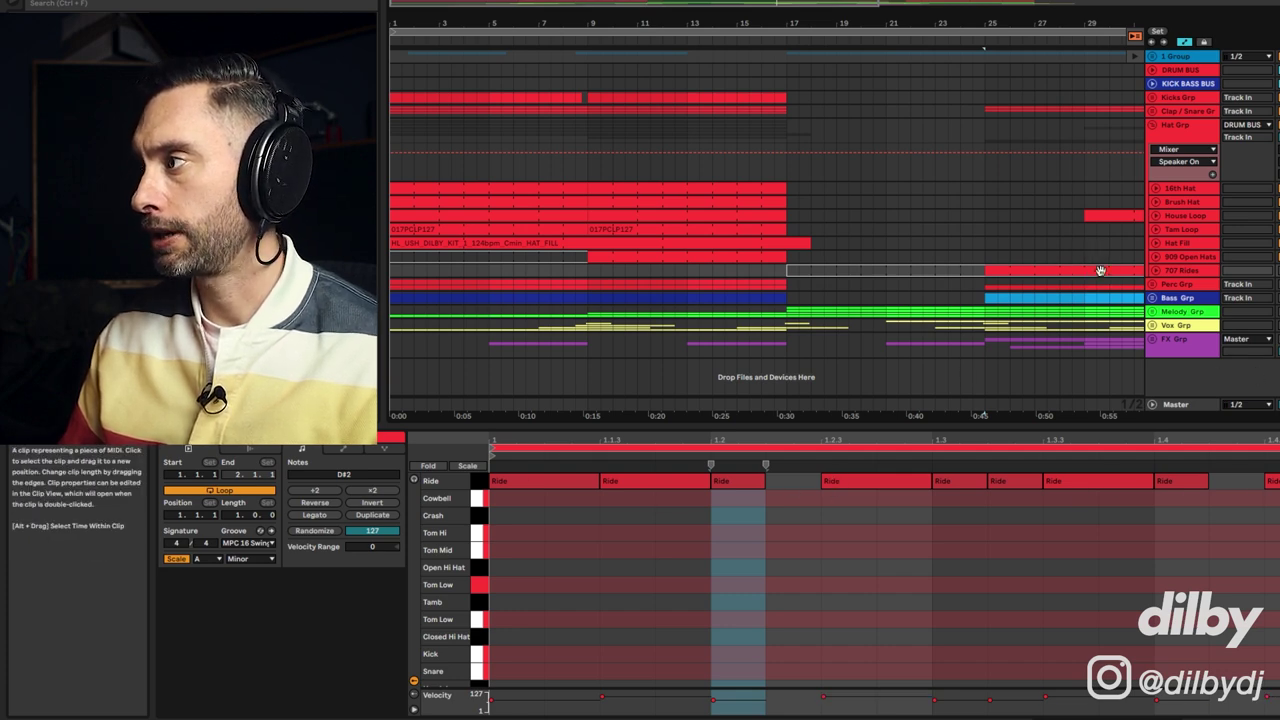
pyautogui.press('space')
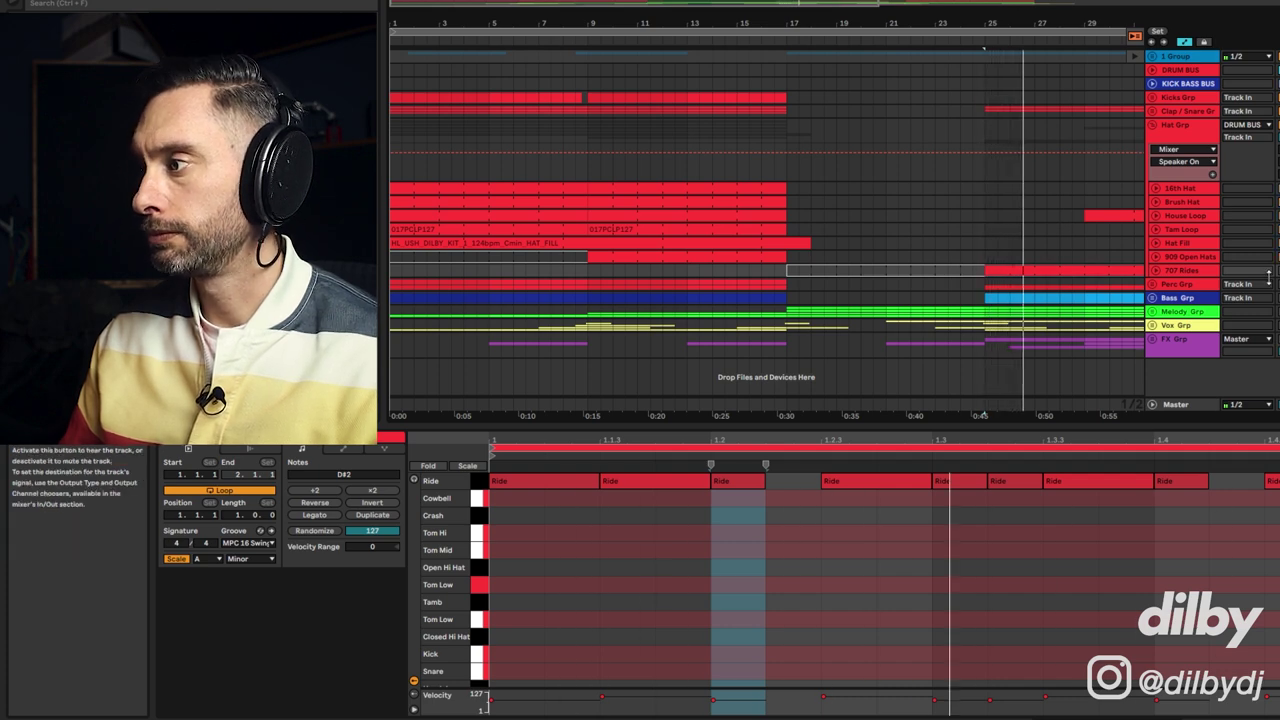
# - Show the 707 Rides device chain, inspect the settings of its LFOTool plug-in, and close the plug-in window
pyautogui.doubleClick(1178, 276)
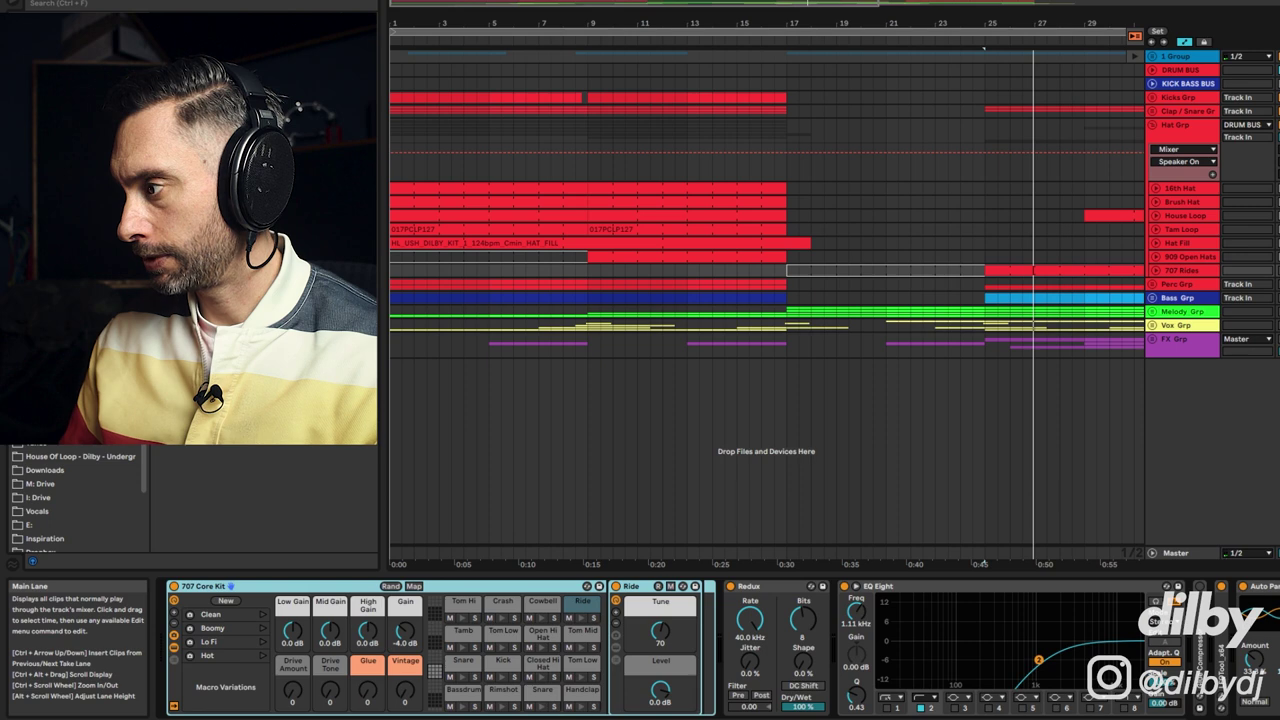
pyautogui.click(1221, 696)
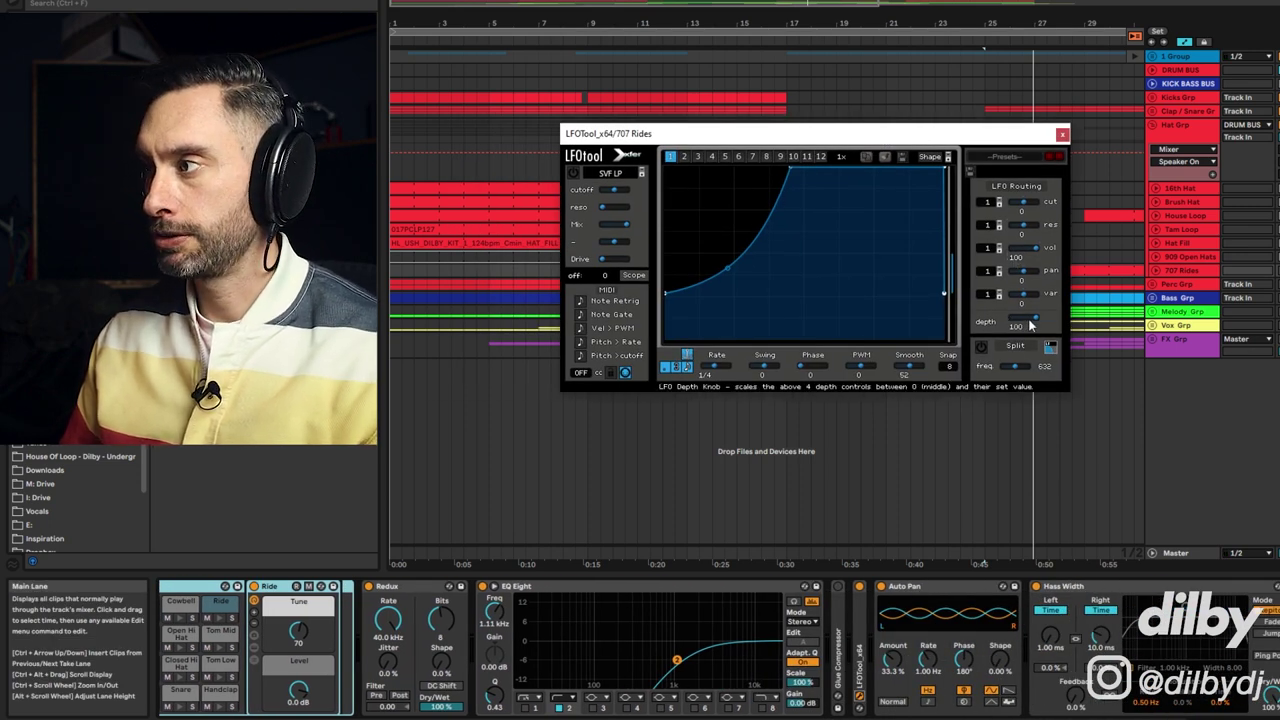
pyautogui.click(1062, 134)
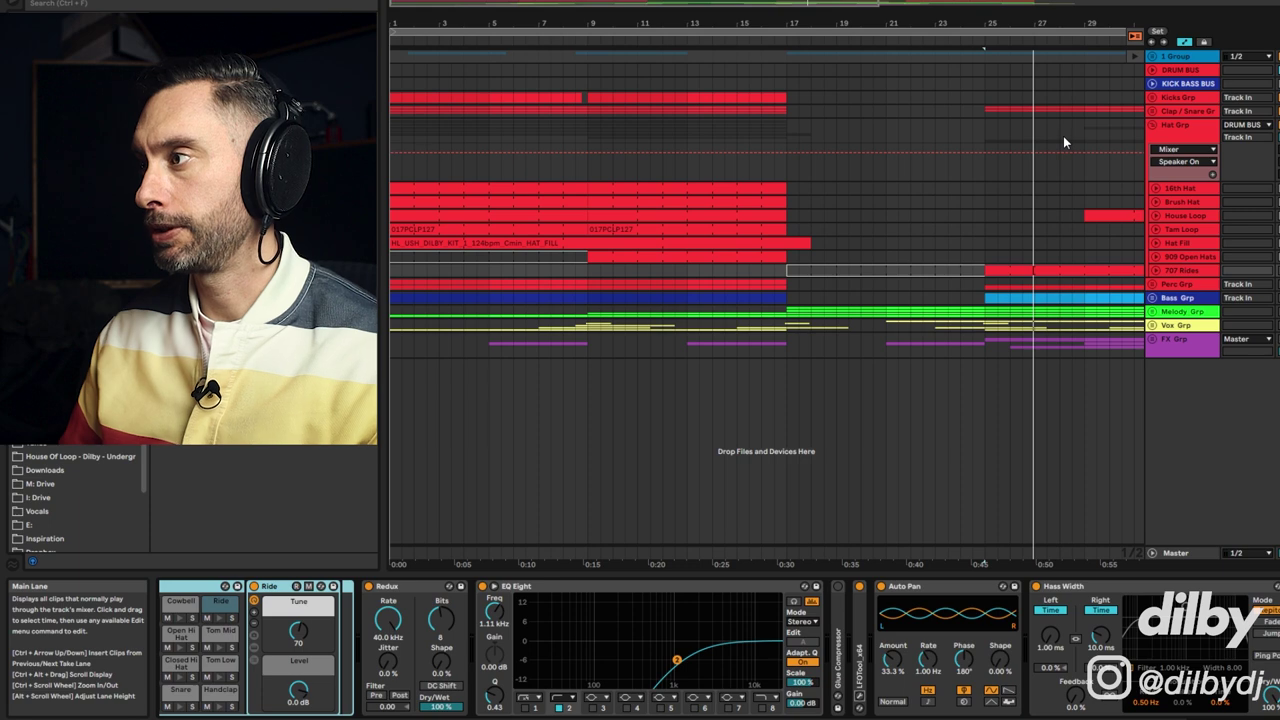
# - Compare the 707 Rides during playback with the Redux bypassed and active
pyautogui.click(1033, 269)
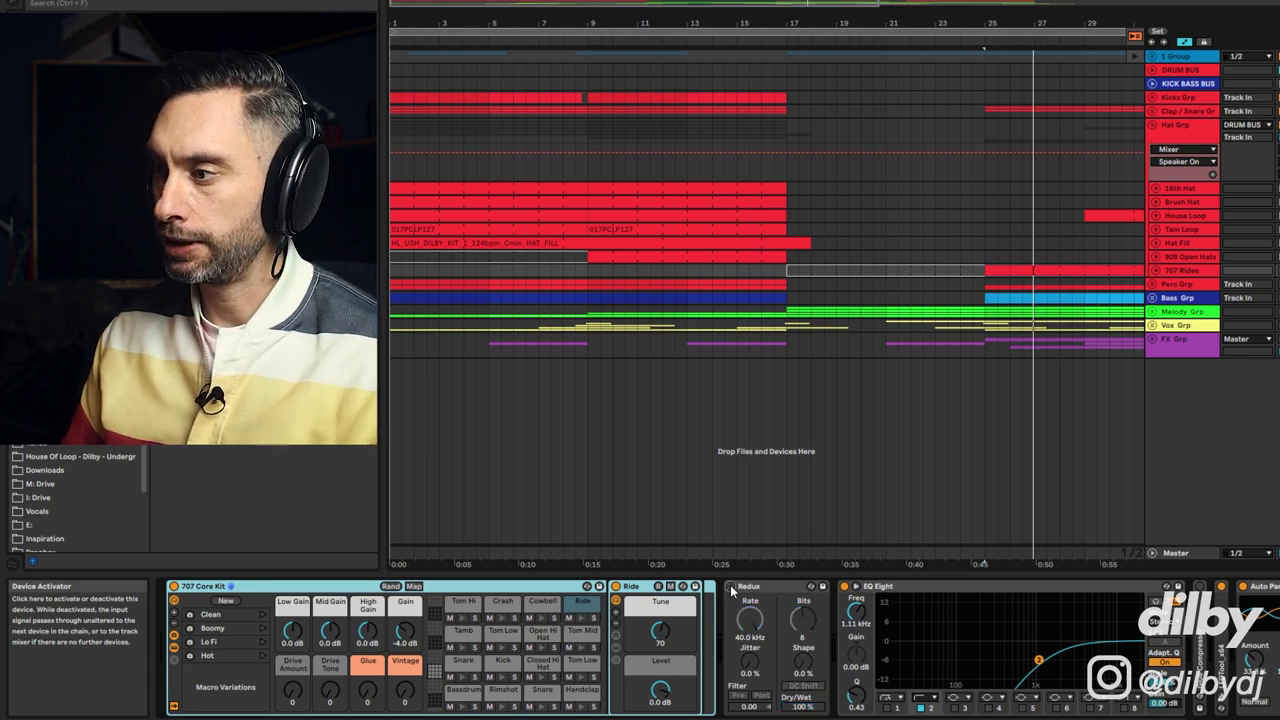
pyautogui.press('space')
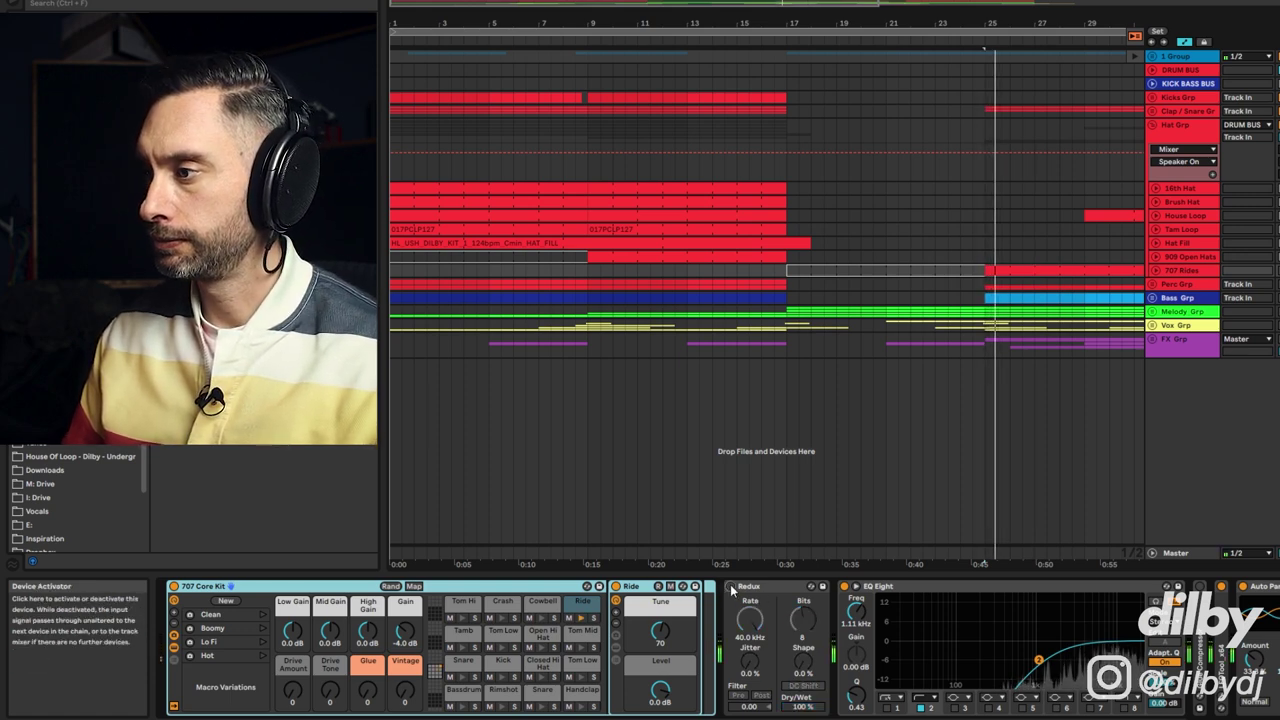
pyautogui.click(731, 586)
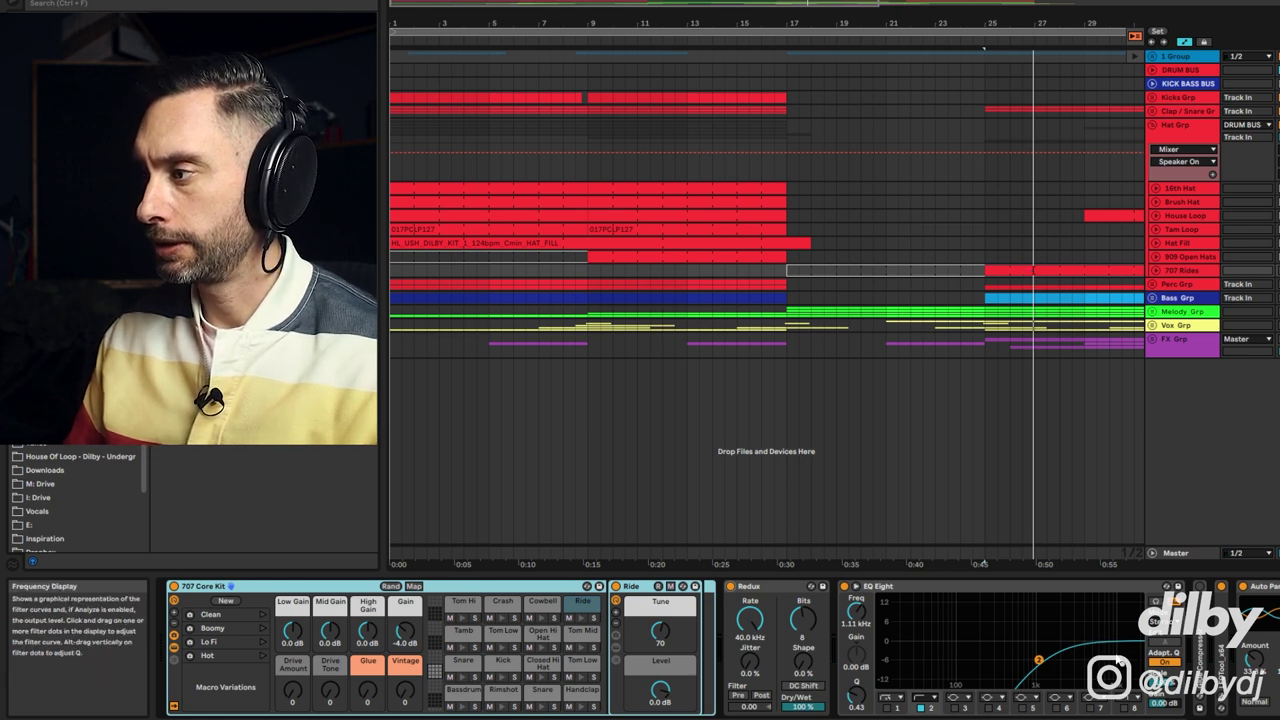
# - Examine the 707 Rides' EQ Eight curve in the enlarged display during playback, and collapse the display again
pyautogui.click(855, 586)
pyautogui.press('space')
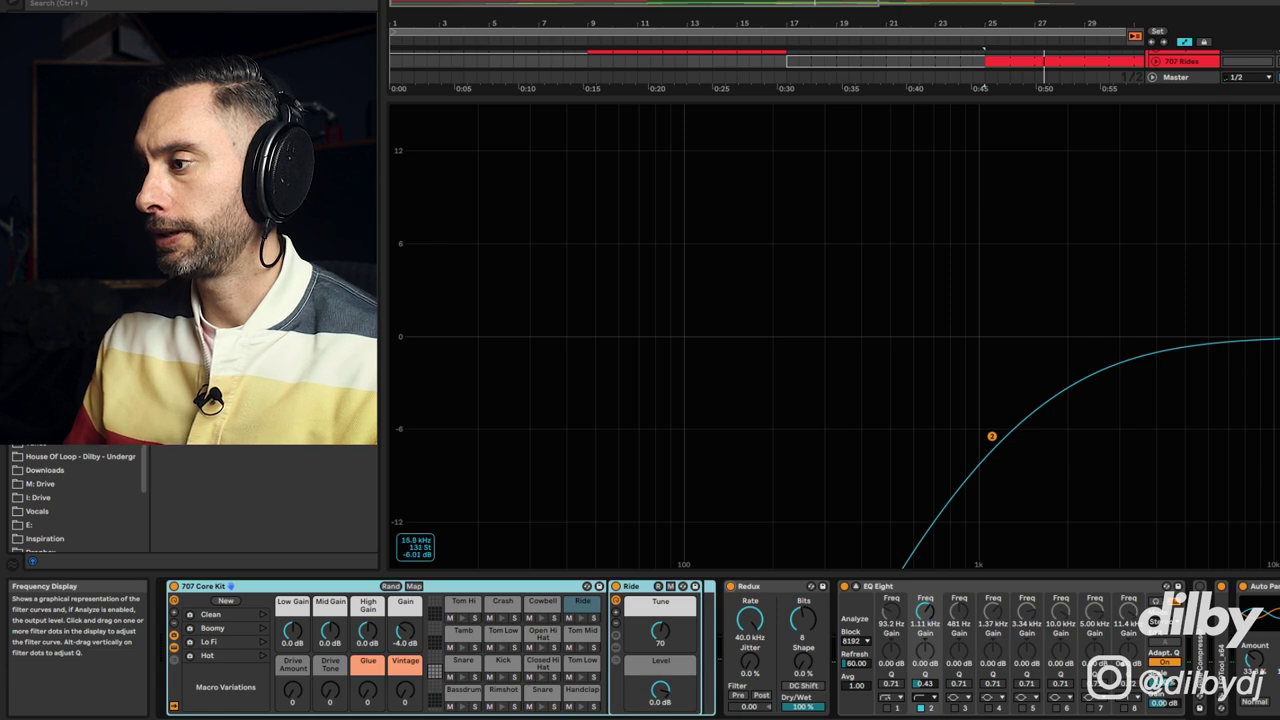
pyautogui.click(855, 586)
# - Compare the 707 Rides during playback with the Auto Pan bypassed and active
pyautogui.click(1270, 712)
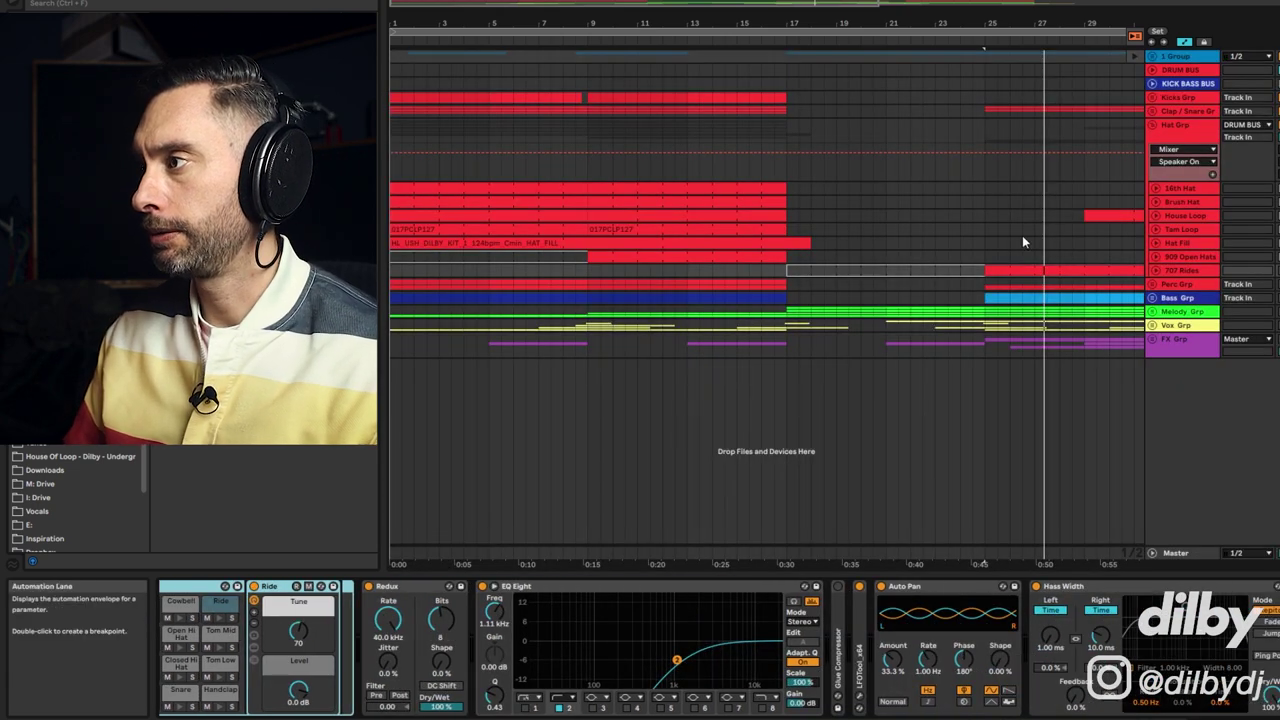
pyautogui.click(915, 589)
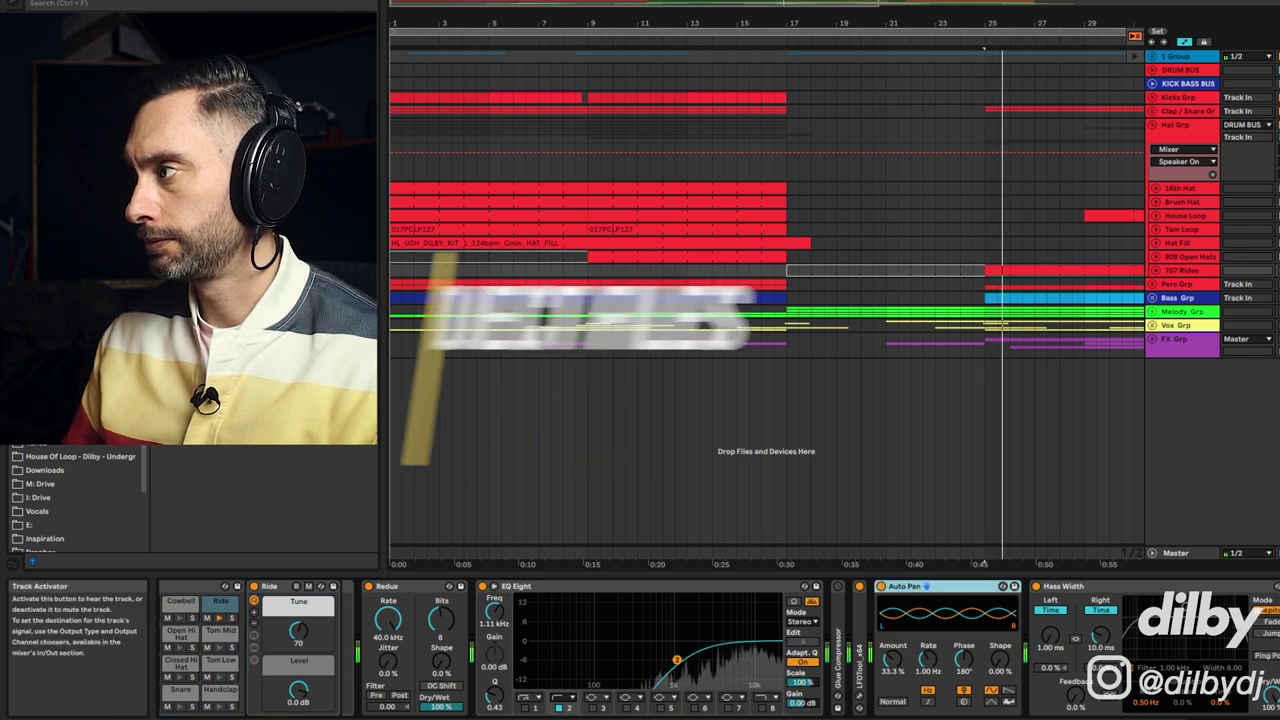
pyautogui.click(881, 587)
pyautogui.click(881, 587)
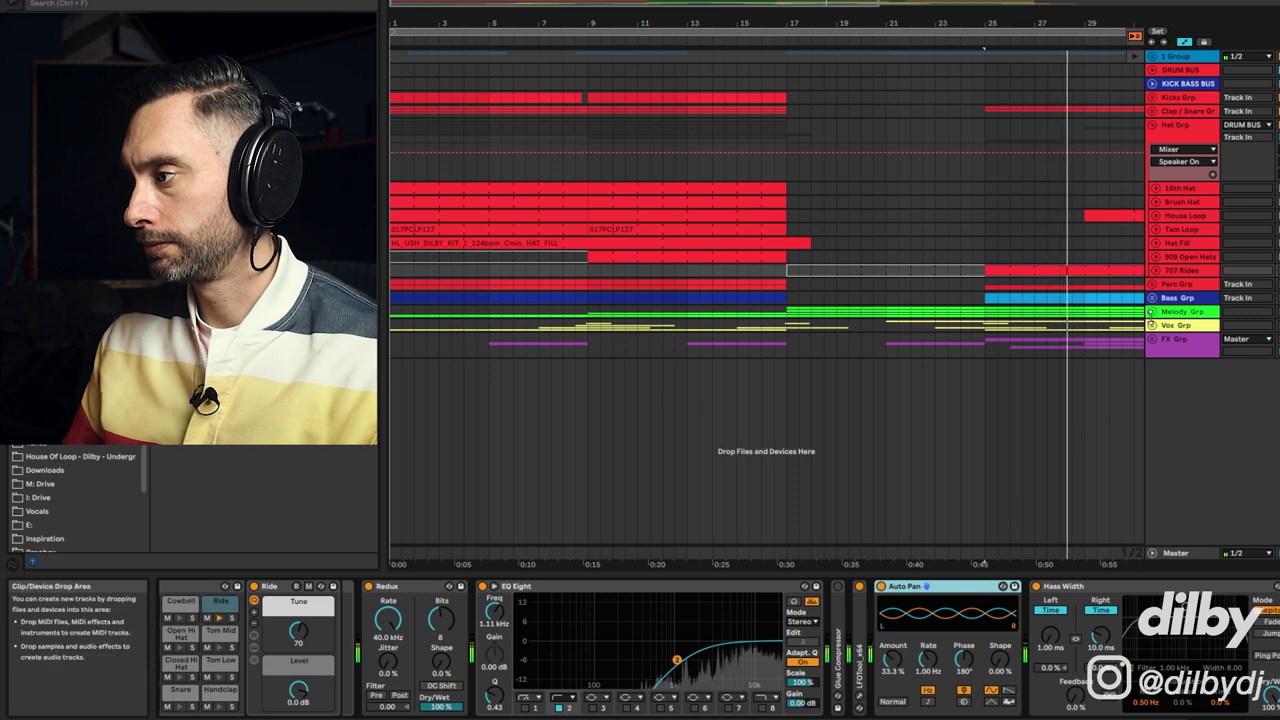
# - Compare the 707 Rides during playback with the Hass Width delay bypassed and active
pyautogui.click(1040, 590)
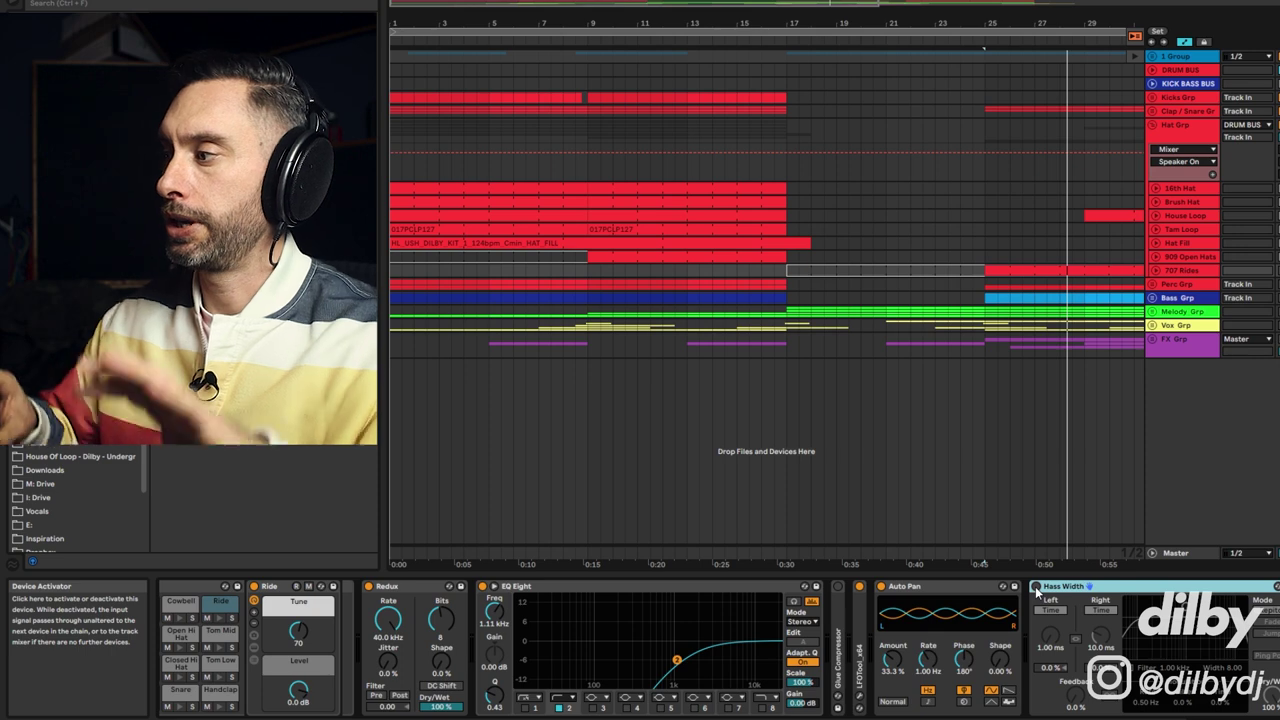
pyautogui.press('space')
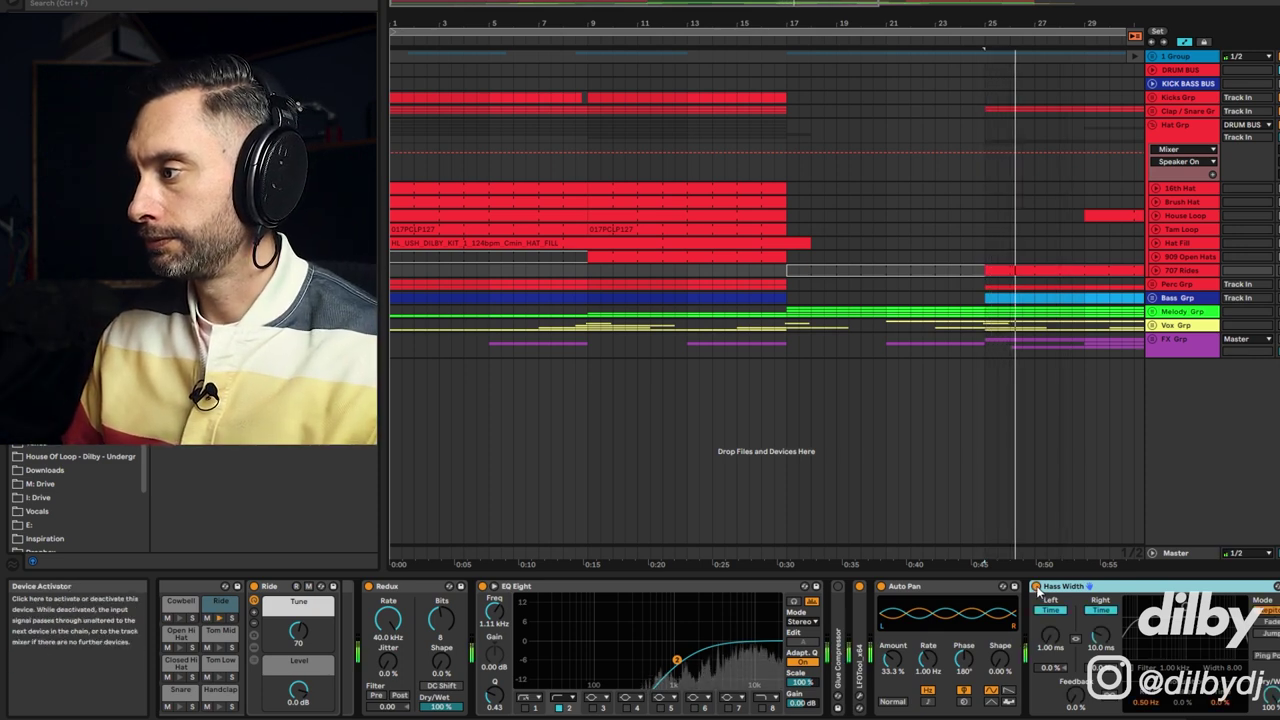
pyautogui.click(1036, 587)
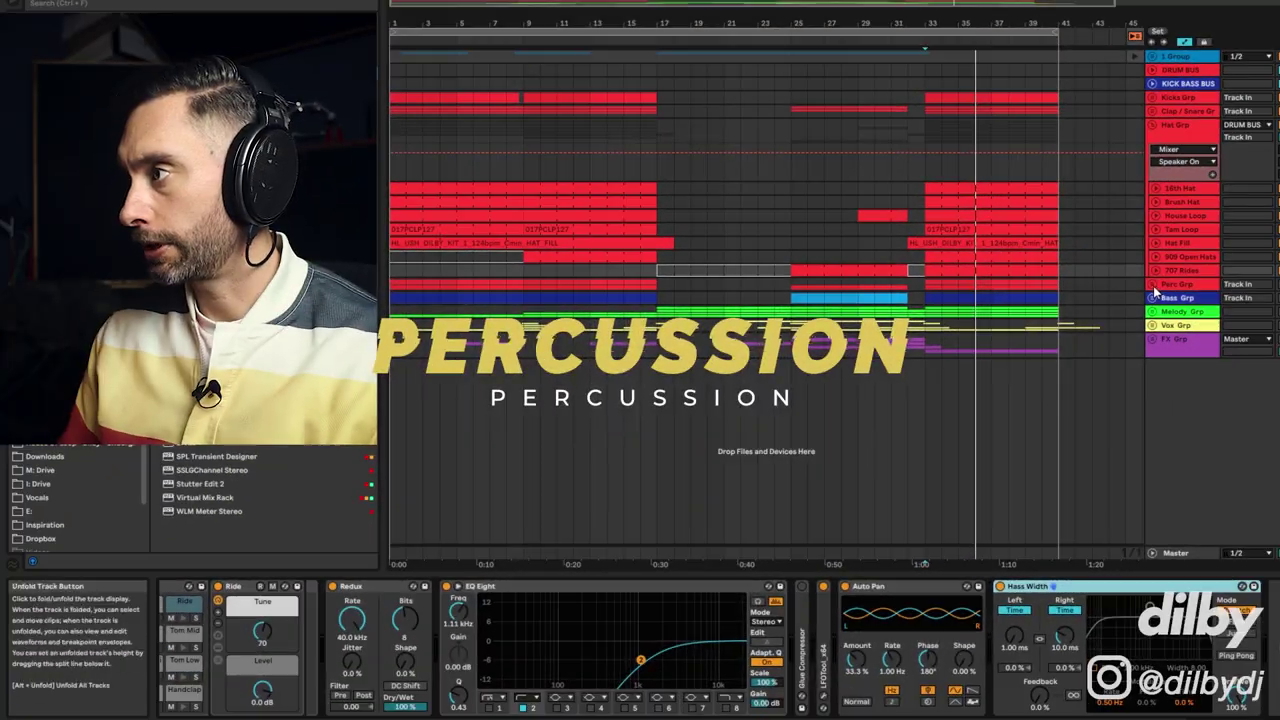
# - Unfold the Perc Grp, show the Dist Perc track's device chain, and play the section from bar 33
pyautogui.click(1153, 285)
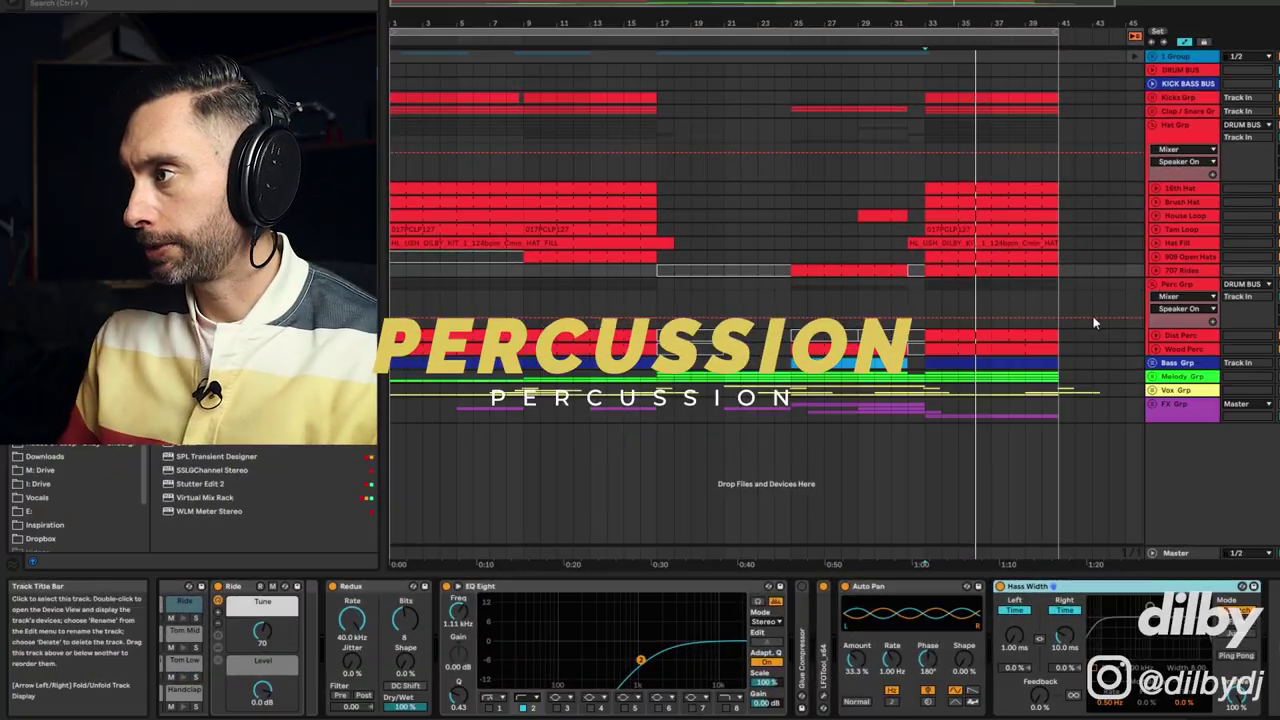
pyautogui.click(1118, 333)
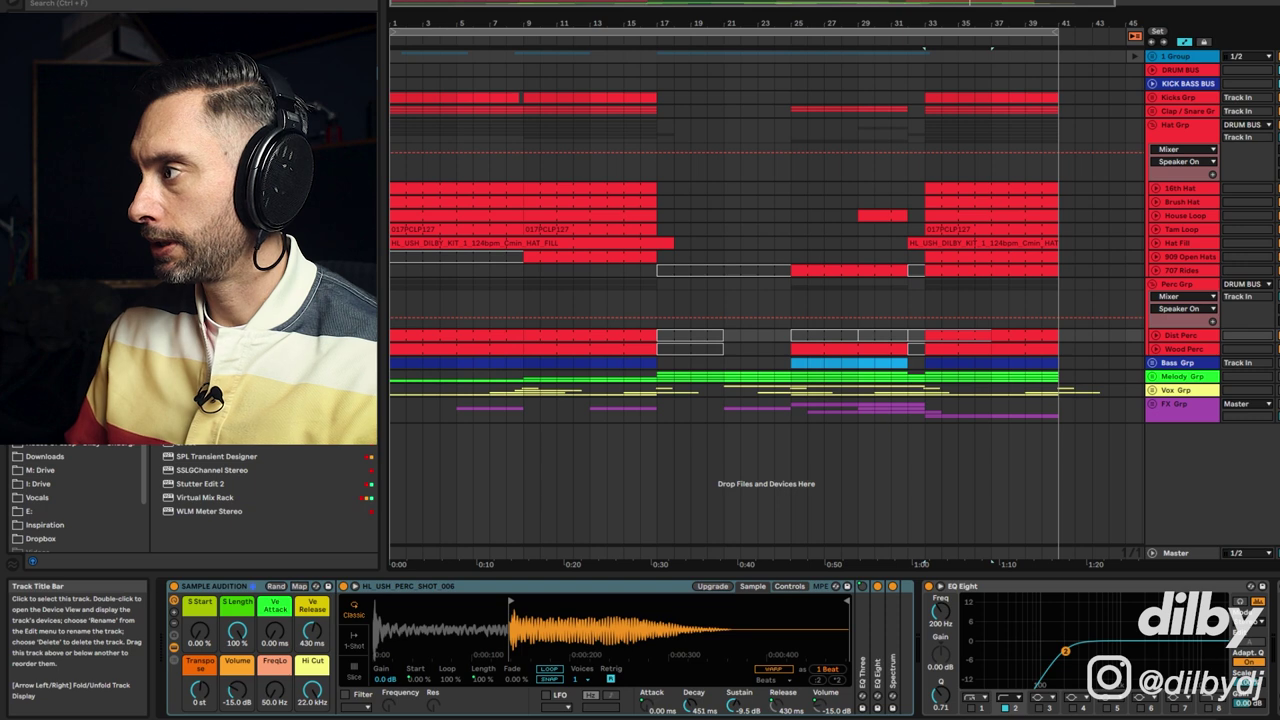
pyautogui.press('space')
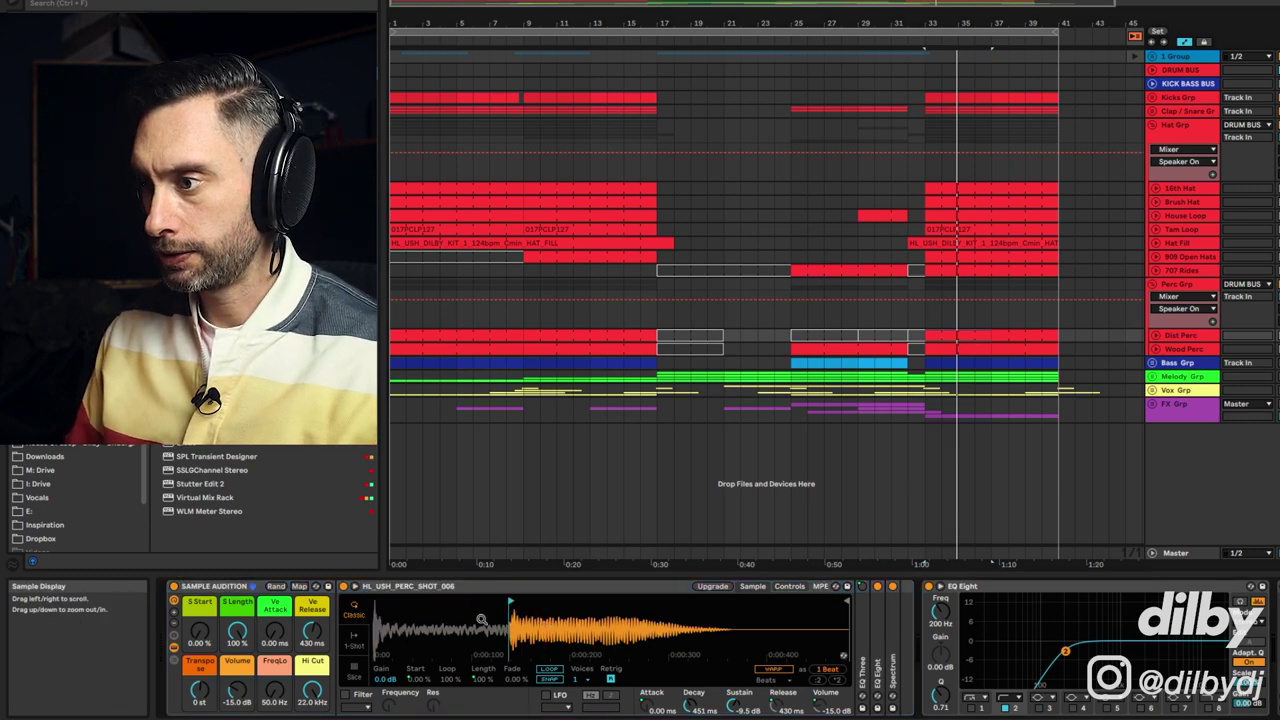
# - Locate the Dist Perc sample HL_USH_PERC_SHOT_006 in the browser, and play the percussion from bar 9
pyautogui.rightClick(522, 620)
pyautogui.click(586, 643)
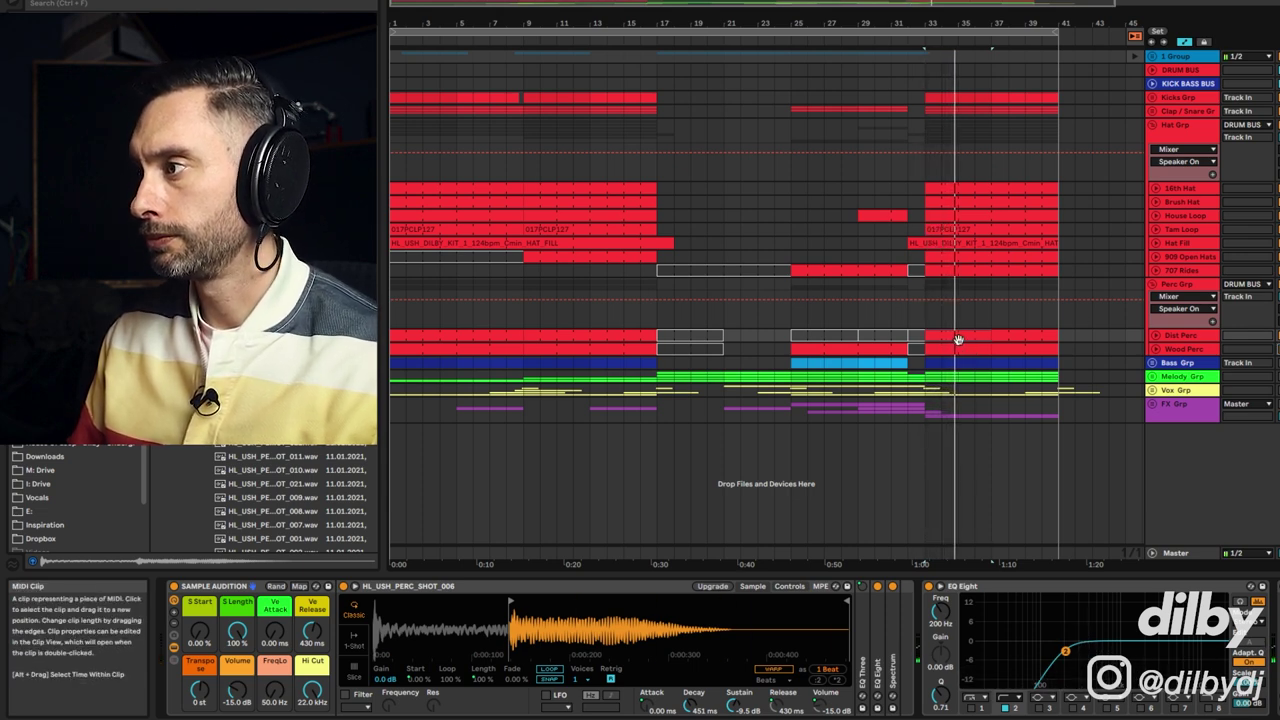
pyautogui.press('space')
pyautogui.click(524, 318)
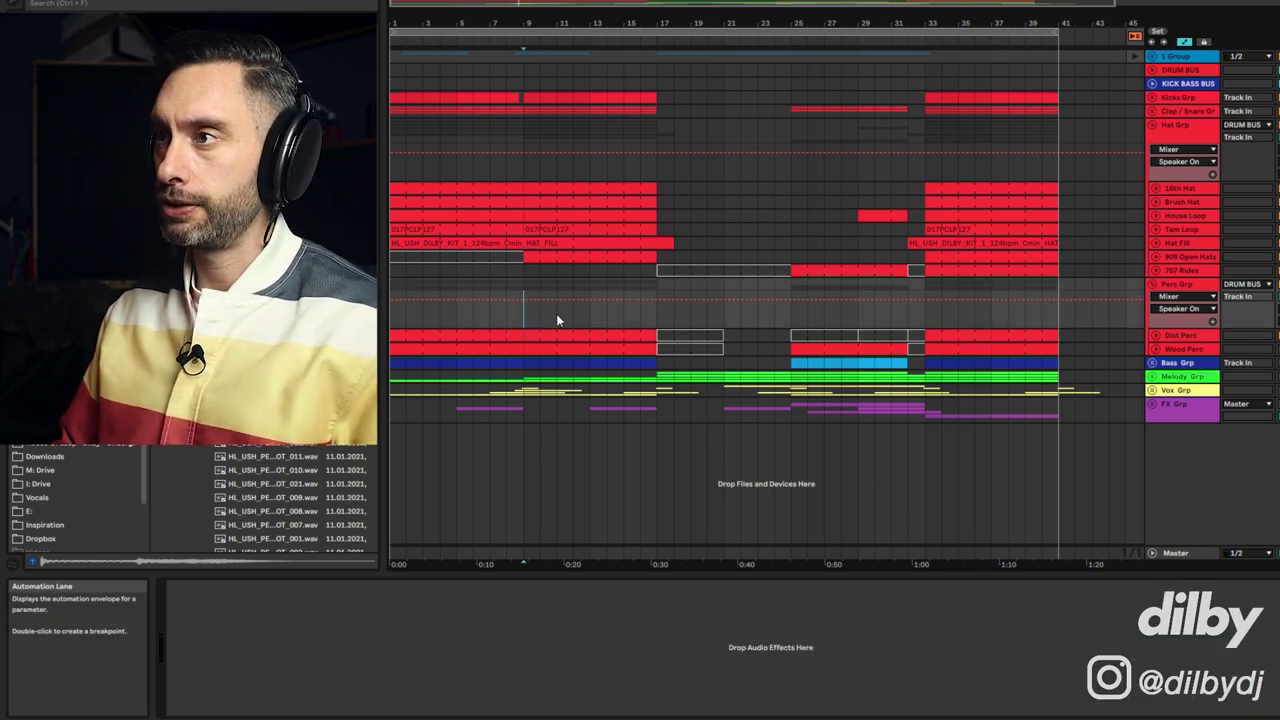
pyautogui.press('space')
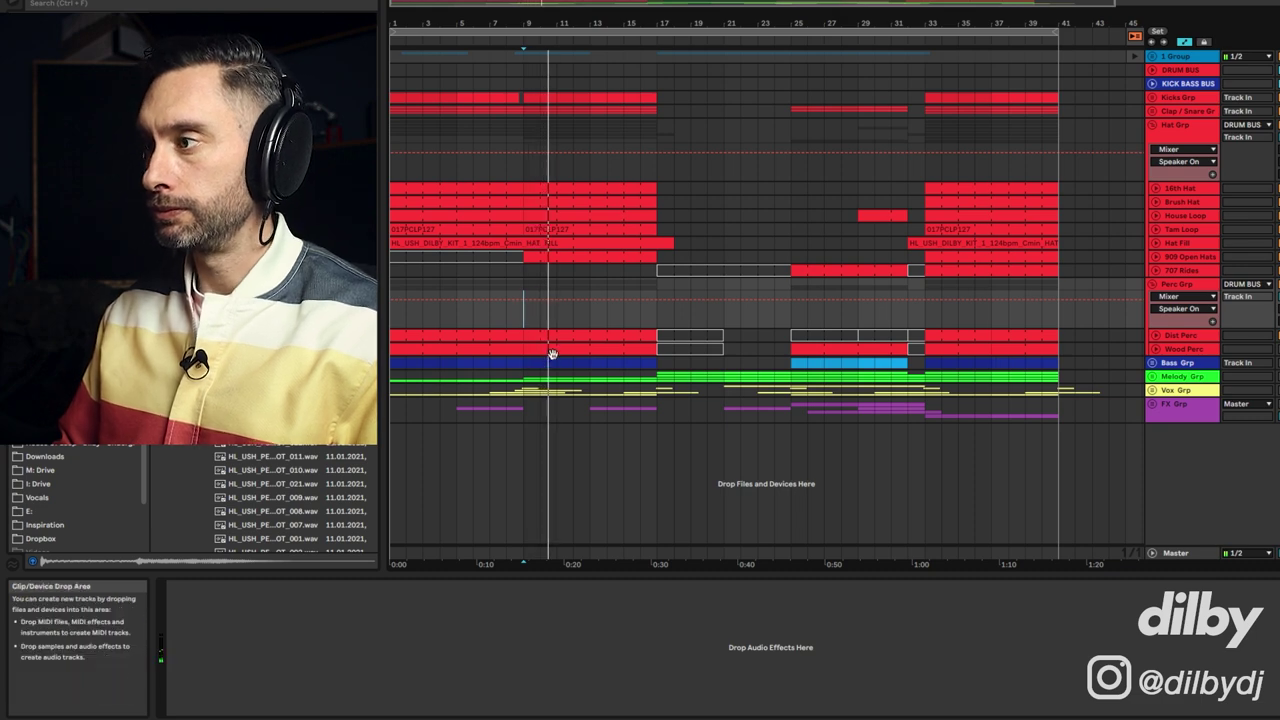
# - Show the Wood Perc track's device chain and locate its sample HL_USH_PERC_SHOT_017 in the browser
pyautogui.click(1190, 339)
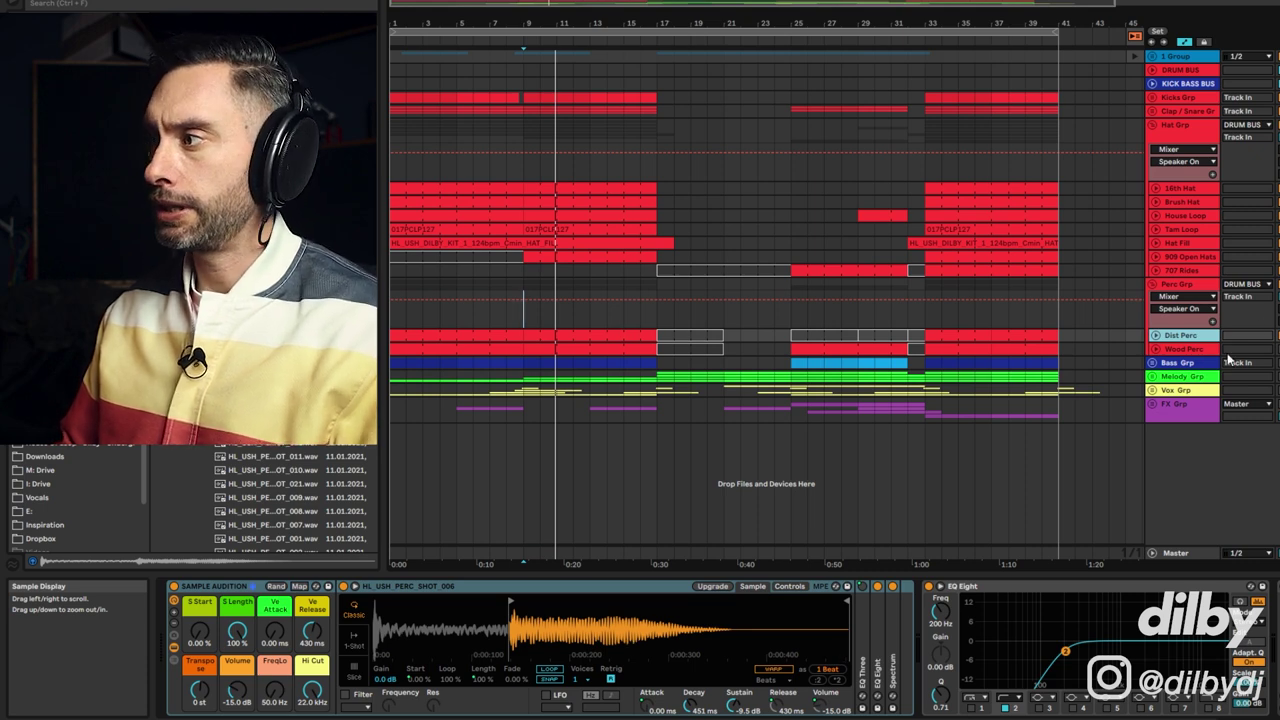
pyautogui.click(1166, 349)
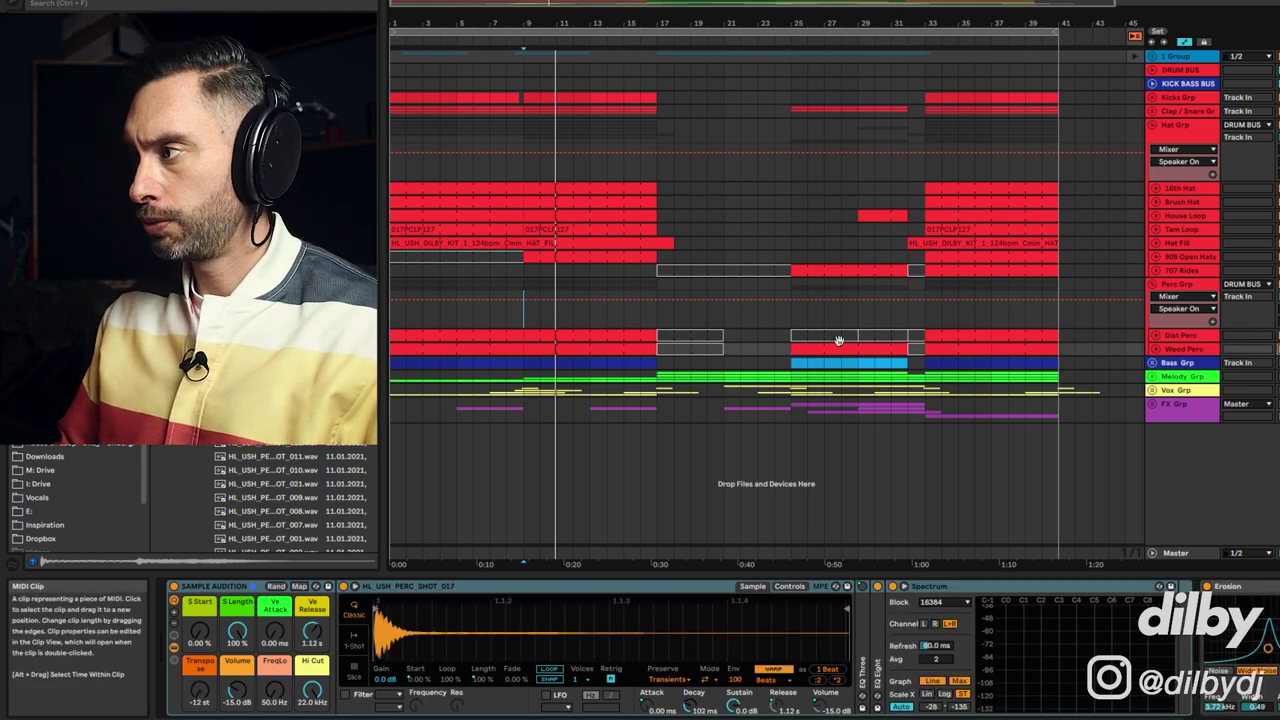
pyautogui.rightClick(424, 631)
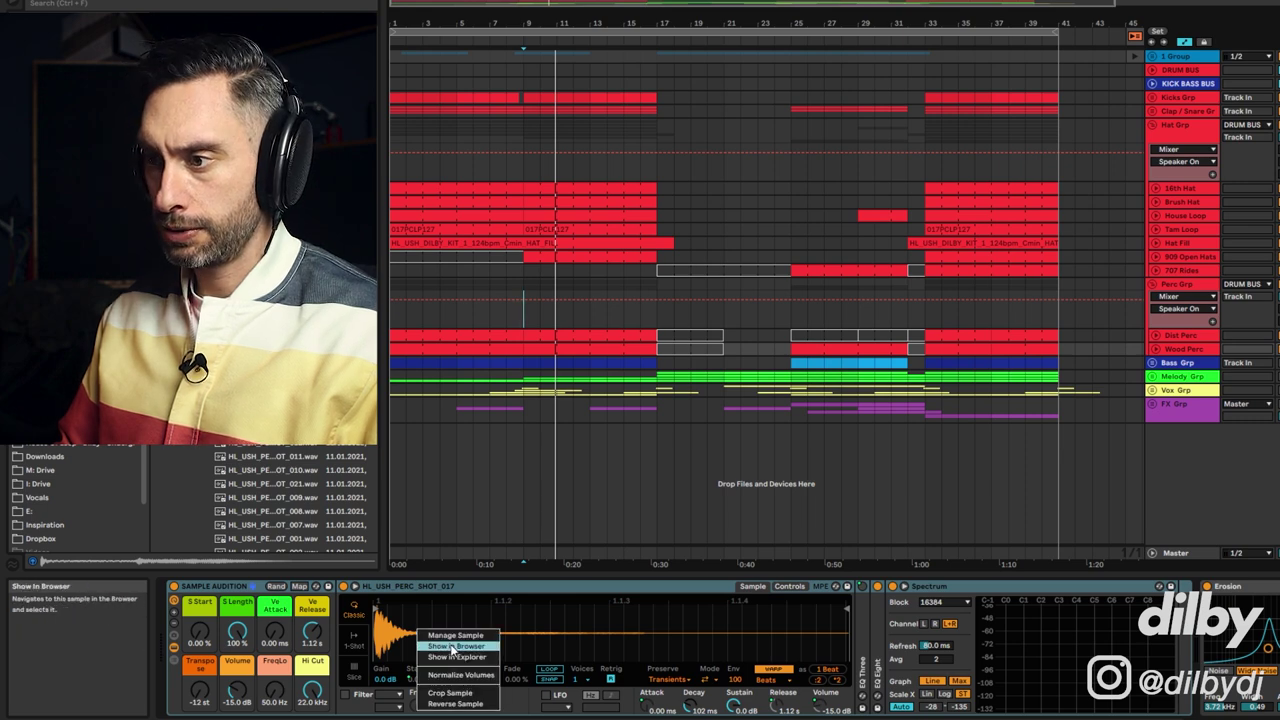
pyautogui.click(453, 647)
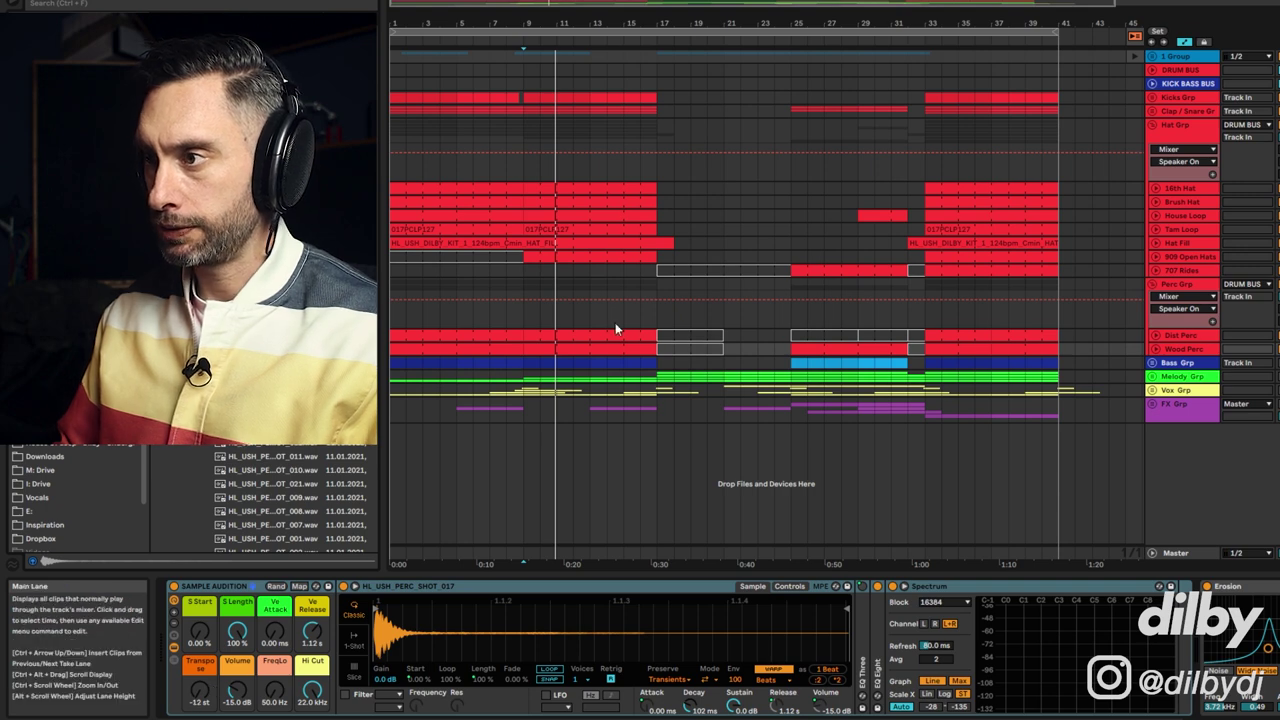
# - Show the Wood Perc clip's C3 and C4 notes in the note editor, and play the percussion
pyautogui.doubleClick(600, 349)
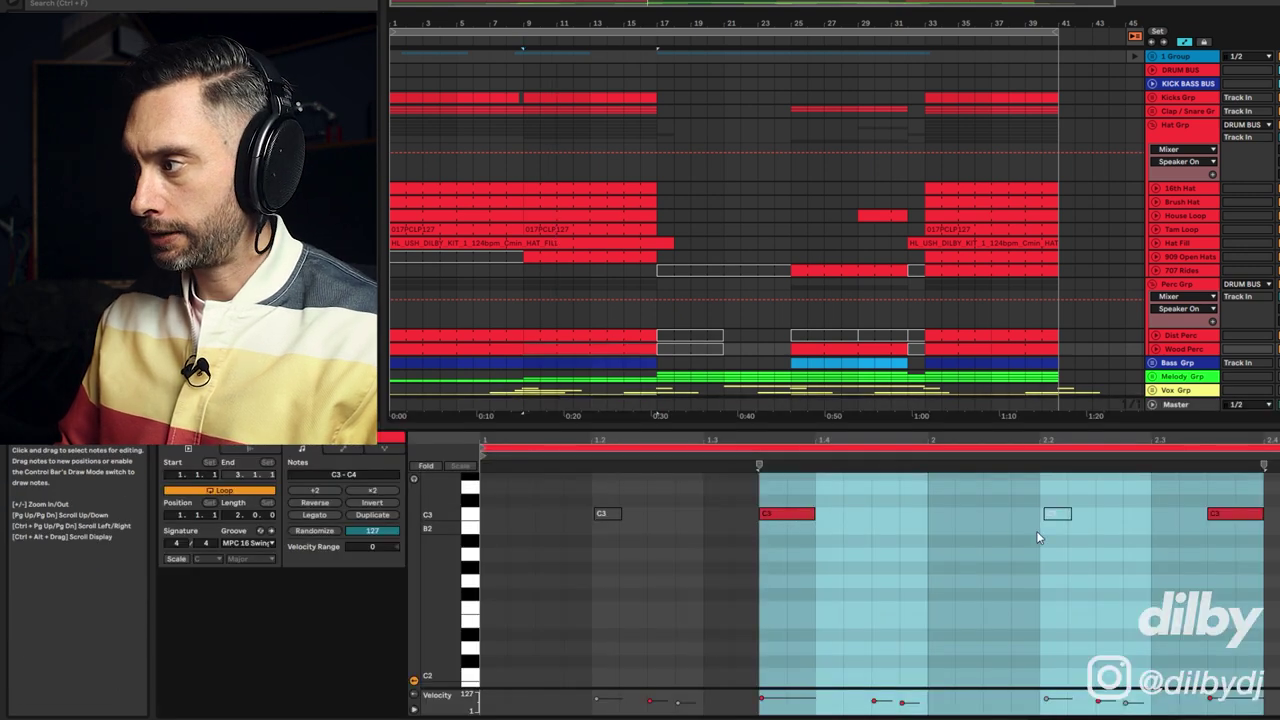
pyautogui.click(805, 514)
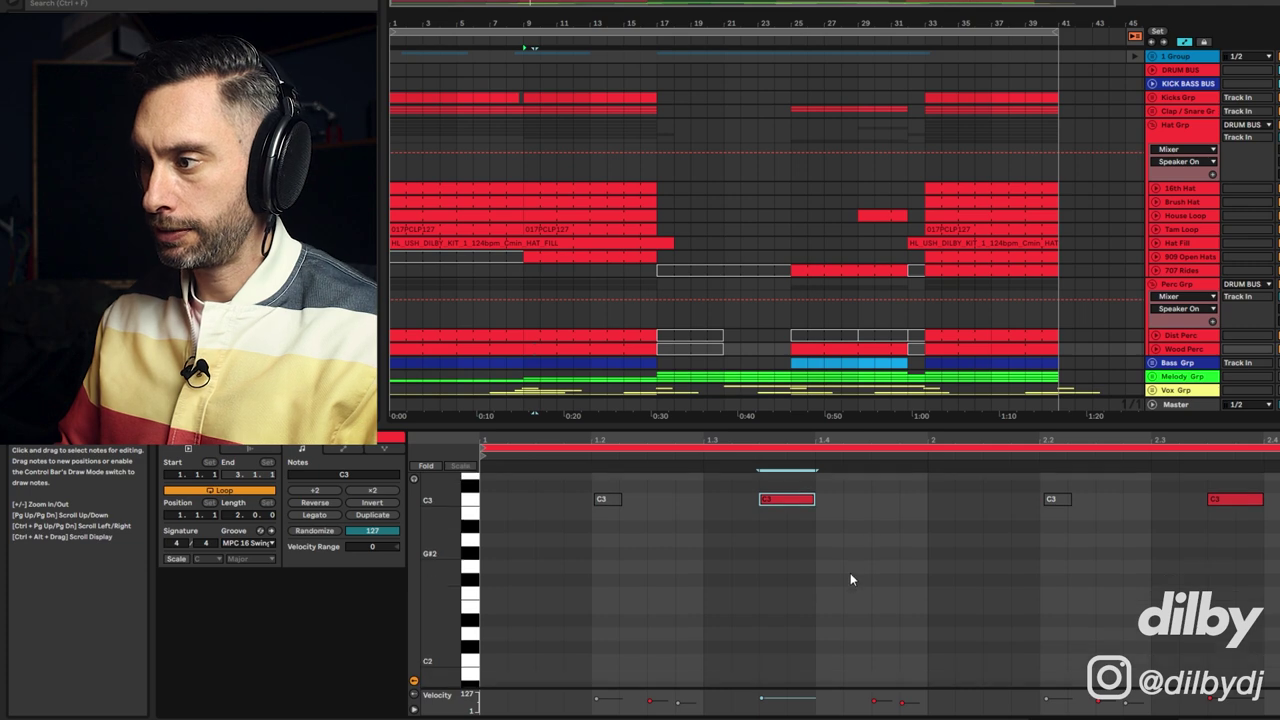
pyautogui.scroll(5, 845, 585)
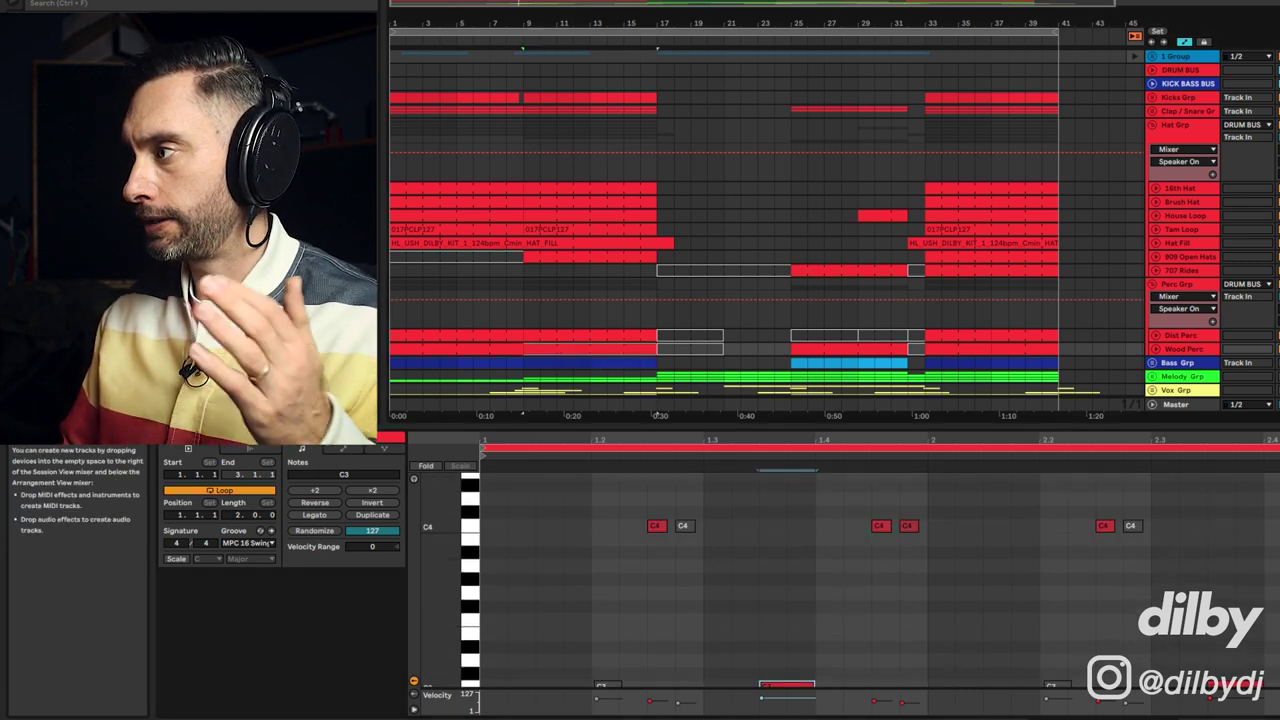
pyautogui.press('space')
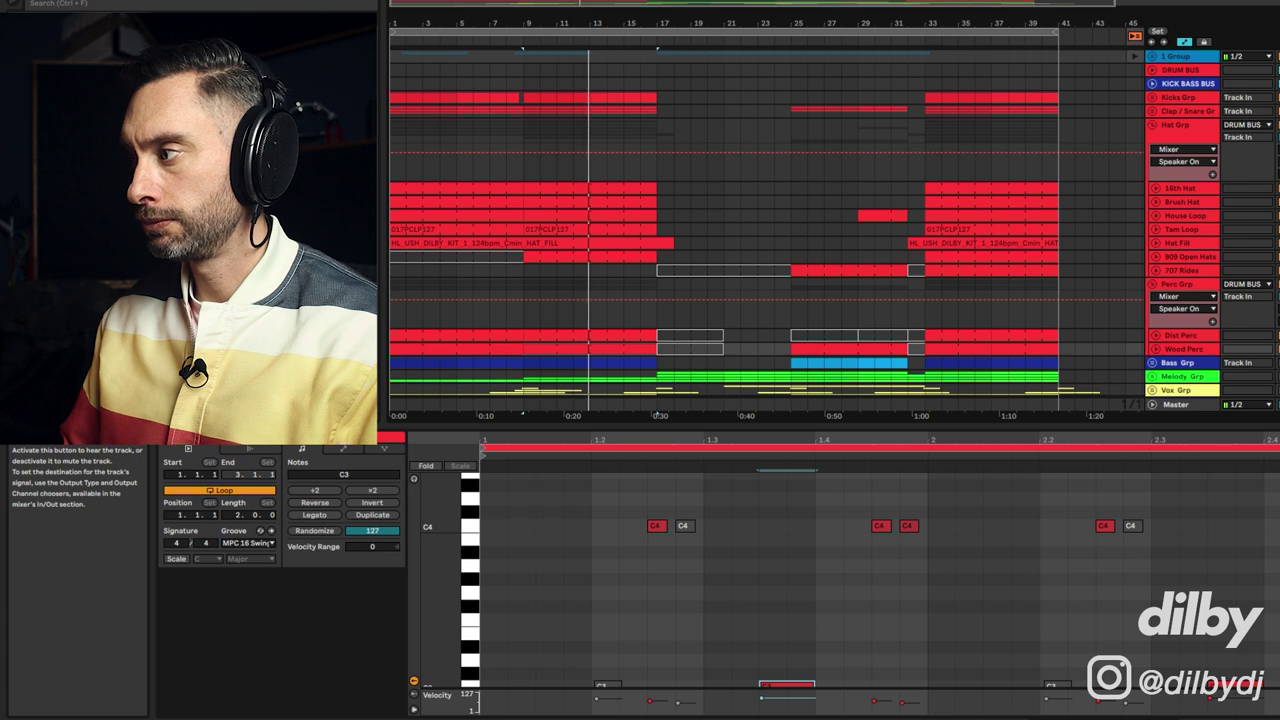
# - Show the 909 Open Hats clip's notes, fold the Hat Grp and Perc Grp, and place the insert marker at bar 9
pyautogui.click(551, 252)
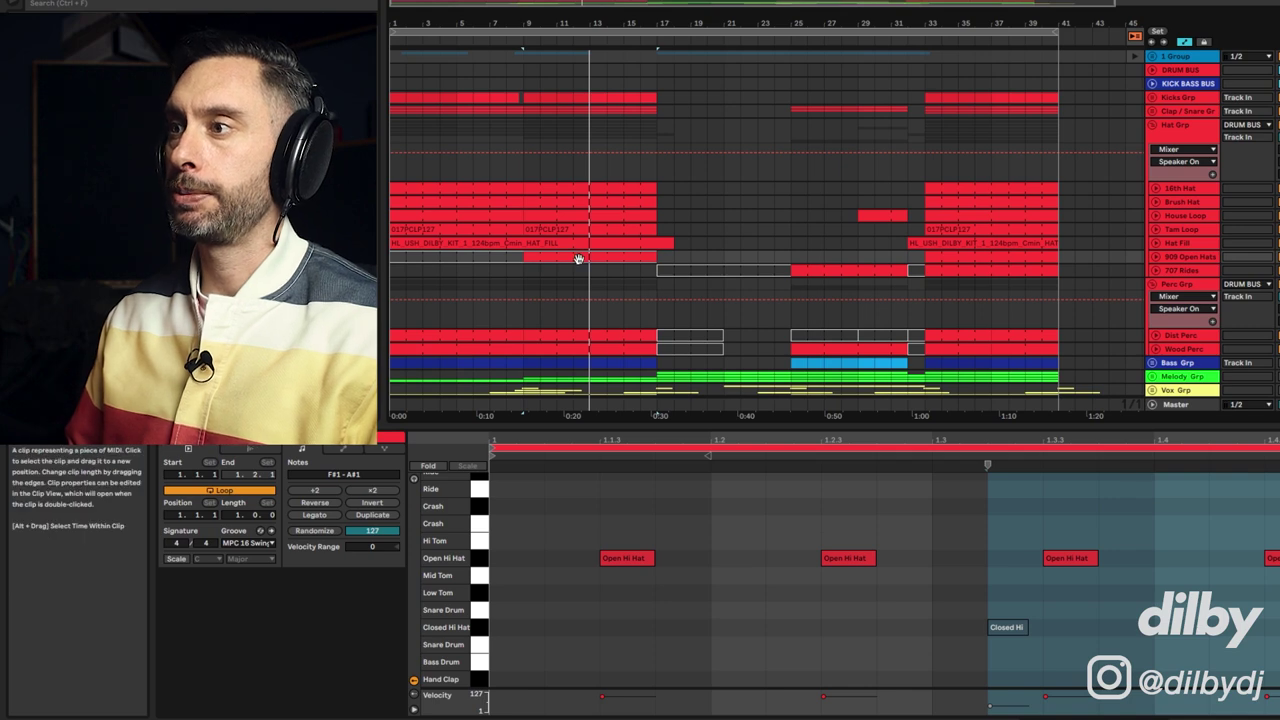
pyautogui.click(525, 269)
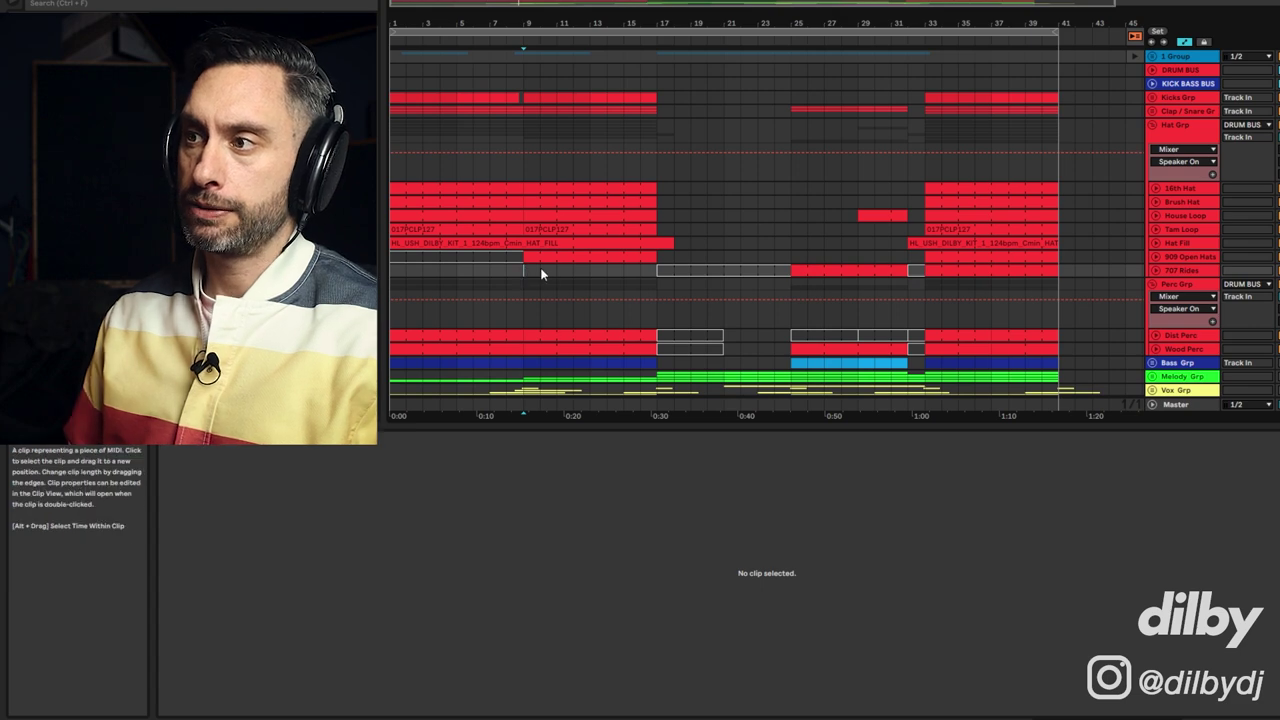
pyautogui.click(546, 336)
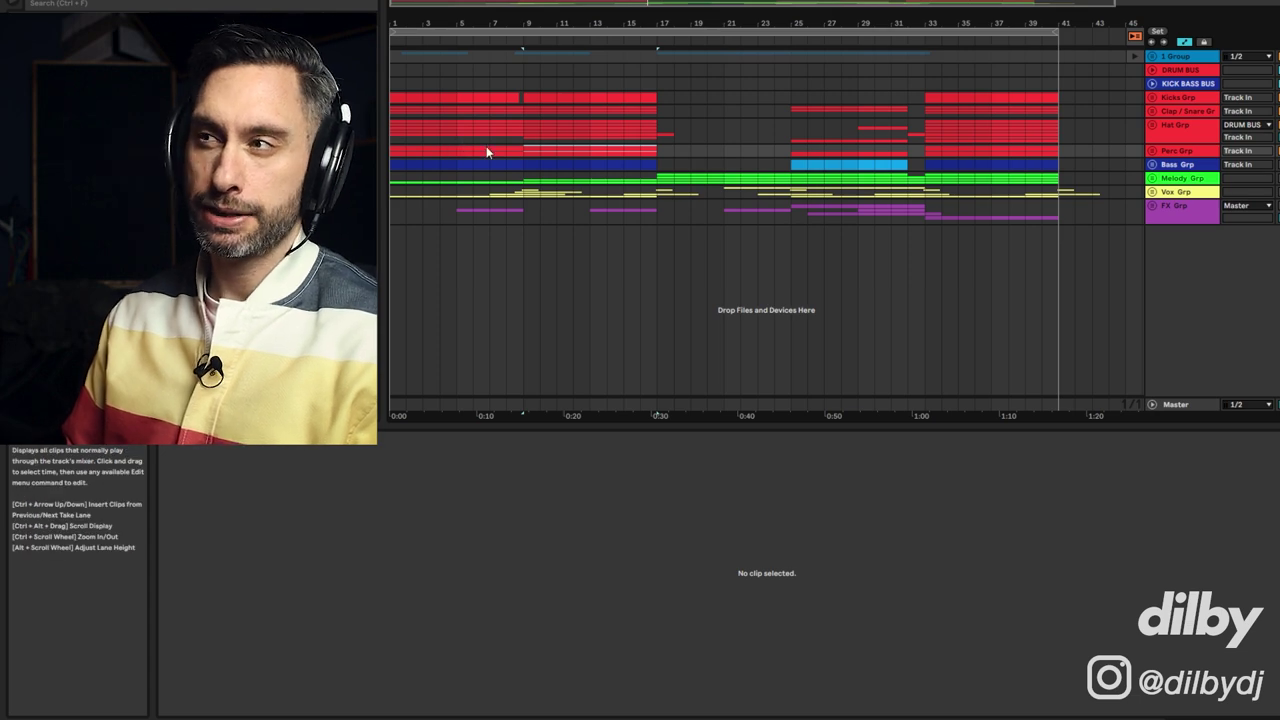
pyautogui.click(522, 138)
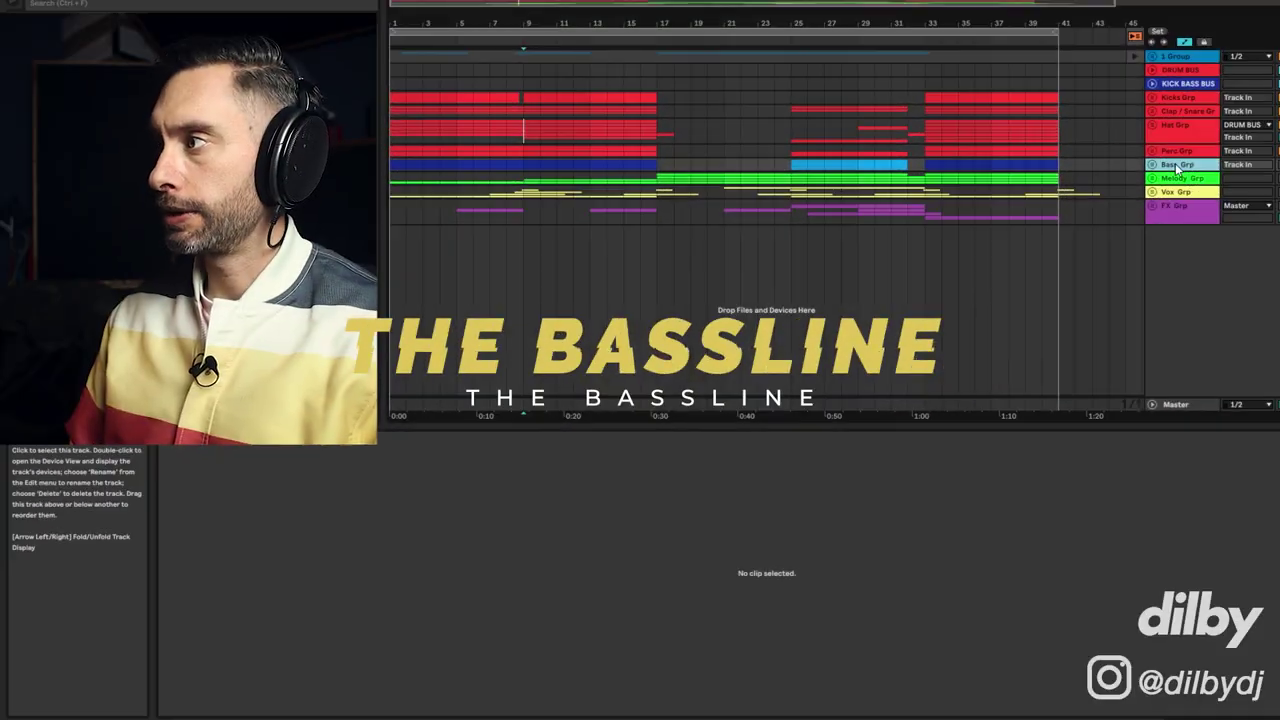
# - Unfold the Bass Grp and its Bass track, show the Bass device chain, and play from bar 9
pyautogui.doubleClick(1163, 166)
pyautogui.click(1152, 165)
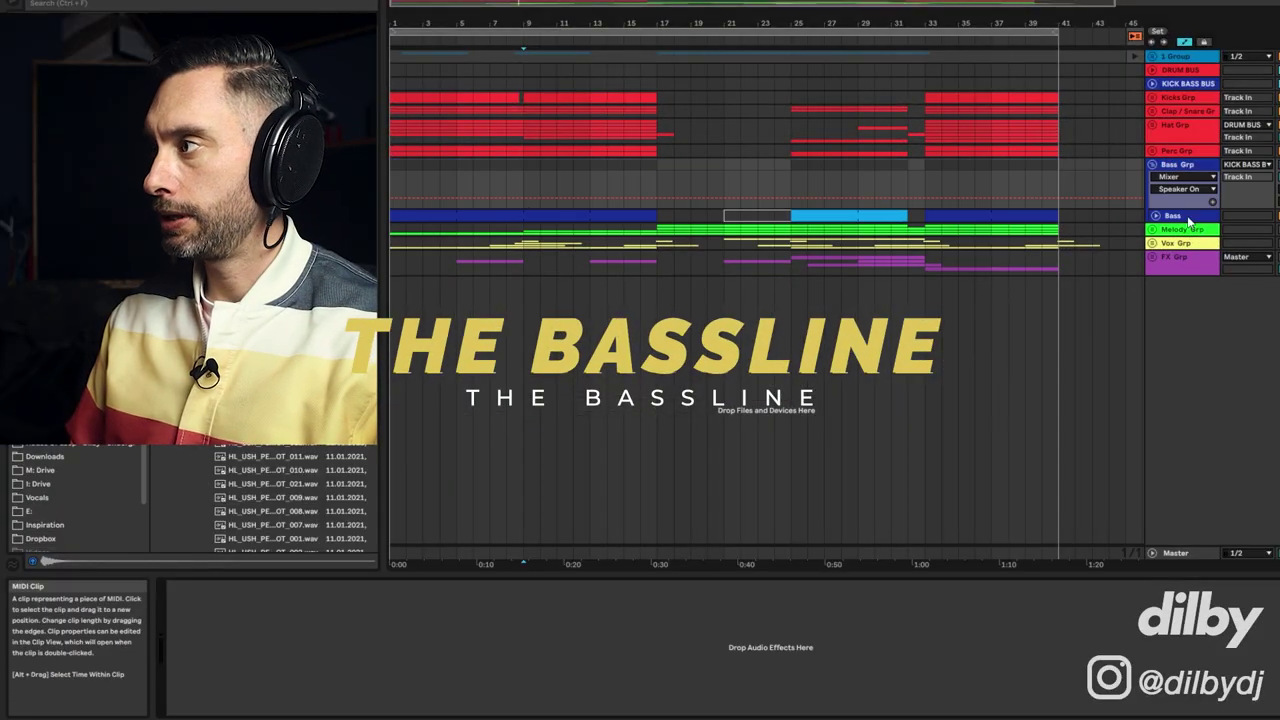
pyautogui.click(1155, 216)
pyautogui.press('space')
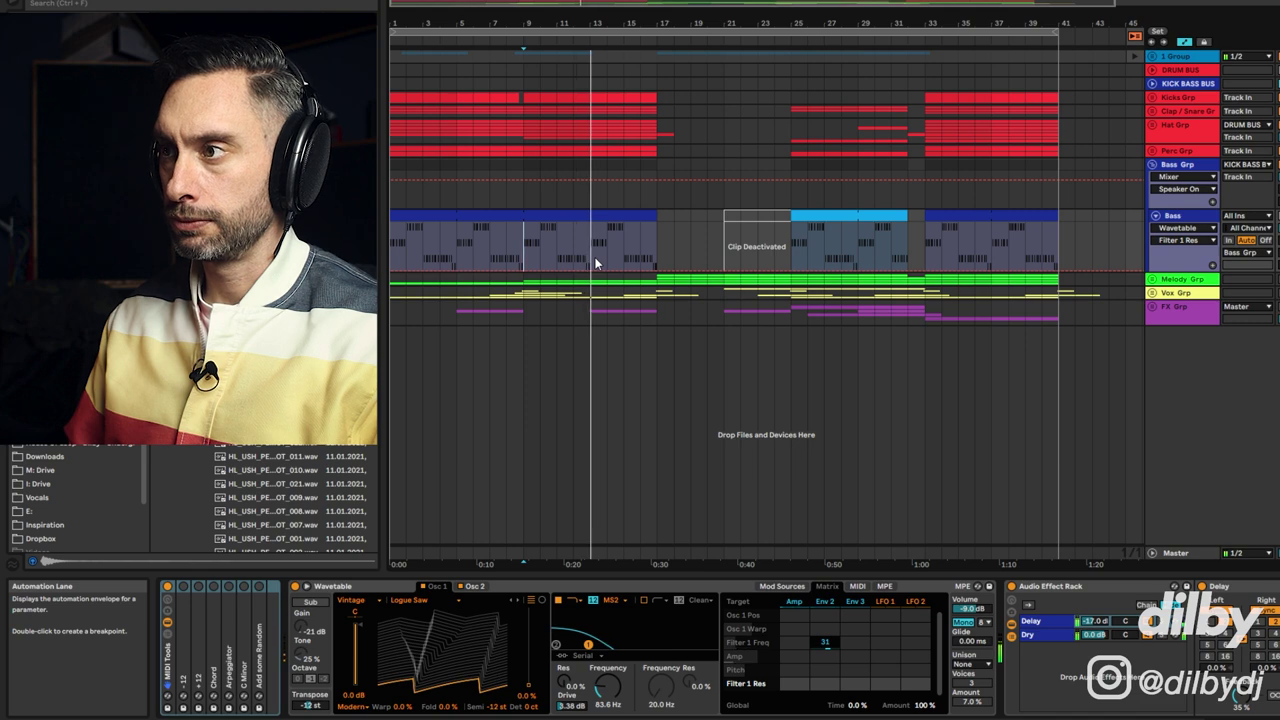
# - Show the notes of the Bass clip at bar 9, and unfold the Melody Grp to examine the Piano clip at bar 17
pyautogui.moveTo(520, 225); pyautogui.dragTo(590, 223)
pyautogui.hotkey('shift', 'Tab')
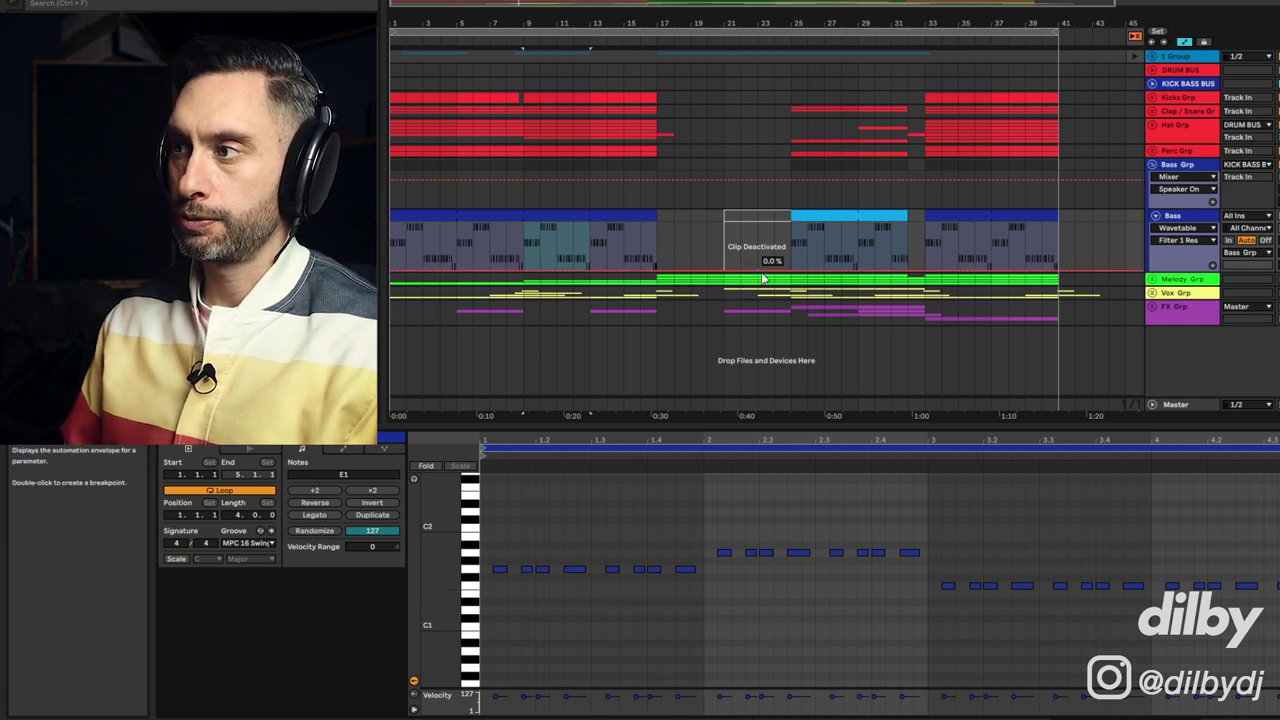
pyautogui.click(1155, 281)
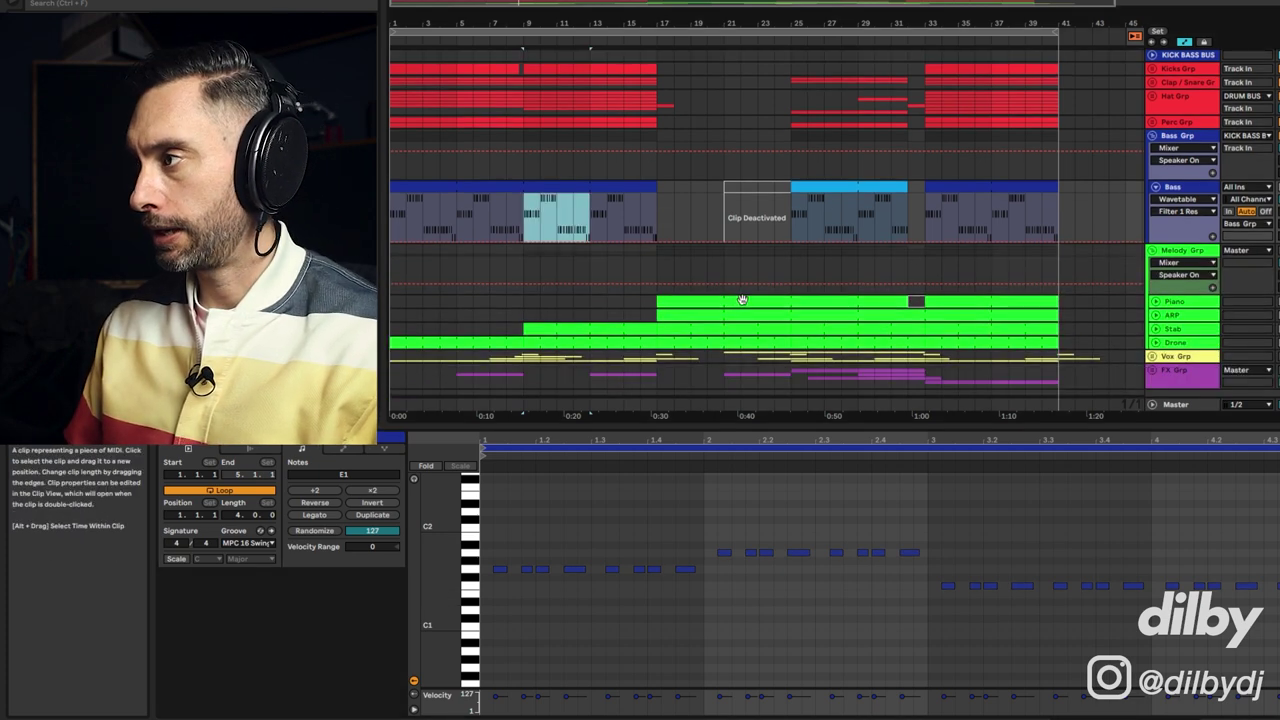
pyautogui.scroll(-2, 780, 300)
pyautogui.click(690, 302)
pyautogui.scroll(-5, 1022, 503)
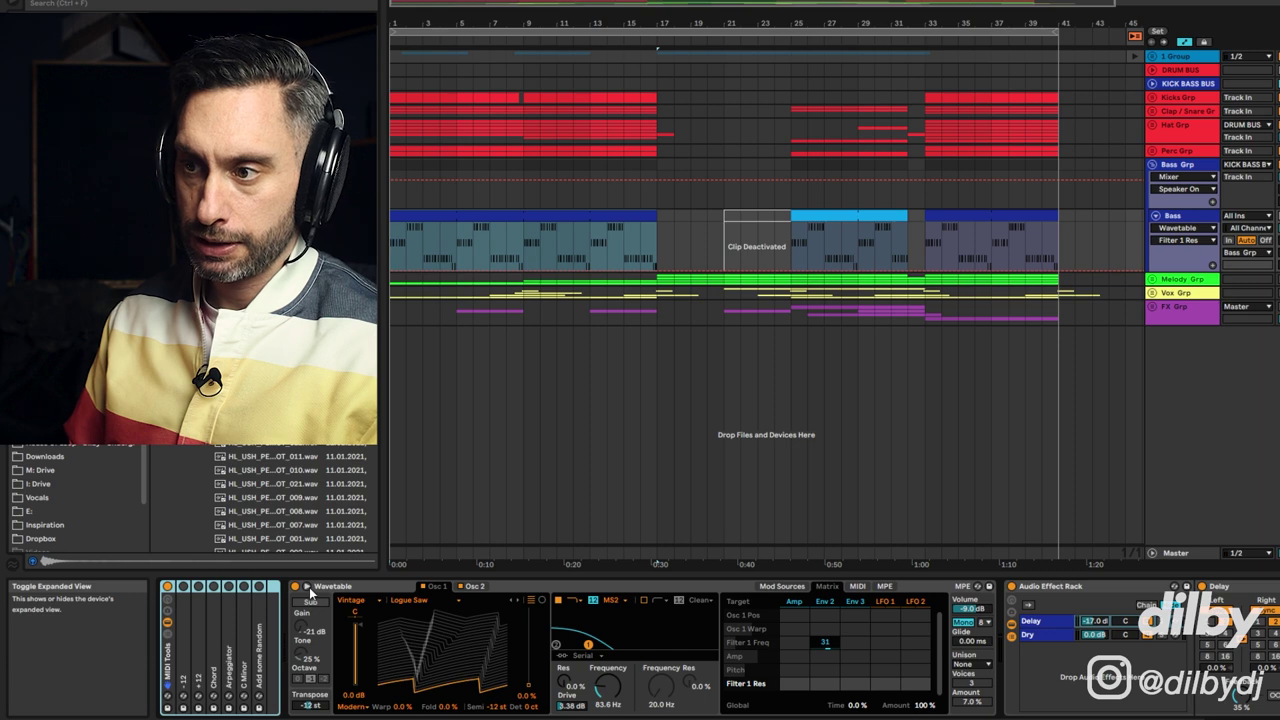
# - Expand the Bass track's Wavetable synth and examine Osc 1's Vintage category and Logue Saw wavetable choices
pyautogui.click(308, 591)
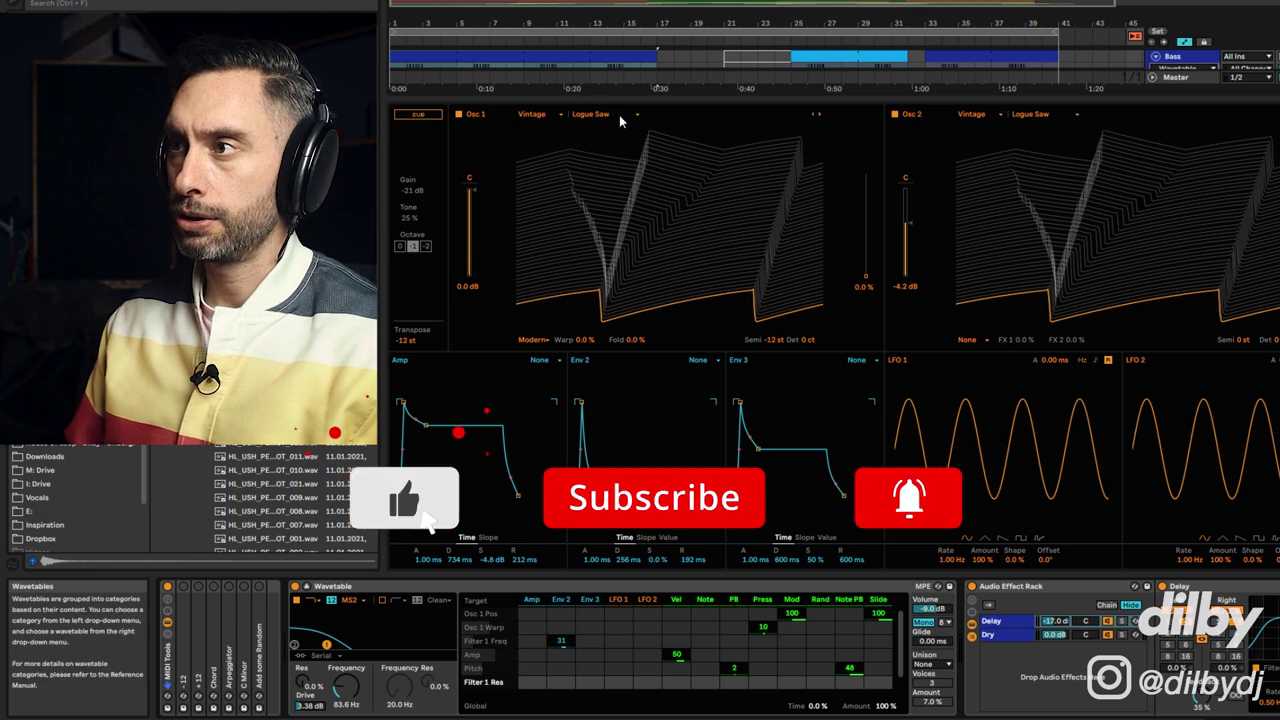
pyautogui.click(533, 114)
pyautogui.click(637, 119)
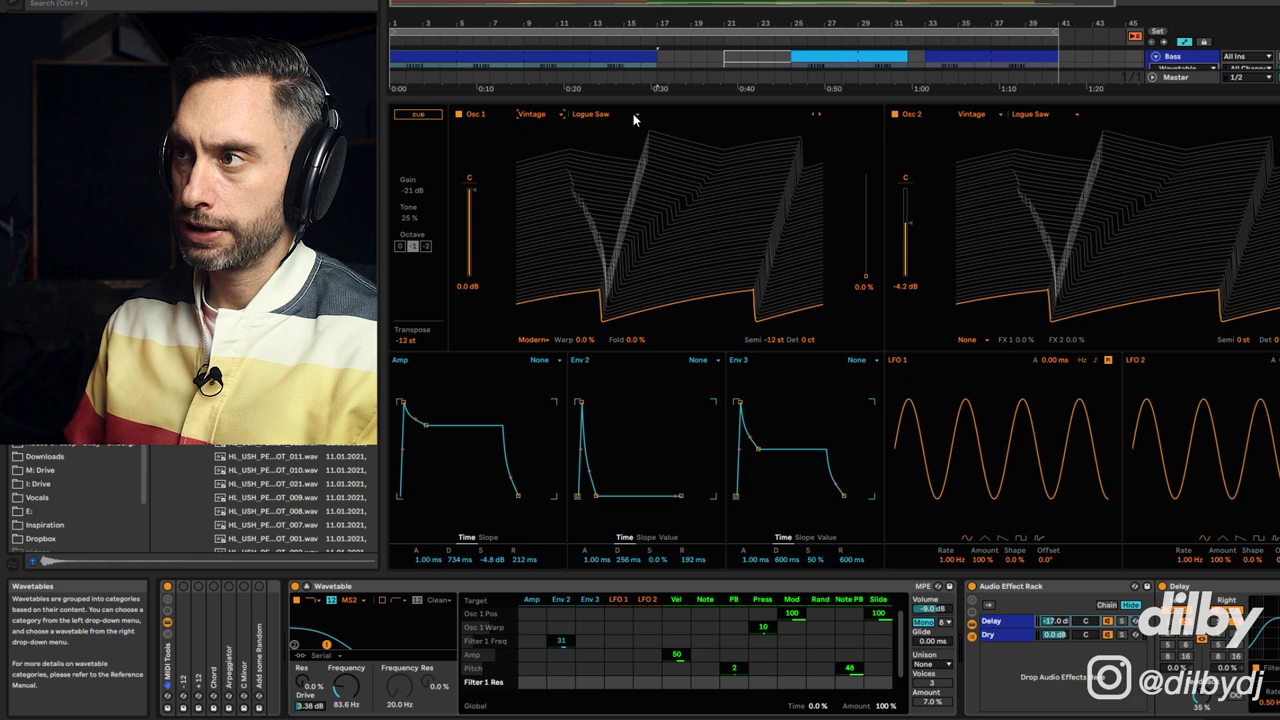
pyautogui.click(633, 117)
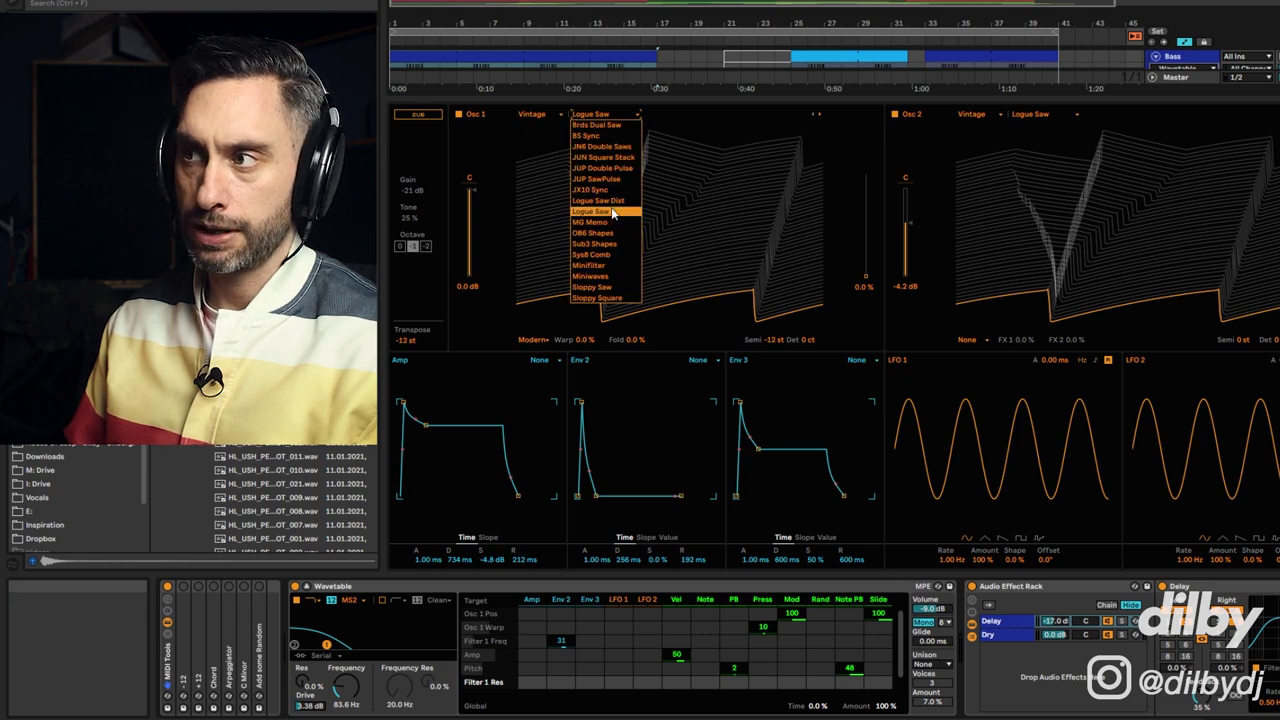
pyautogui.click(665, 108)
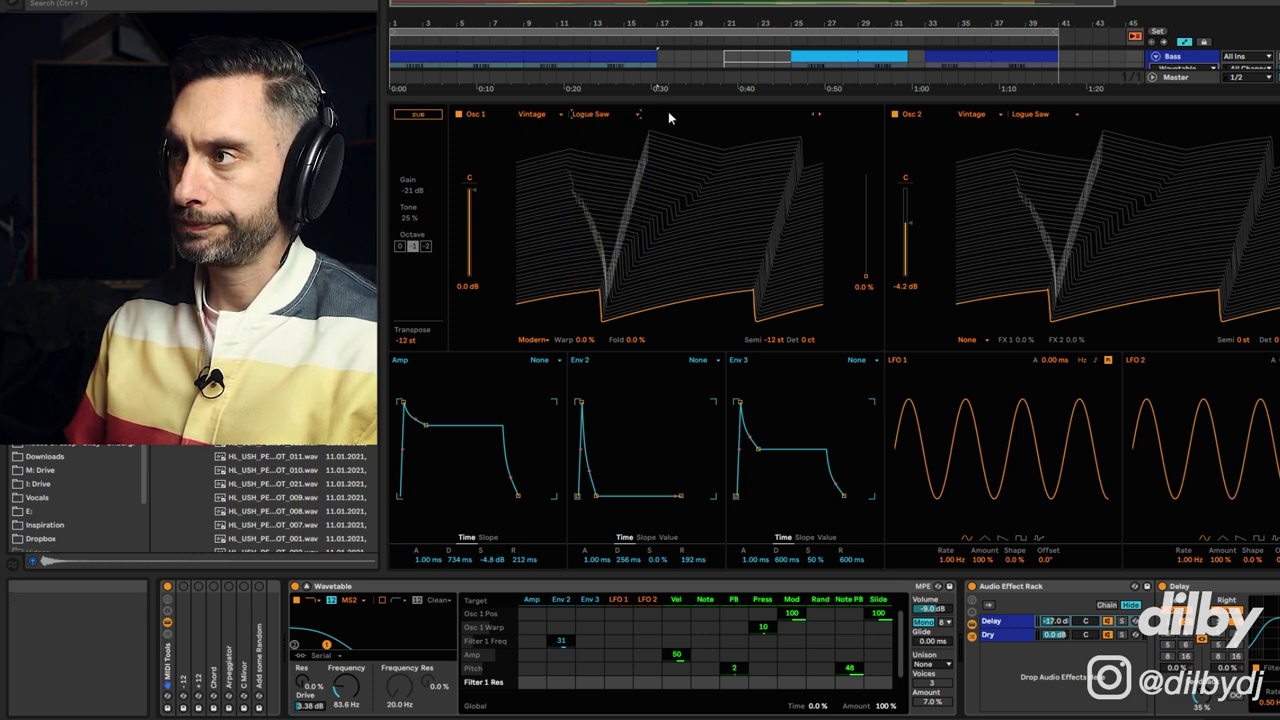
# - Compare the bass sound during playback with Wavetable's Osc 2 switched off and on
pyautogui.click(895, 115)
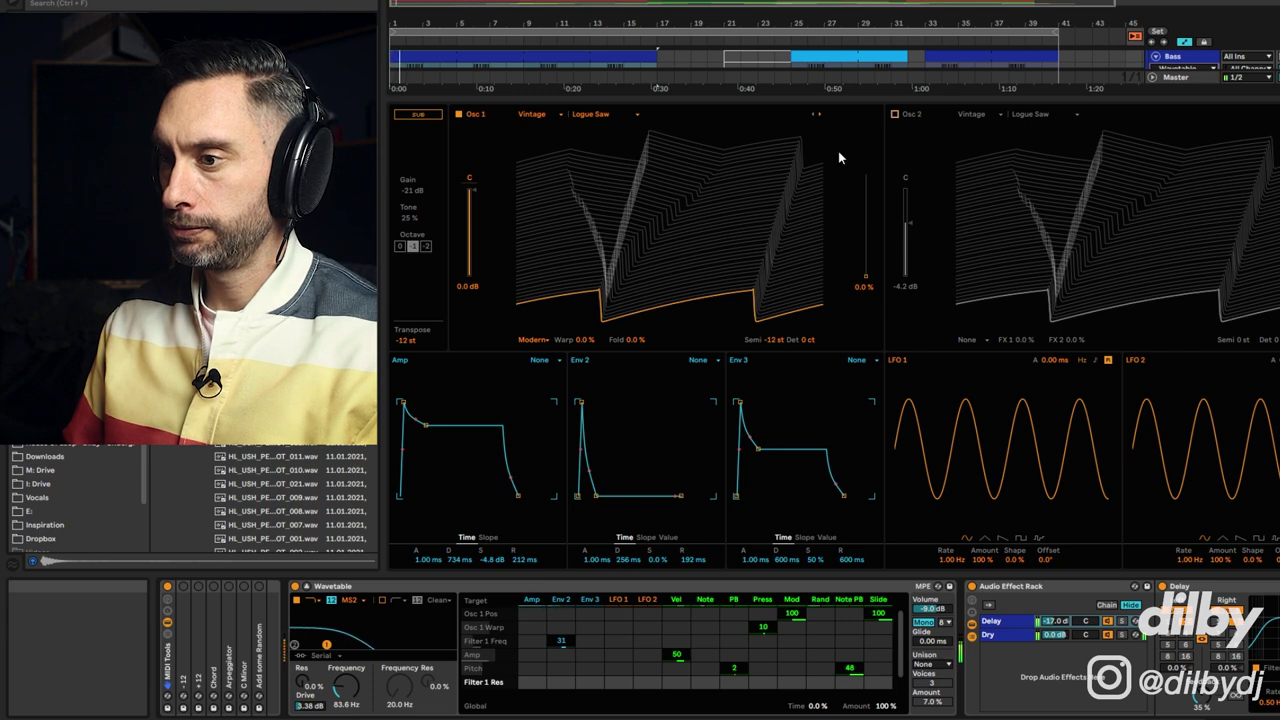
pyautogui.click(895, 115)
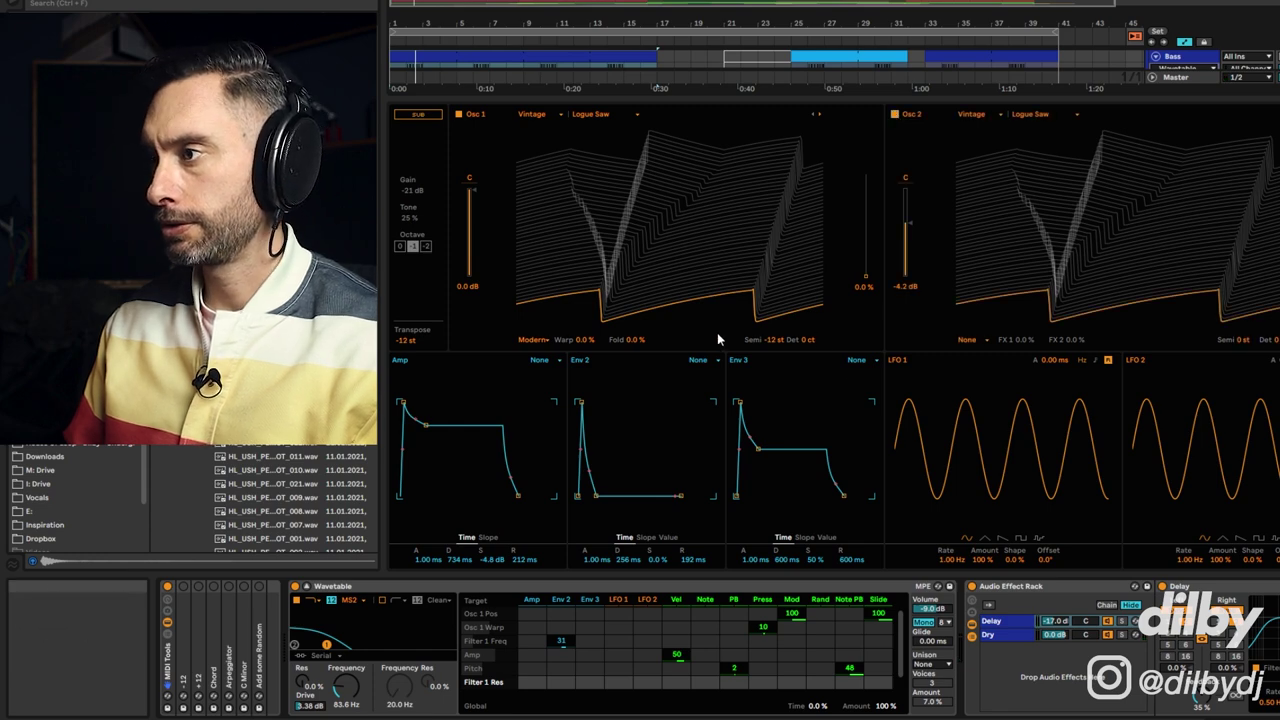
pyautogui.click(894, 114)
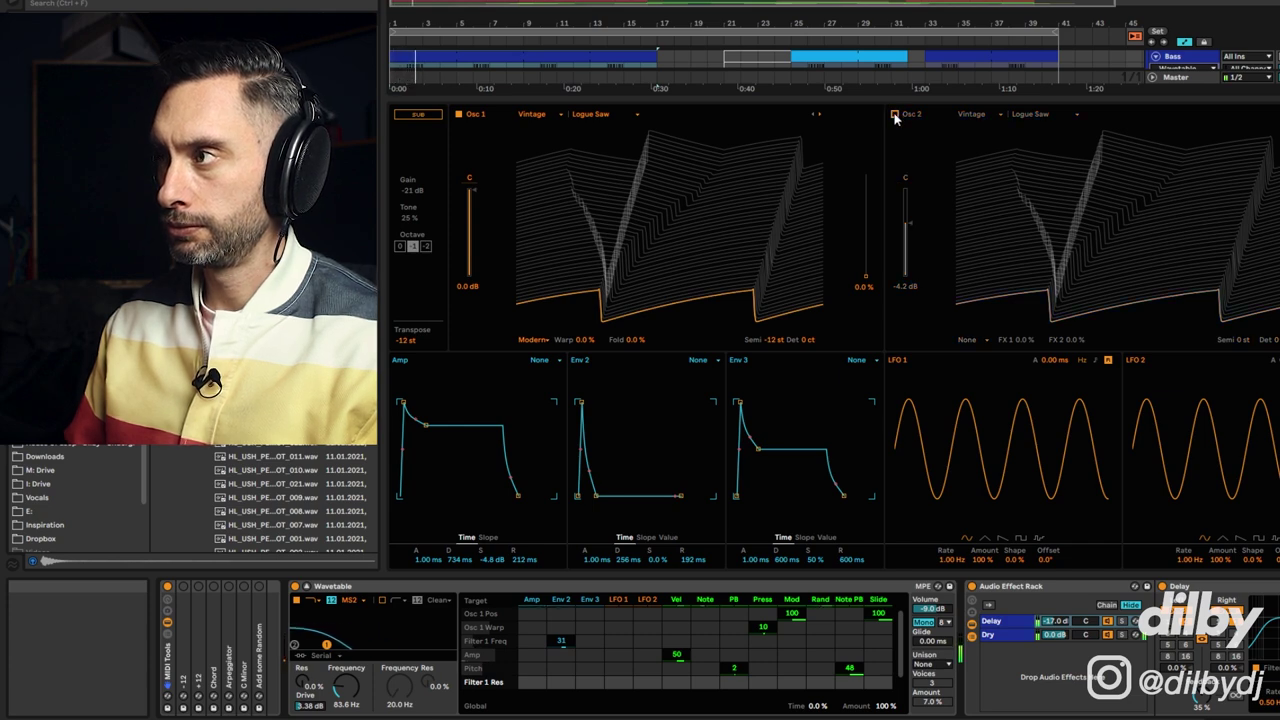
pyautogui.click(894, 114)
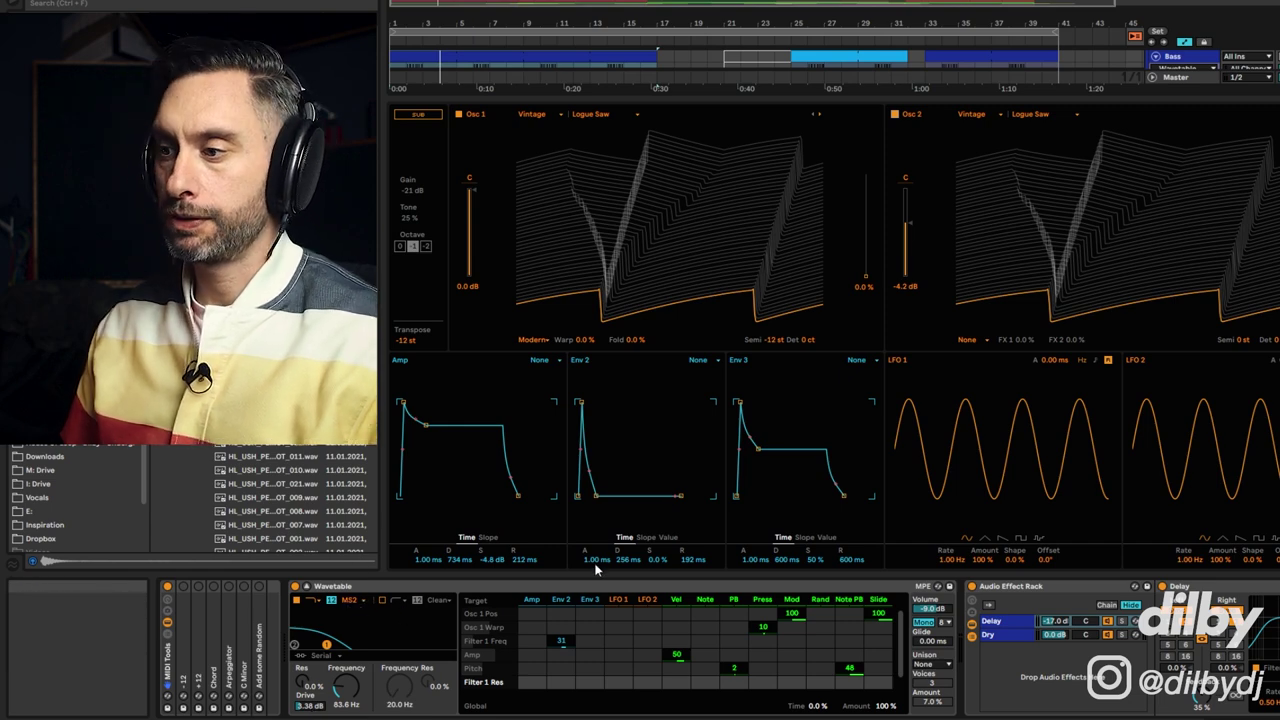
# - Audition the bass with Env 2's modulation of Filter 1 Freq reduced to 1.6, and undo the change
pyautogui.click(561, 627)
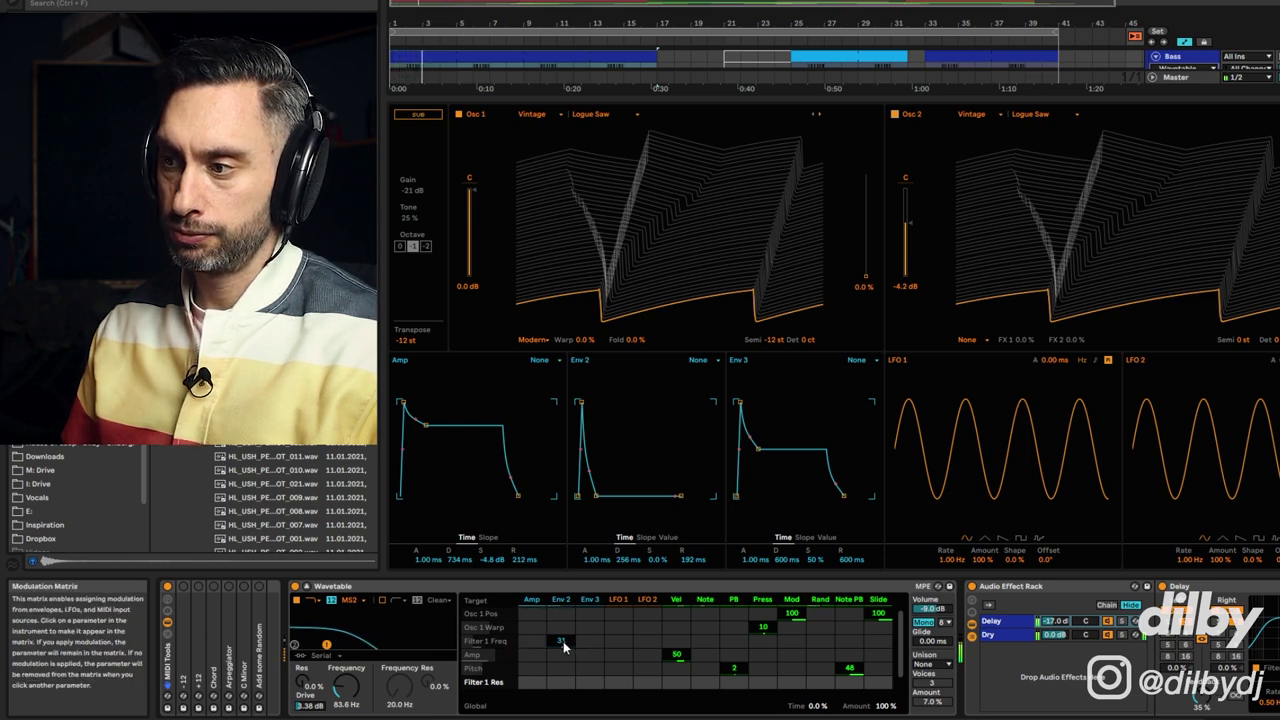
pyautogui.moveTo(561, 640); pyautogui.dragTo(561, 681)
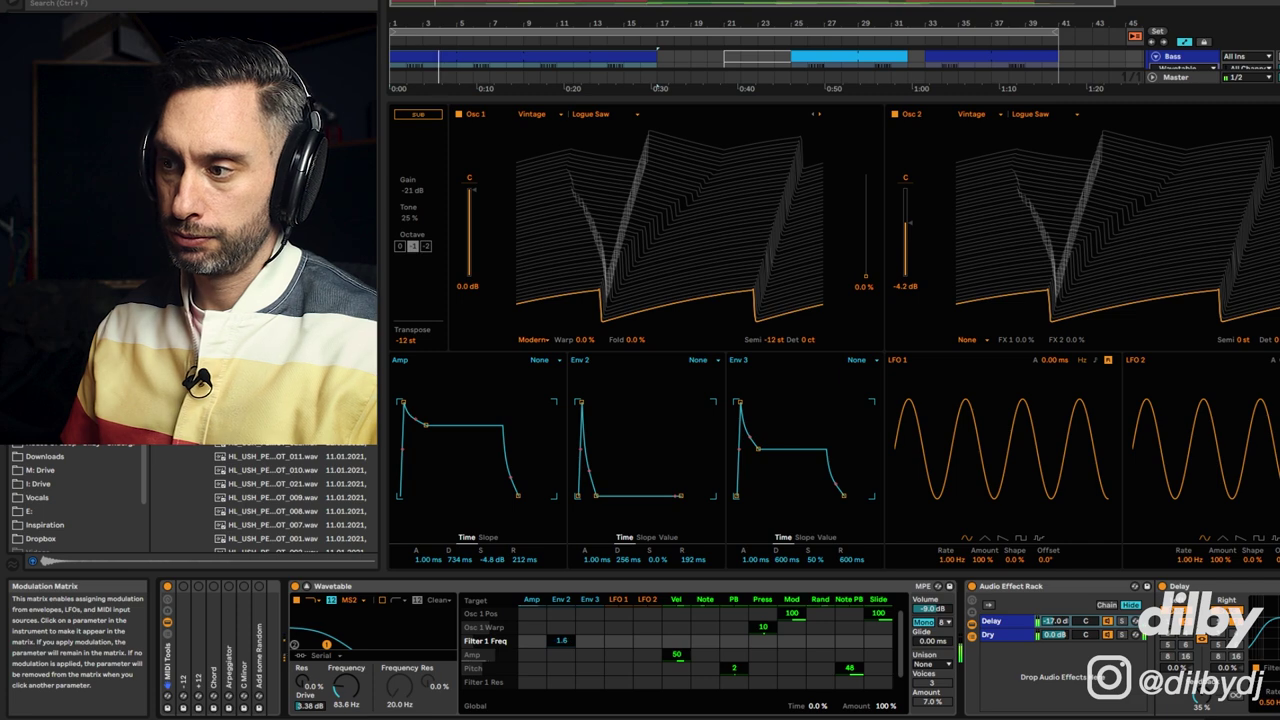
pyautogui.hotkey('ctrl', 'z')
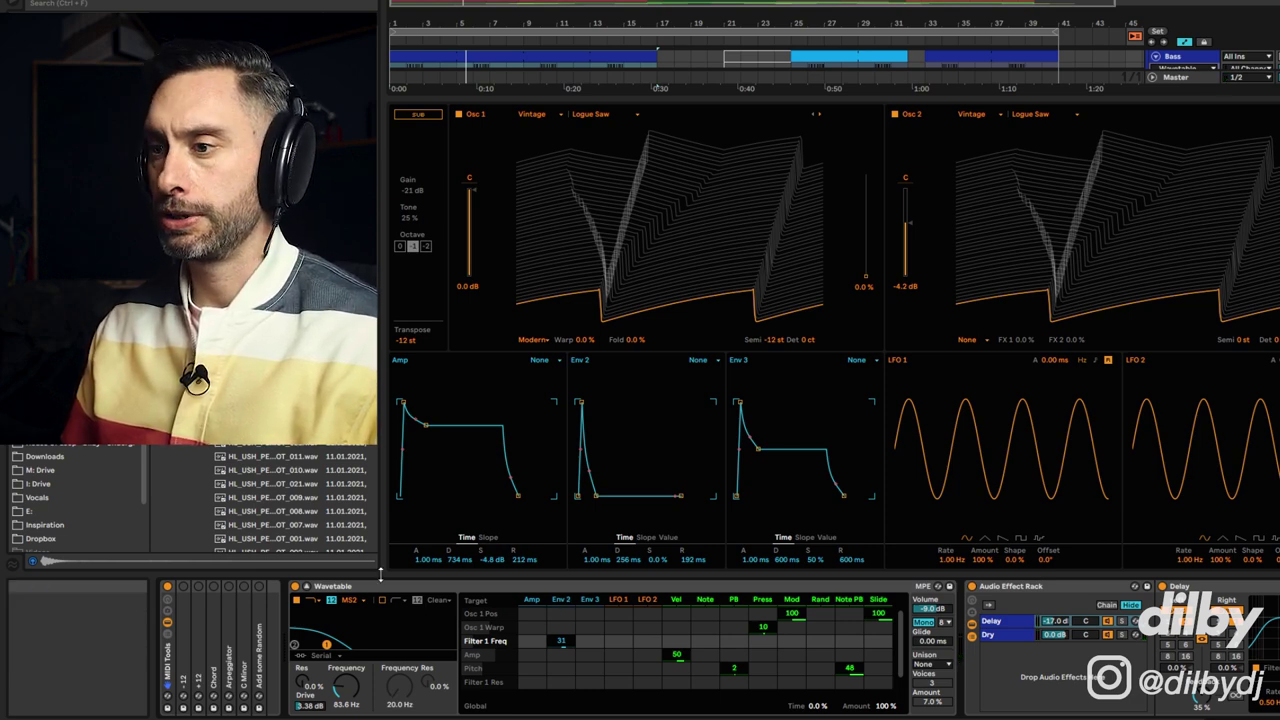
# - Collapse the expanded Wavetable view, show its Amp envelope modulation source, and bring the Audio Effect Rack into view
pyautogui.click(306, 586)
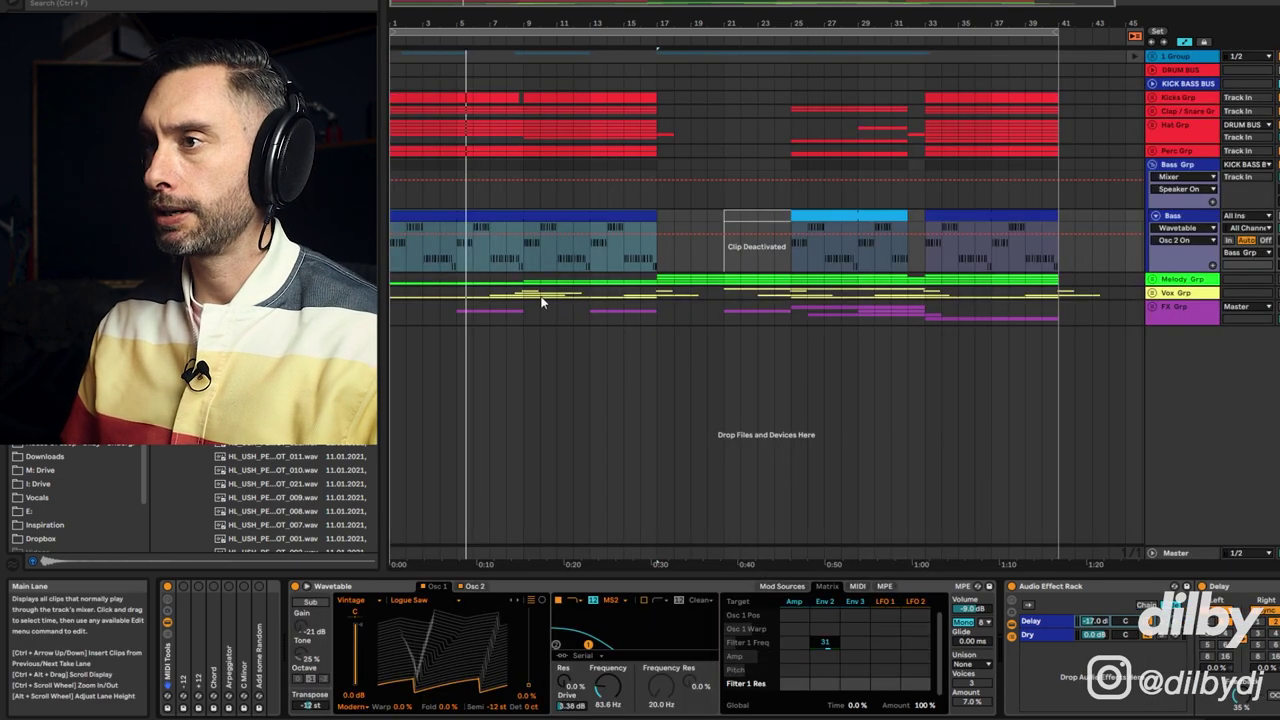
pyautogui.click(796, 604)
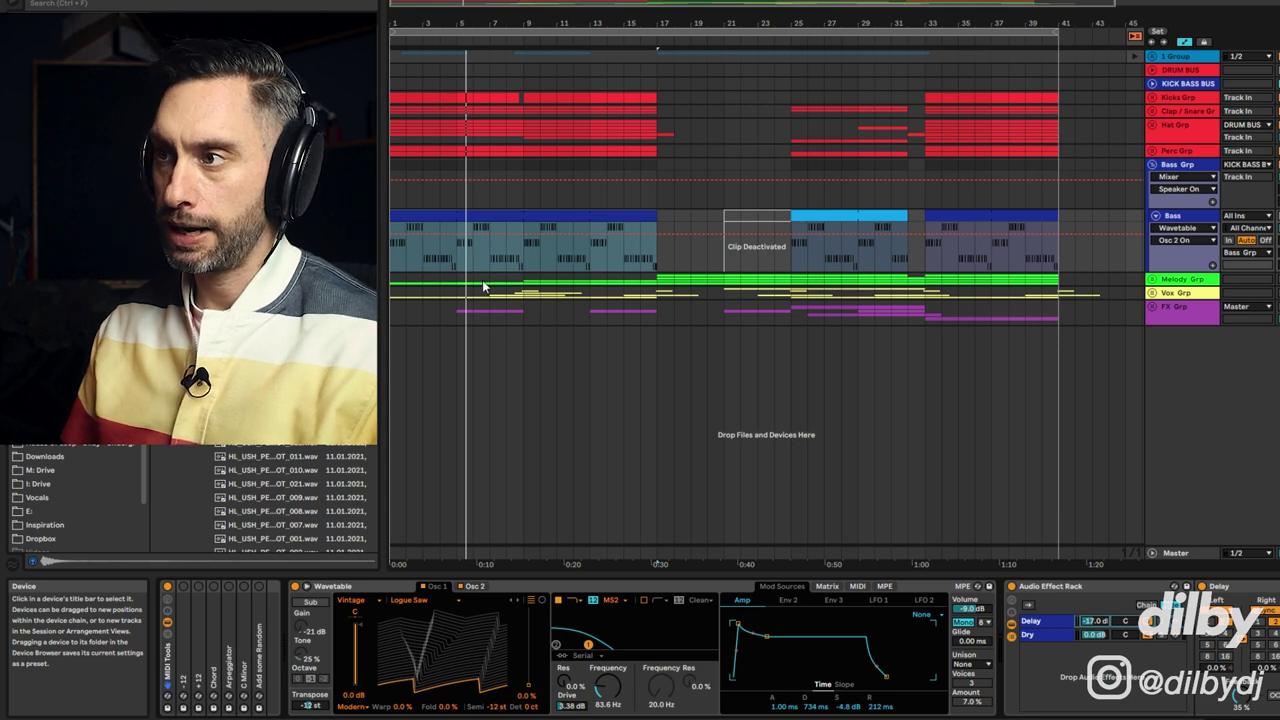
pyautogui.click(1200, 716)
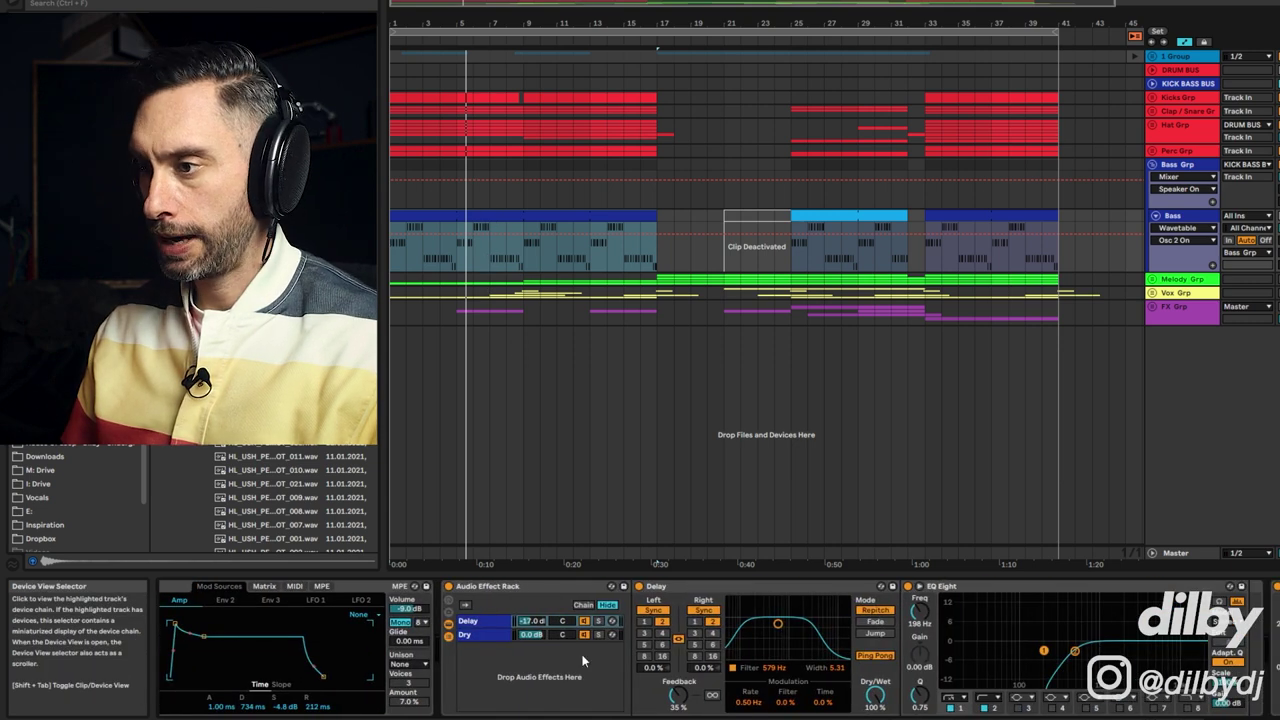
# - Examine the Delay chain in the Bass track's Audio Effect Rack and audition the bass with its parallel delay
pyautogui.click(477, 624)
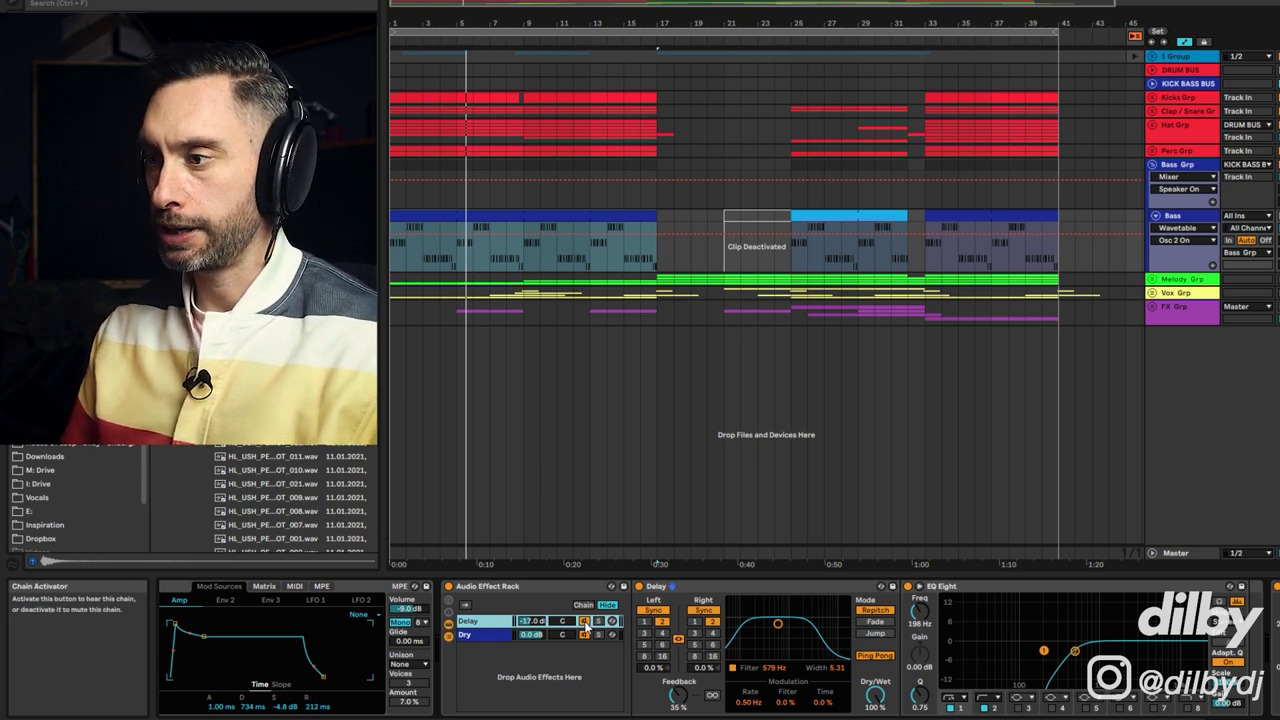
pyautogui.press('space')
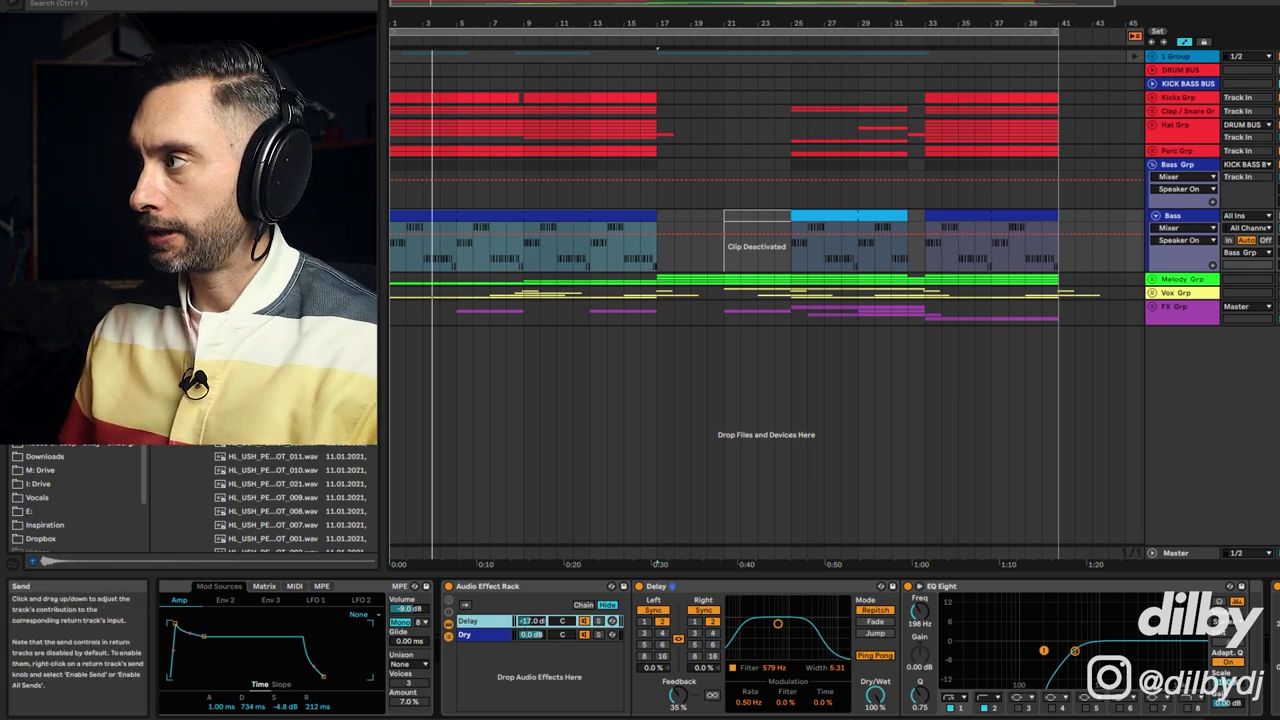
pyautogui.press('space')
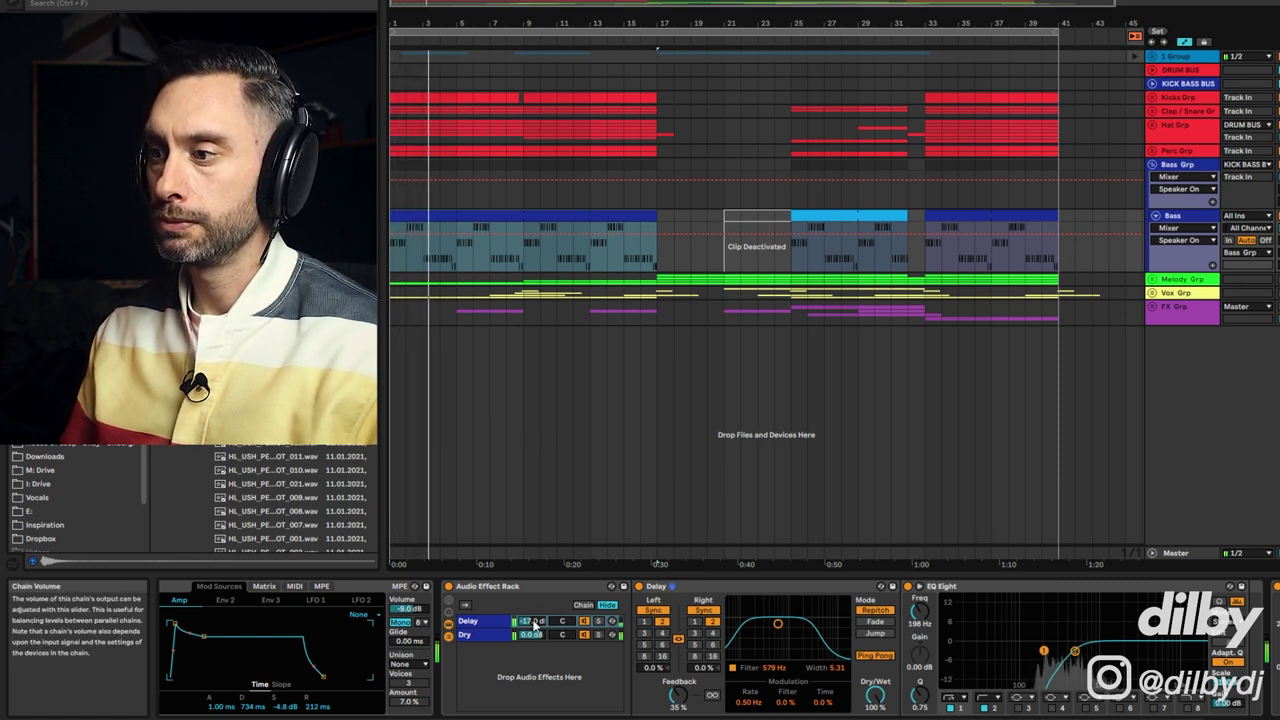
pyautogui.click(500, 622)
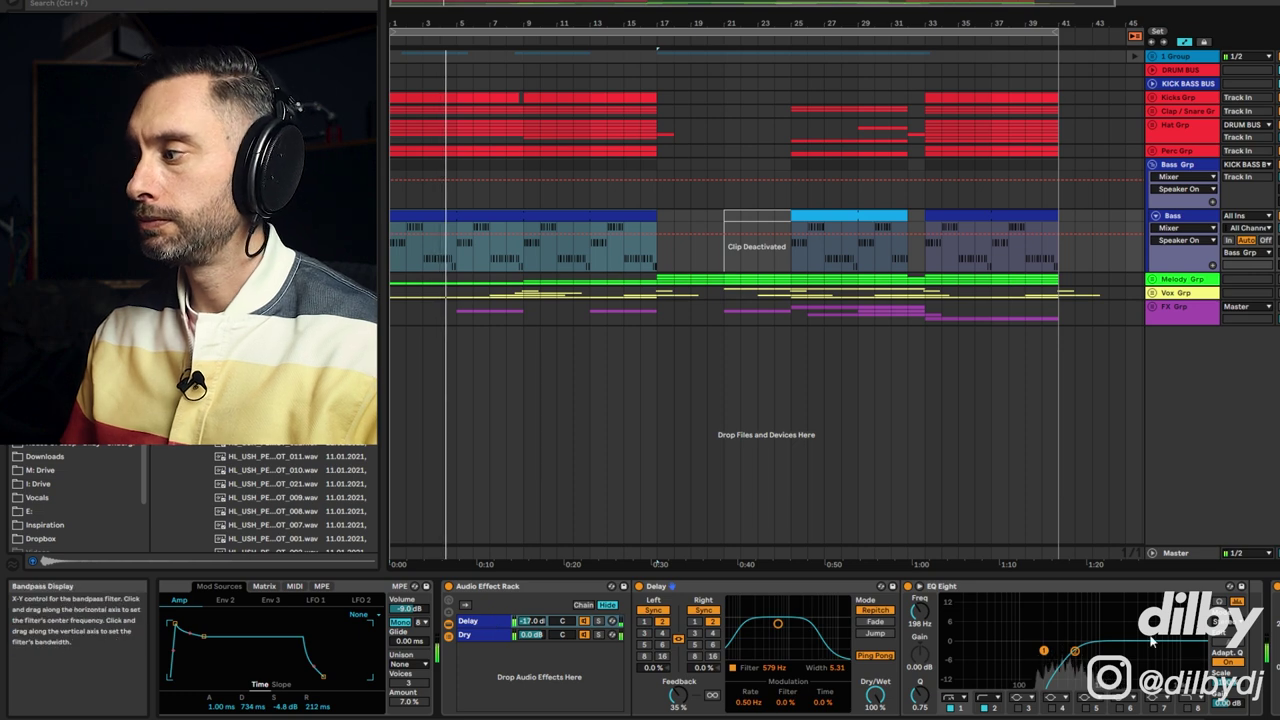
# - Inspect the LFOTool volume curve in the Bass device chain, and play the bass section from bar 25
pyautogui.hscroll(5, 718, 648)
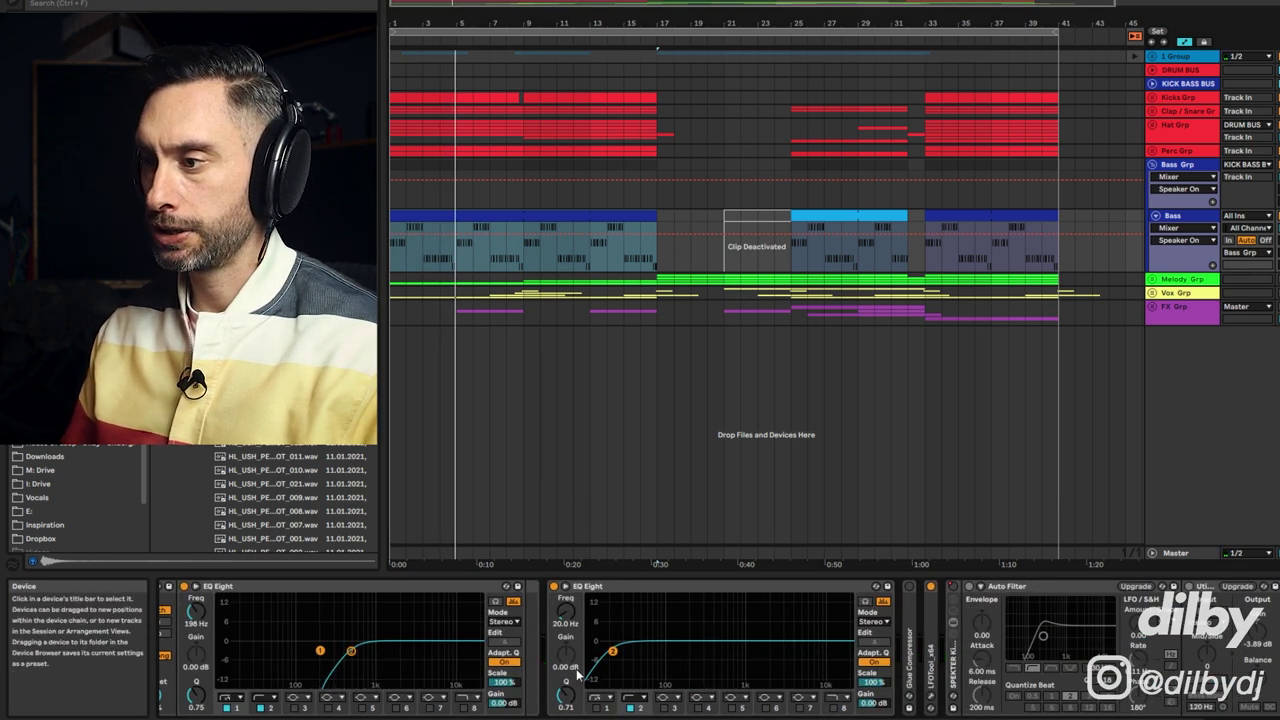
pyautogui.click(932, 609)
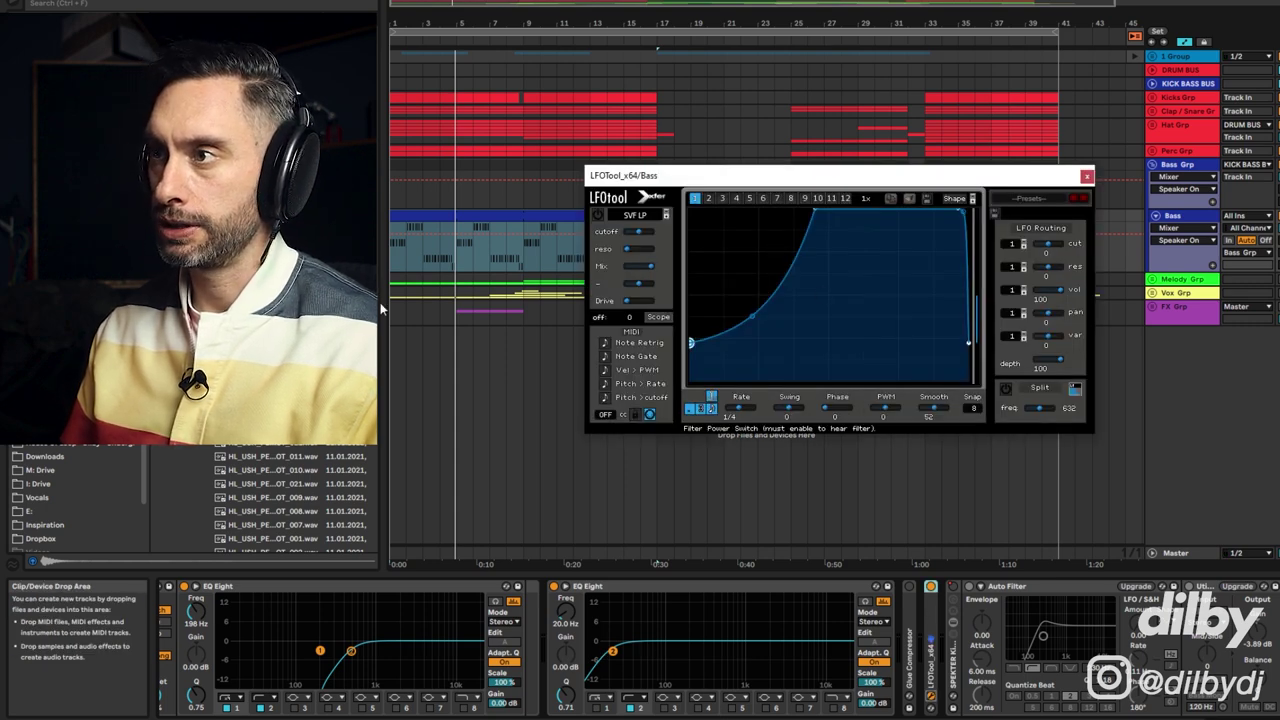
pyautogui.click(1087, 177)
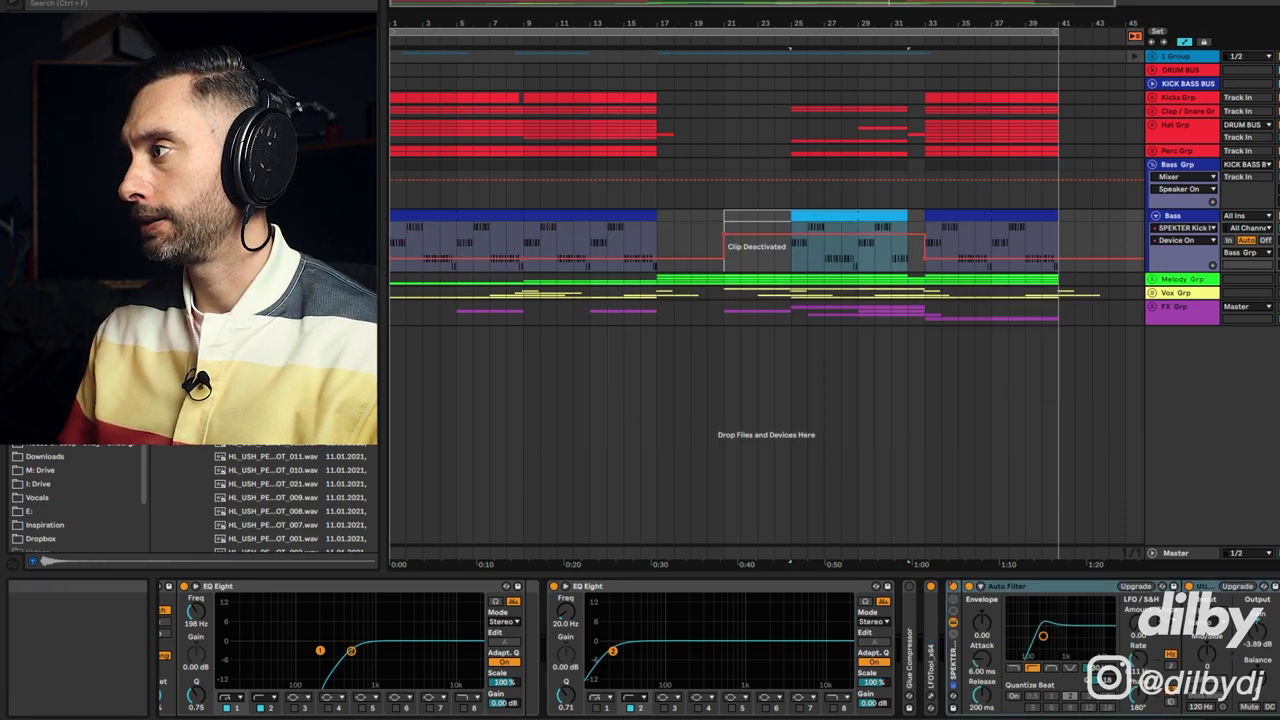
pyautogui.press('space')
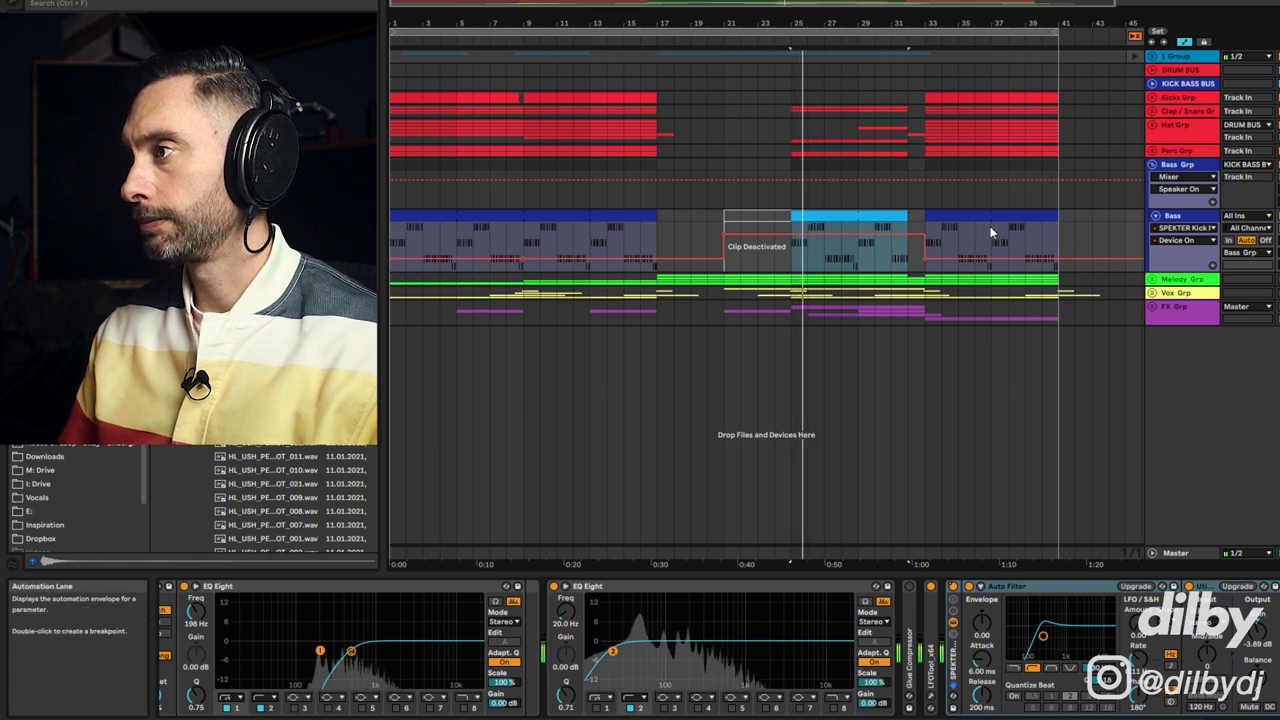
# - Expand the Piano track inside Melody Grp and show its device chain
pyautogui.click(951, 217)
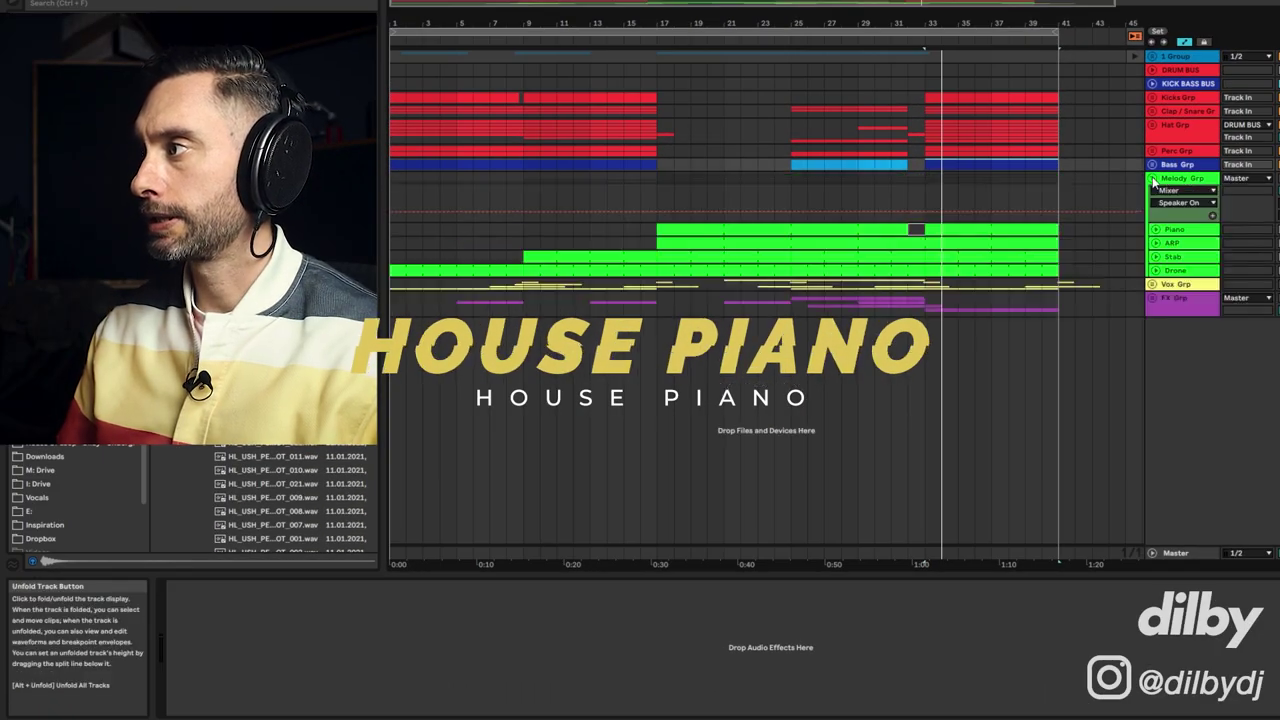
pyautogui.click(1185, 178)
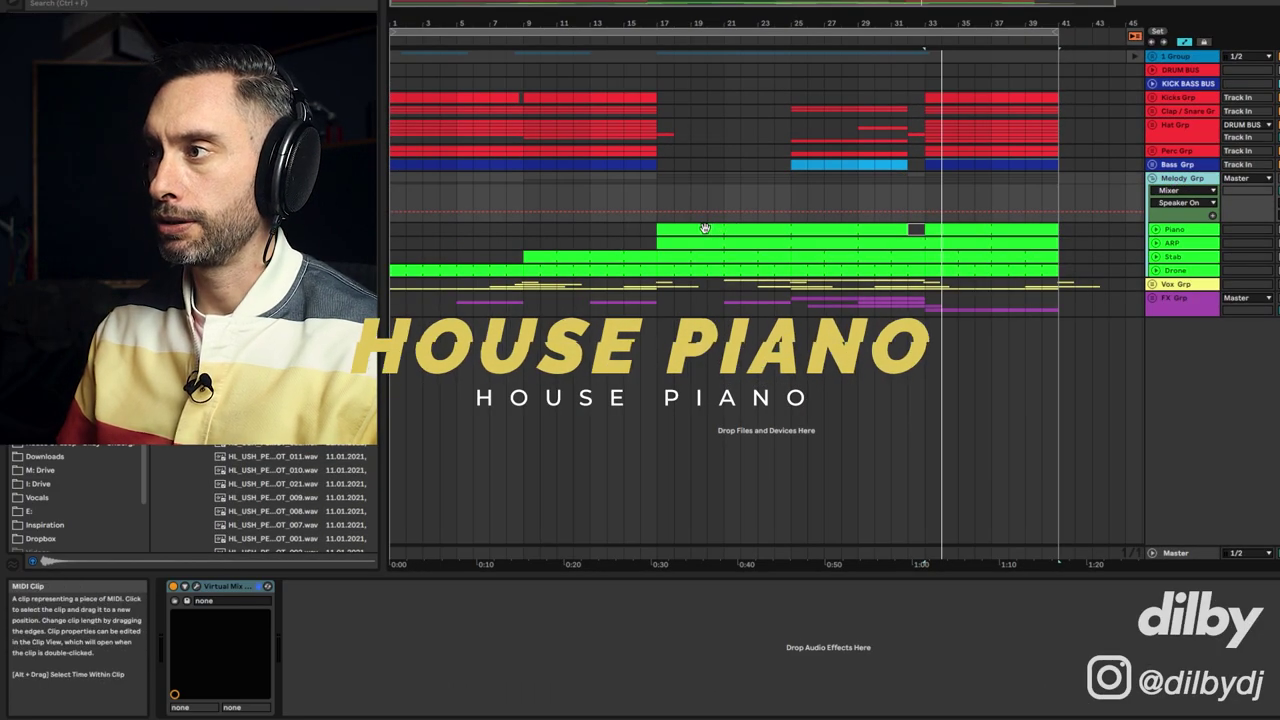
pyautogui.click(1178, 229)
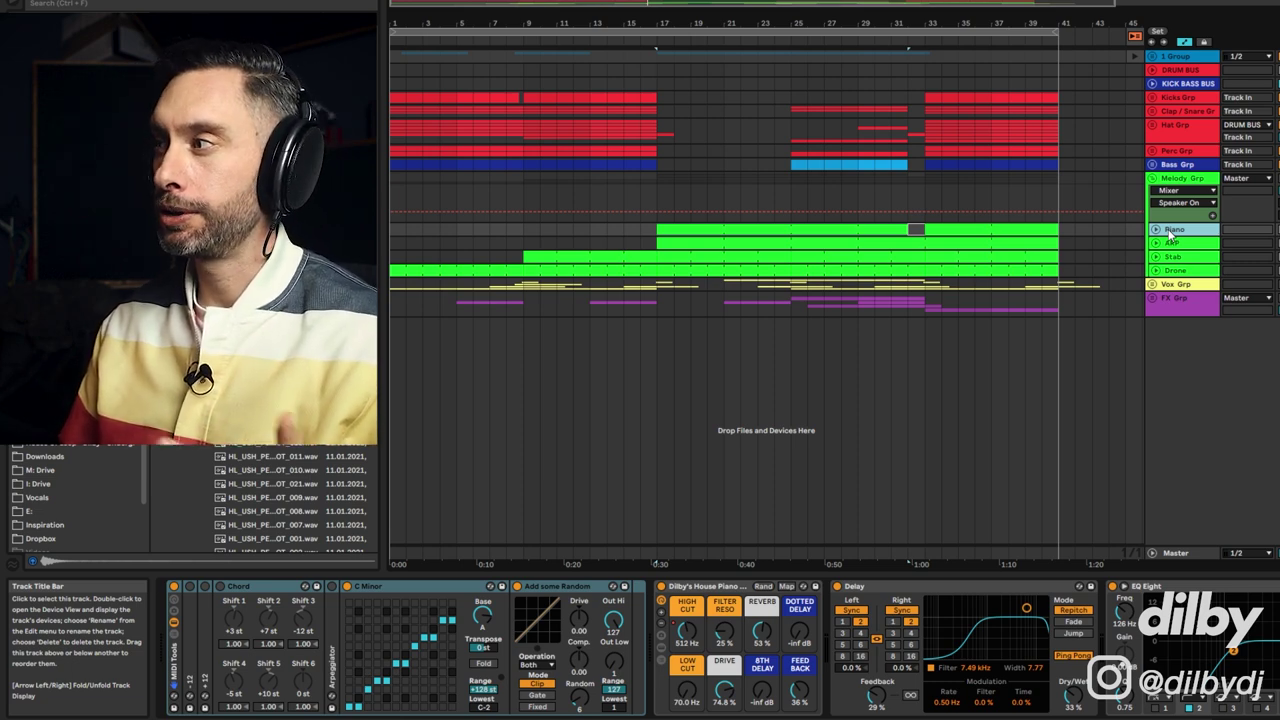
pyautogui.click(1157, 231)
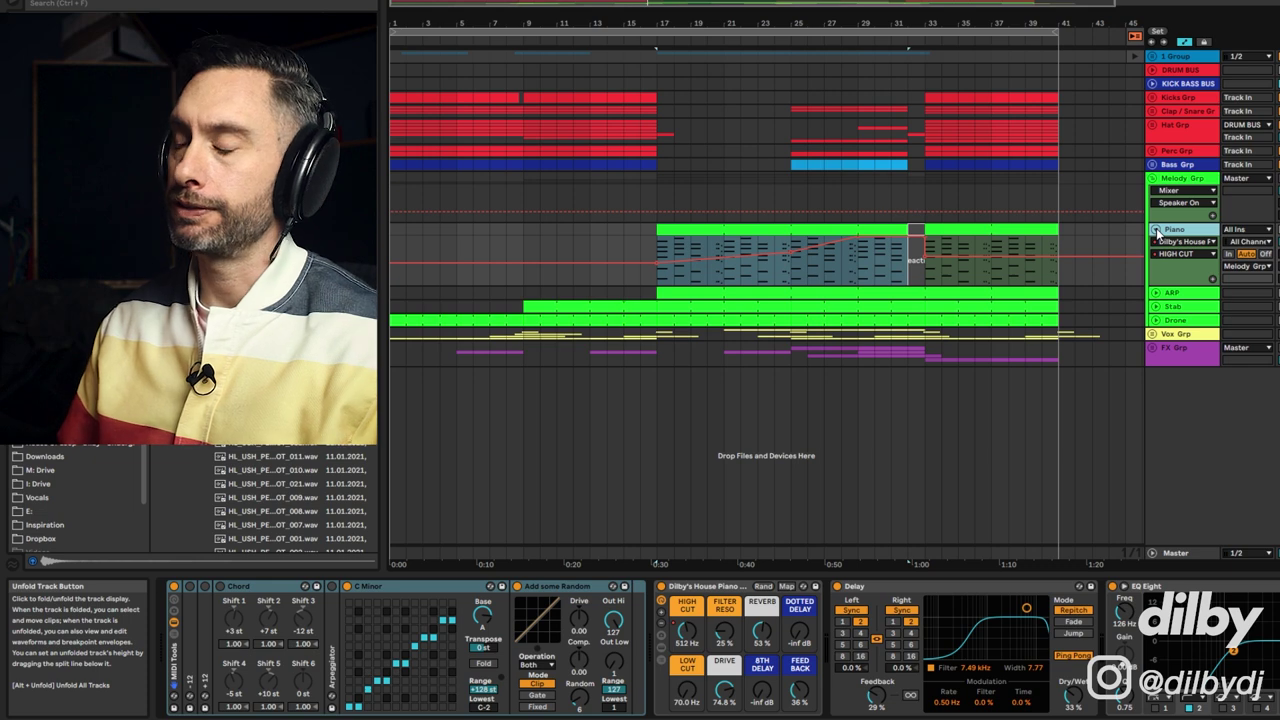
# - Select the Dilby's House Piano rack and audition the piano part from bar 21
pyautogui.click(716, 245)
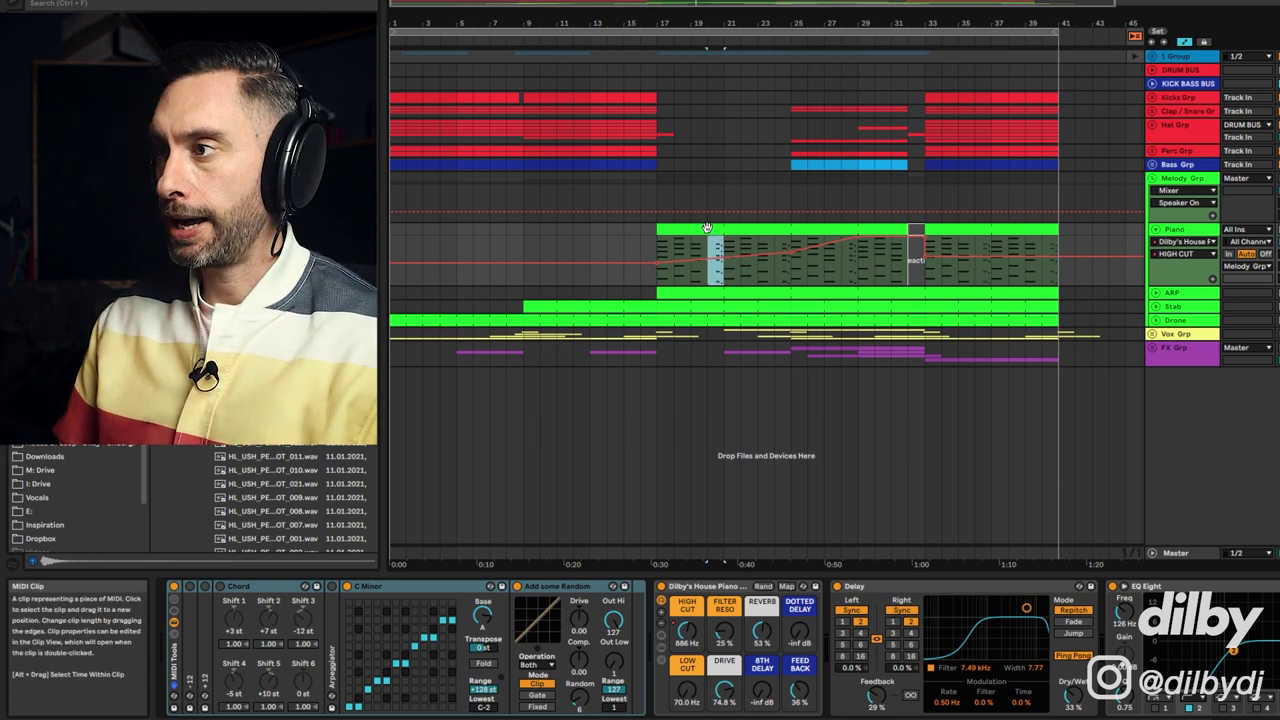
pyautogui.click(716, 248)
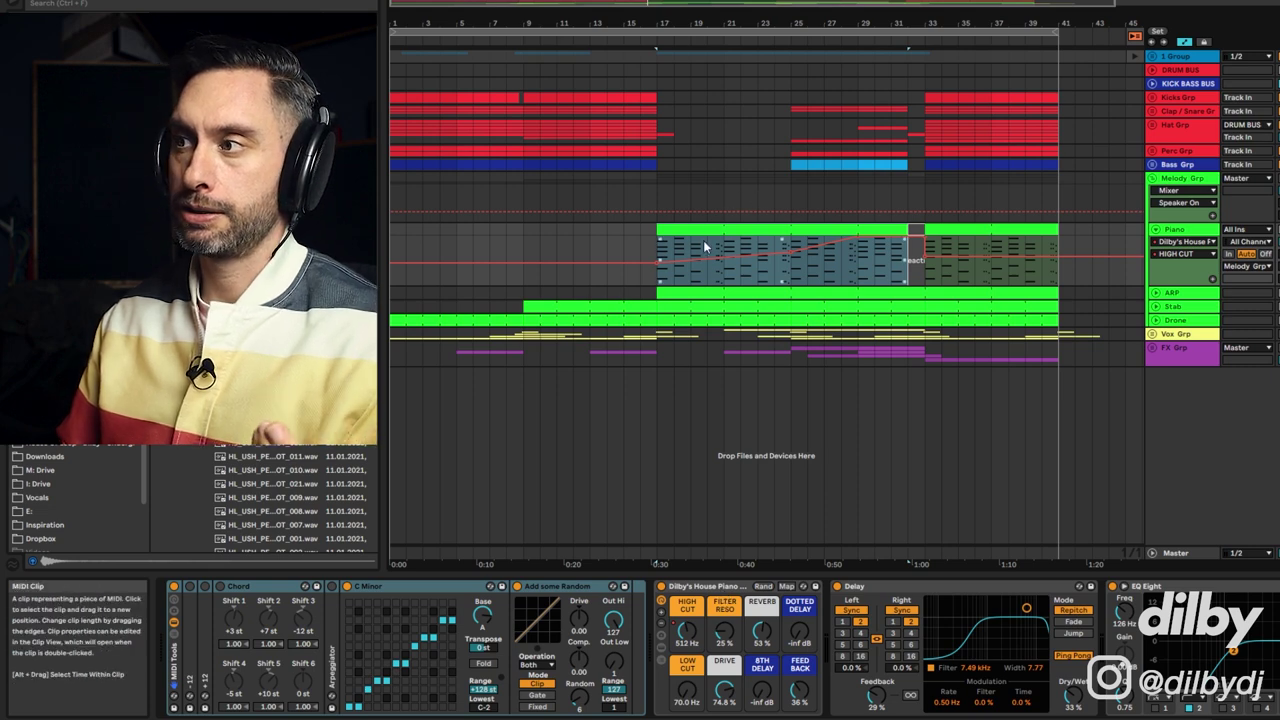
pyautogui.moveTo(708, 242); pyautogui.dragTo(741, 242)
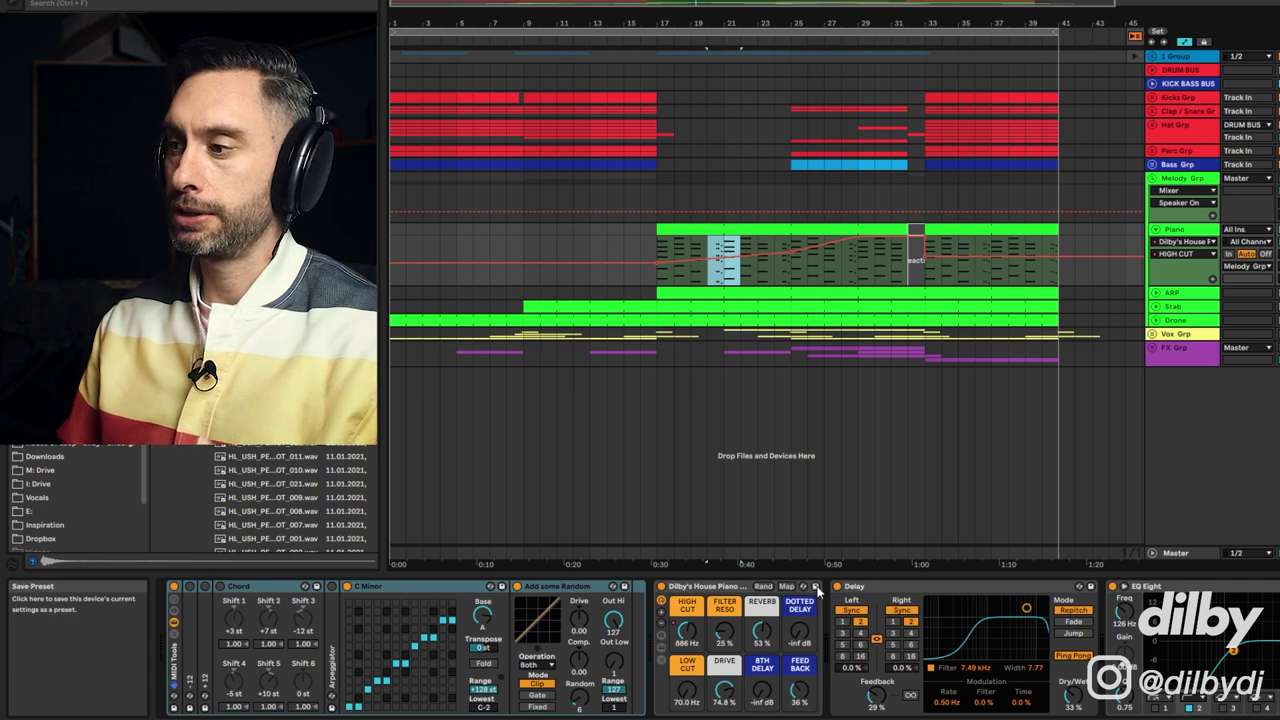
pyautogui.click(736, 590)
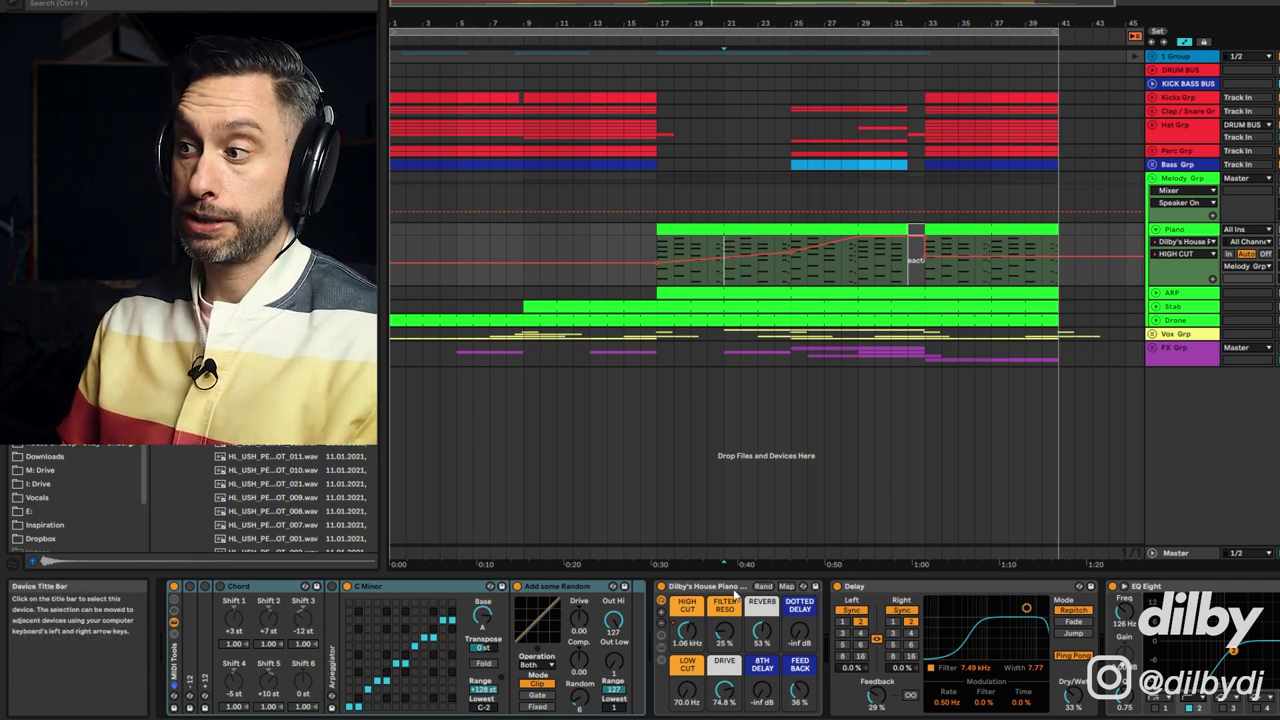
pyautogui.click(736, 590)
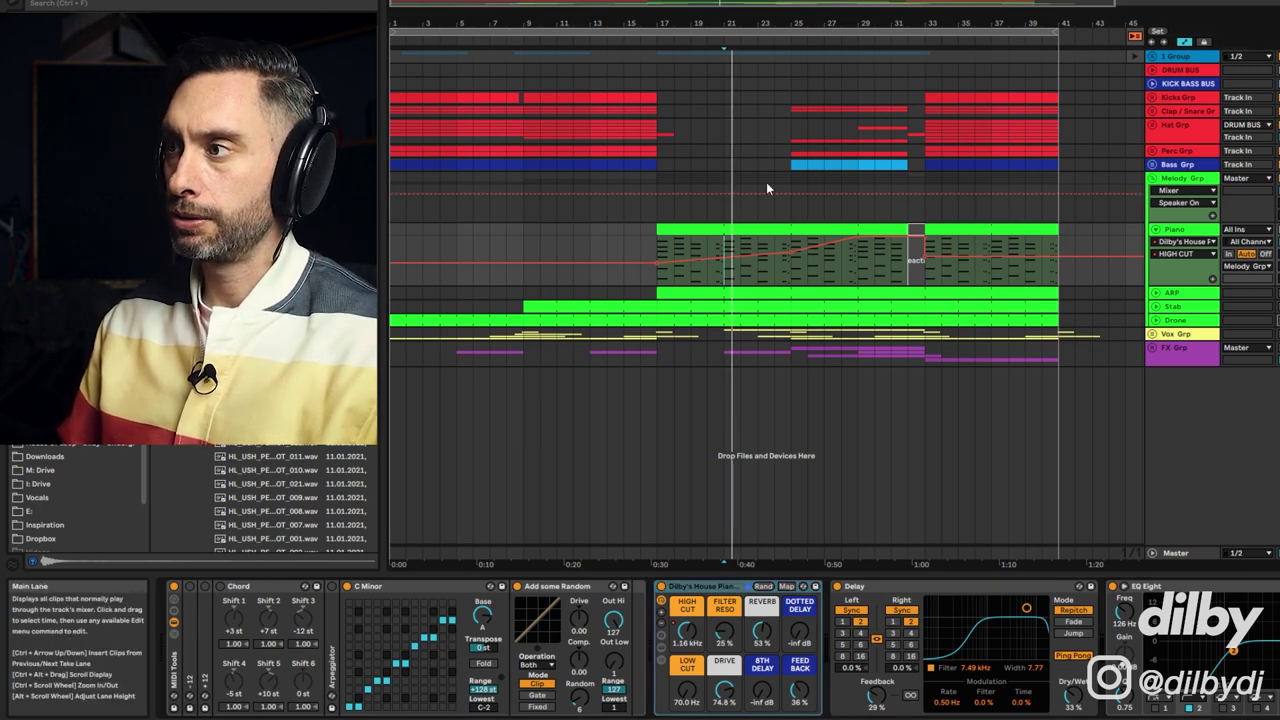
pyautogui.press('space')
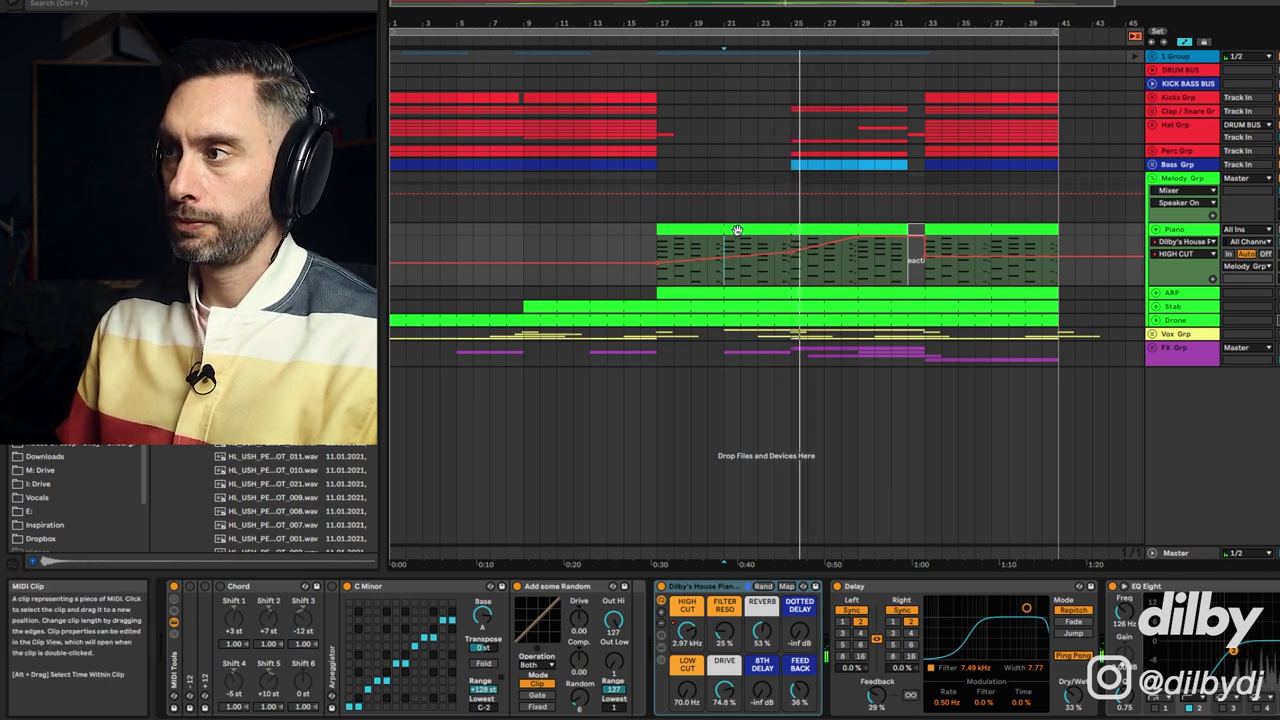
# - Open the piano's MIDI clip and examine the lowest notes of its first three chords
pyautogui.doubleClick(705, 230)
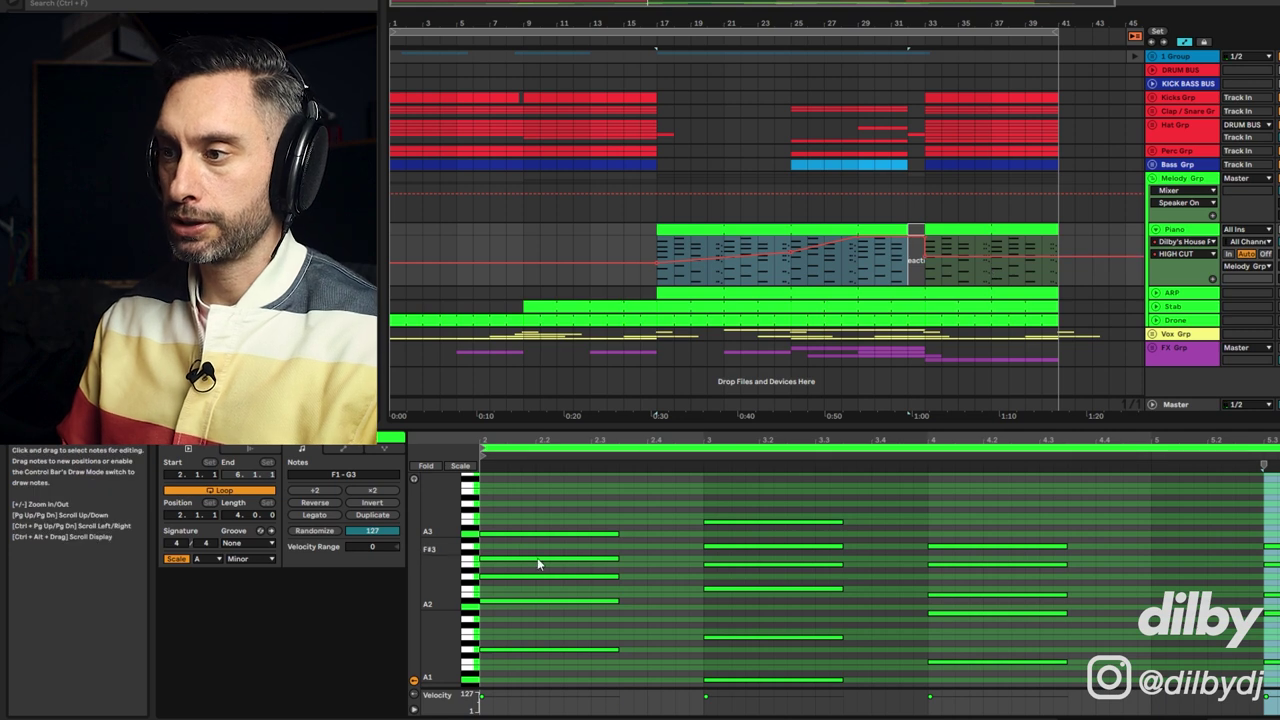
pyautogui.scroll(-5, 690, 546)
pyautogui.click(588, 548)
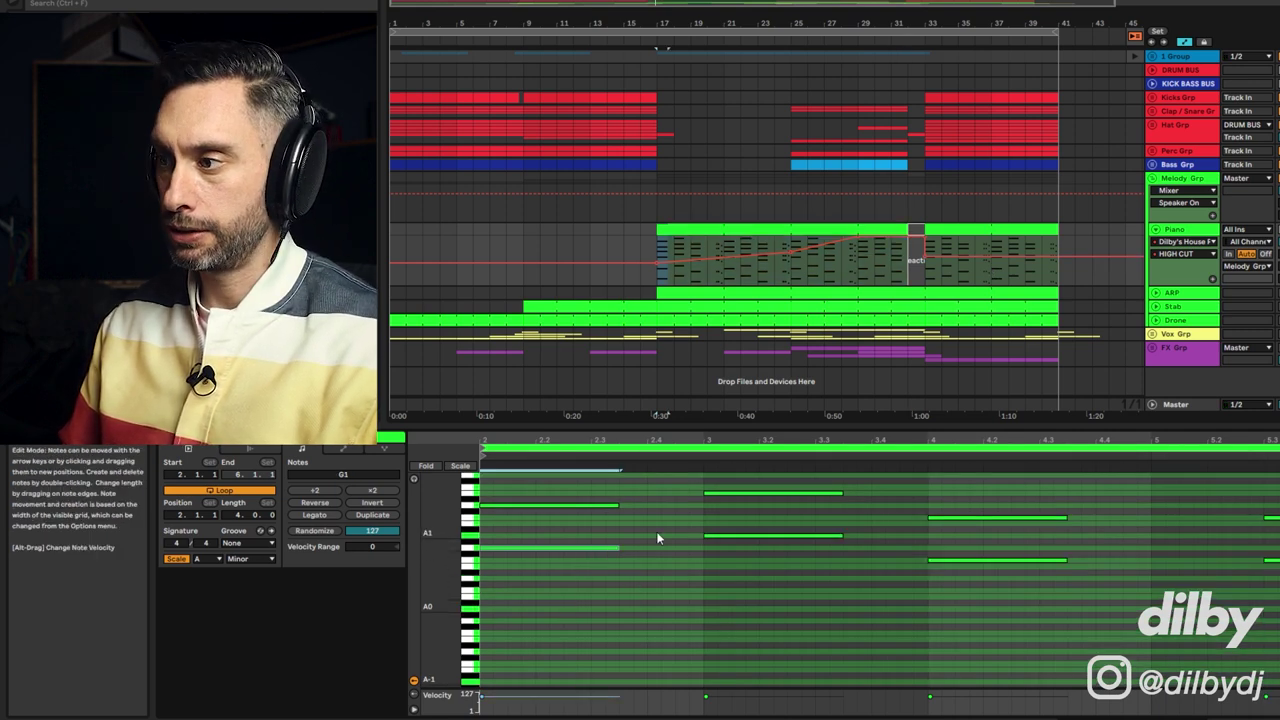
pyautogui.click(735, 535)
pyautogui.click(1022, 561)
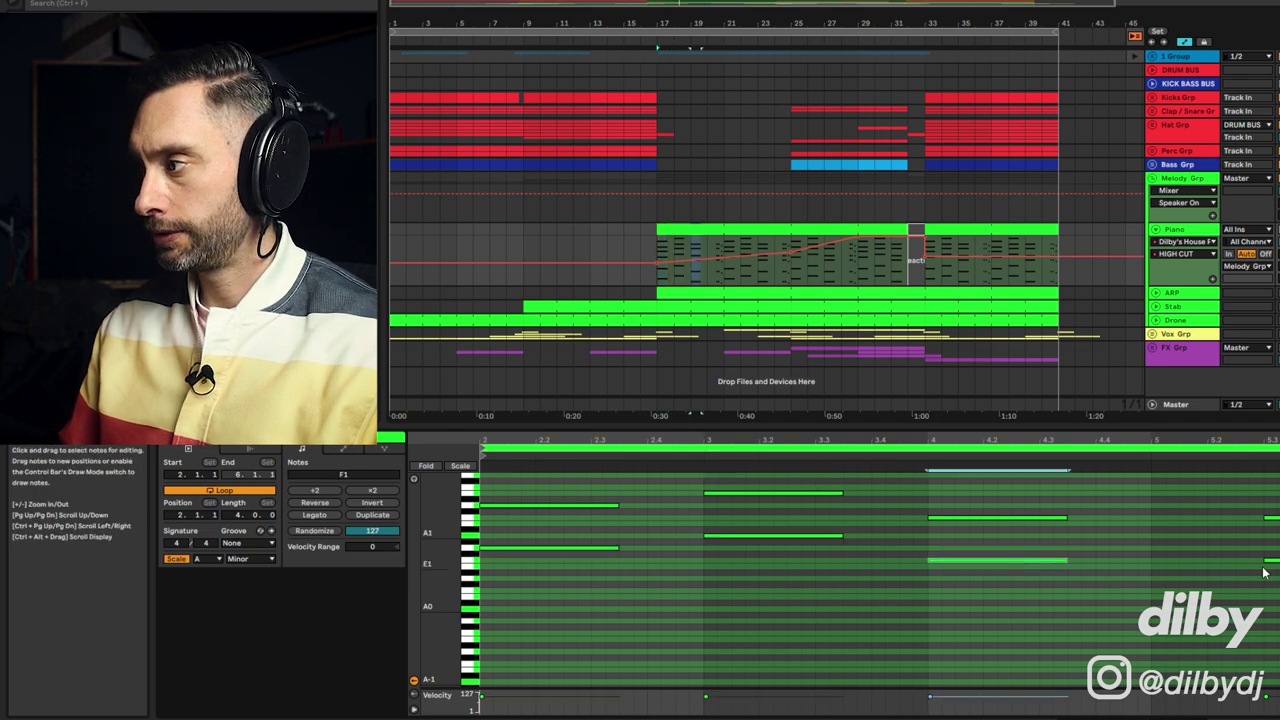
pyautogui.click(924, 552)
pyautogui.scroll(1, 924, 550)
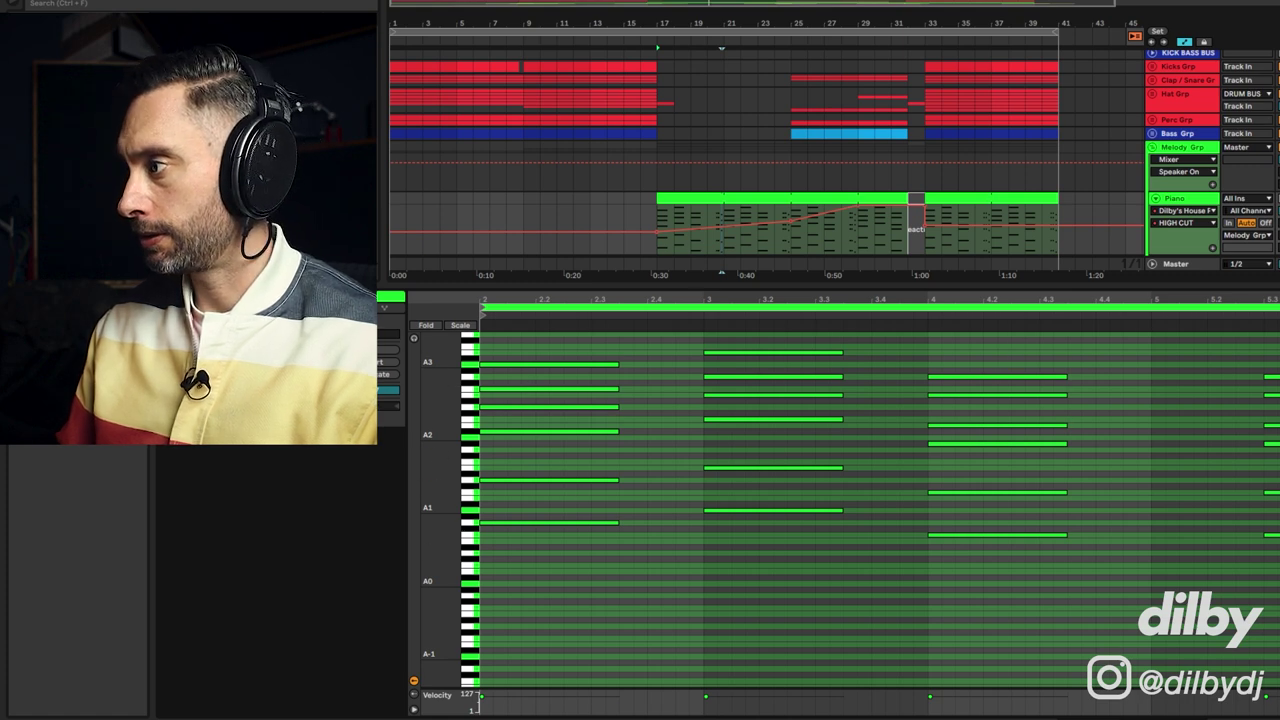
# - Try raising the first piano chord's lowest note an octave to G2, and inspect the chord's upper notes
pyautogui.click(567, 522)
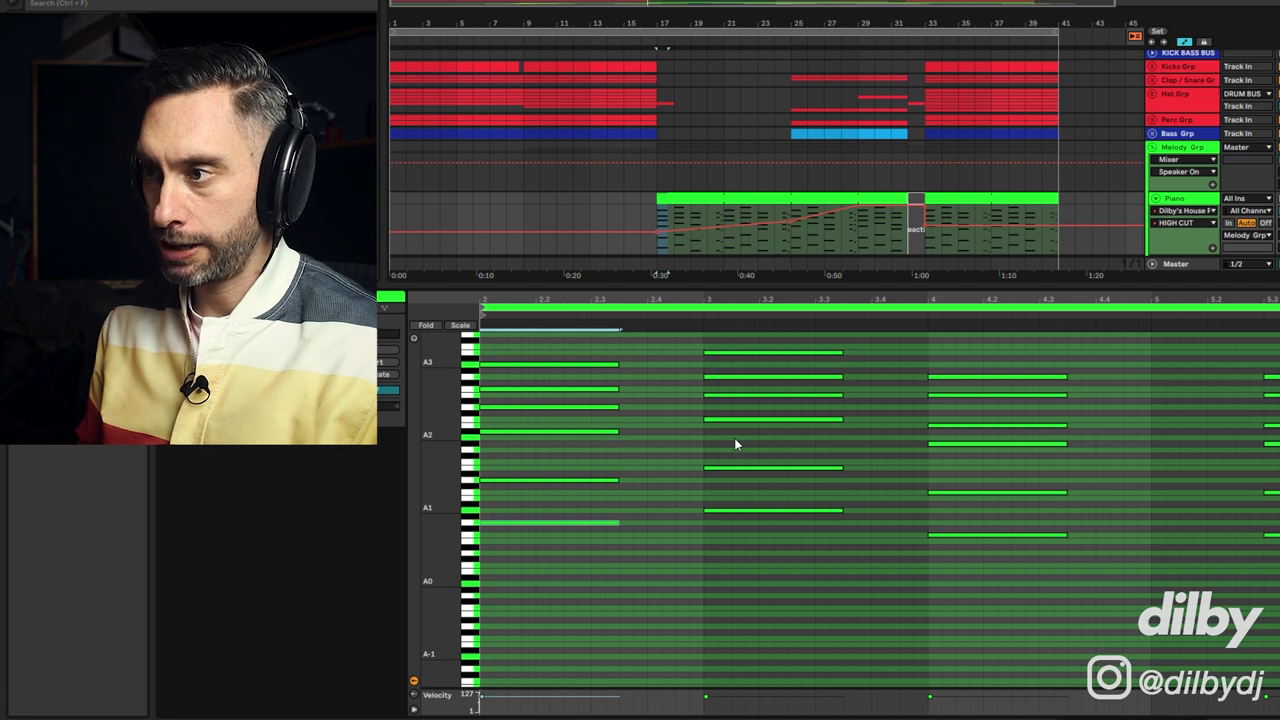
pyautogui.hotkey('shift', 'Up')
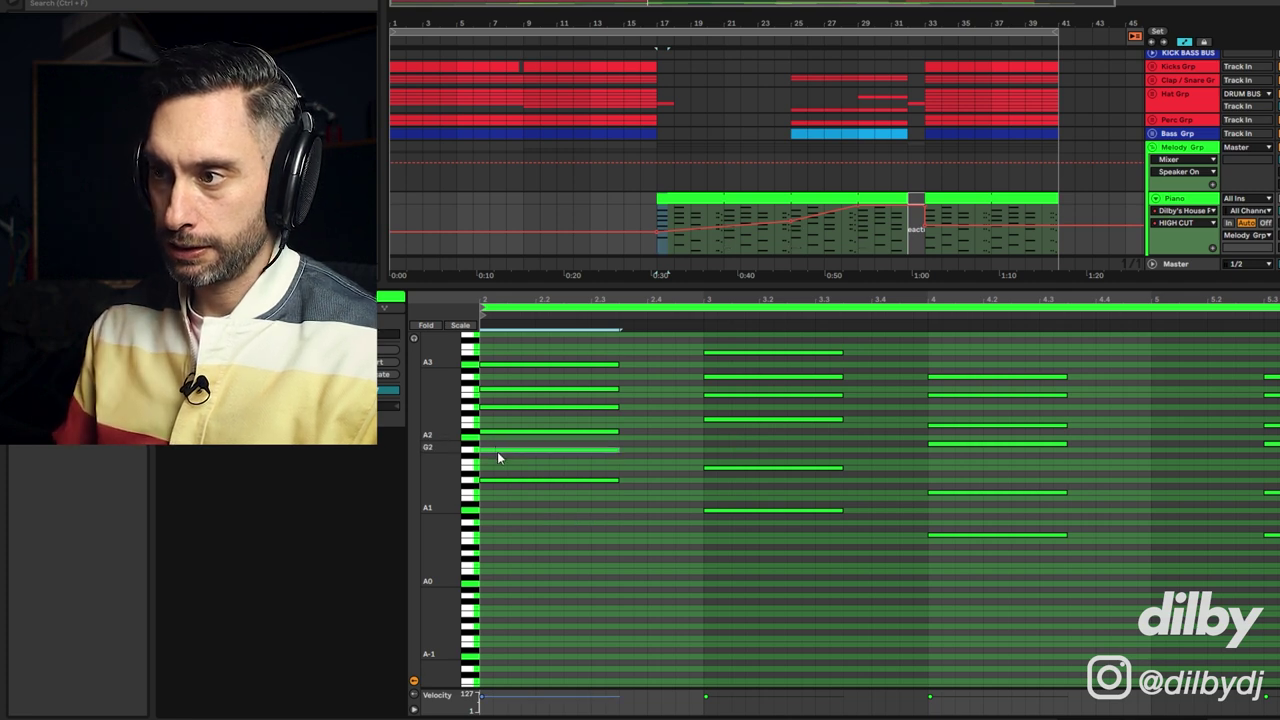
pyautogui.moveTo(527, 399); pyautogui.dragTo(503, 450)
pyautogui.click(527, 387)
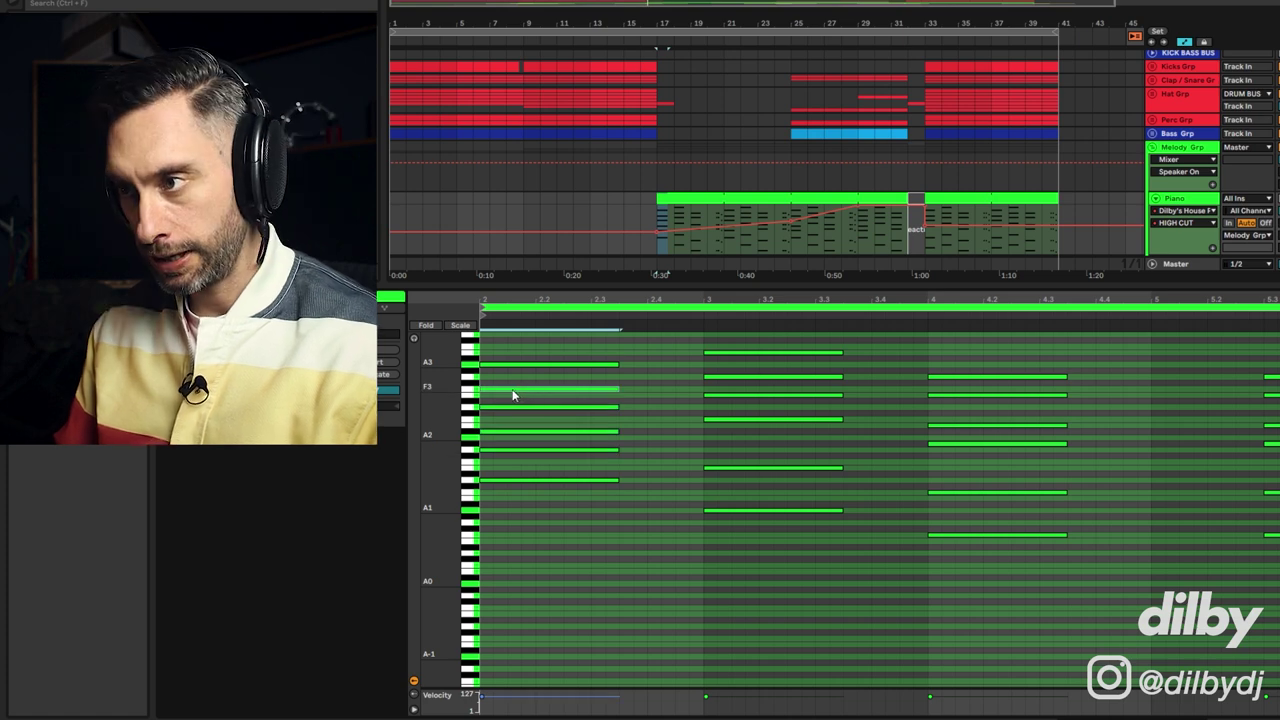
pyautogui.moveTo(512, 391); pyautogui.dragTo(520, 367)
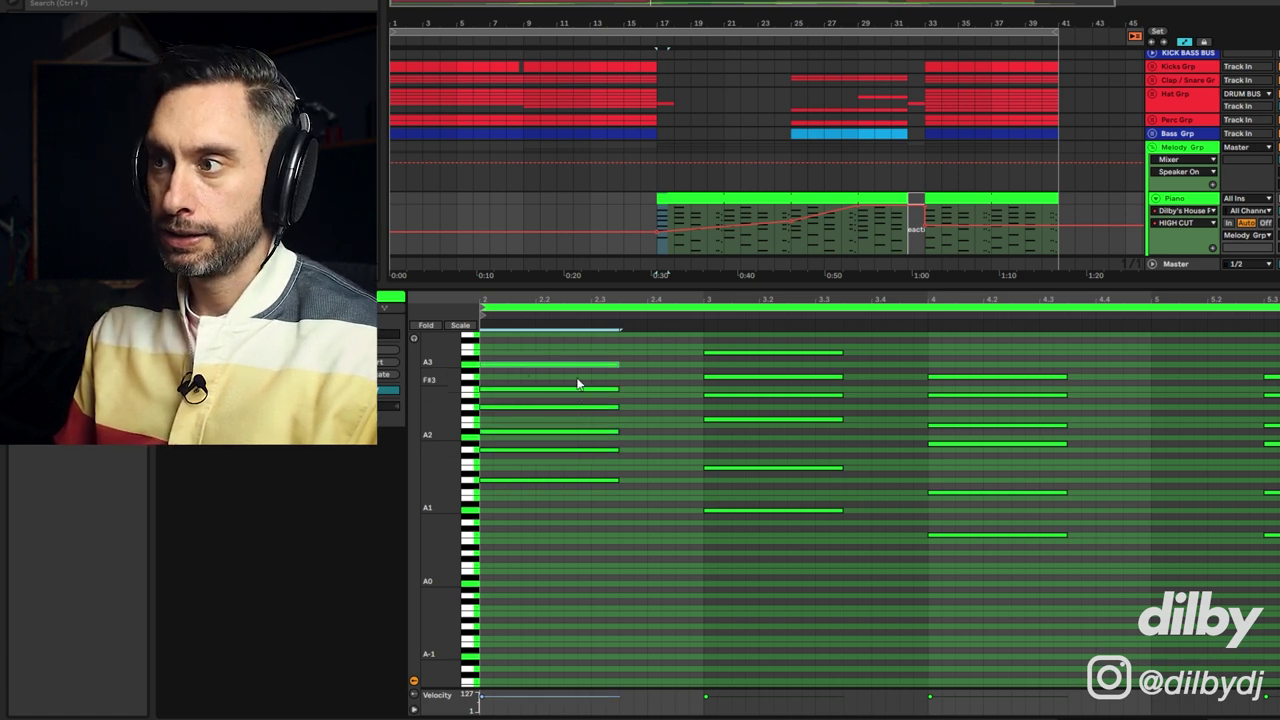
# - Compare the first piano chord's G note an octave lower and higher, and play the chord with it at G2
pyautogui.click(596, 450)
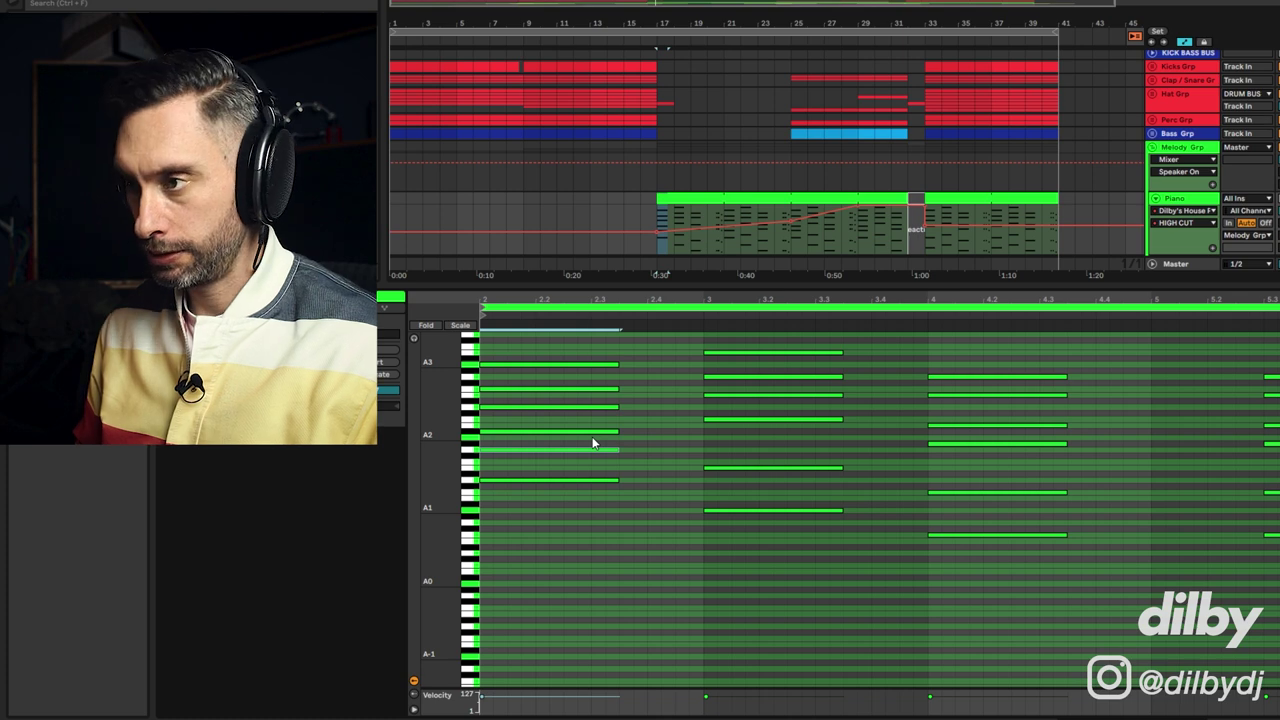
pyautogui.hotkey('shift', 'Down')
pyautogui.hotkey('ctrl', 'z')
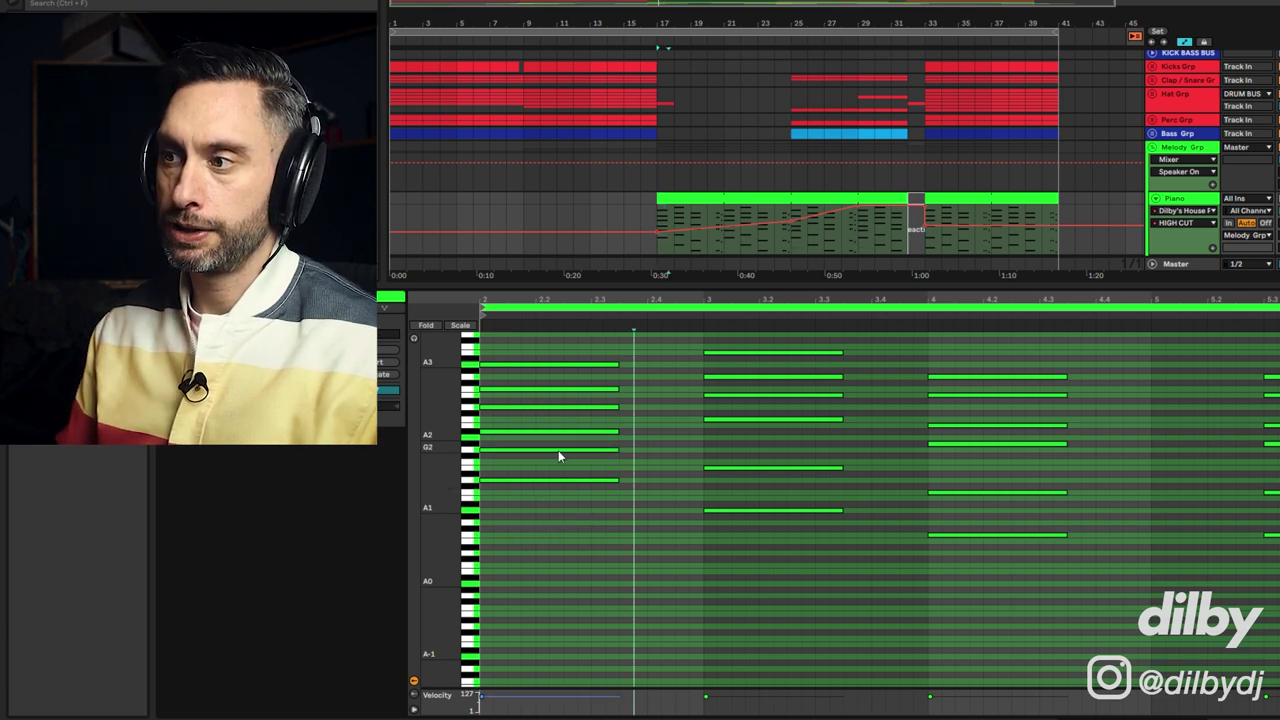
pyautogui.click(537, 480)
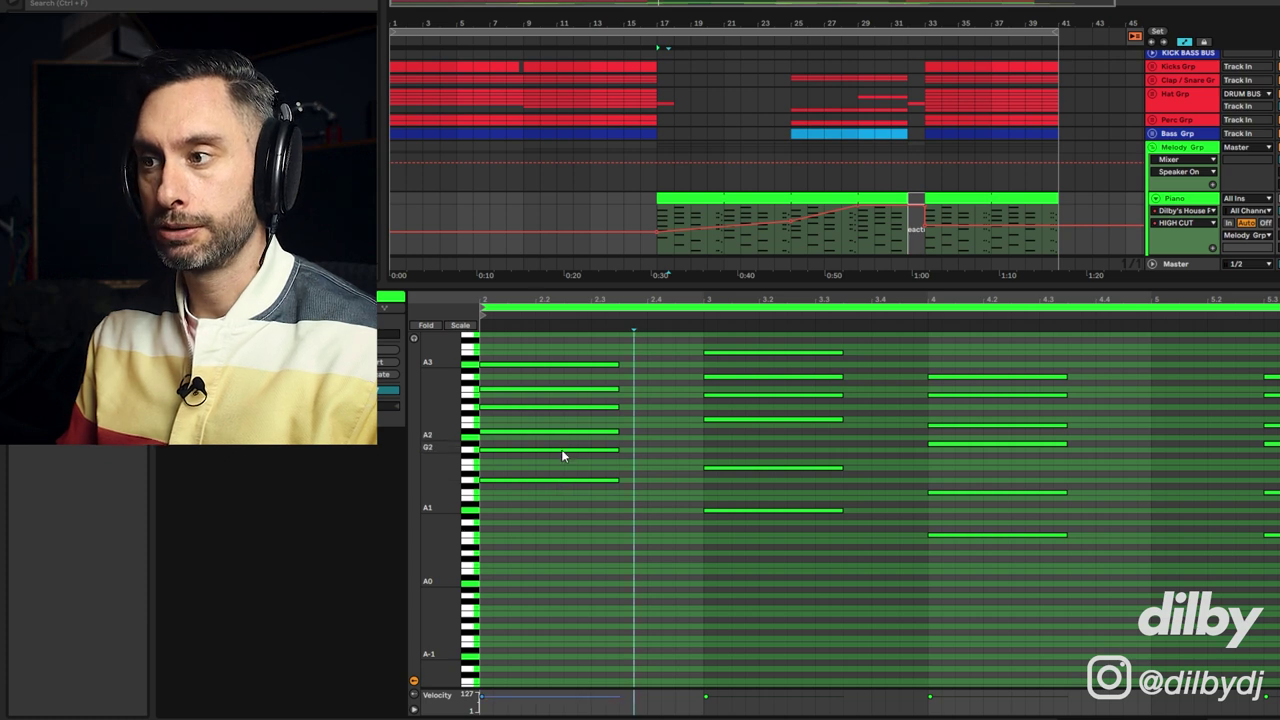
pyautogui.click(561, 450)
pyautogui.hotkey('shift', 'Down')
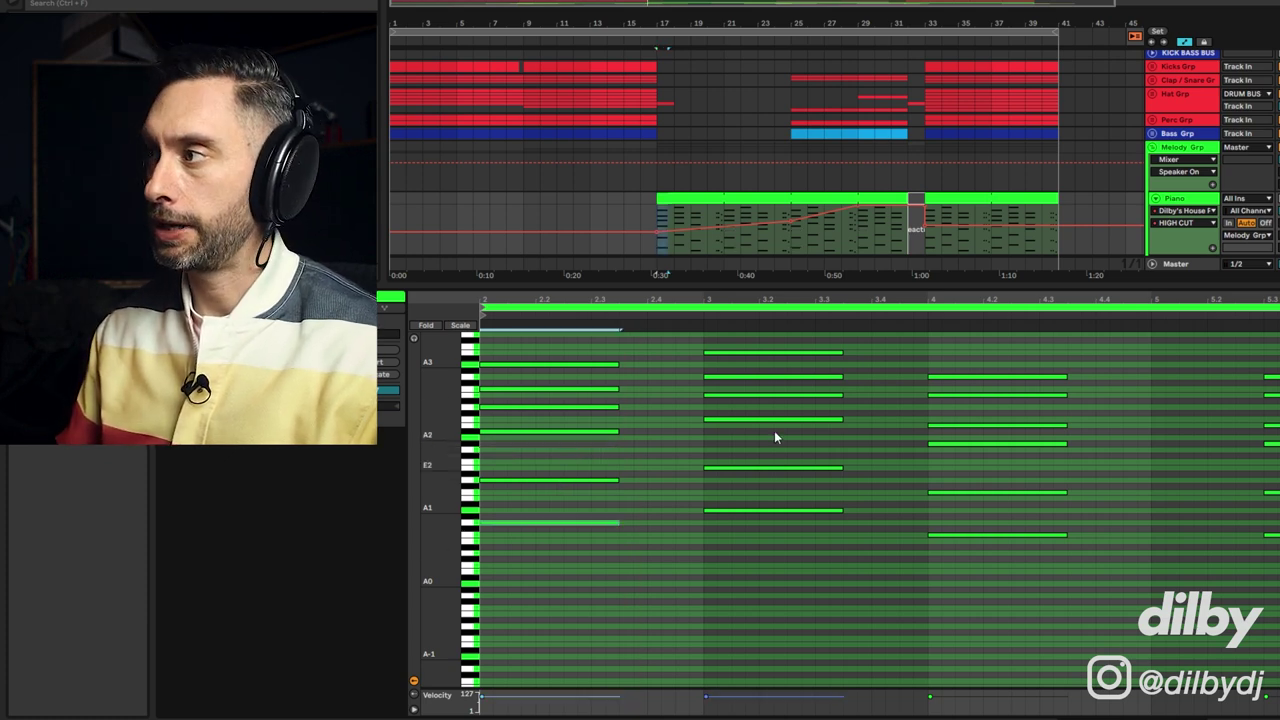
pyautogui.hotkey('shift', 'Up')
pyautogui.press('space')
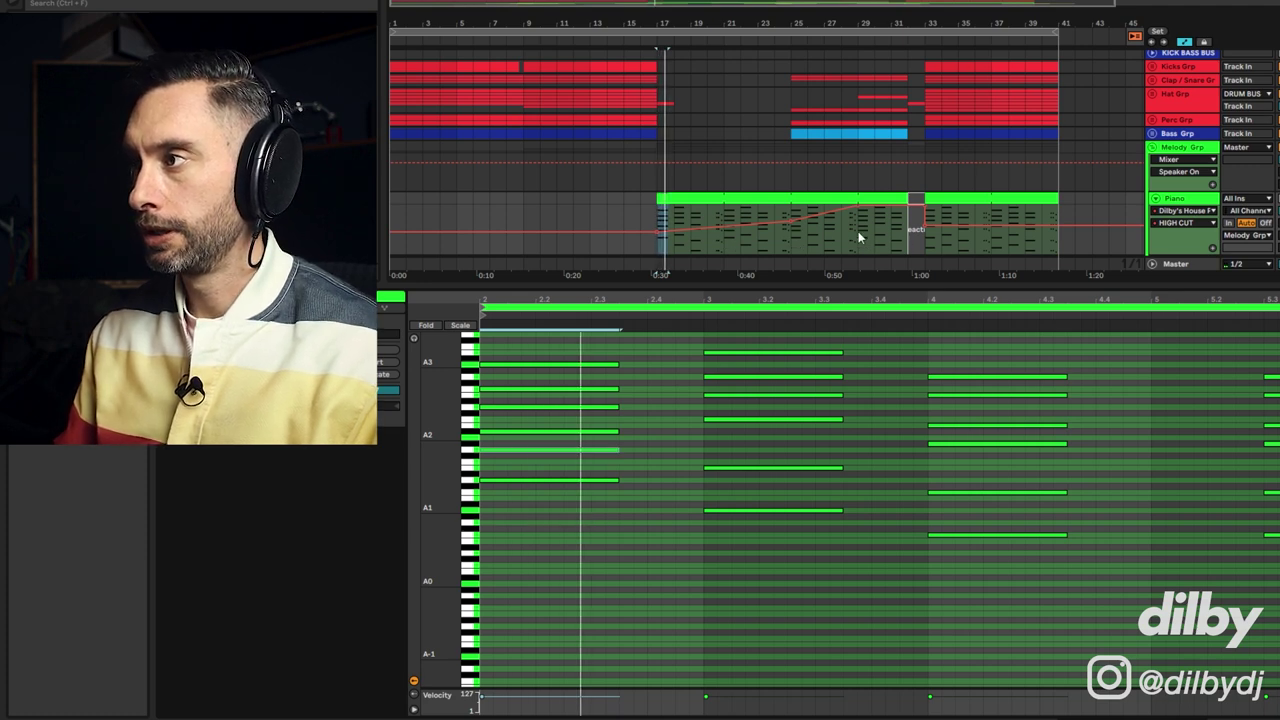
# - Audition the piano from bar 29 with the G2 note, and lower that note an octave to G1 for comparison
pyautogui.click(858, 231)
pyautogui.moveTo(858, 240); pyautogui.dragTo(874, 236)
pyautogui.press('space')
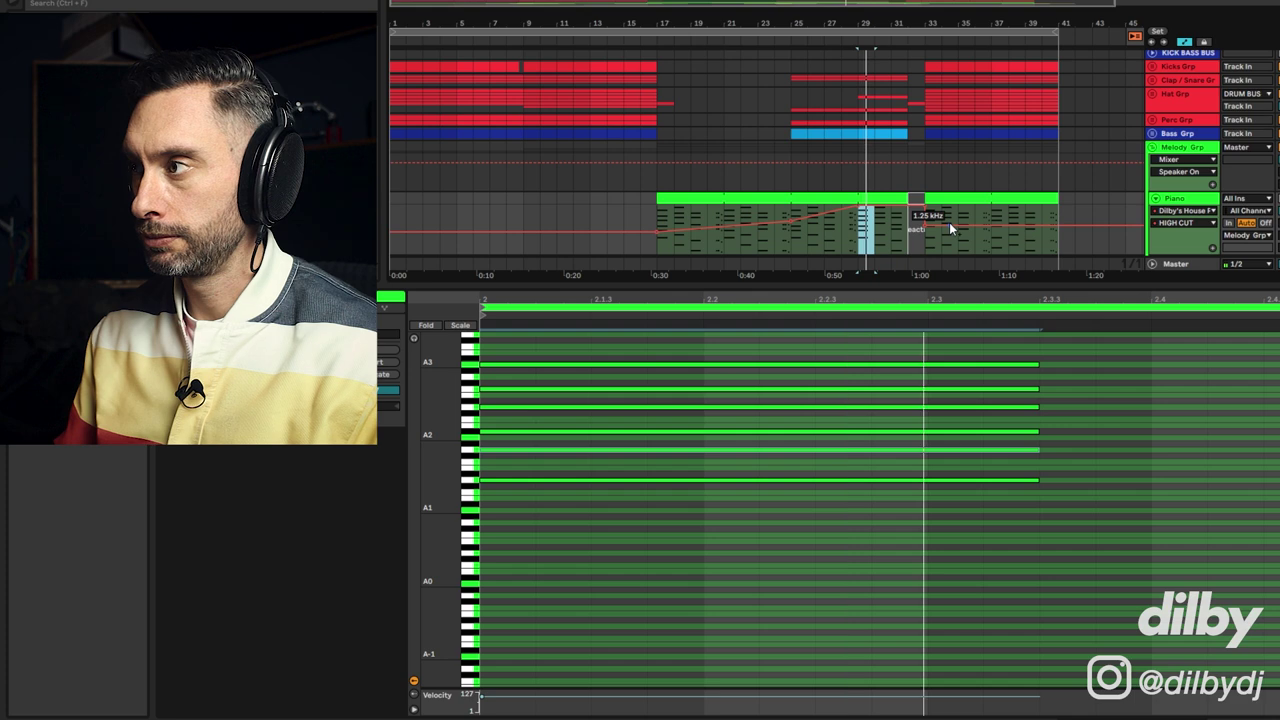
pyautogui.press('space')
pyautogui.press('space')
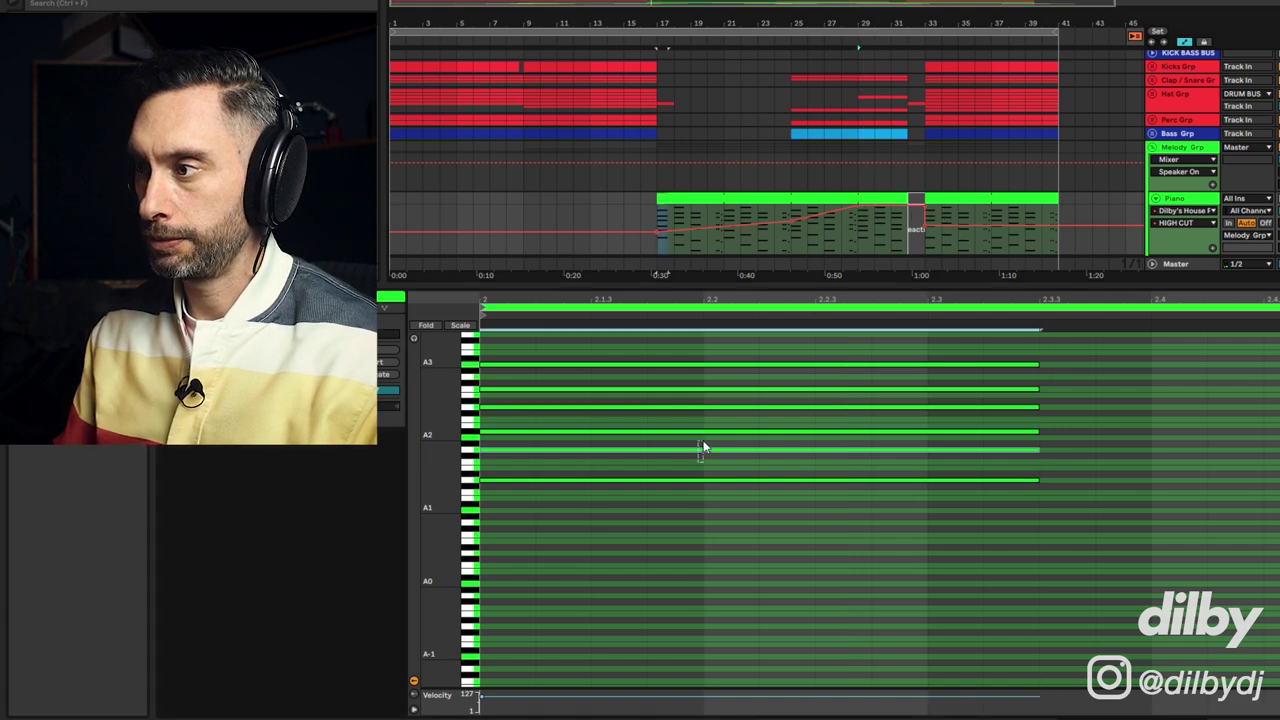
pyautogui.hotkey('shift', 'Down')
pyautogui.press('space')
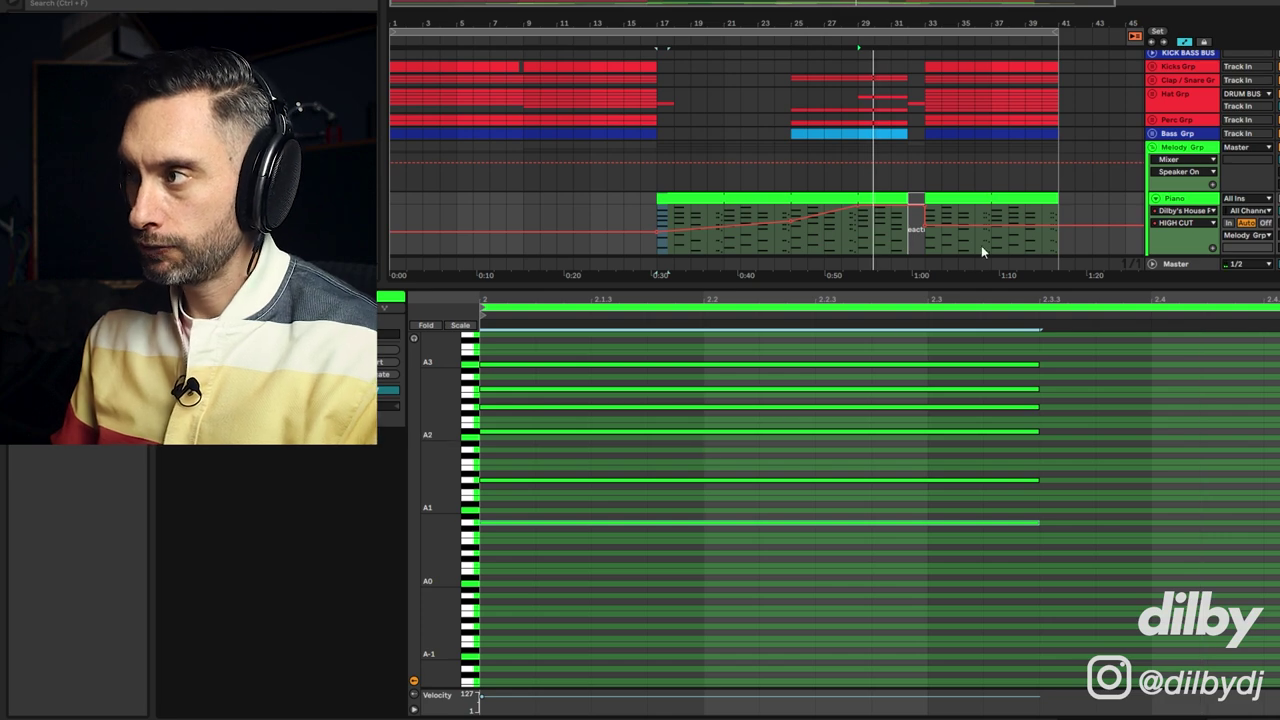
# - Audition the Piano track with its LFOTool volume curve on display, and close the LFOTool window
pyautogui.click(1156, 203)
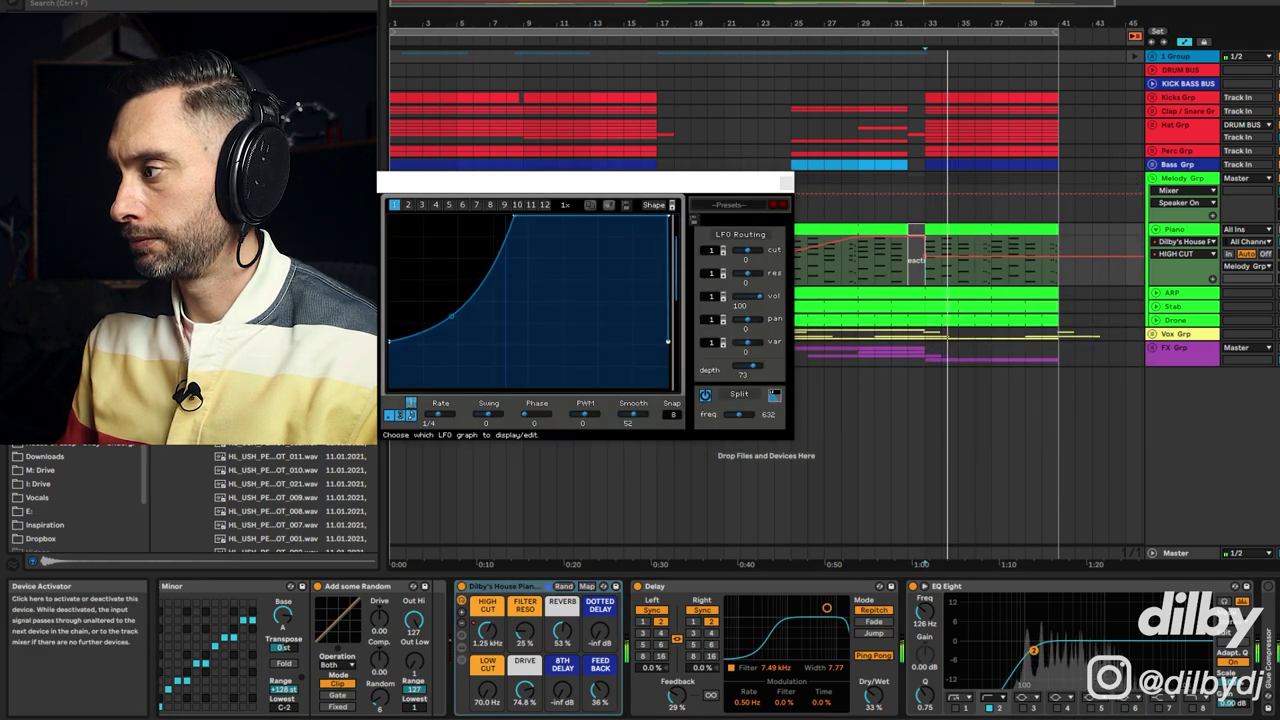
pyautogui.click(461, 586)
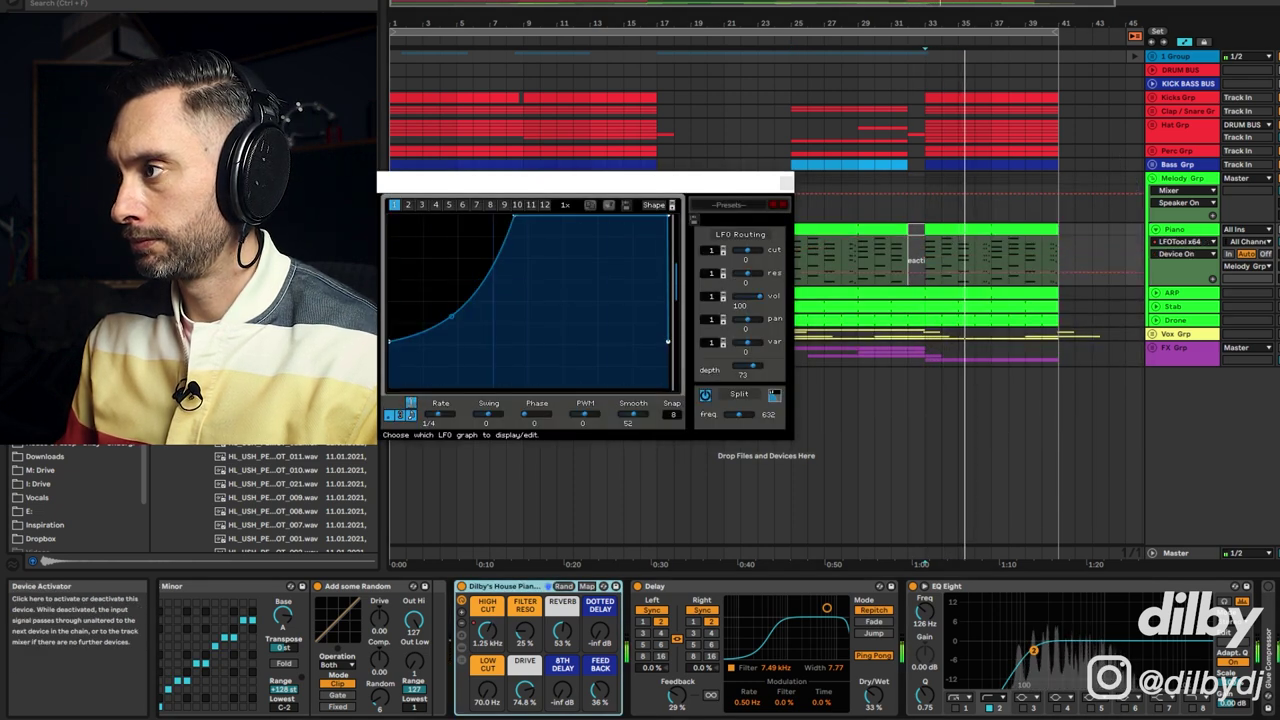
pyautogui.press('space')
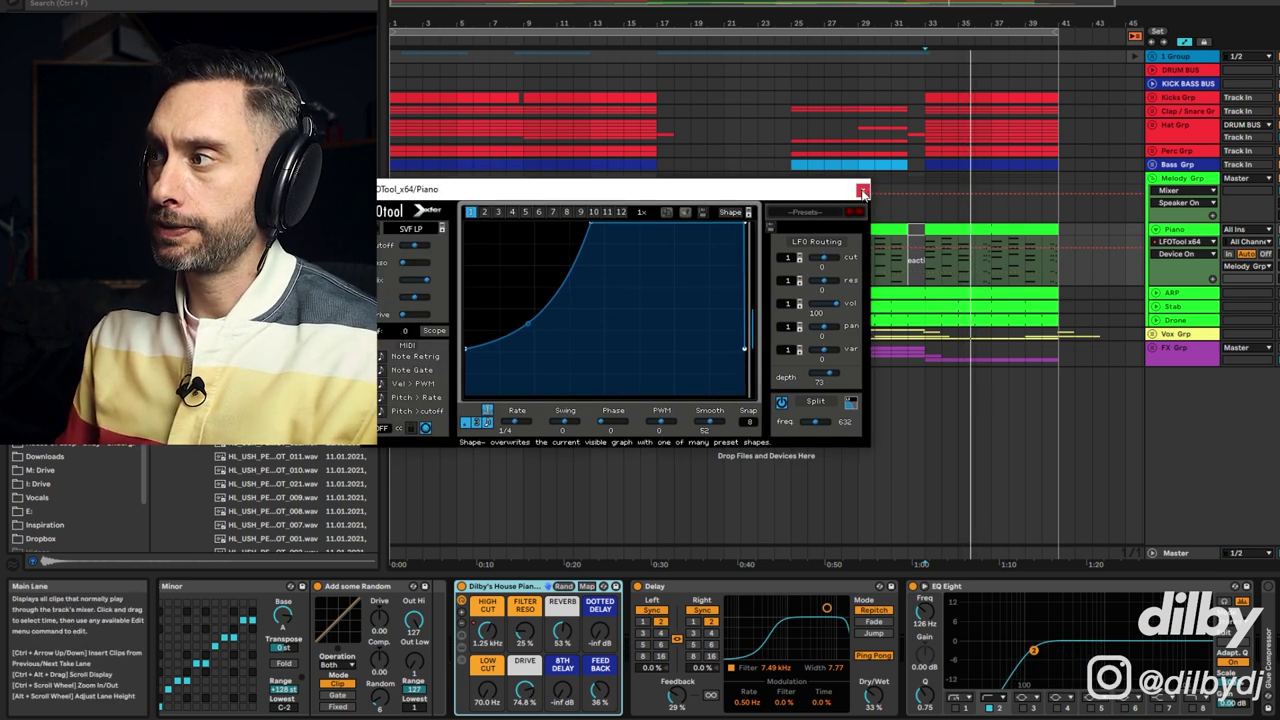
pyautogui.click(862, 190)
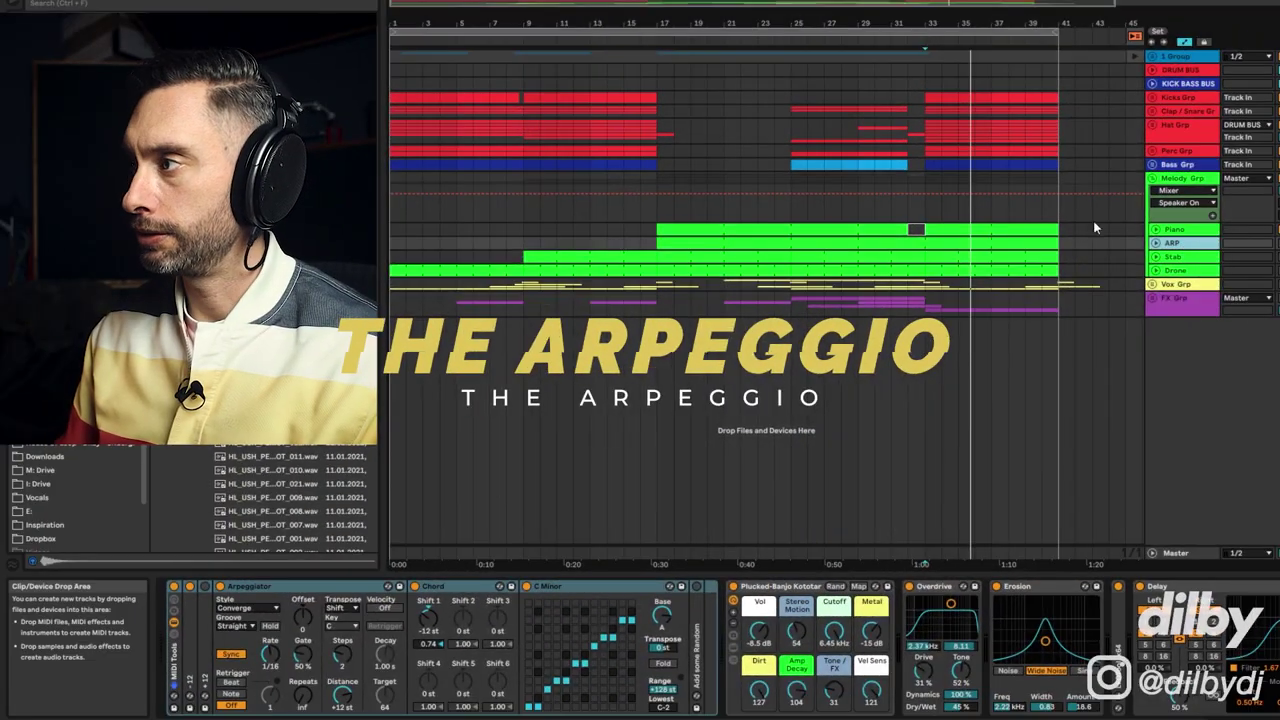
# - Audition the expanded ARP track from bar 33, and examine the notes in its MIDI clip
pyautogui.press('Right')
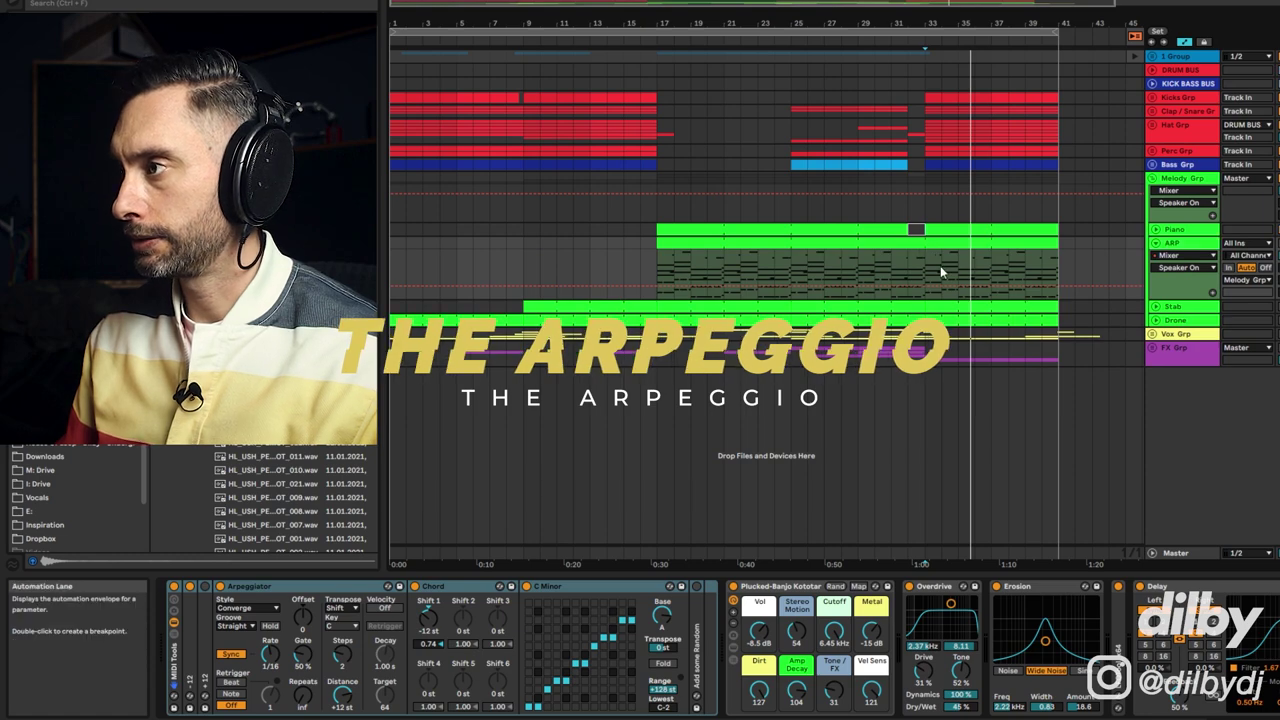
pyautogui.press('space')
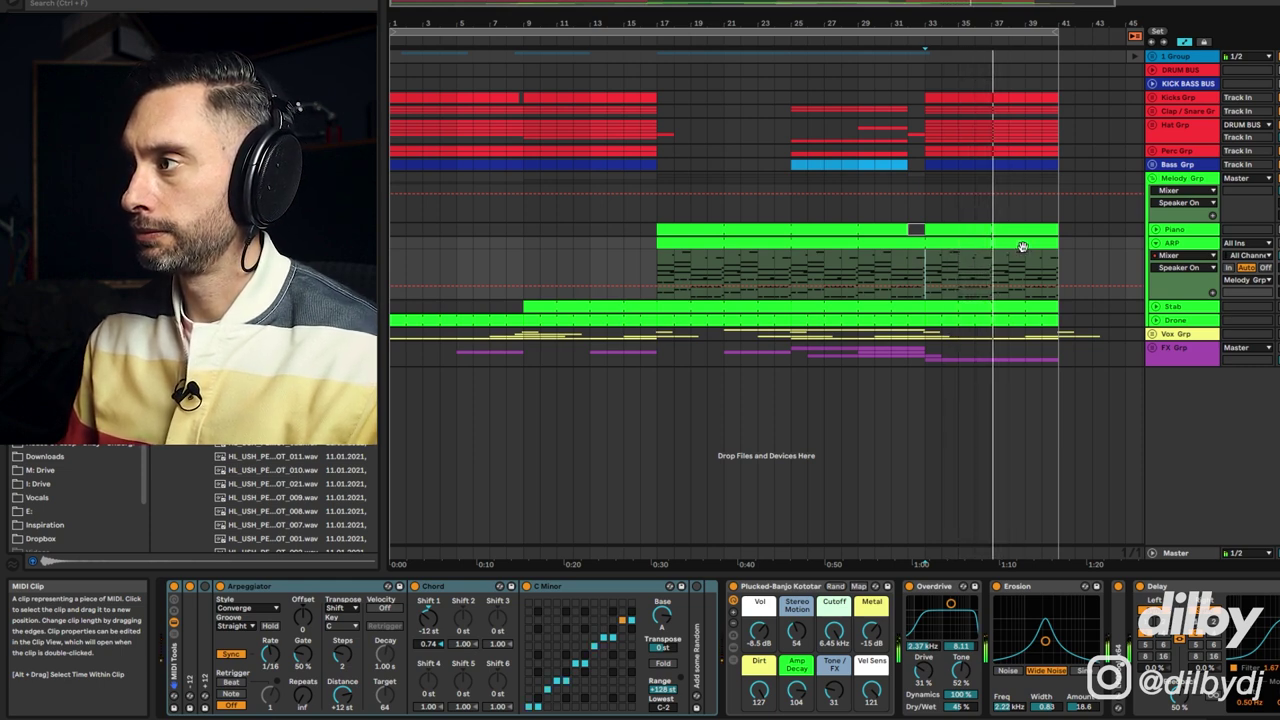
pyautogui.doubleClick(997, 258)
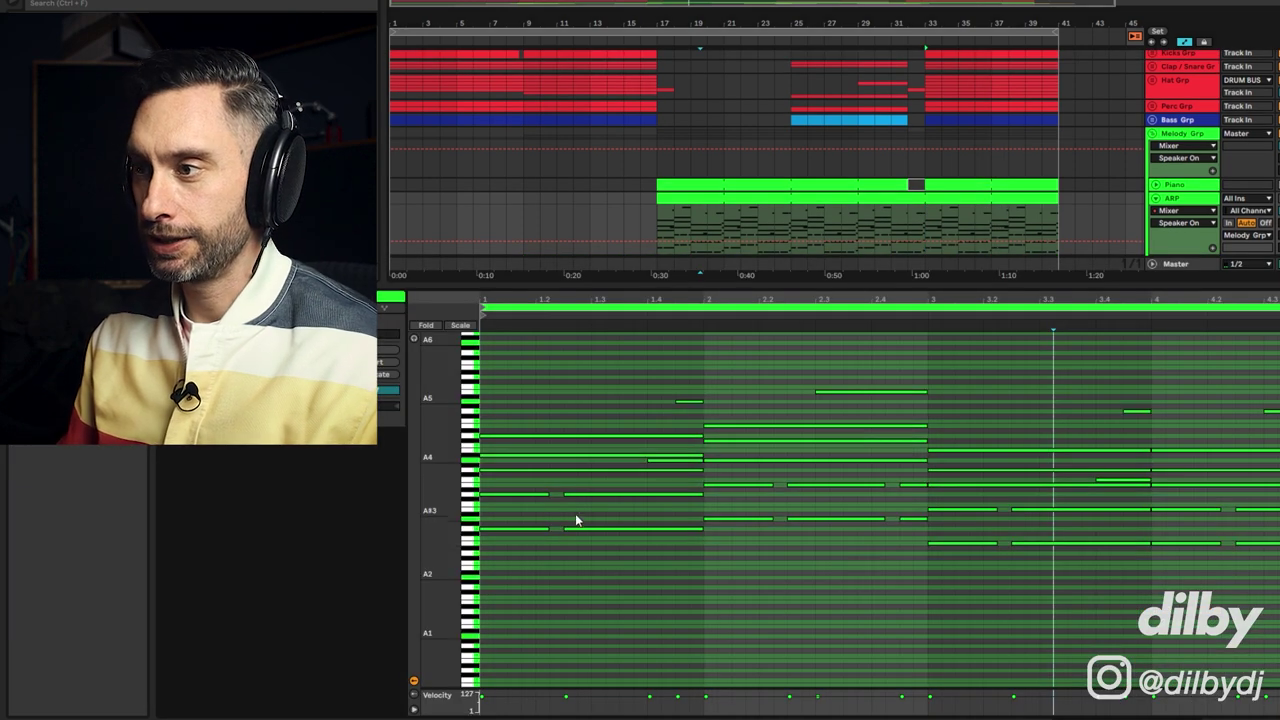
pyautogui.click(815, 385)
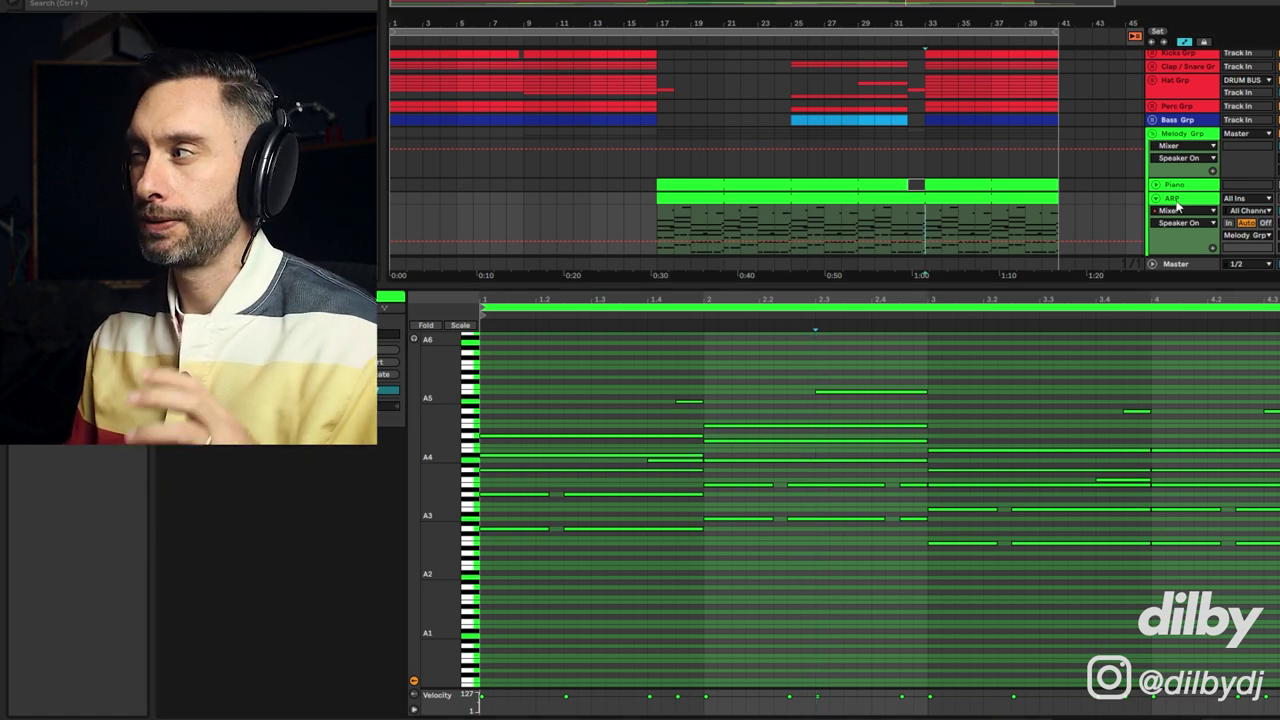
pyautogui.press('space')
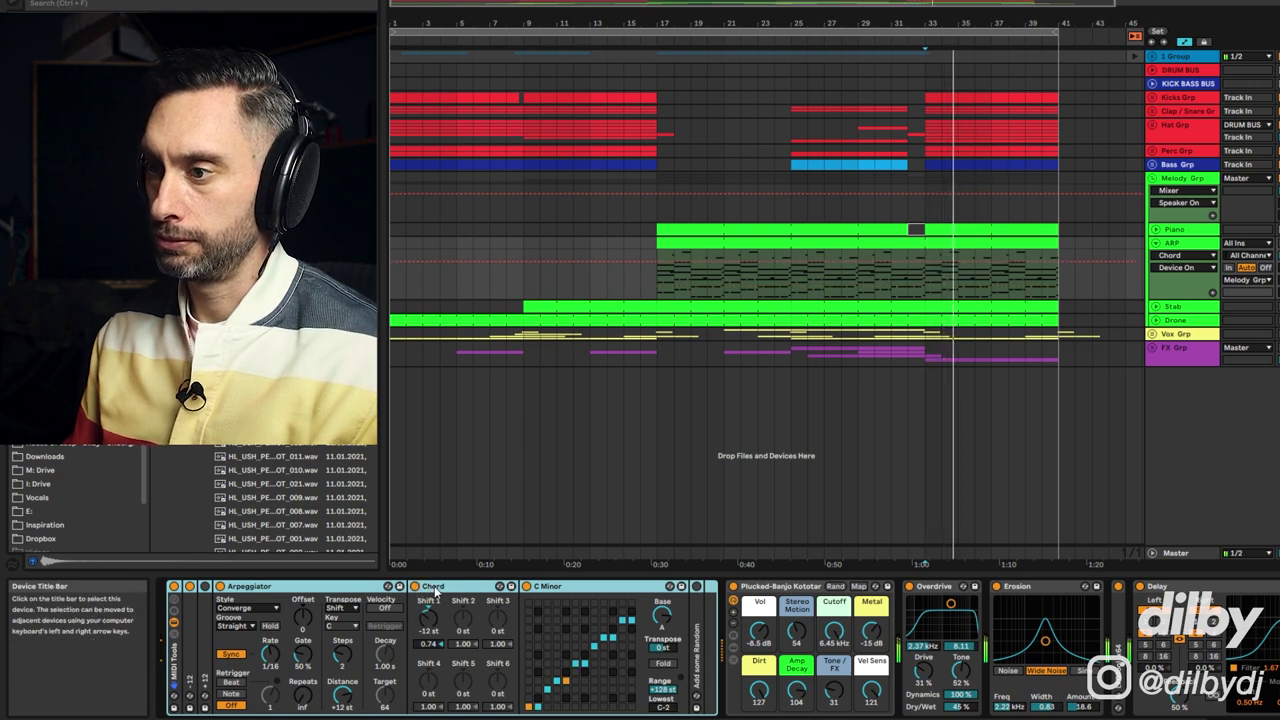
# - Stop playback, examine the ARP's Chord and C Minor MIDI devices, and collapse the MIDI effects to view the Plucked-Banjo Kototar rack
pyautogui.press('space')
pyautogui.click(466, 590)
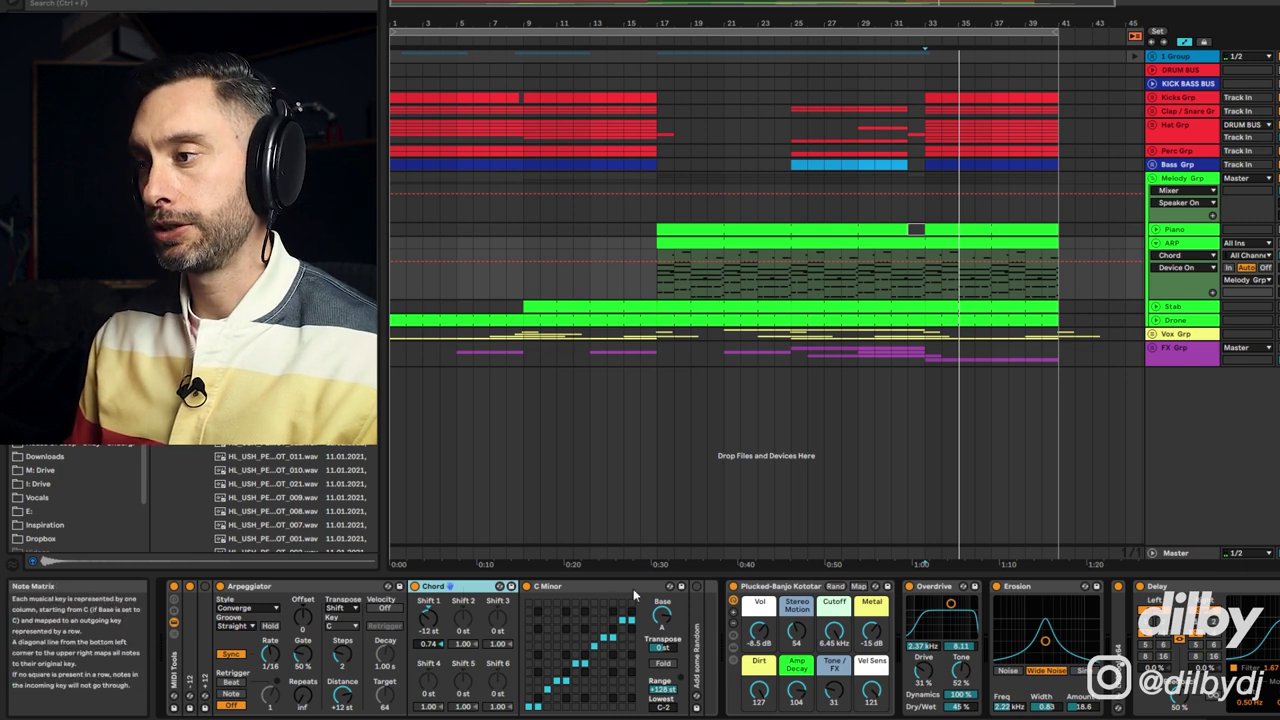
pyautogui.click(594, 589)
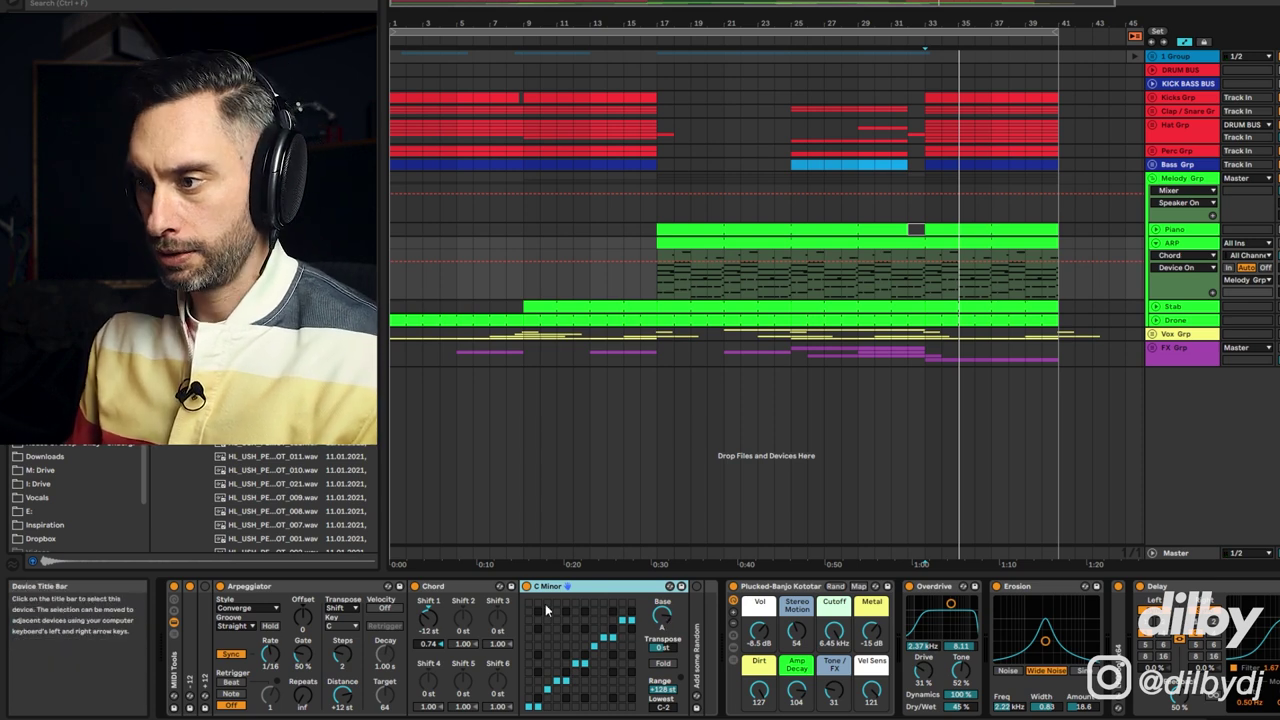
pyautogui.doubleClick(318, 588)
pyautogui.doubleClick(363, 592)
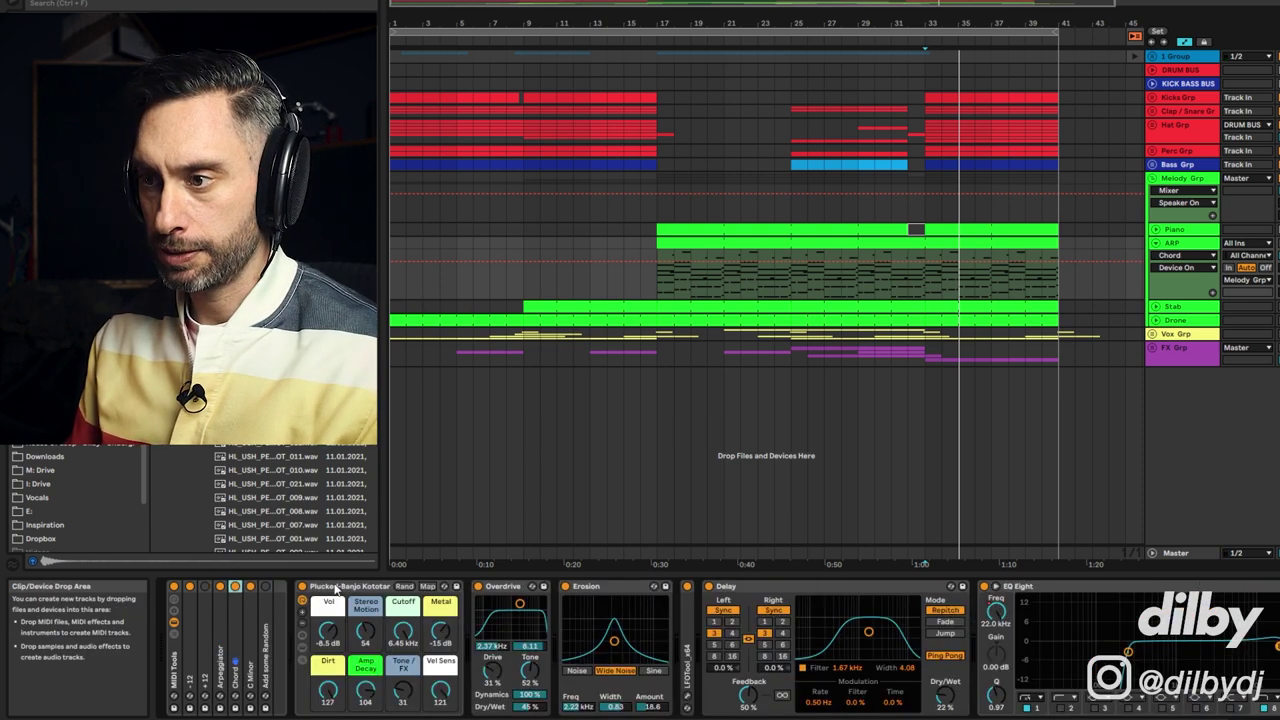
pyautogui.click(370, 590)
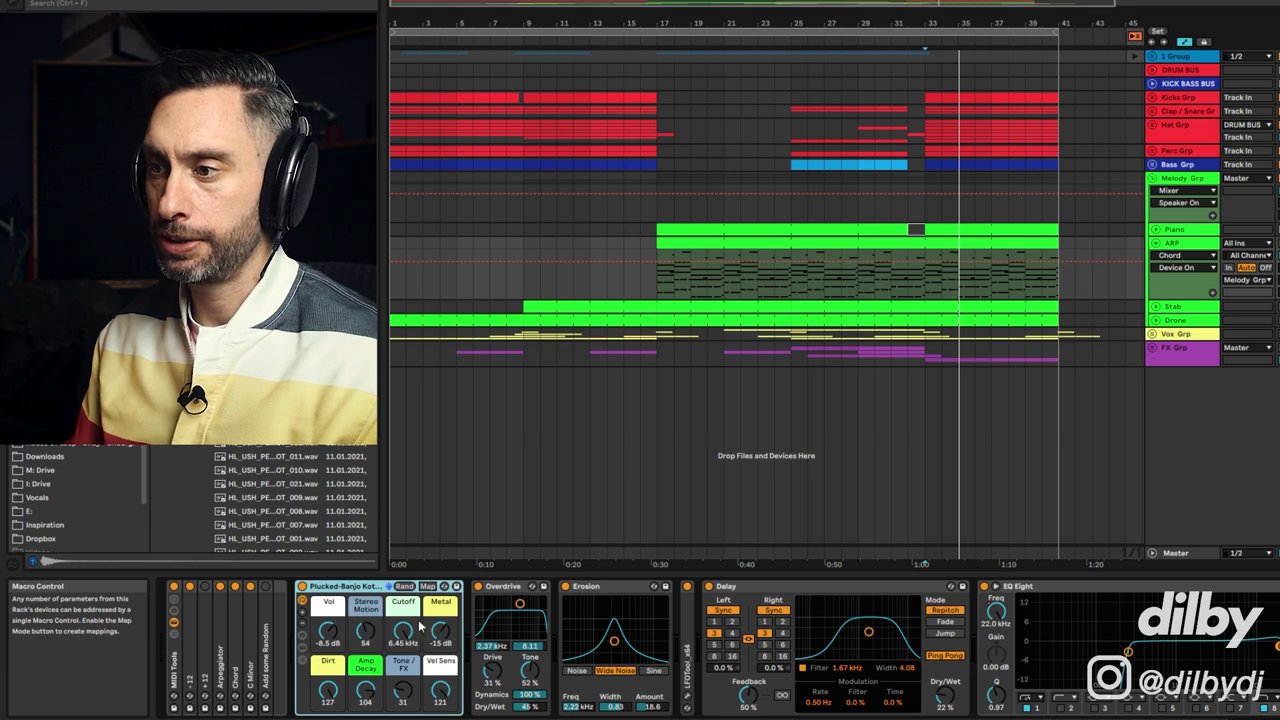
# - Duplicate the ARP track, then group the duplicate's Overdrive, Erosion, LFOTool and Delay into an audio effect rack and bypass it
pyautogui.click(1199, 249)
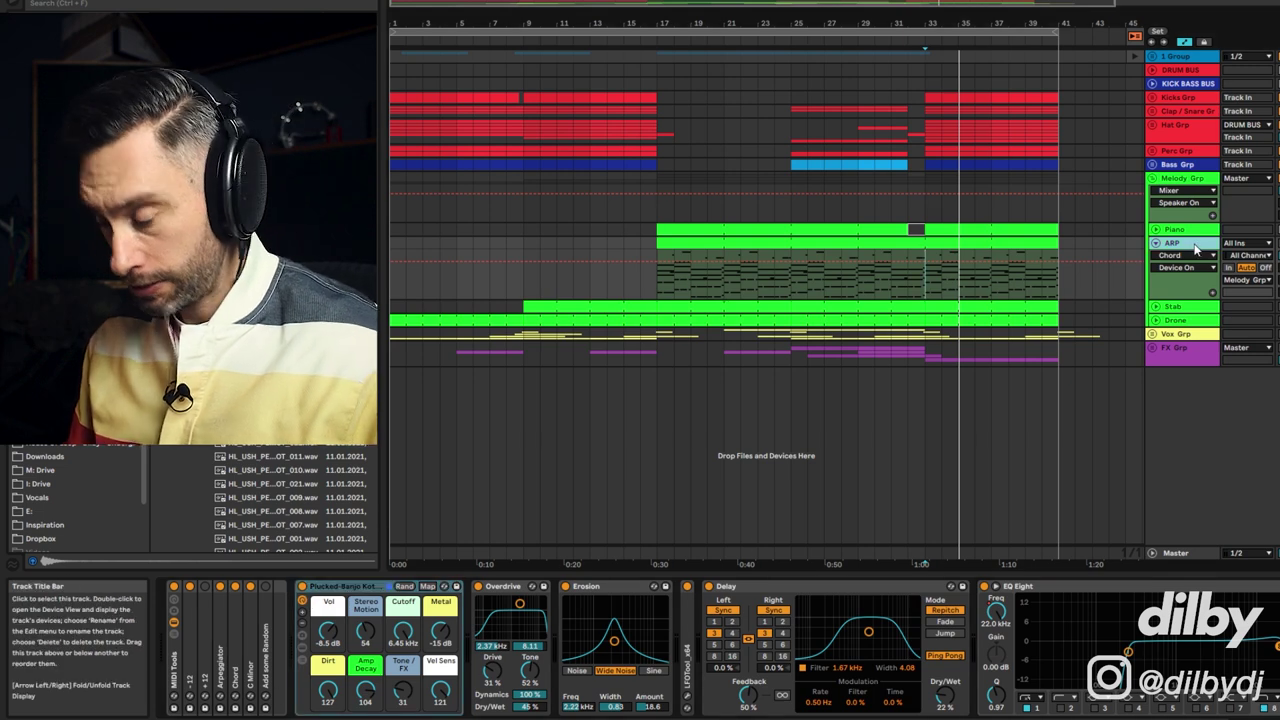
pyautogui.hotkey('ctrl', 'd')
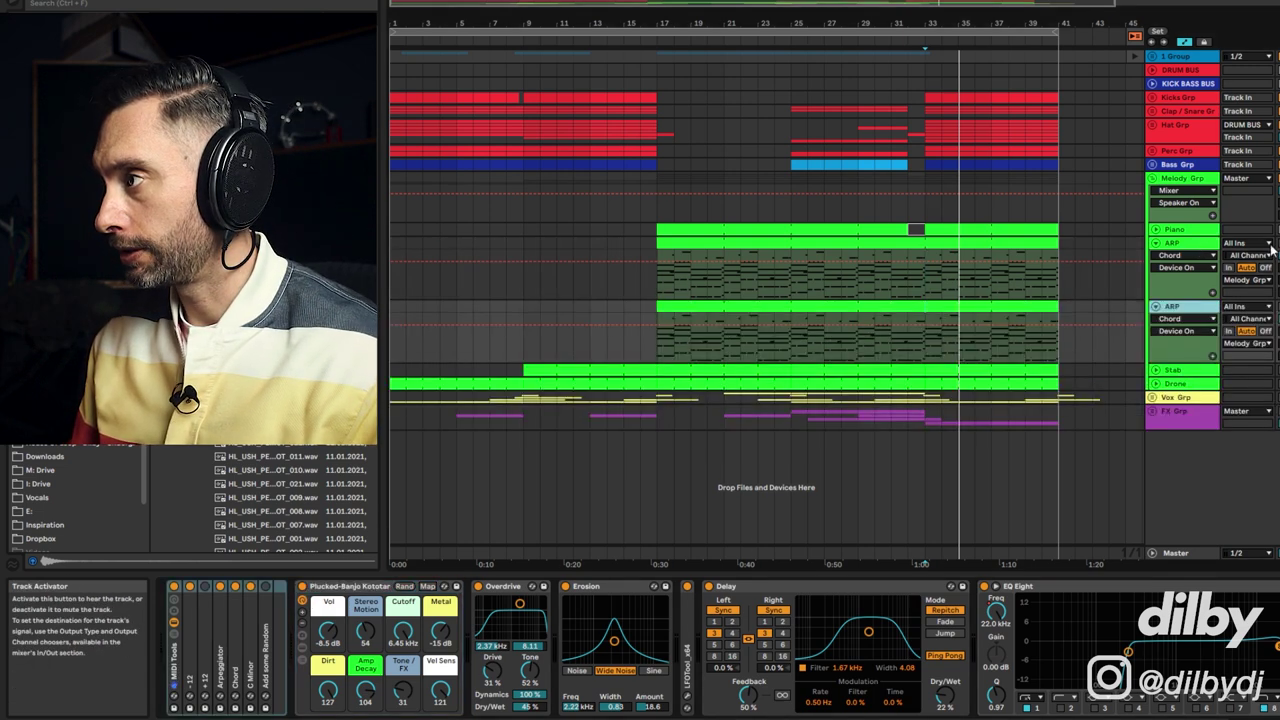
pyautogui.click(760, 586)
pyautogui.keyDown('shift'); pyautogui.click(505, 586); pyautogui.keyUp('shift')
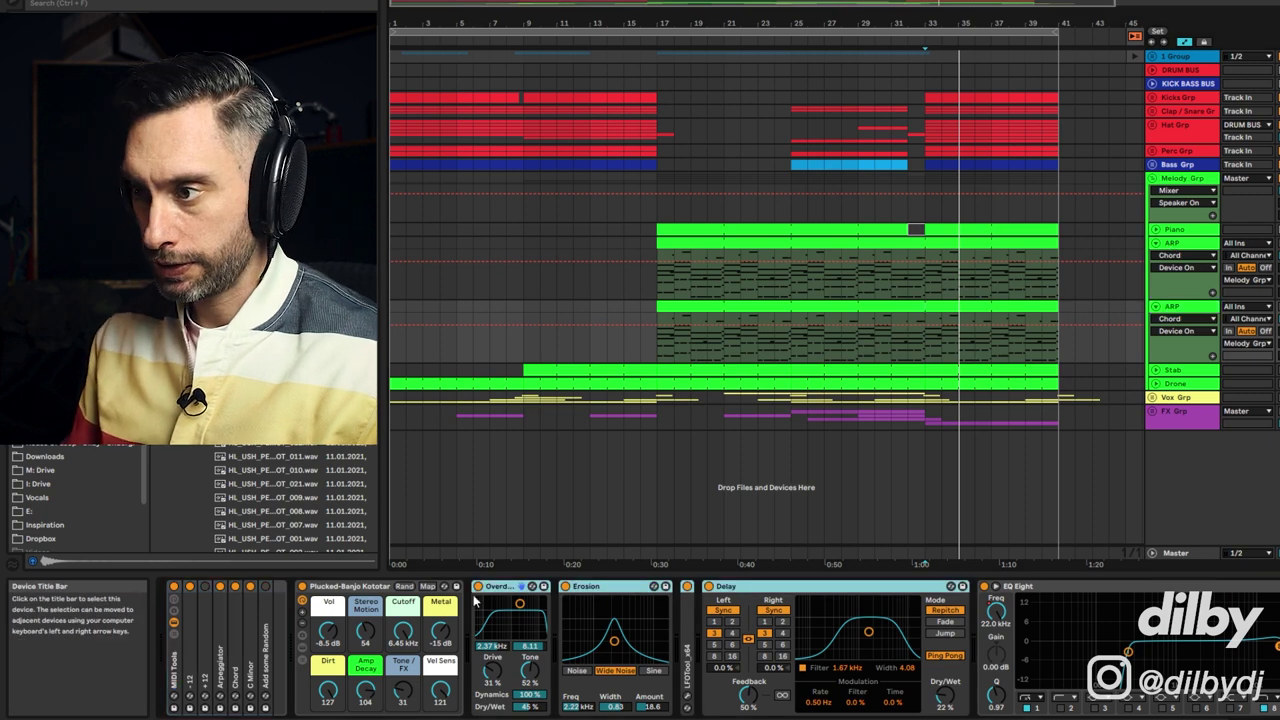
pyautogui.hotkey('ctrl', 'g')
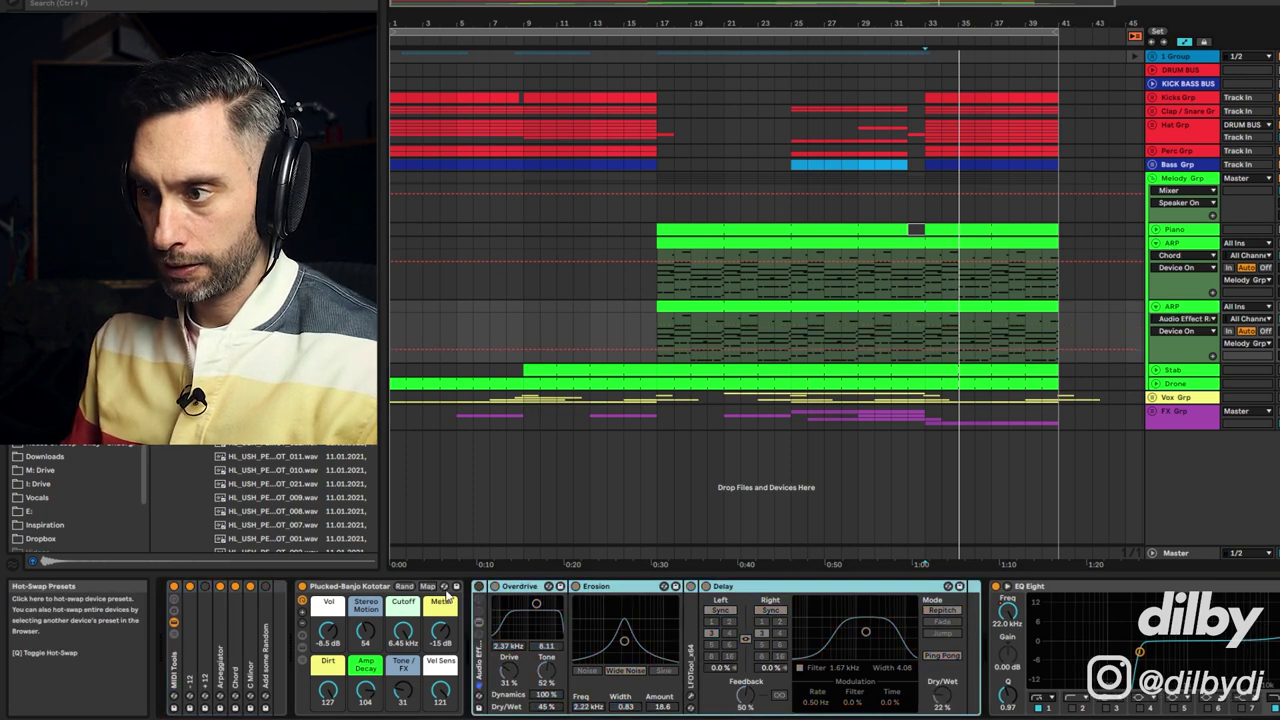
# - Reload the default Plucked-Banjo Kototar preset on the duplicate ARP, and audition it with the effects rack off and on
pyautogui.click(445, 590)
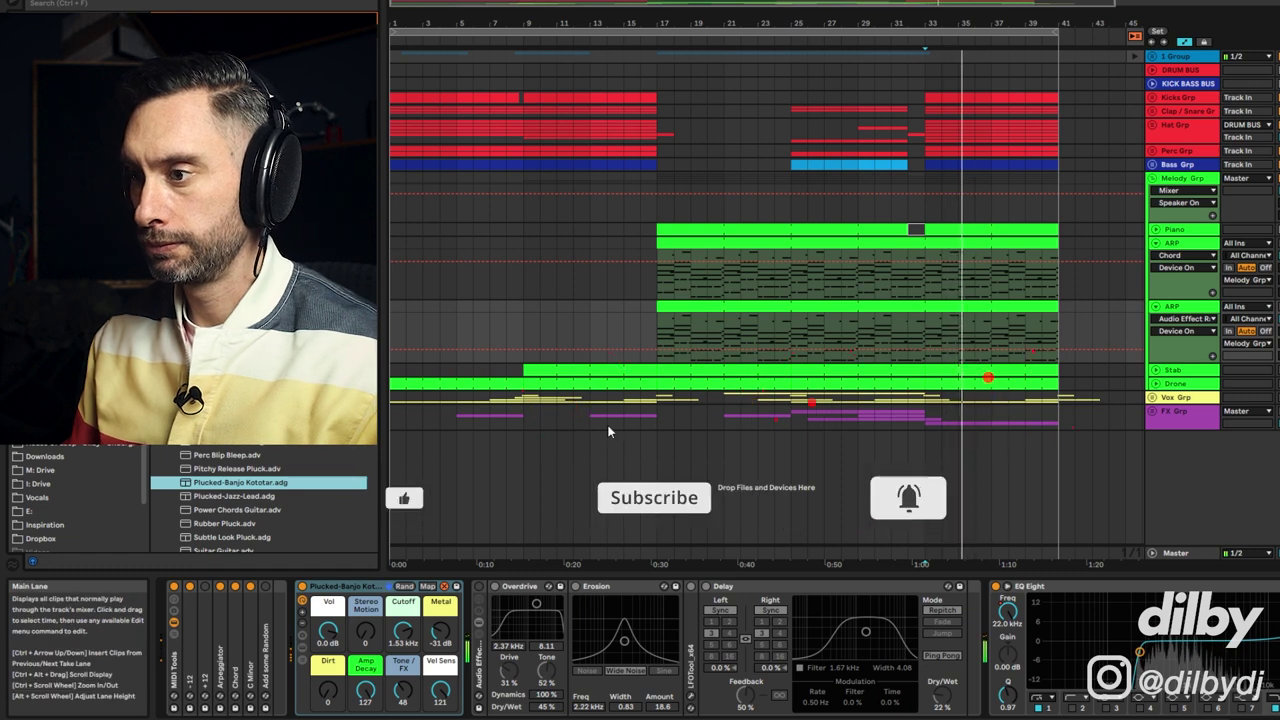
pyautogui.click(480, 588)
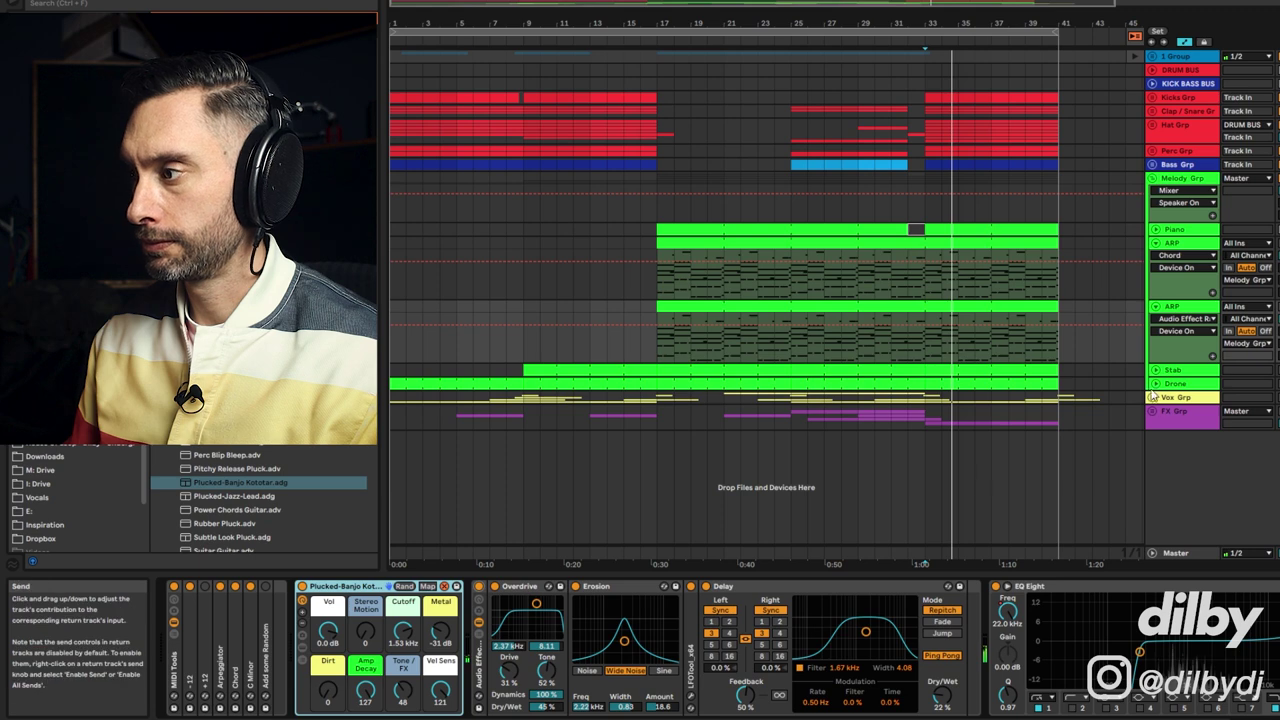
pyautogui.click(711, 586)
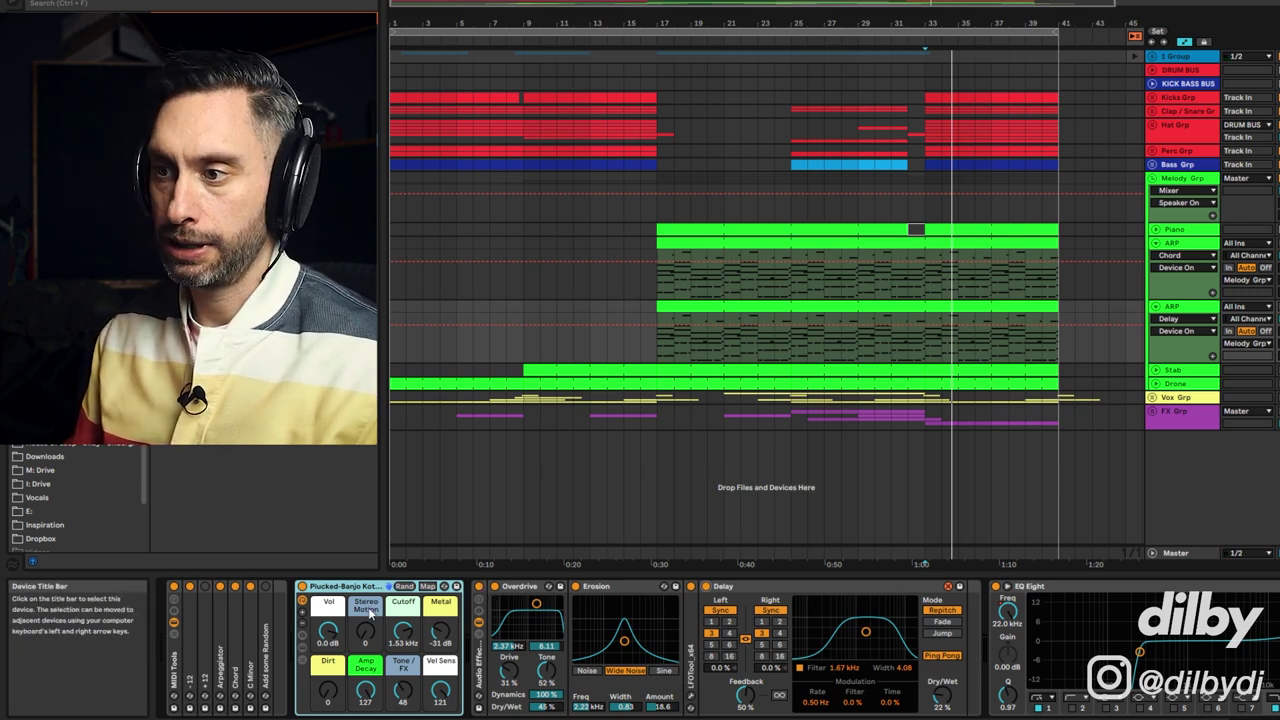
# - Group the original ARP track's Overdrive, Erosion, LFOTool and Delay into an audio effect rack and bypass it
pyautogui.click(1180, 243)
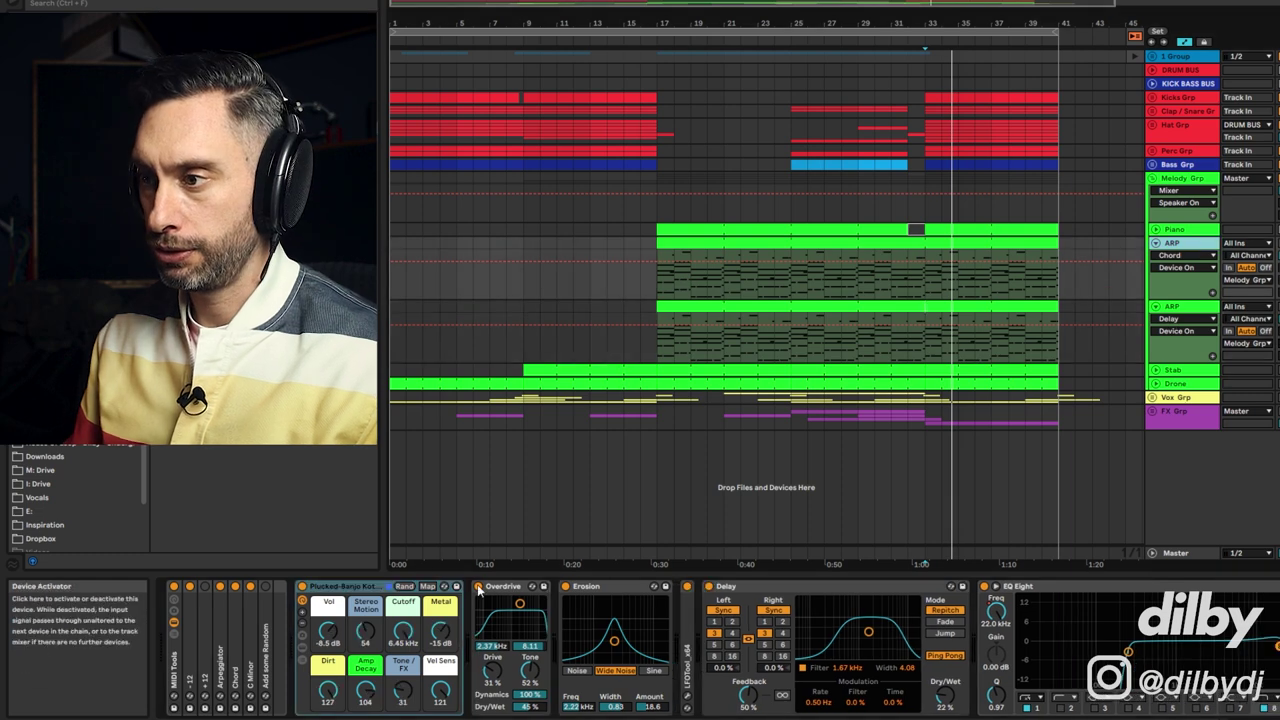
pyautogui.click(515, 586)
pyautogui.keyDown('shift'); pyautogui.click(893, 587); pyautogui.keyUp('shift')
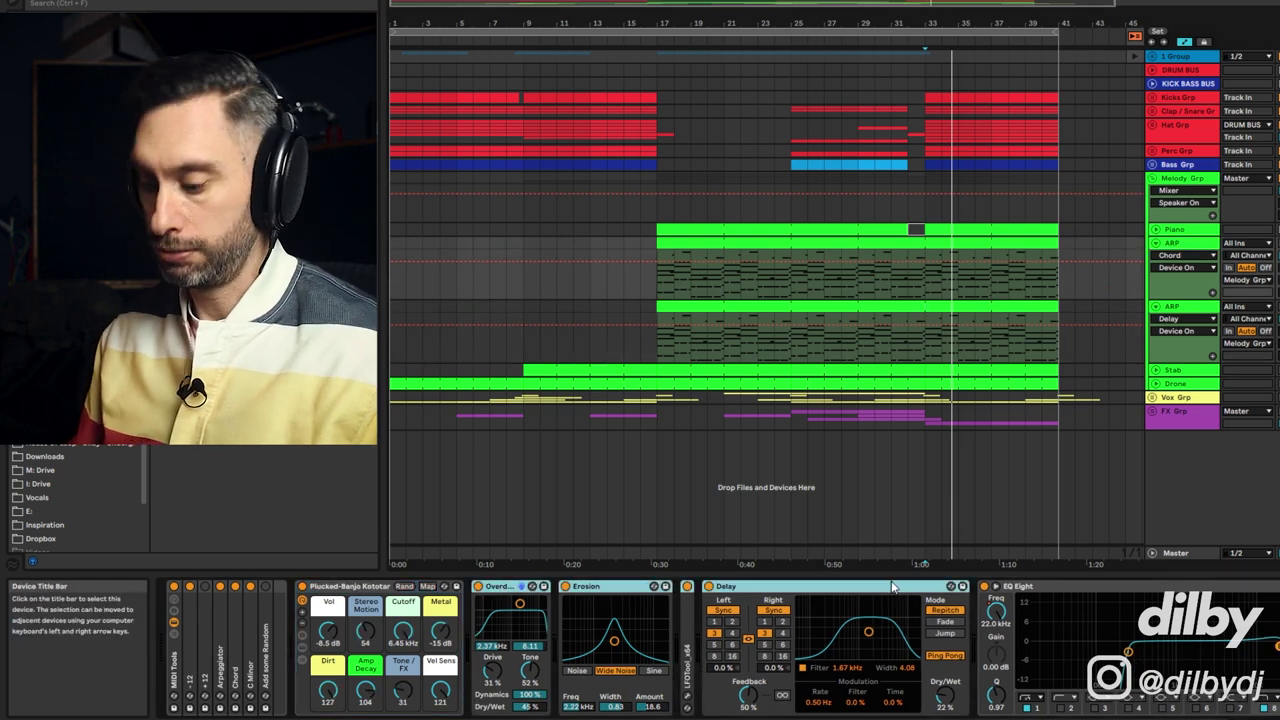
pyautogui.hotkey('ctrl', 'g')
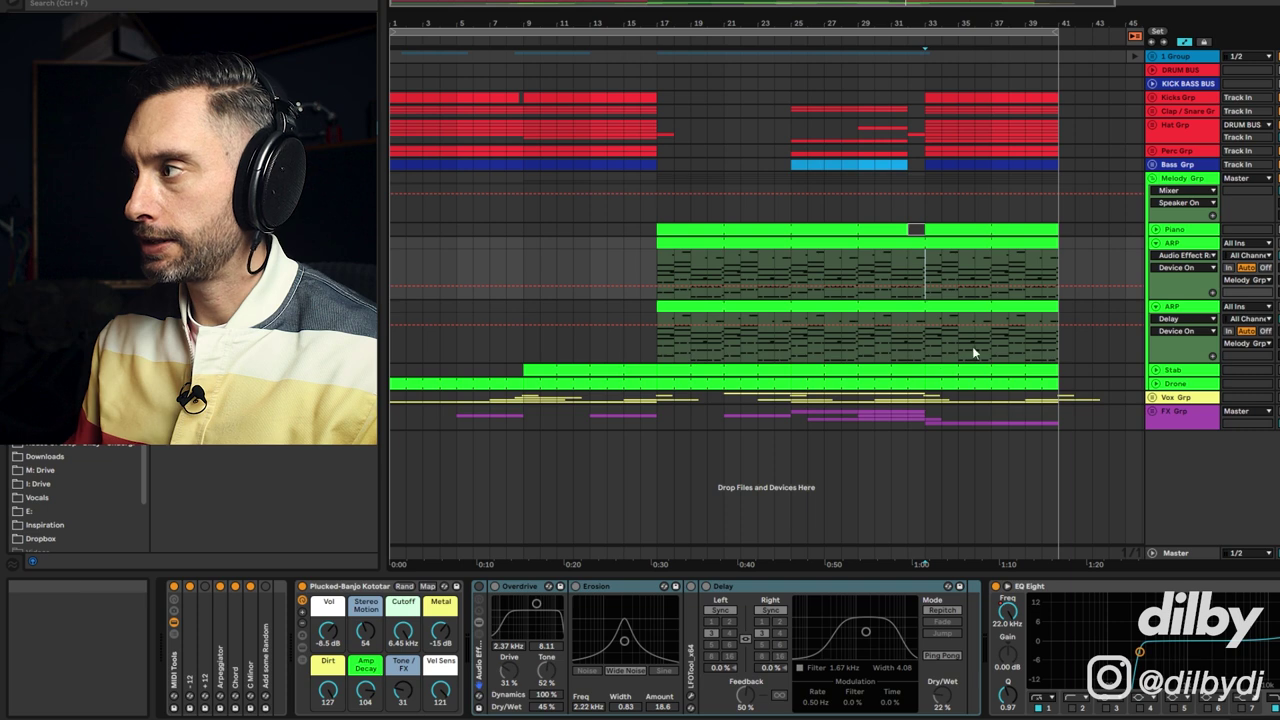
# - Audition the original ARP from bar 33 with its effects rack bypassed, and mark its notes up to bar 37
pyautogui.press('space')
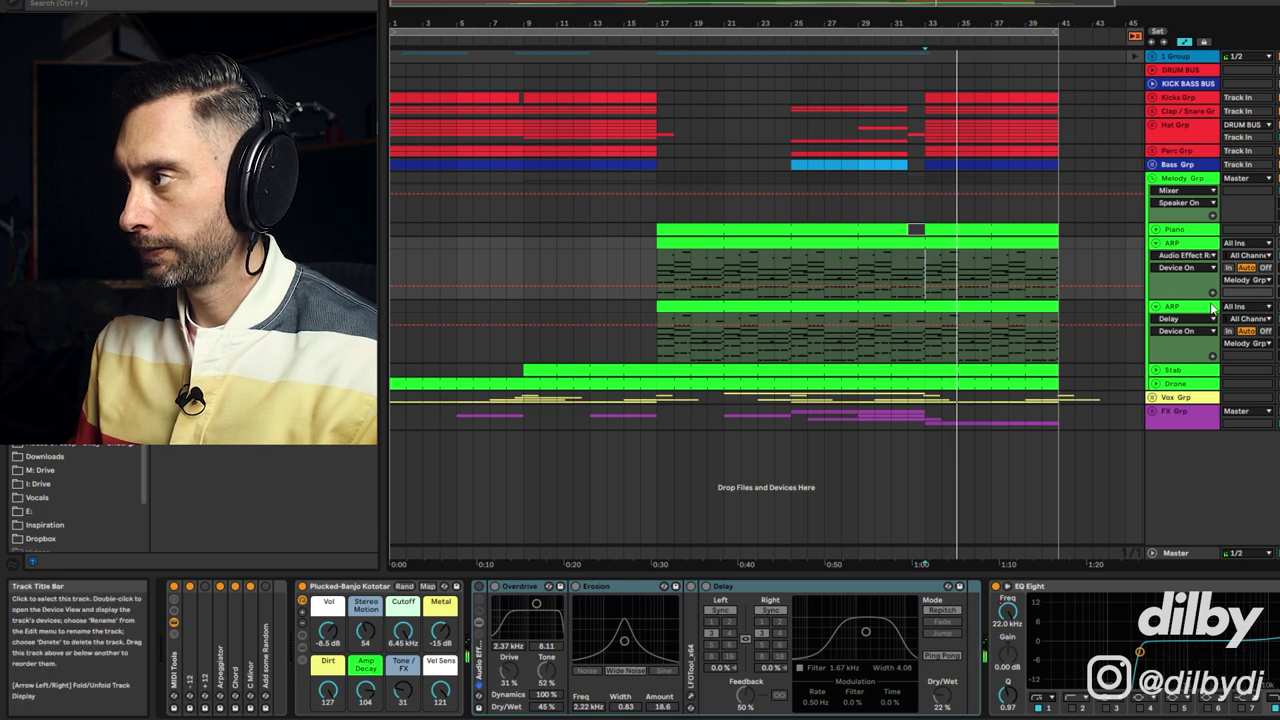
pyautogui.press('space')
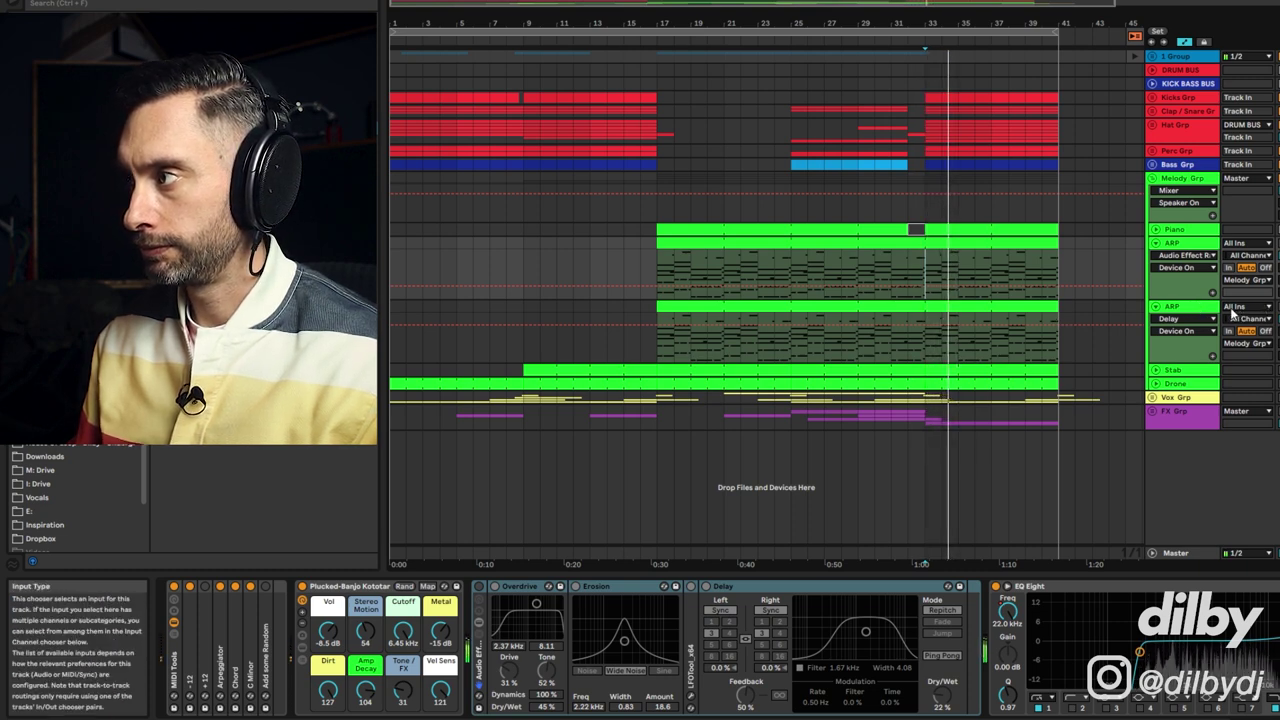
pyautogui.click(1188, 308)
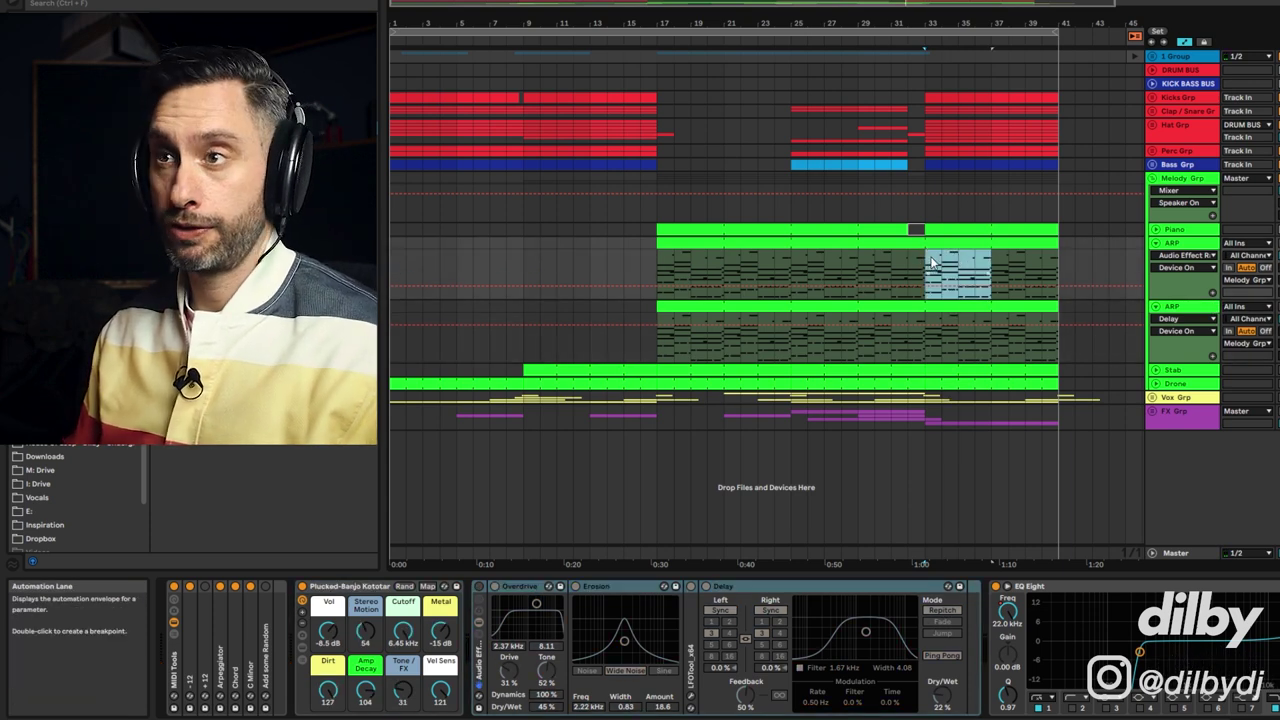
pyautogui.moveTo(983, 258); pyautogui.dragTo(993, 253)
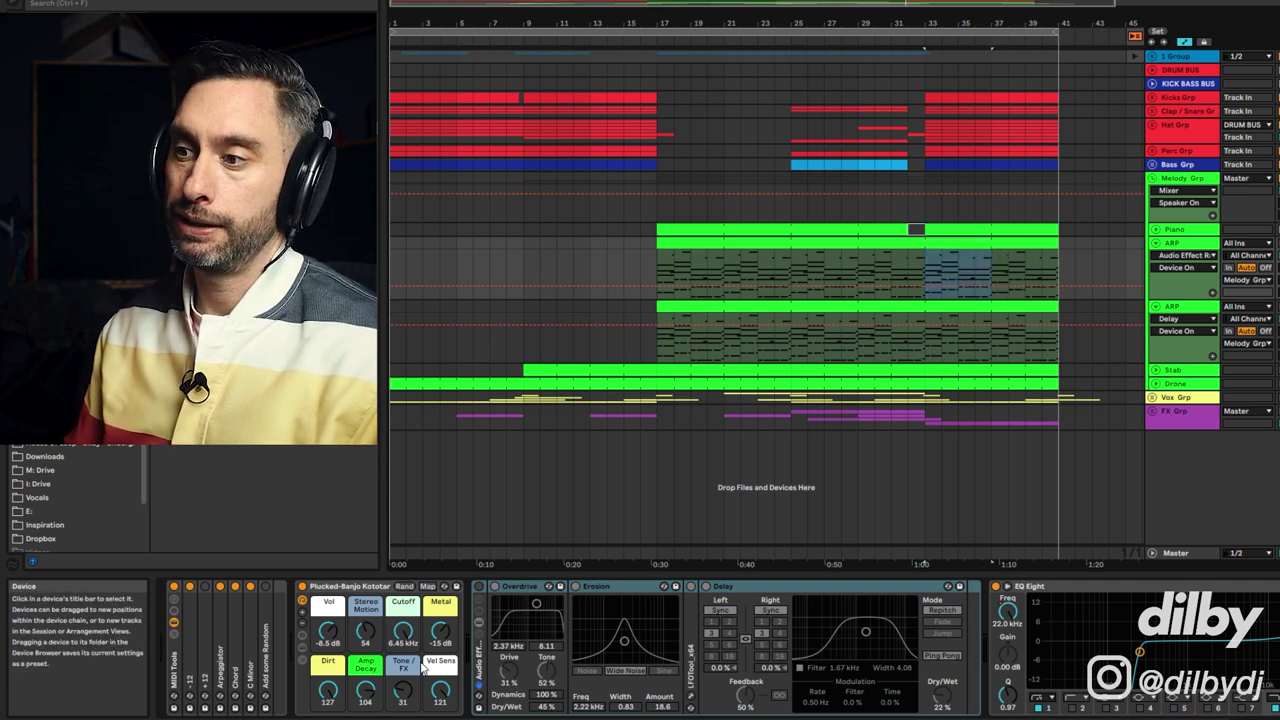
pyautogui.click(949, 270)
pyautogui.keyDown('shift'); pyautogui.click(988, 260); pyautogui.keyUp('shift')
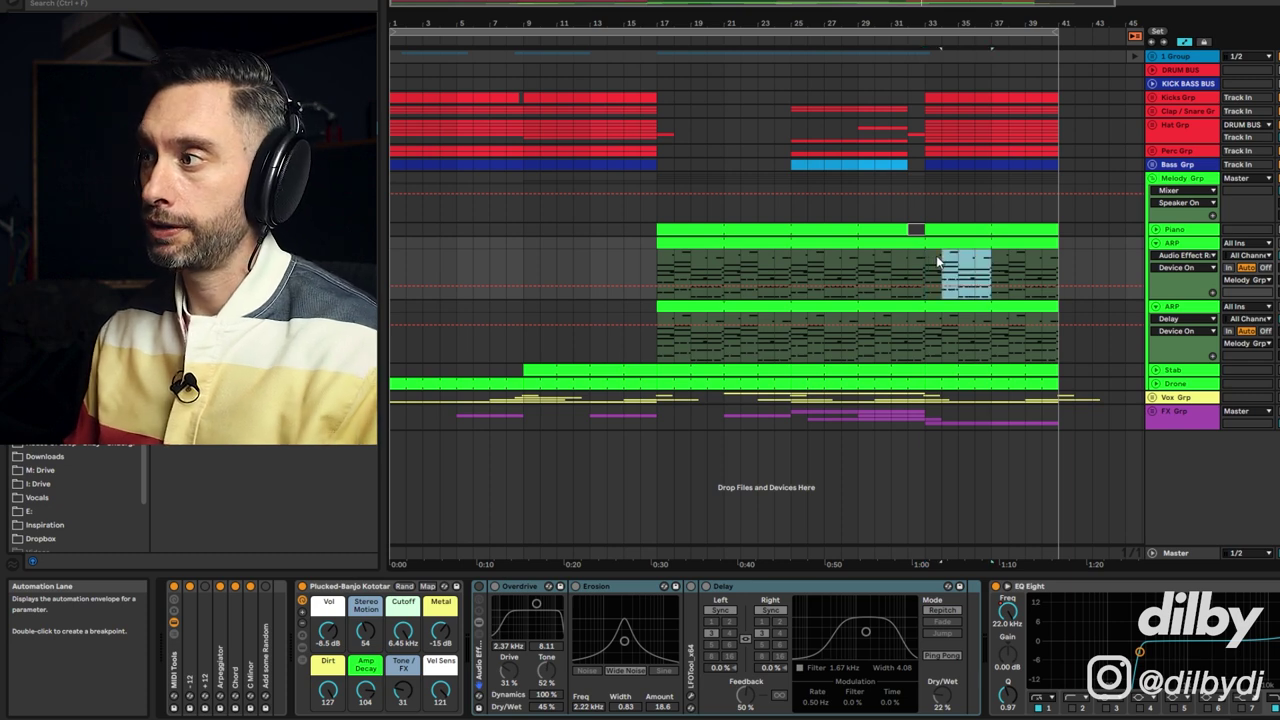
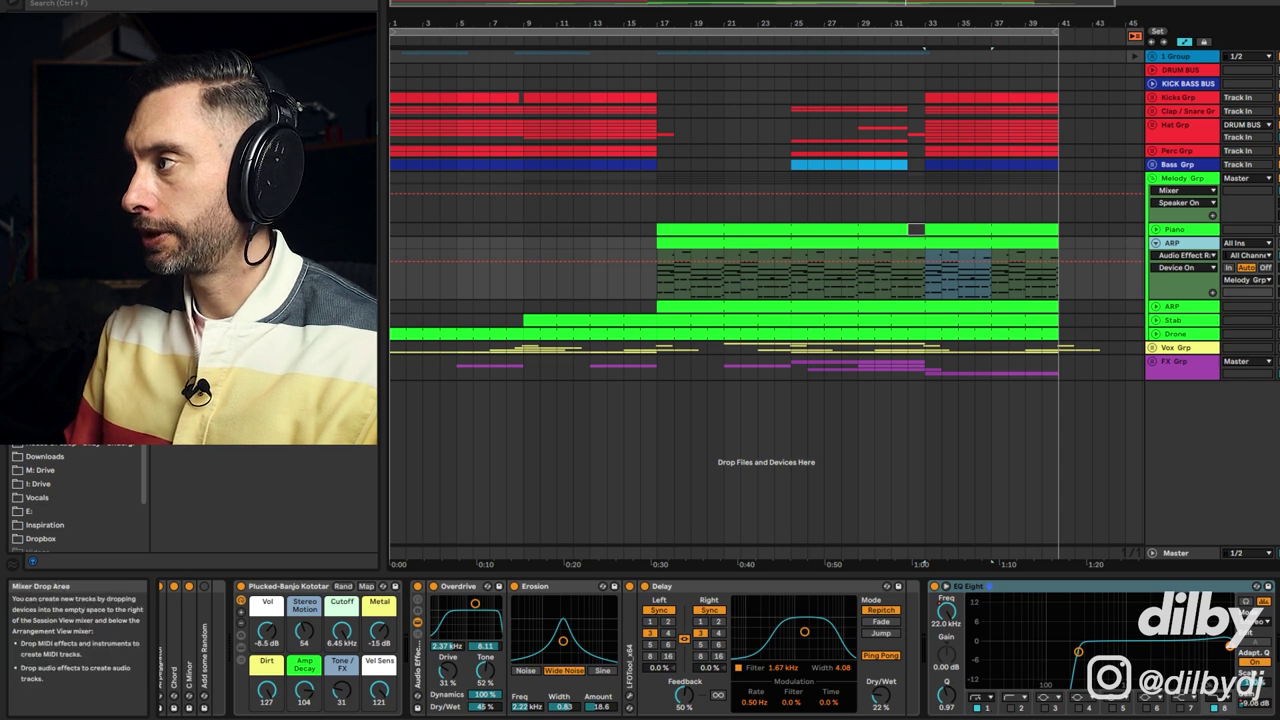
# - Display the ARP's EQ Eight output gain automation and its filter 8 frequency automation
pyautogui.click(1277, 243)
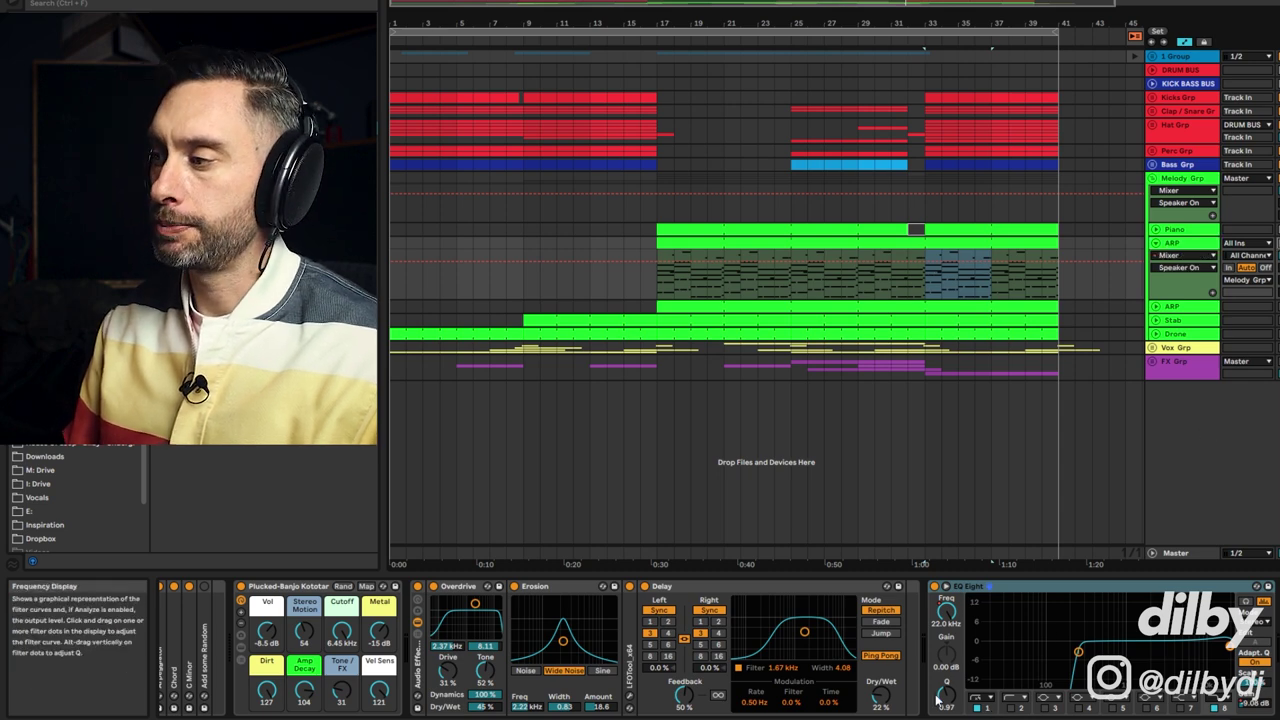
pyautogui.click(1260, 706)
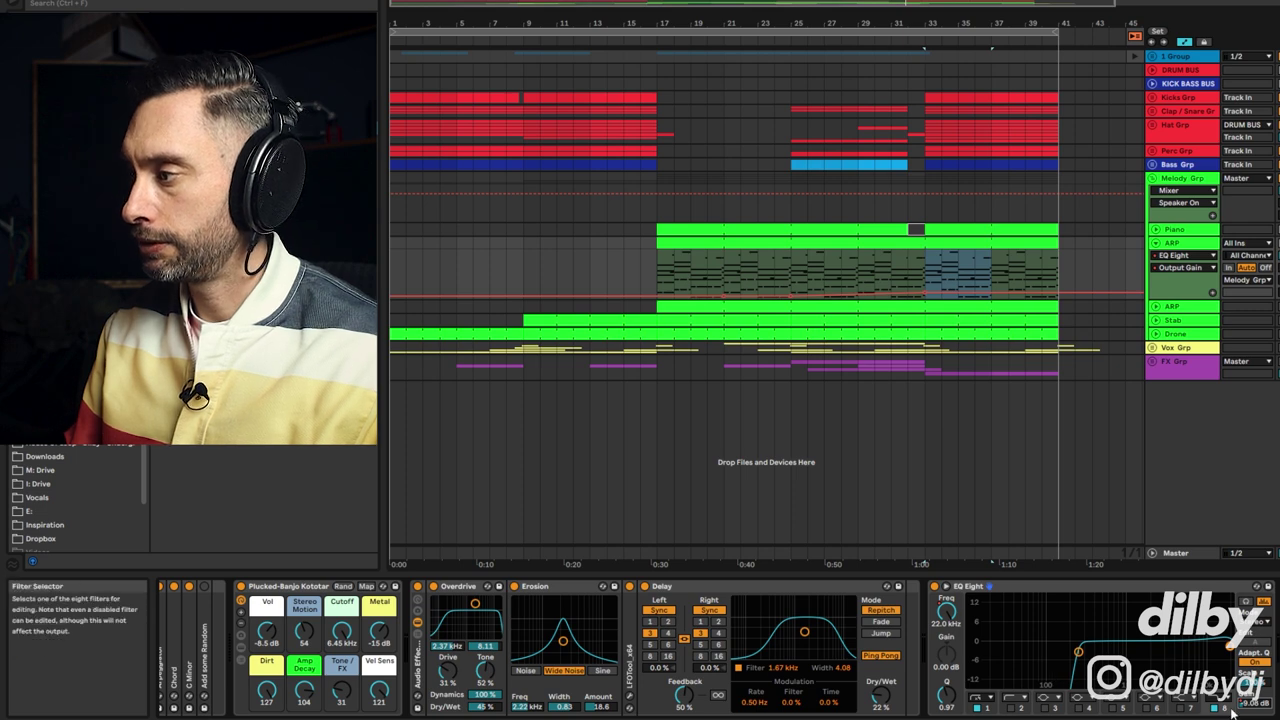
pyautogui.click(1231, 709)
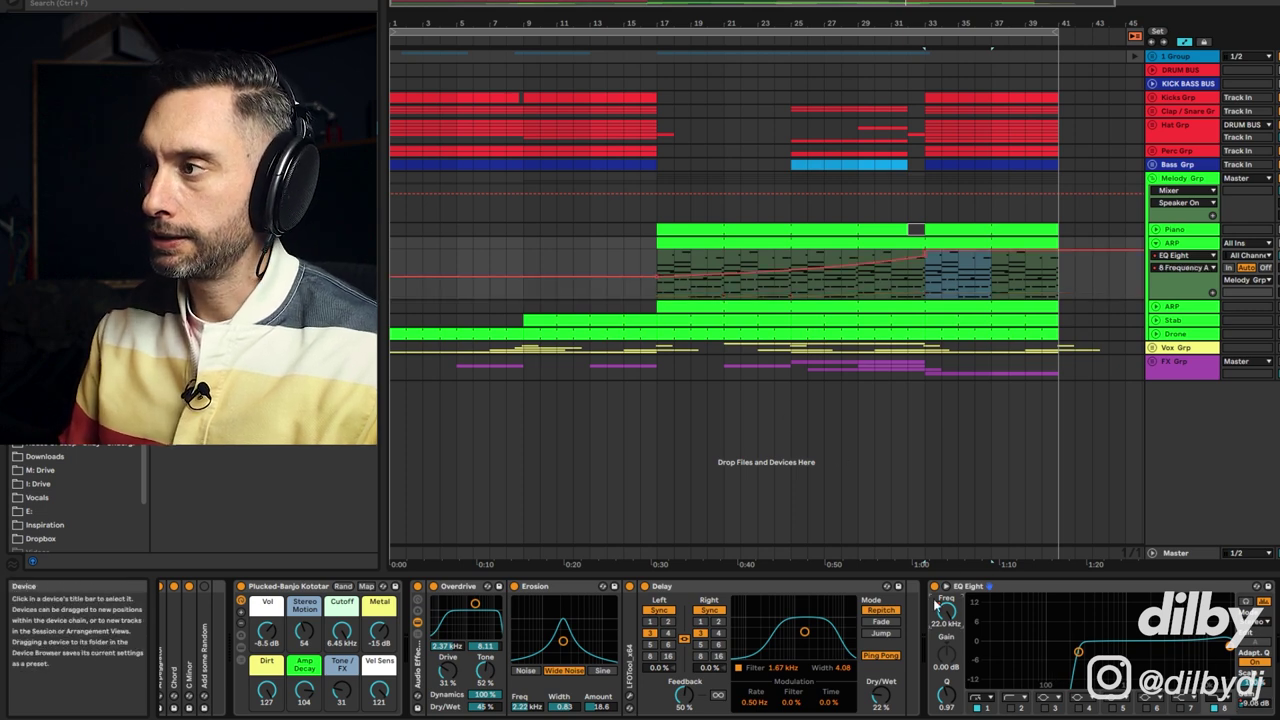
# - Audition the ARP's filter 8 frequency sweep from bars 17, 28 and 31
pyautogui.click(657, 258)
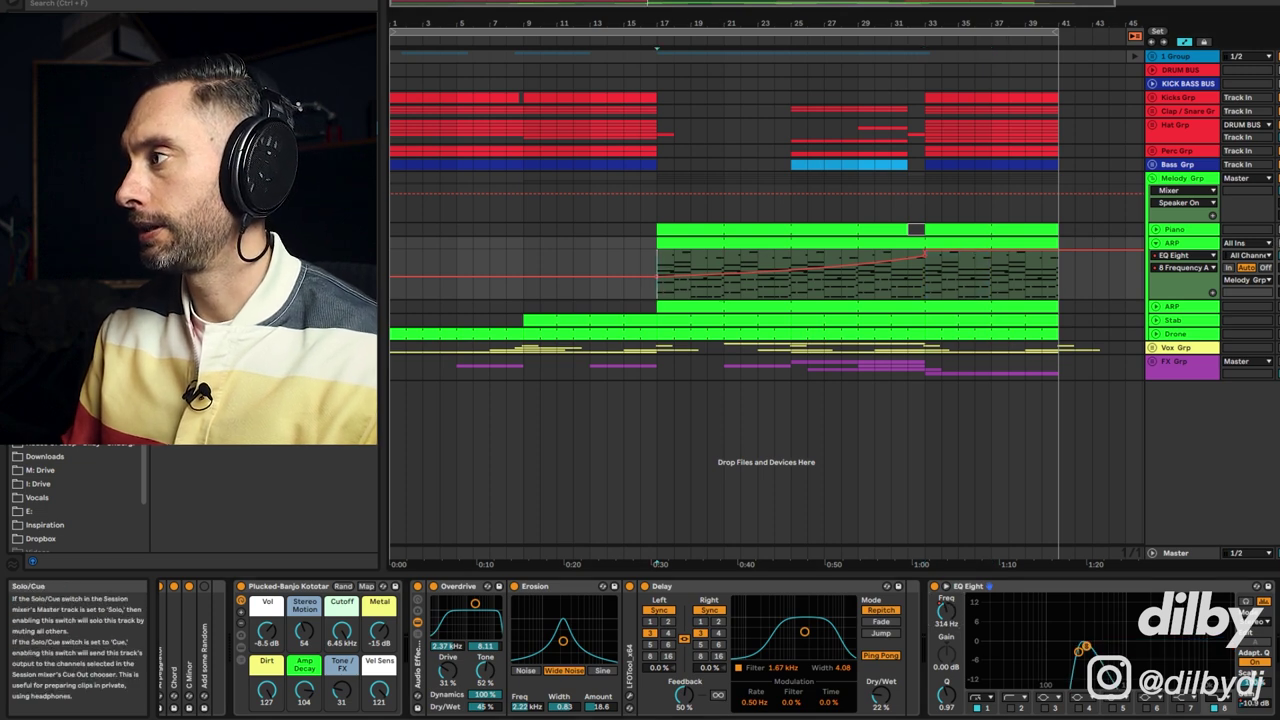
pyautogui.press('space')
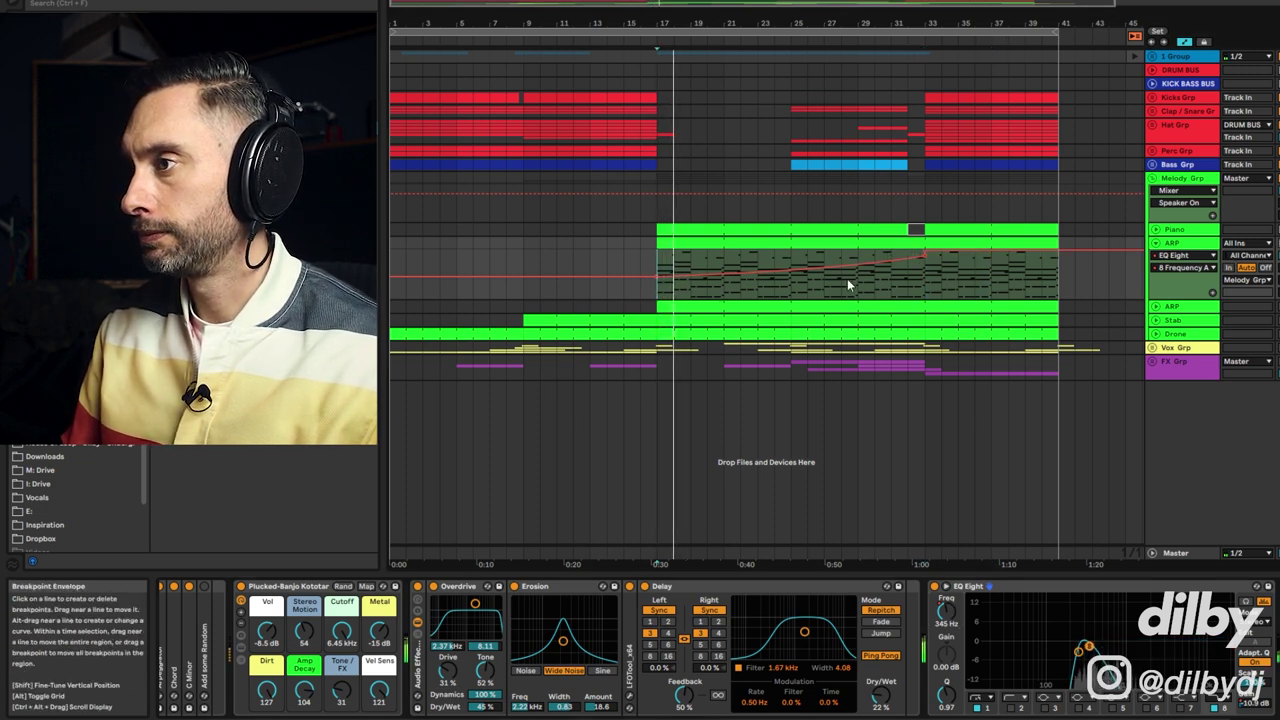
pyautogui.click(842, 296)
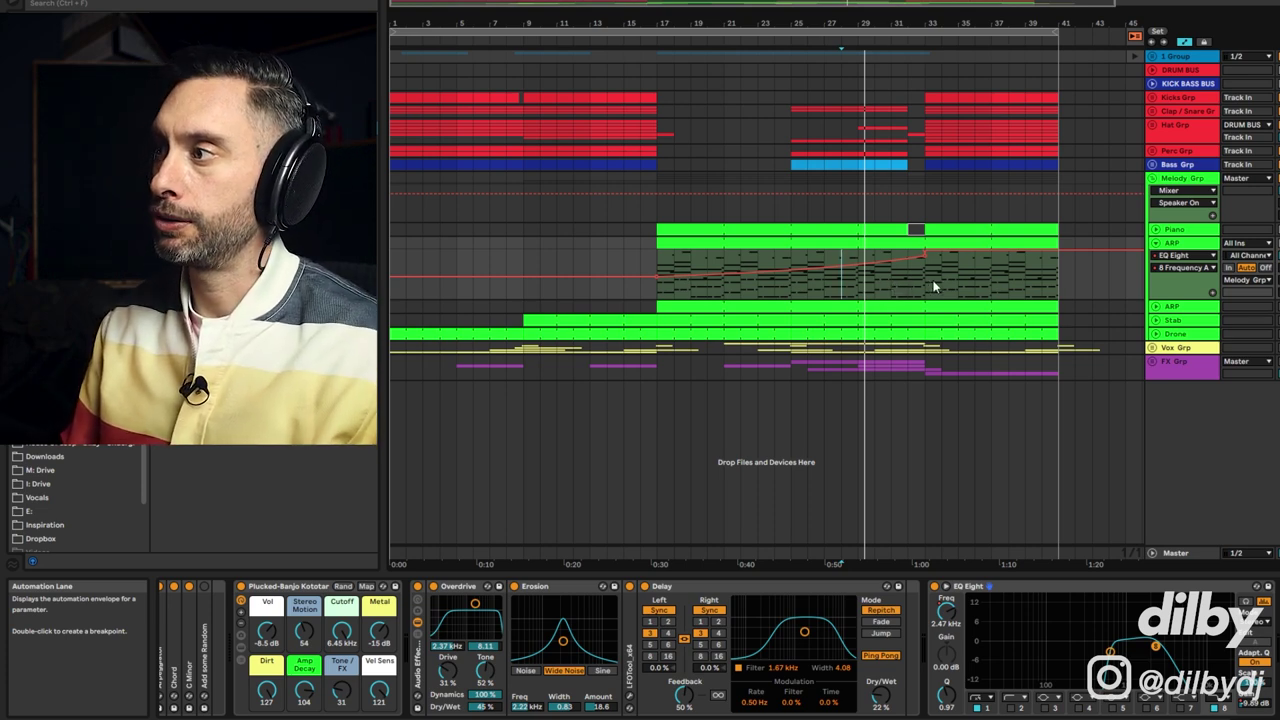
pyautogui.moveTo(934, 281); pyautogui.dragTo(1003, 282)
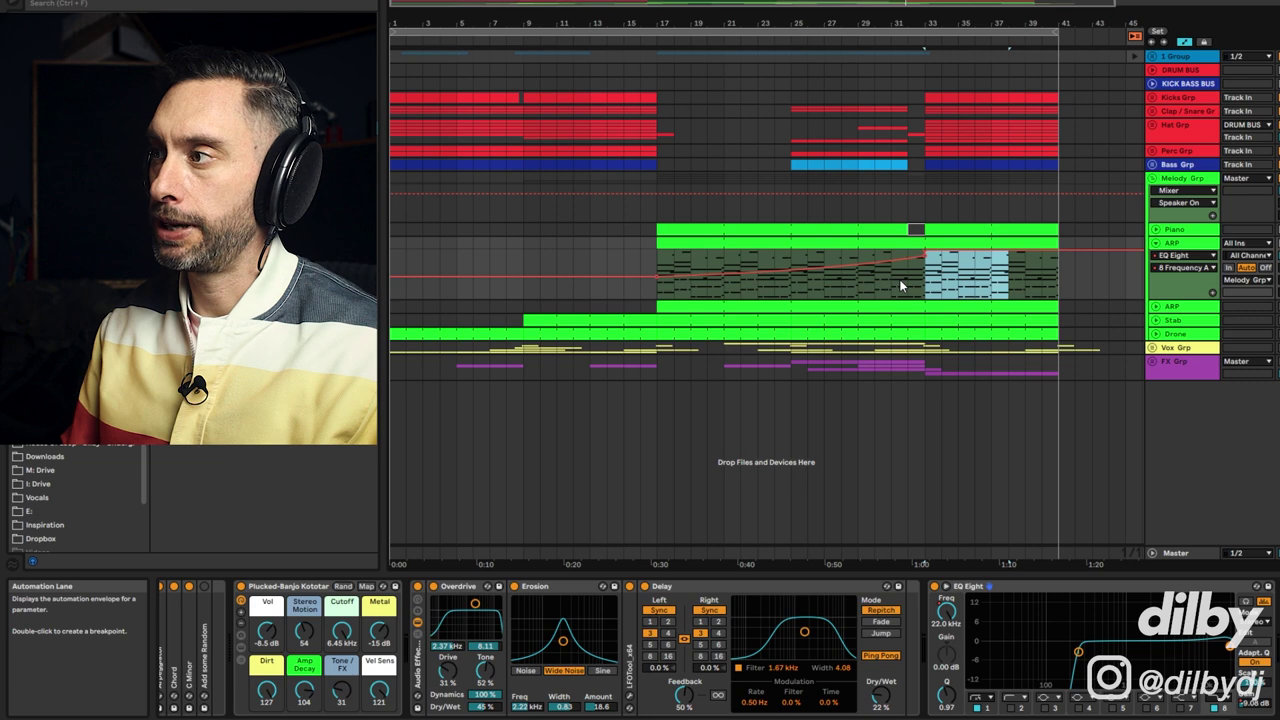
pyautogui.click(894, 280)
pyautogui.press('space')
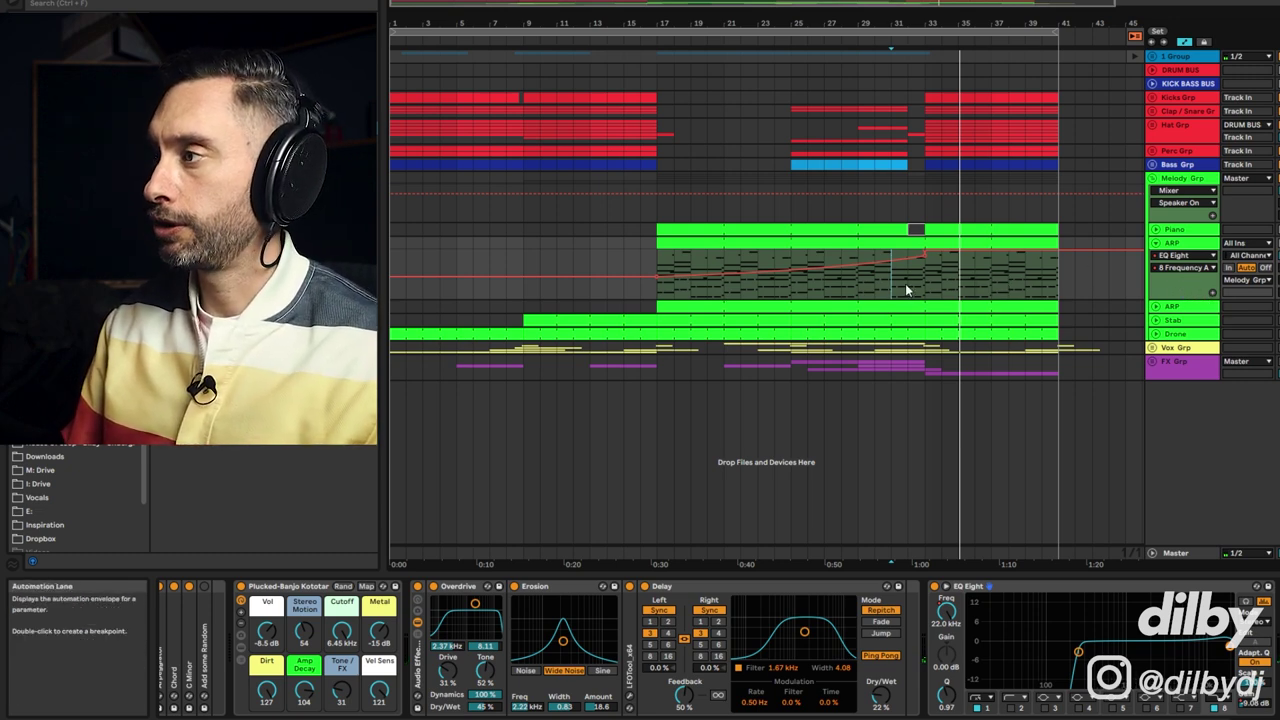
# - Show the ARP's C-Jacky Spray send automation, reveal the return tracks, and examine the Jacky Spray return's effects
pyautogui.click(1278, 267)
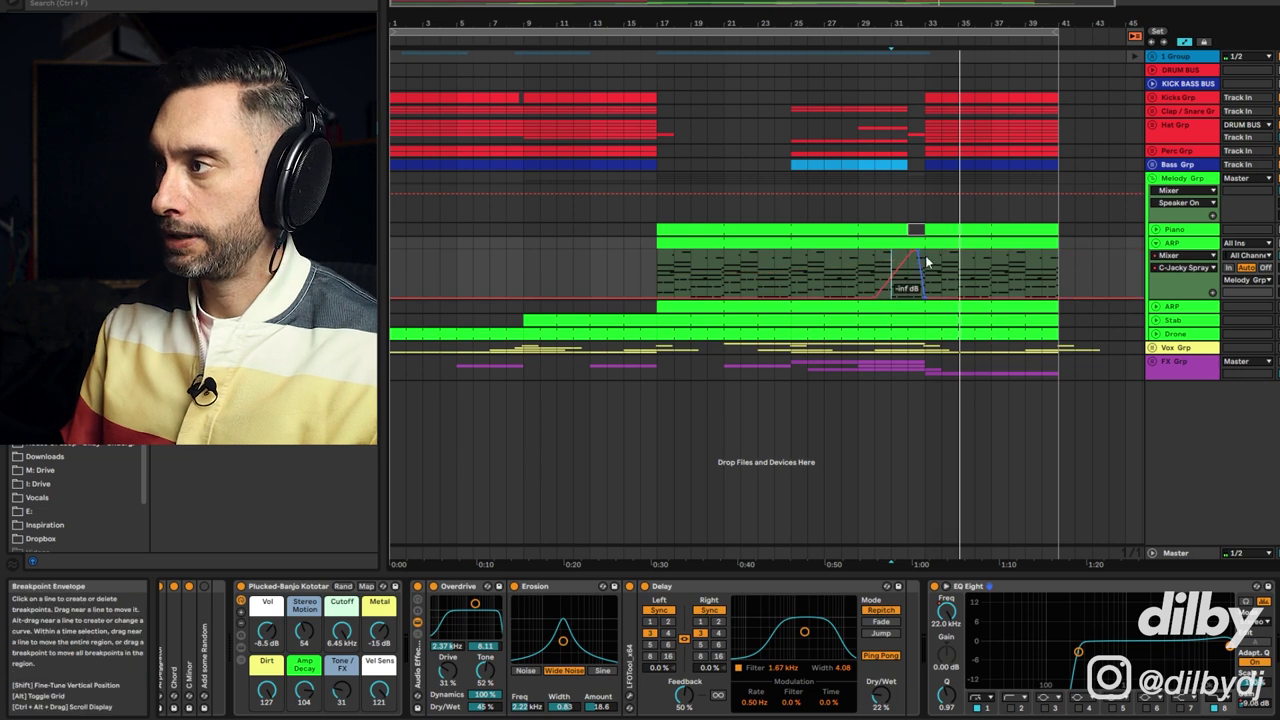
pyautogui.click(1176, 553)
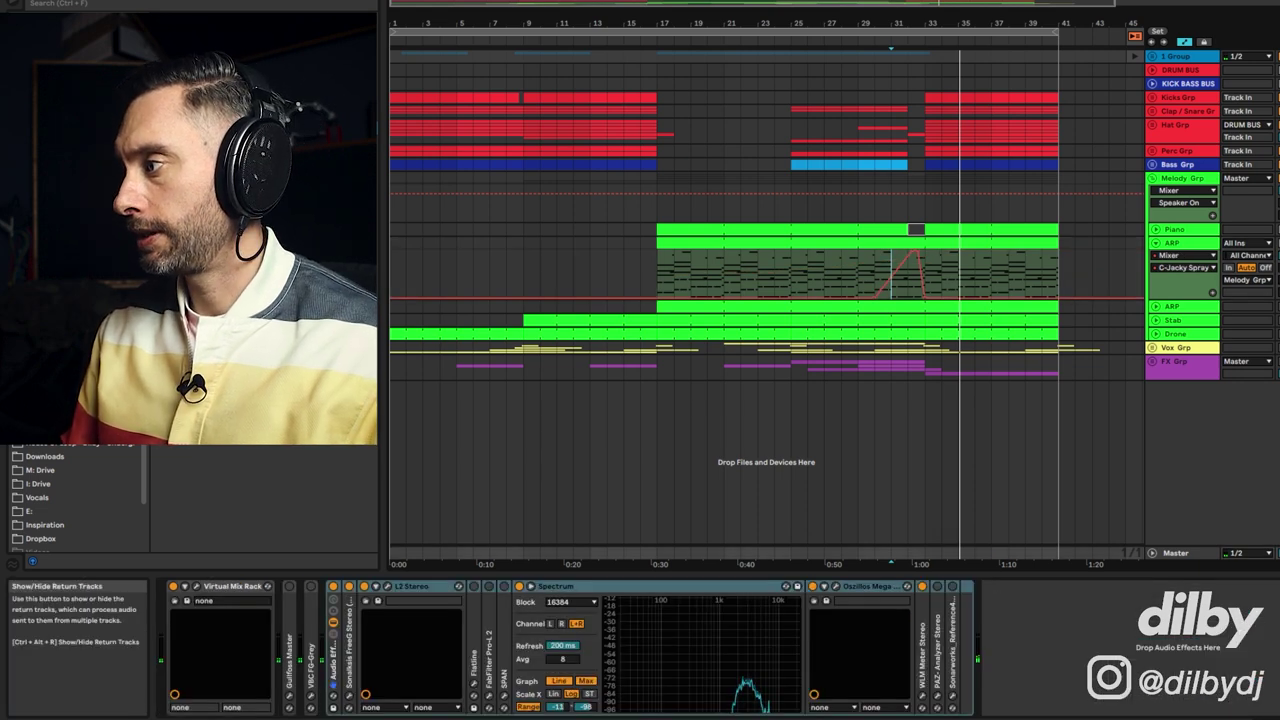
pyautogui.click(1133, 552)
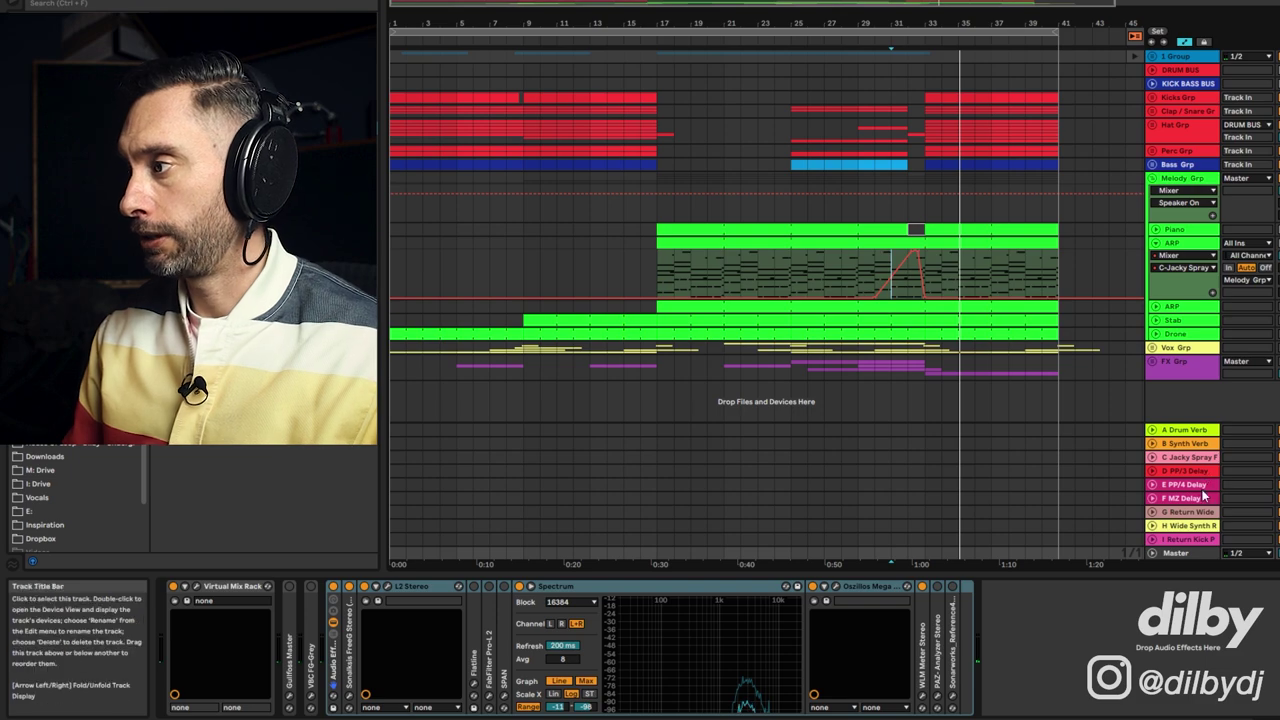
pyautogui.click(1193, 460)
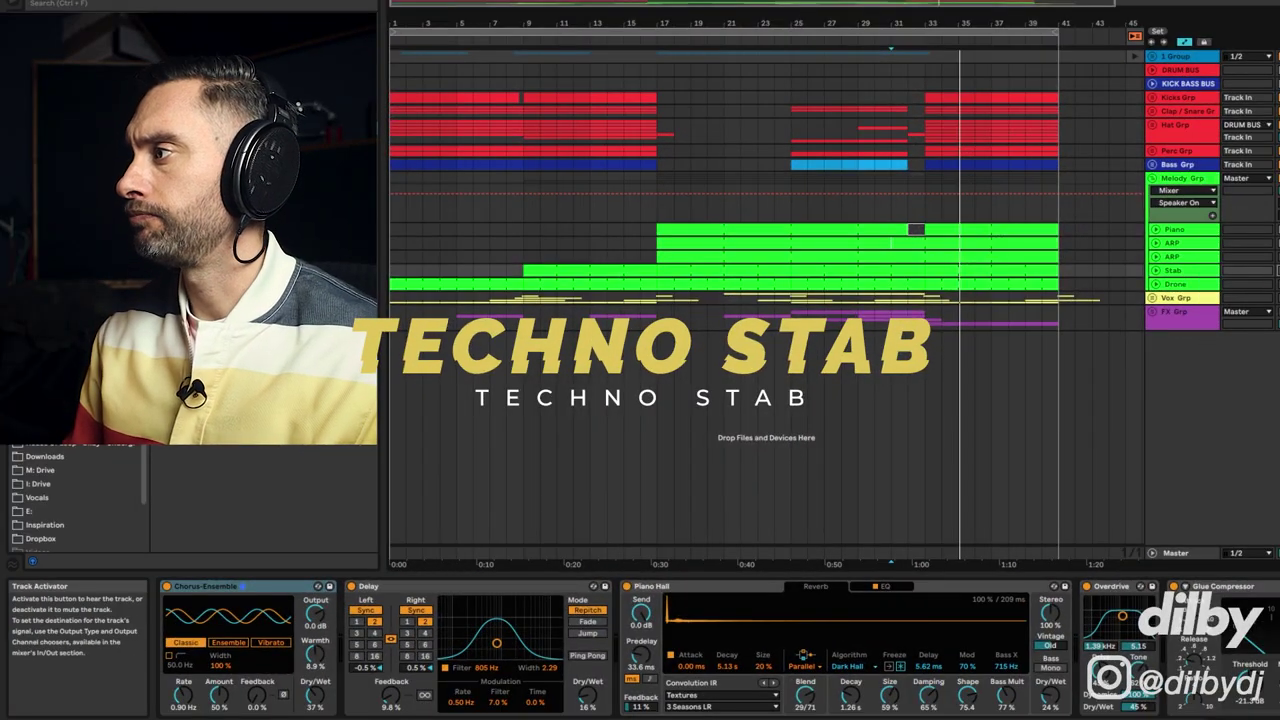
# - Expand the Stab track, open its MIDI clip, and audition the stab chords from the middle of bar 33
pyautogui.click(1155, 270)
pyautogui.doubleClick(937, 270)
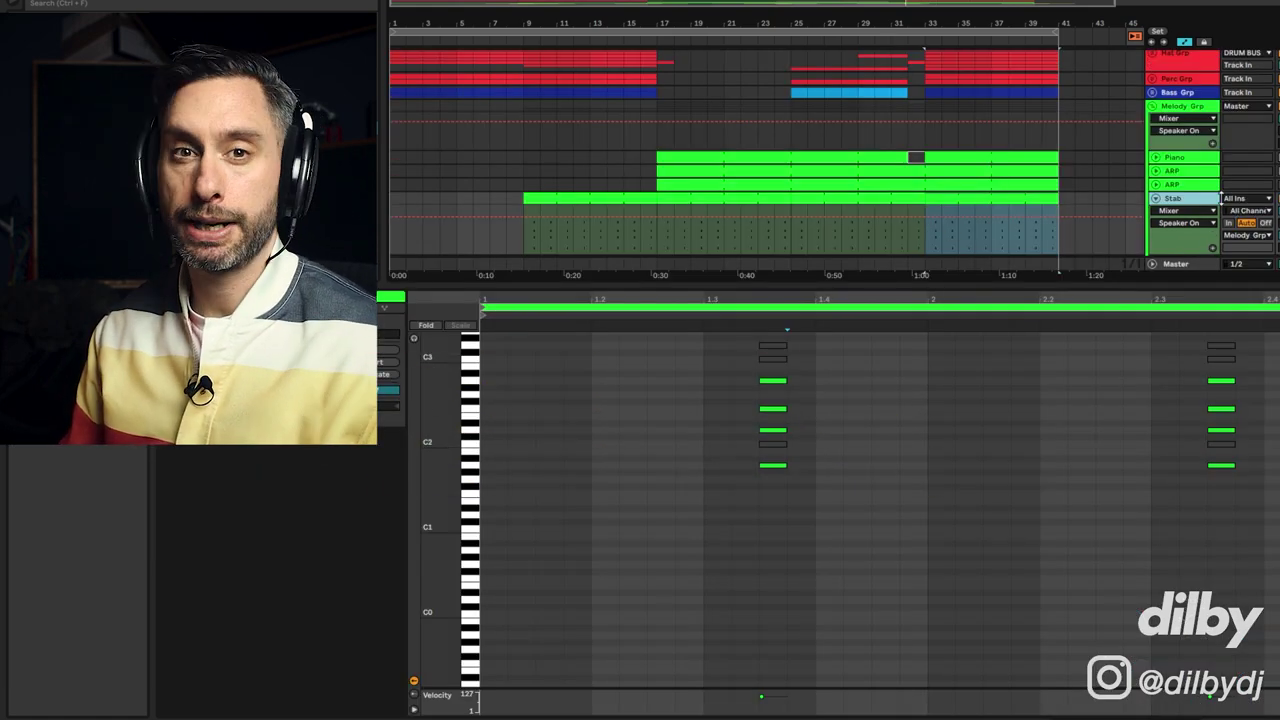
pyautogui.moveTo(1052, 2); pyautogui.dragTo(978, 92)
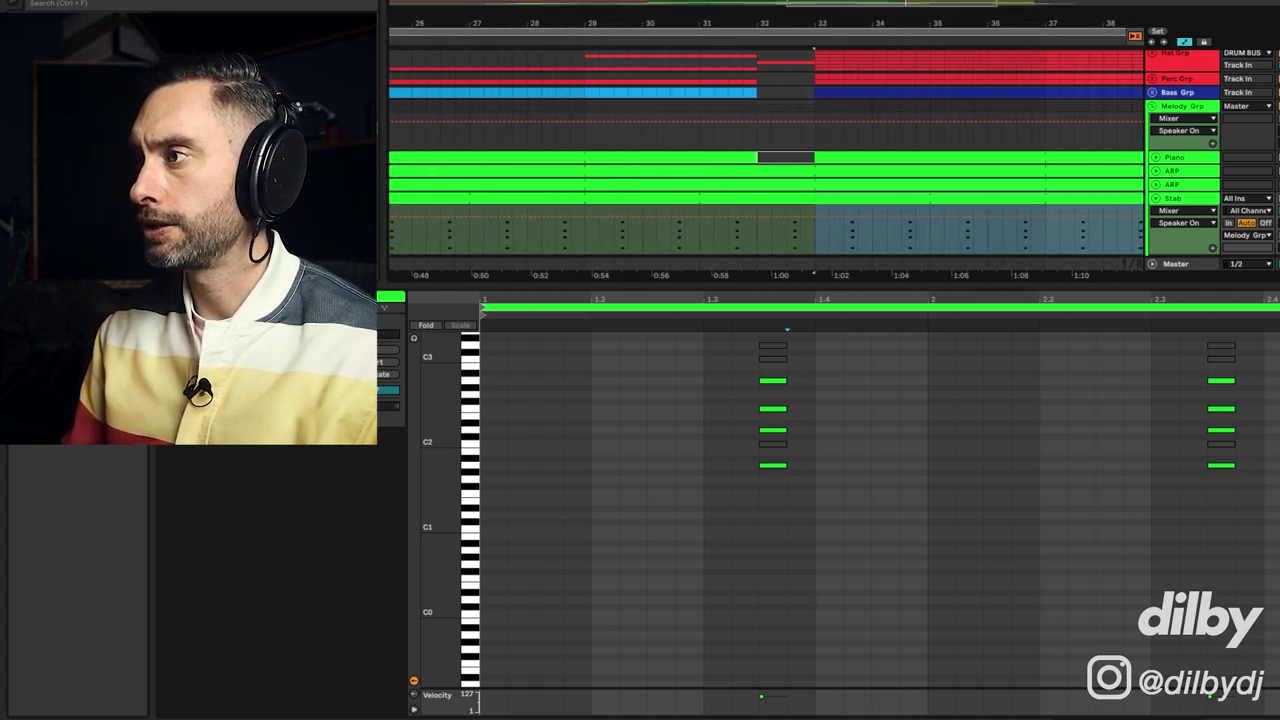
pyautogui.click(846, 238)
pyautogui.press('space')
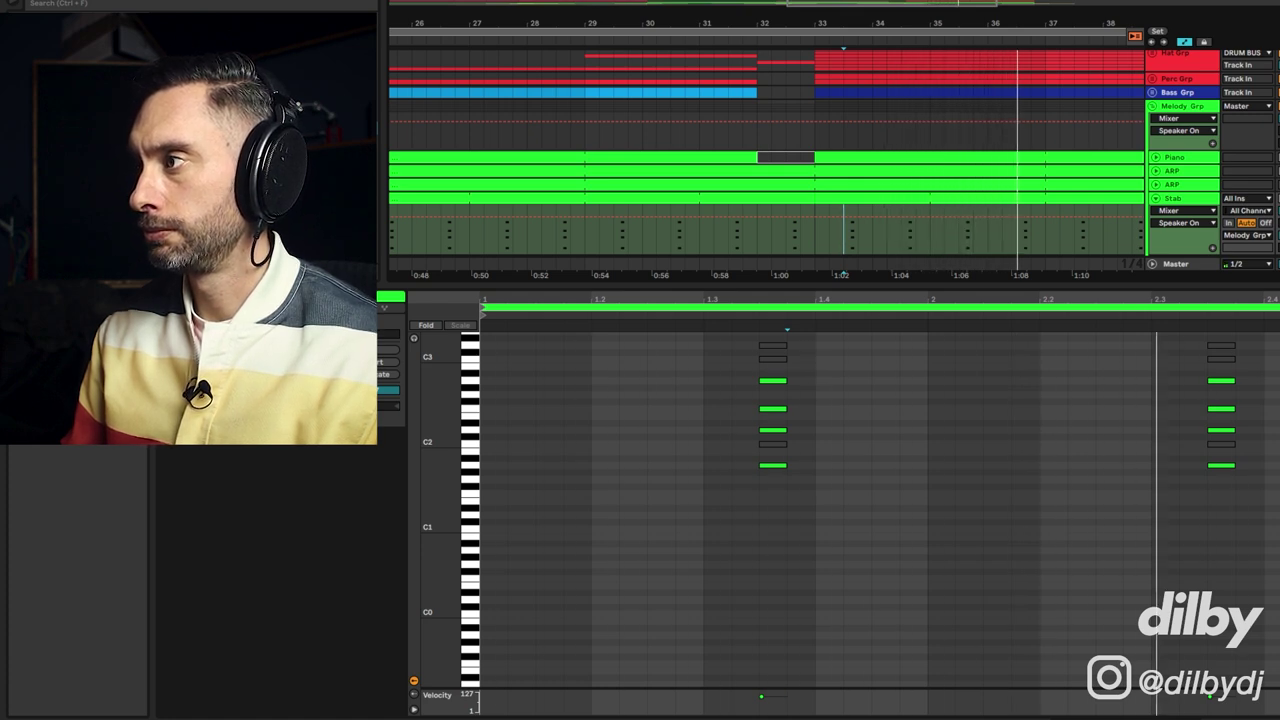
# - Stop playback and audition the Stab track's entry from bar 9
pyautogui.press('space')
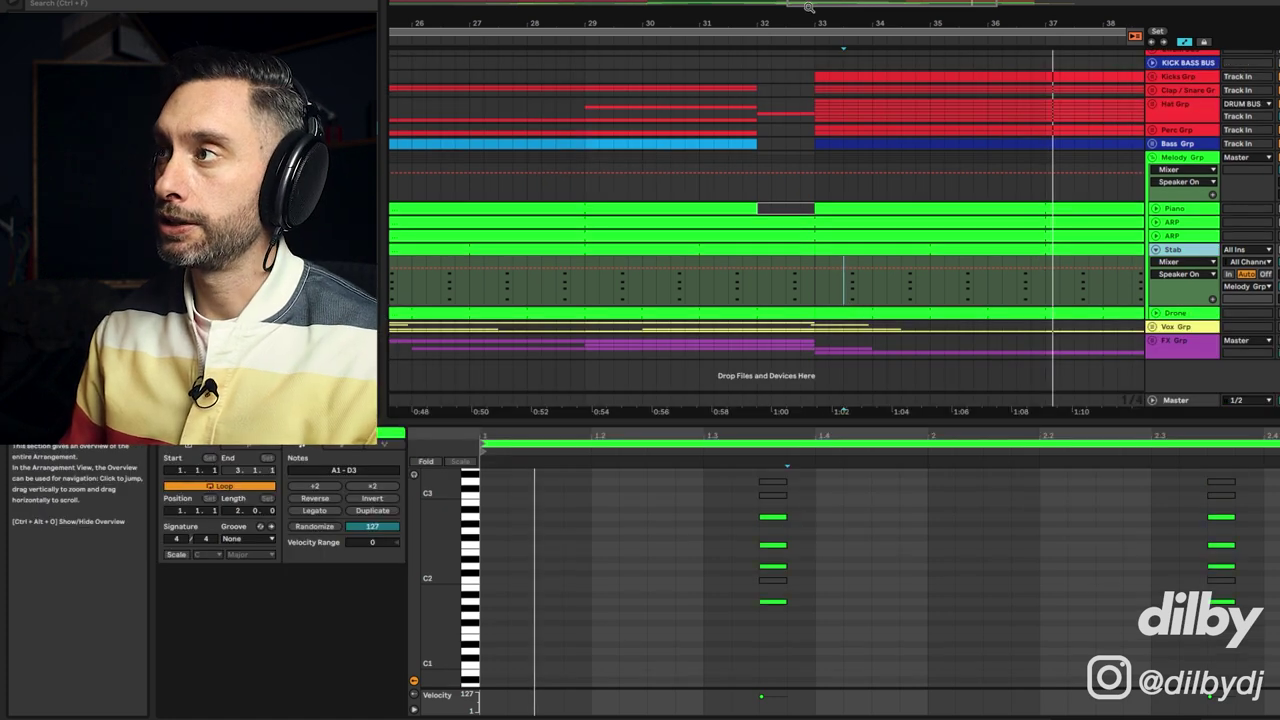
pyautogui.moveTo(808, 7); pyautogui.dragTo(498, 6)
pyautogui.click(494, 268)
pyautogui.press('space')
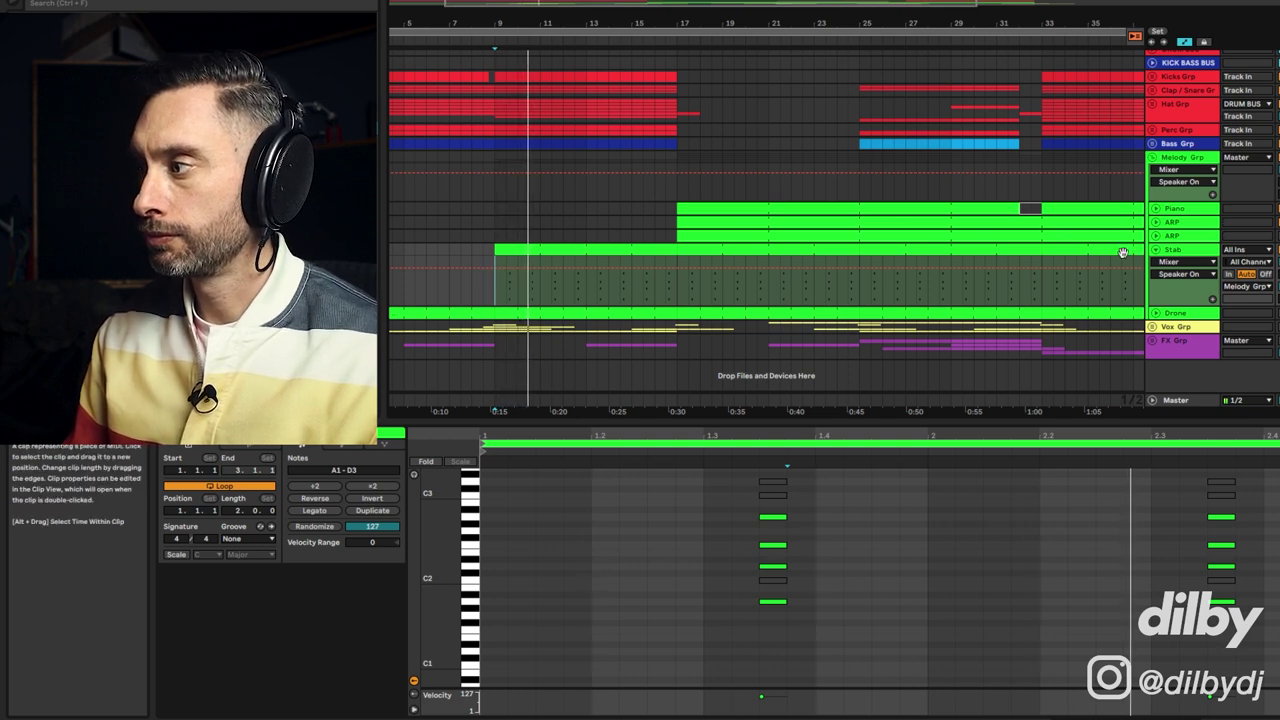
pyautogui.press('space')
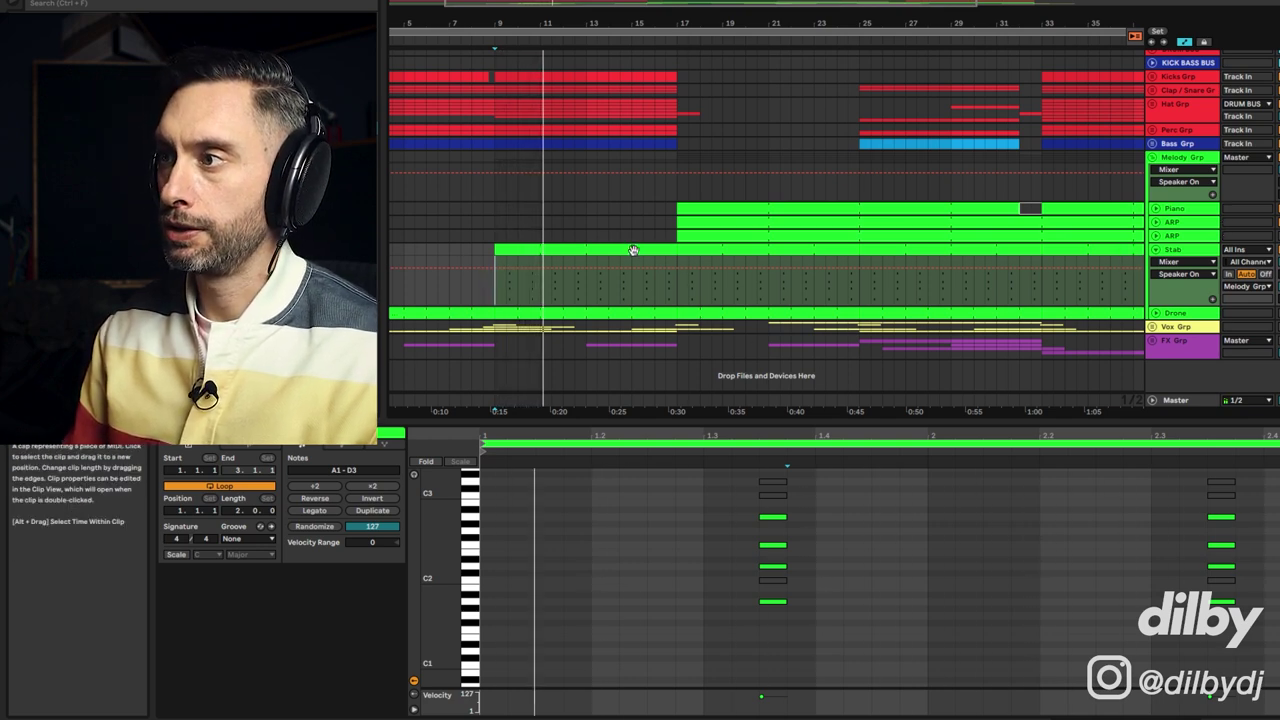
# - Examine the Stab's Wavetable Filter 1 Freq automation and its device chain, and audition the automated filter from the middle of bar 9
pyautogui.click(631, 250)
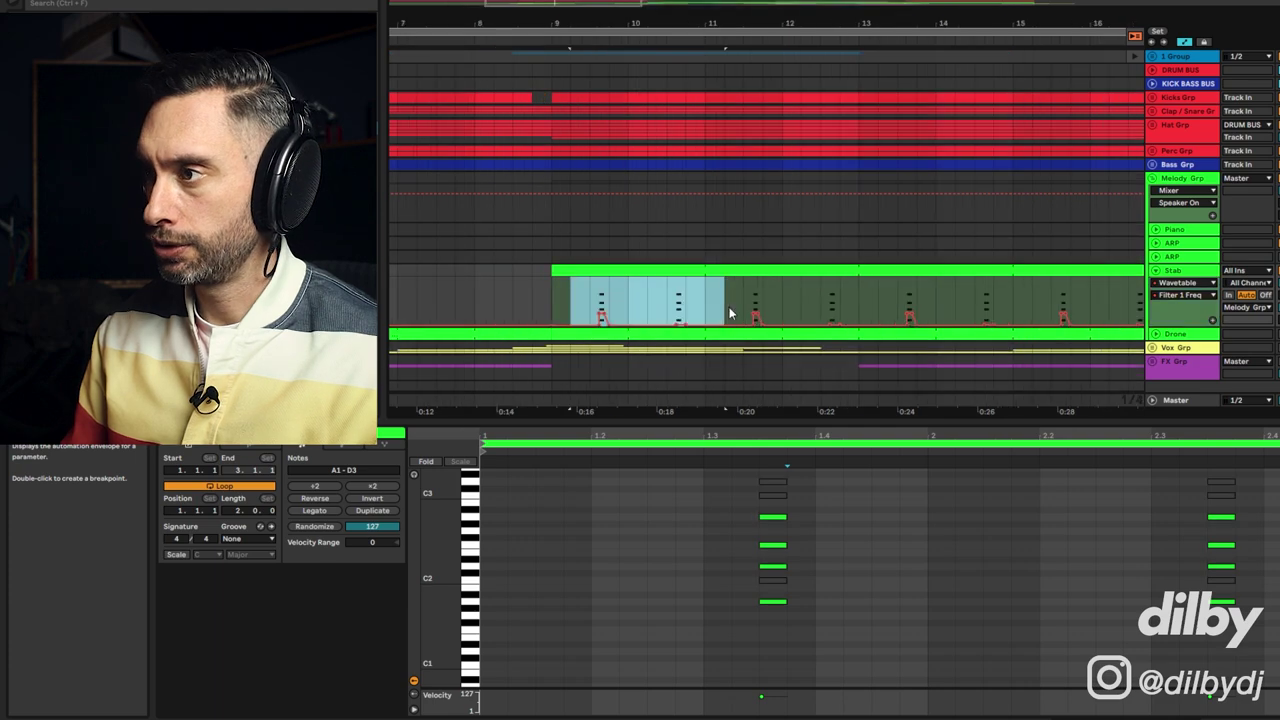
pyautogui.hotkey('shift', 'Tab')
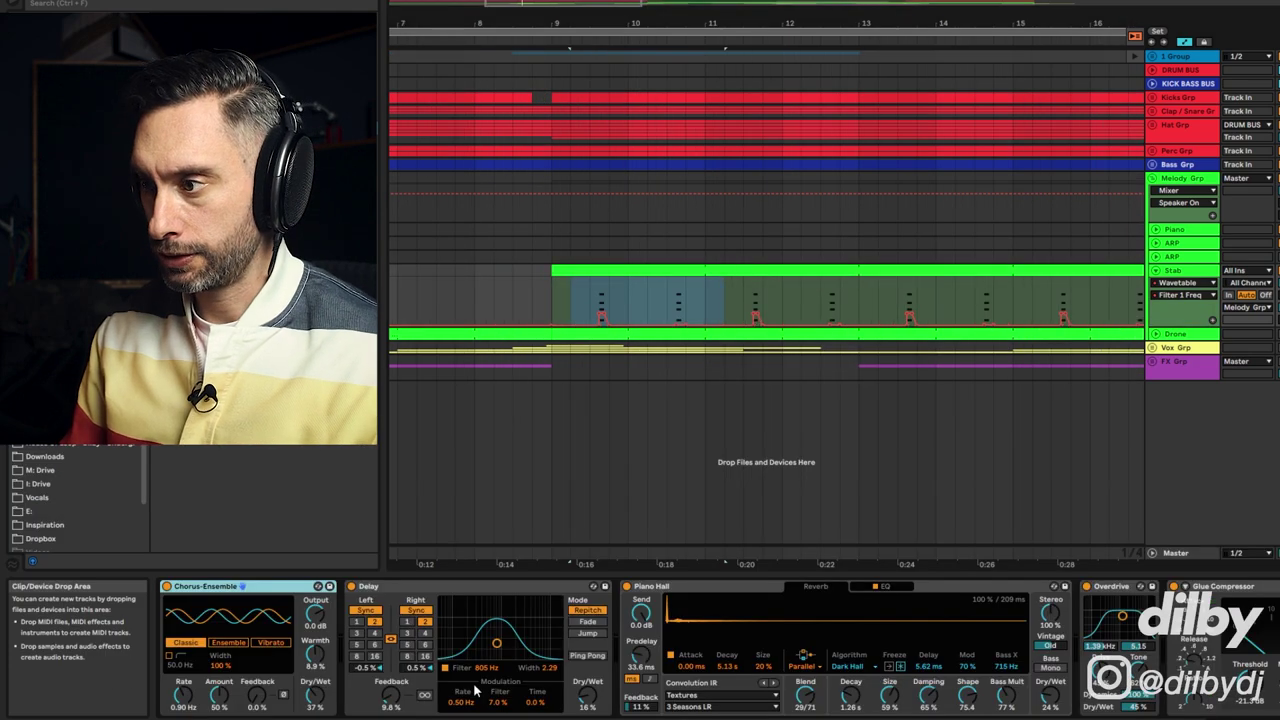
pyautogui.click(749, 716)
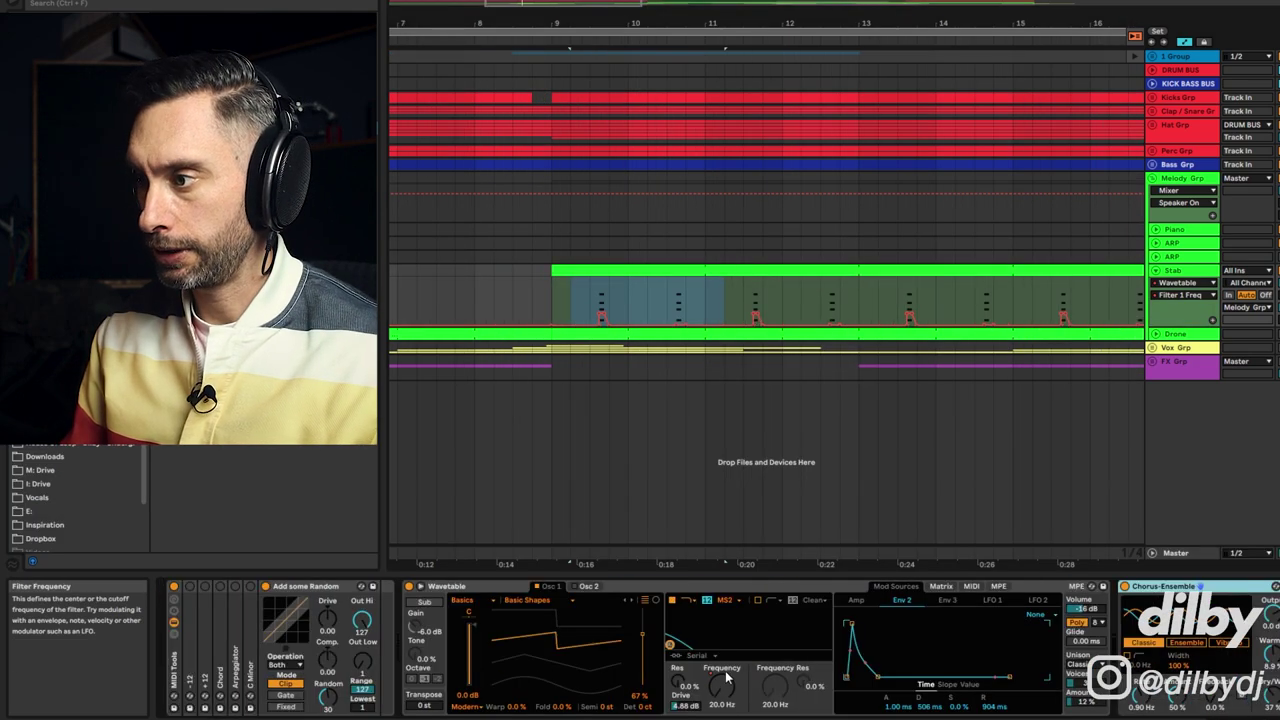
pyautogui.click(593, 296)
pyautogui.press('space')
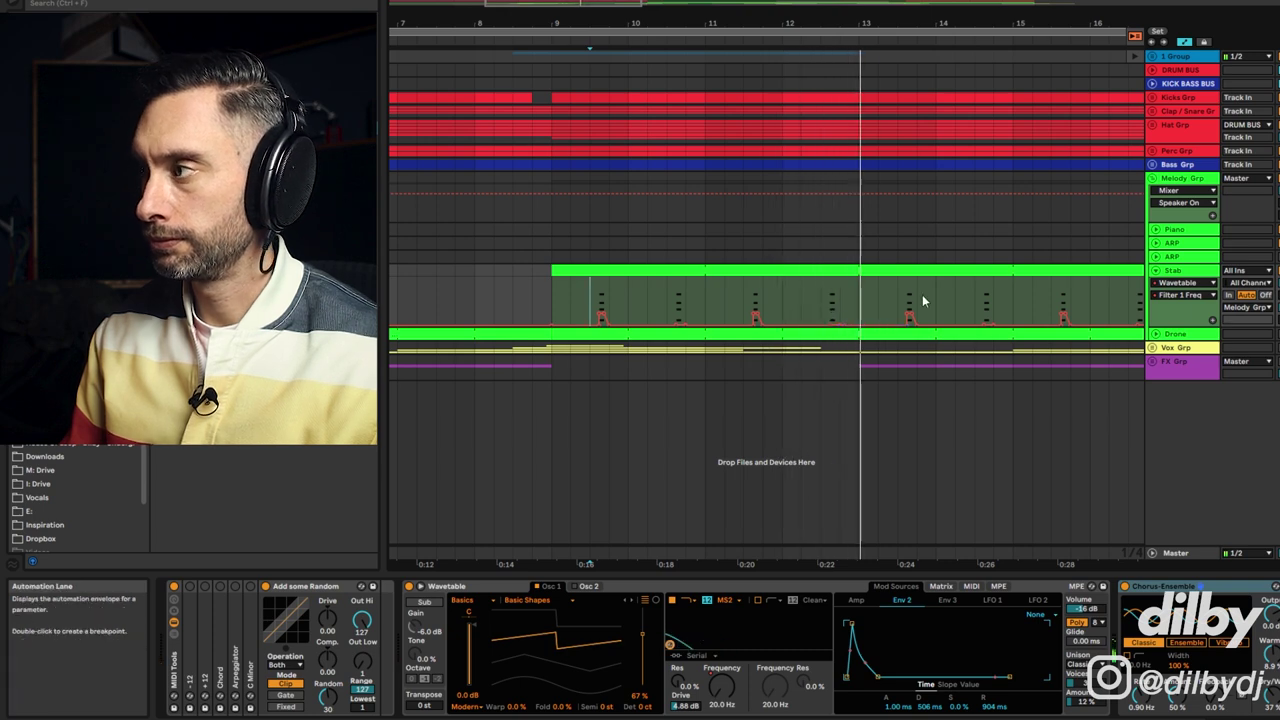
# - Open the Stab's MIDI clip and set its scale to A Minor
pyautogui.click(1191, 272)
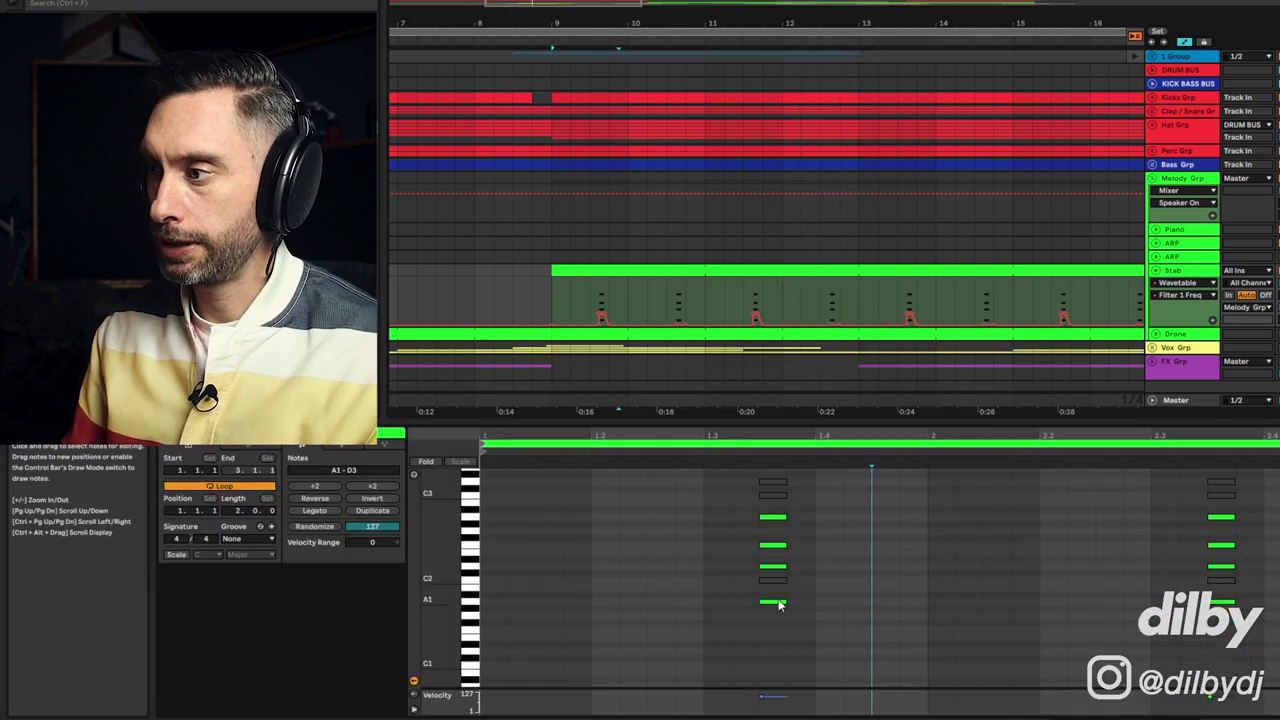
pyautogui.click(775, 603)
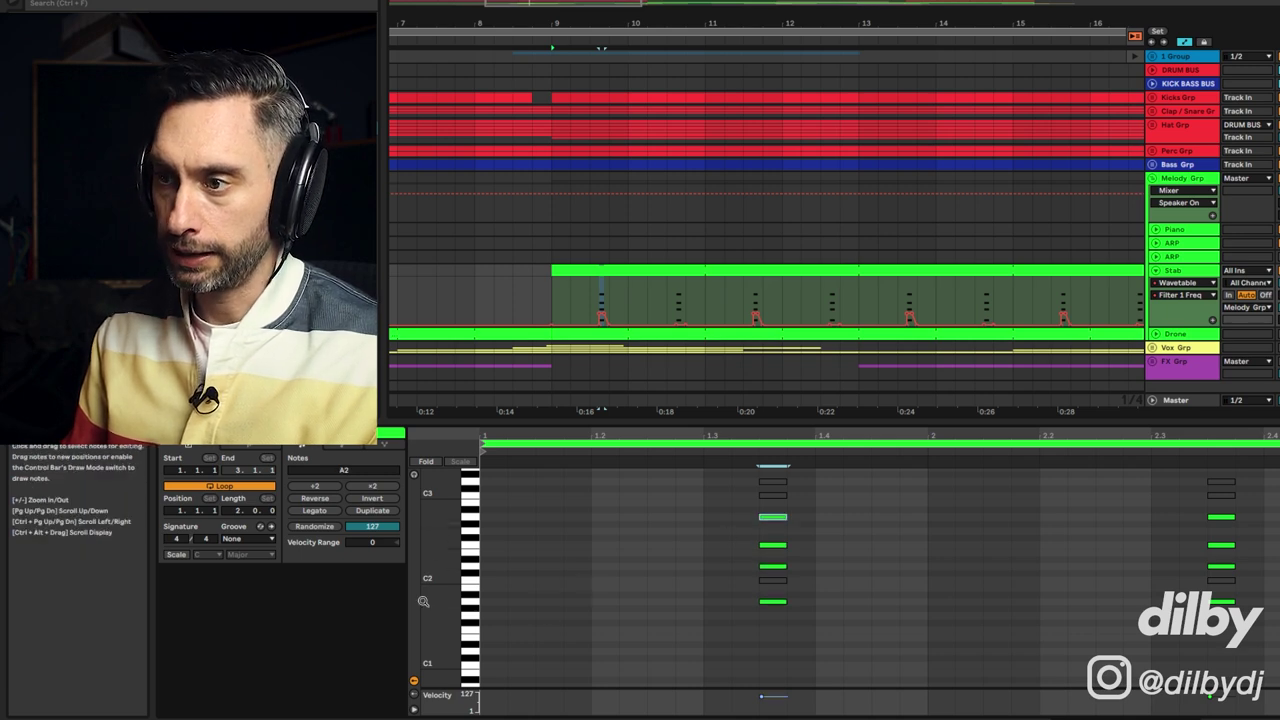
pyautogui.click(222, 551)
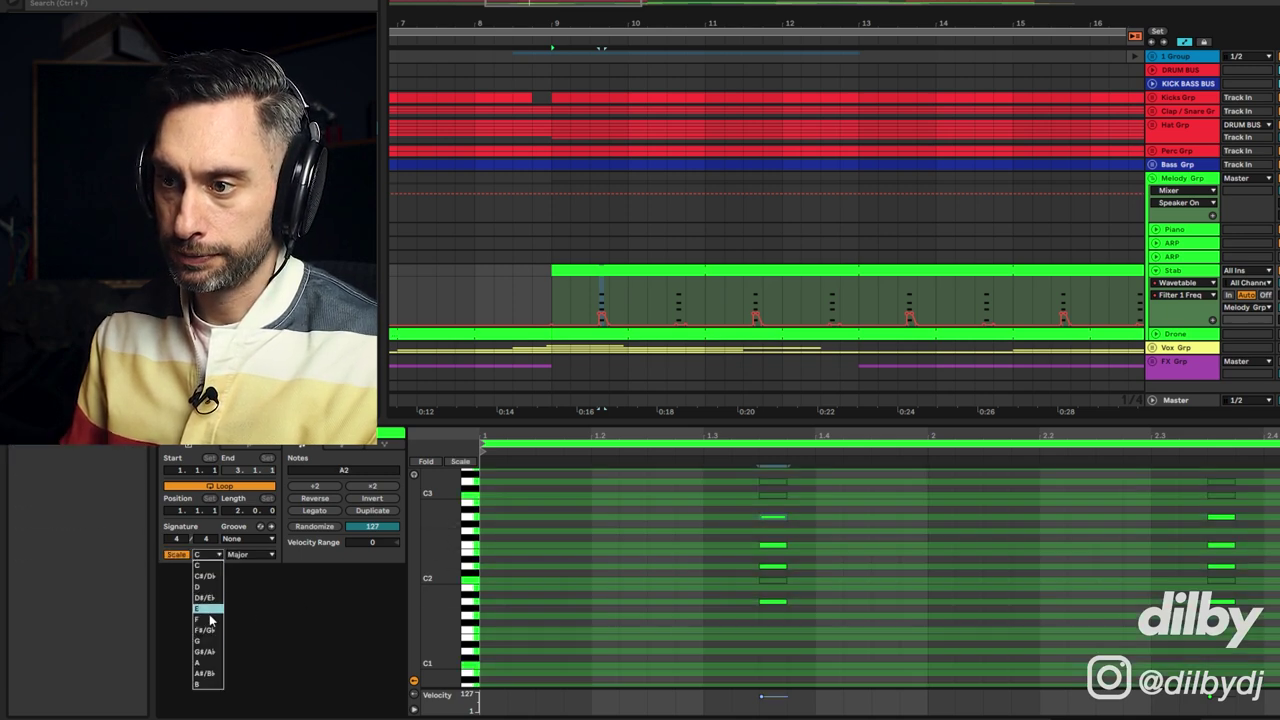
pyautogui.click(210, 662)
pyautogui.click(244, 557)
pyautogui.click(245, 565)
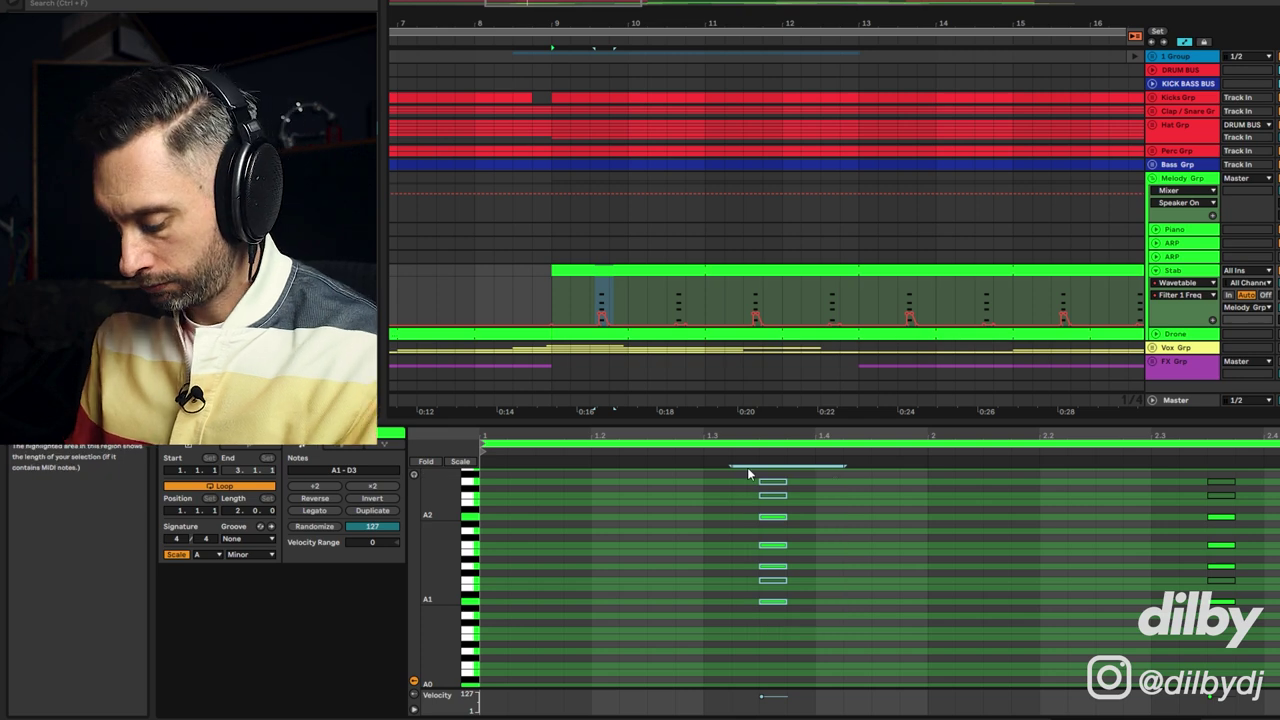
# - Compare the first stab chord by auditioning it with its deactivated notes enabled and disabled
pyautogui.press('space')
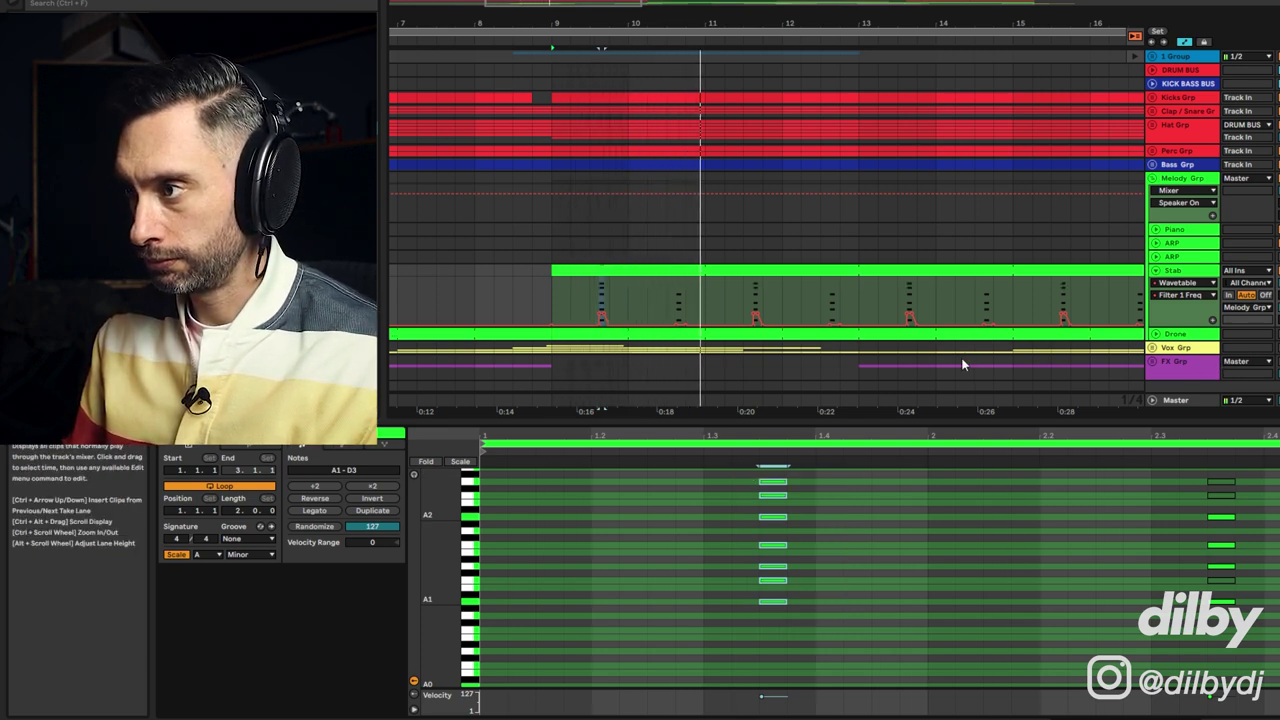
pyautogui.press('space')
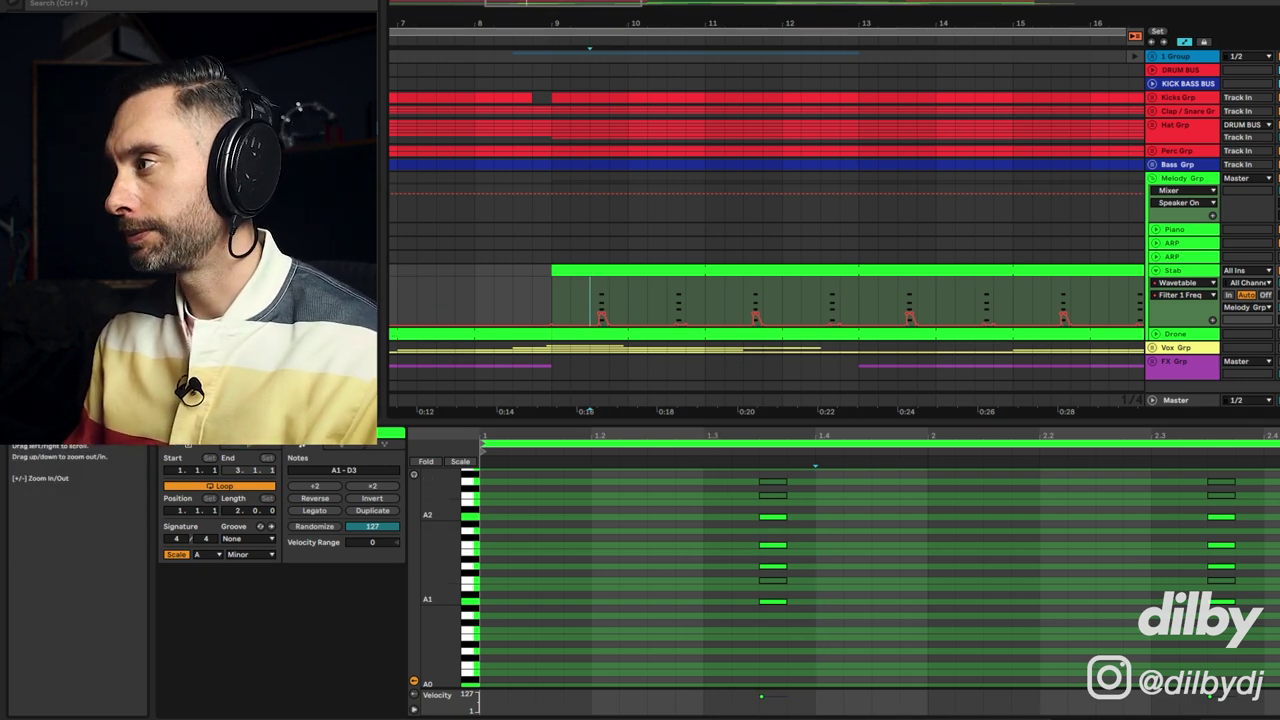
pyautogui.press('space')
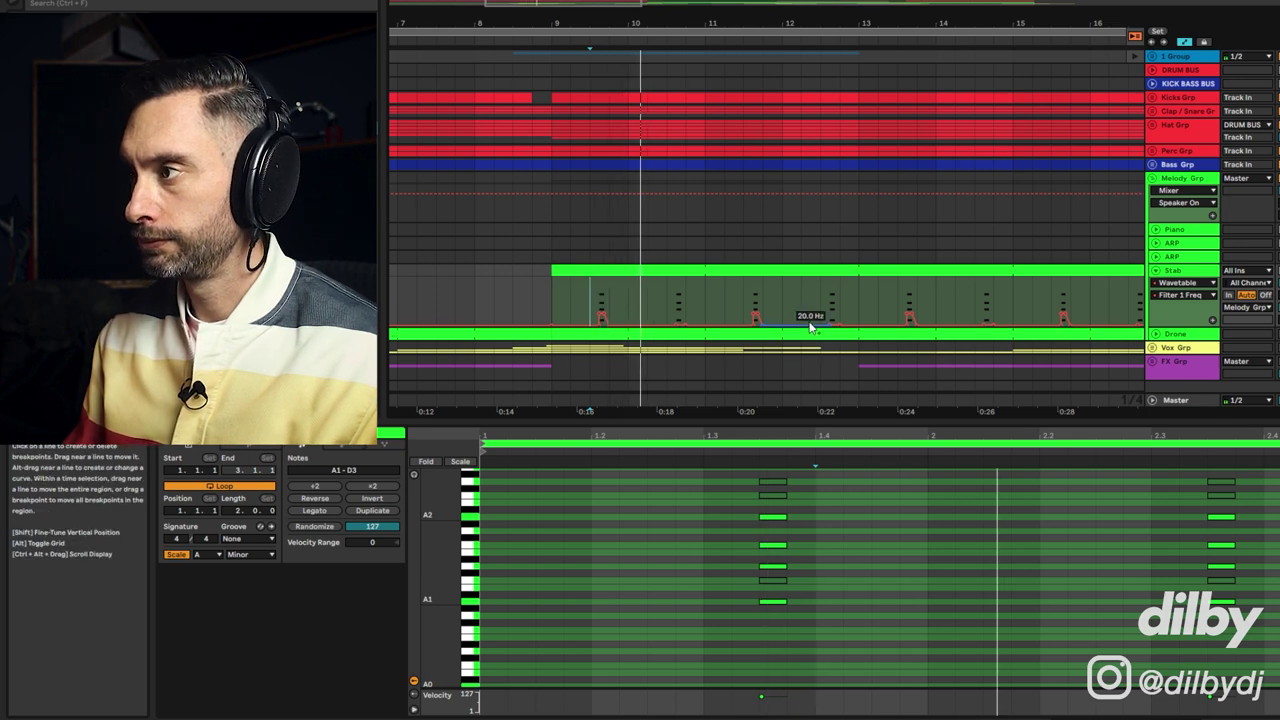
# - Examine the Stab Wavetable's modulation matrix and Env 2, and try a longer Env 2 decay
pyautogui.click(1183, 275)
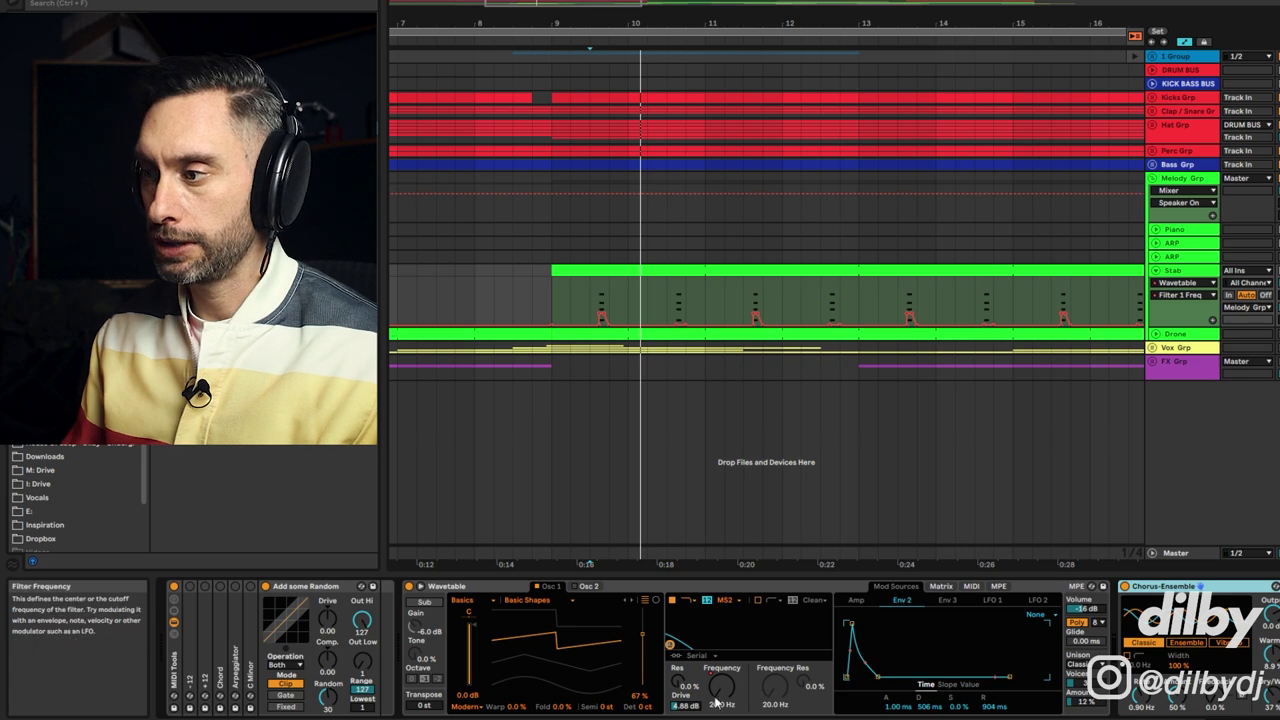
pyautogui.click(940, 586)
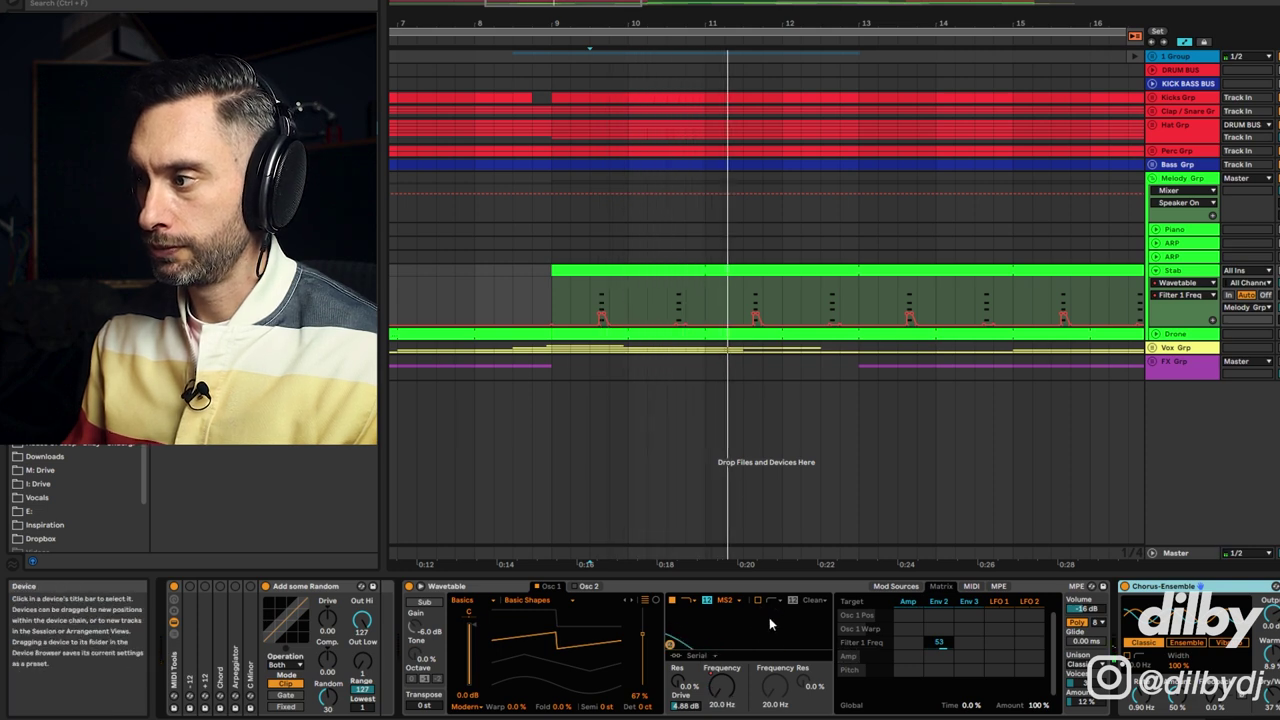
pyautogui.click(897, 586)
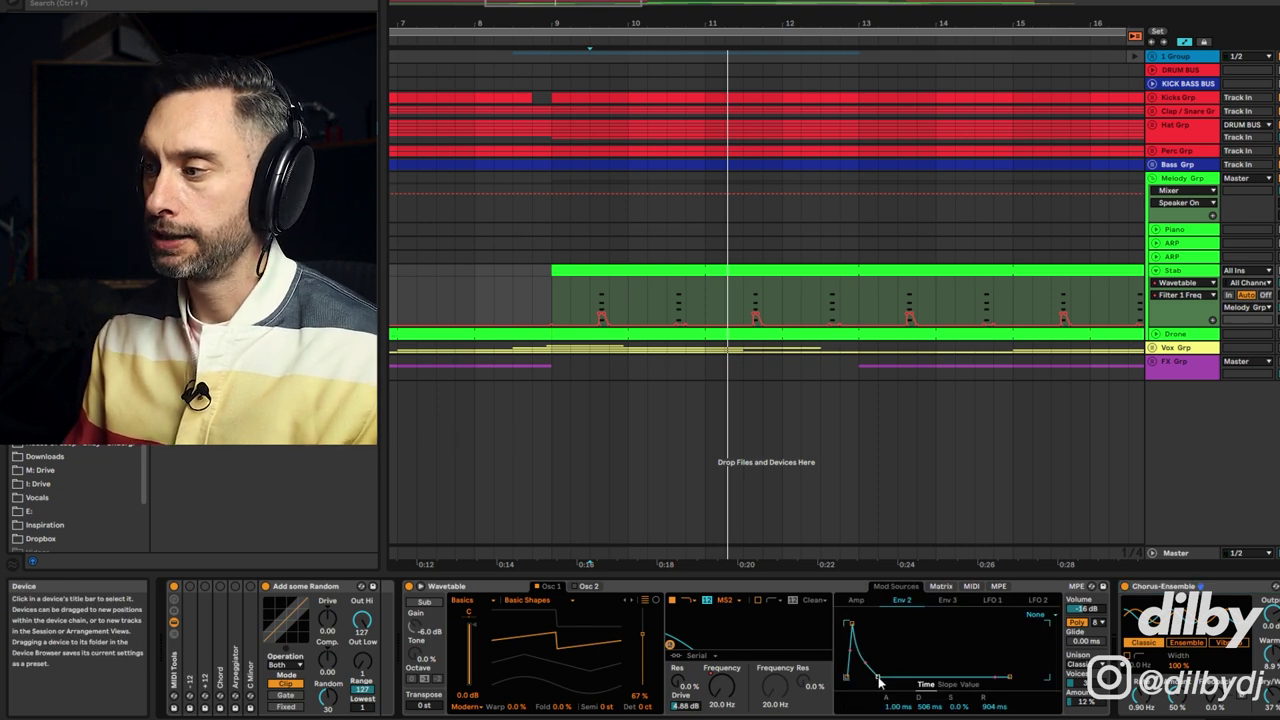
pyautogui.moveTo(878, 677); pyautogui.dragTo(905, 677)
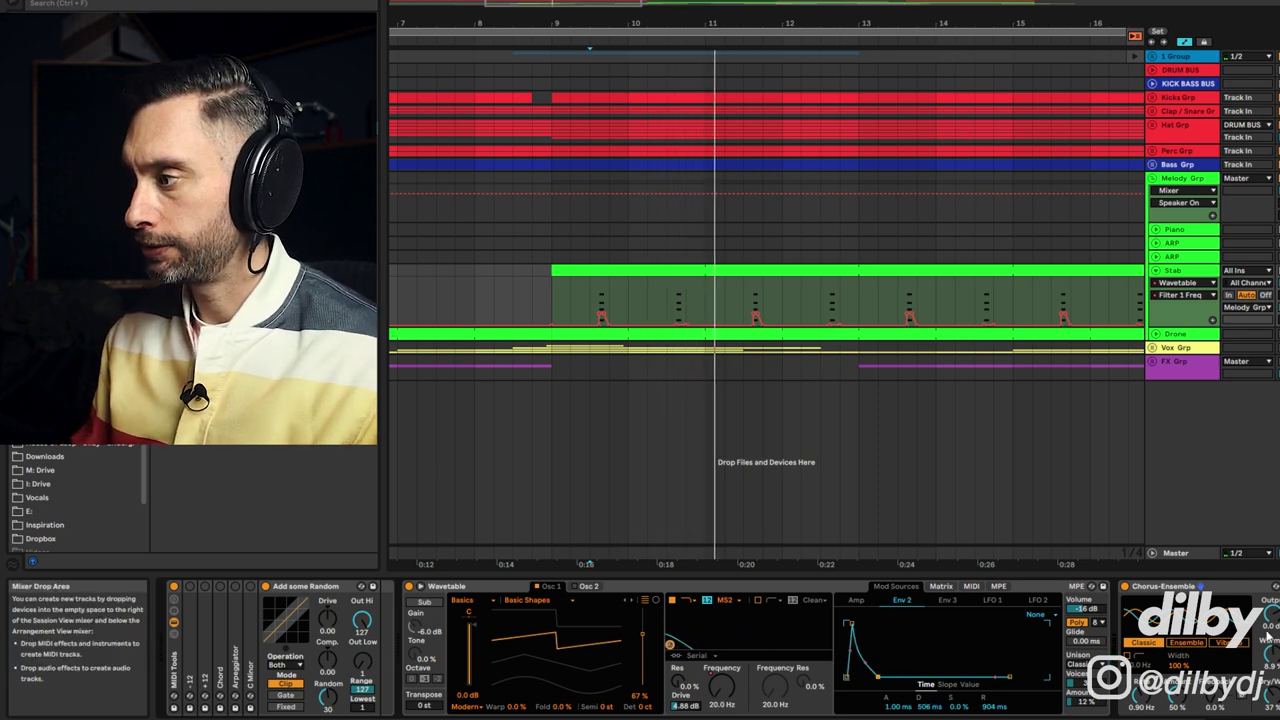
# - Audition the stab while comparing the Wavetable's unison modes
pyautogui.click(1160, 586)
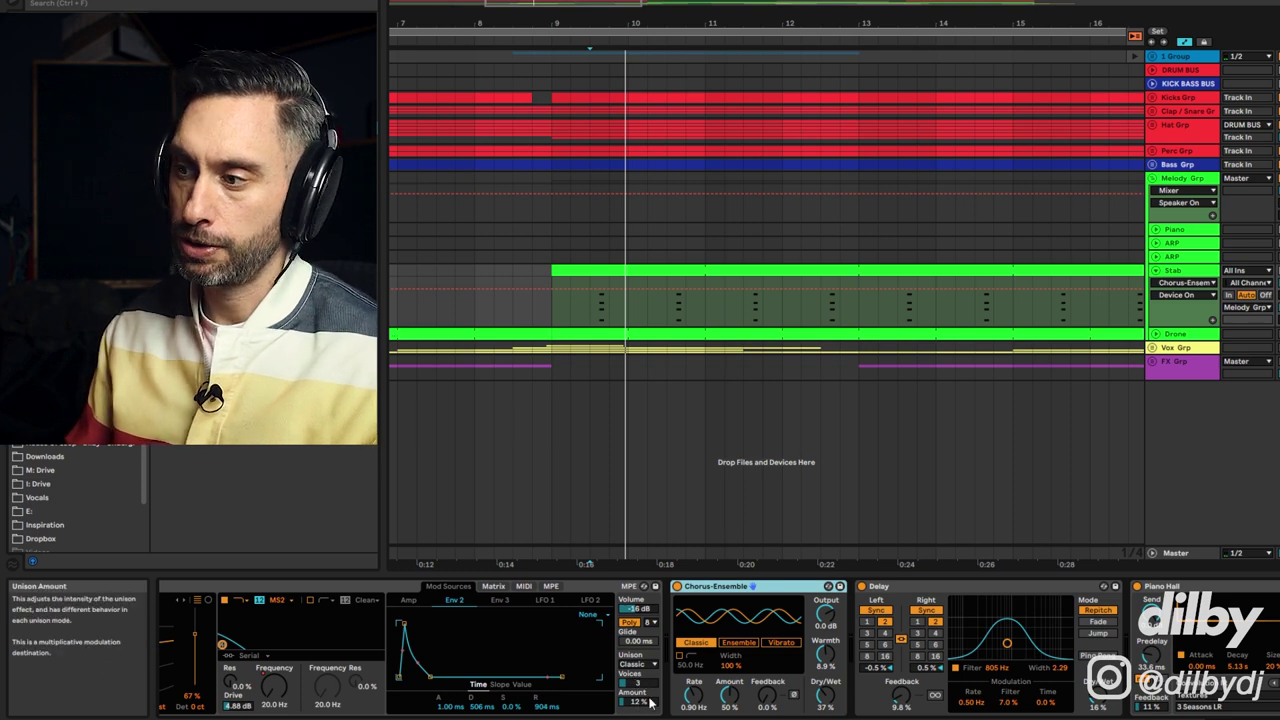
pyautogui.click(640, 664)
pyautogui.click(645, 589)
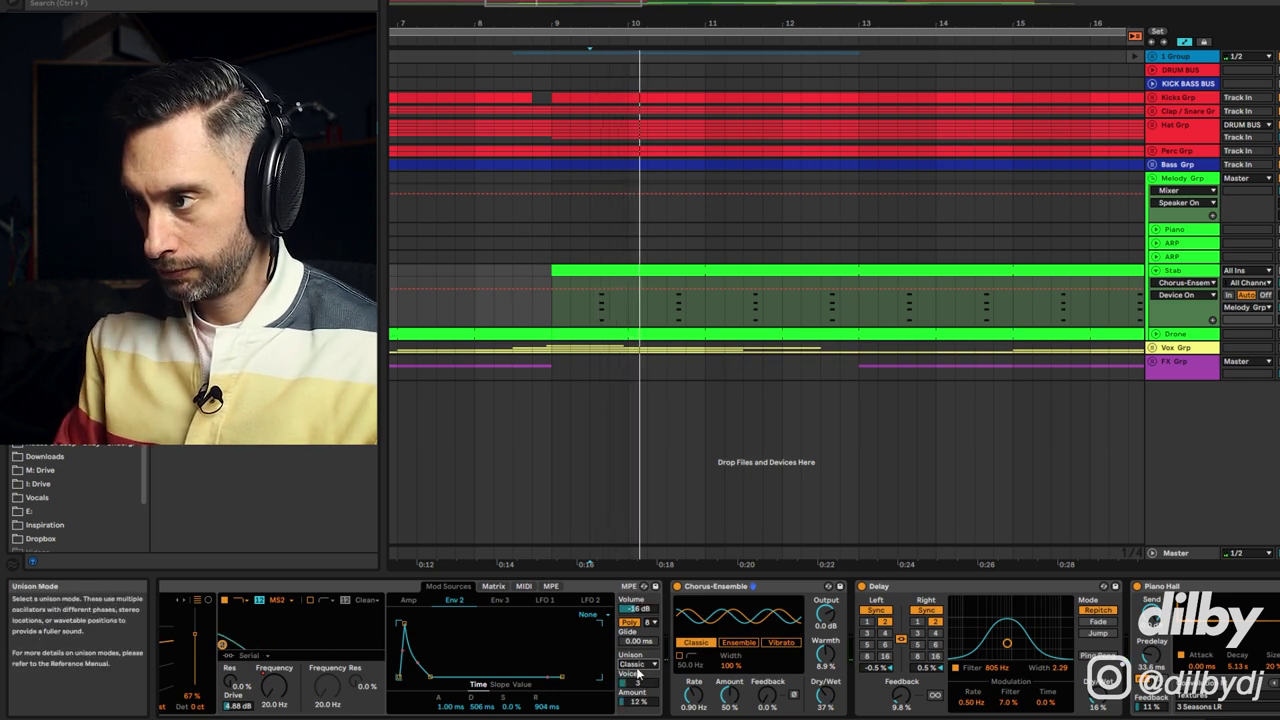
pyautogui.press('space')
pyautogui.press('space')
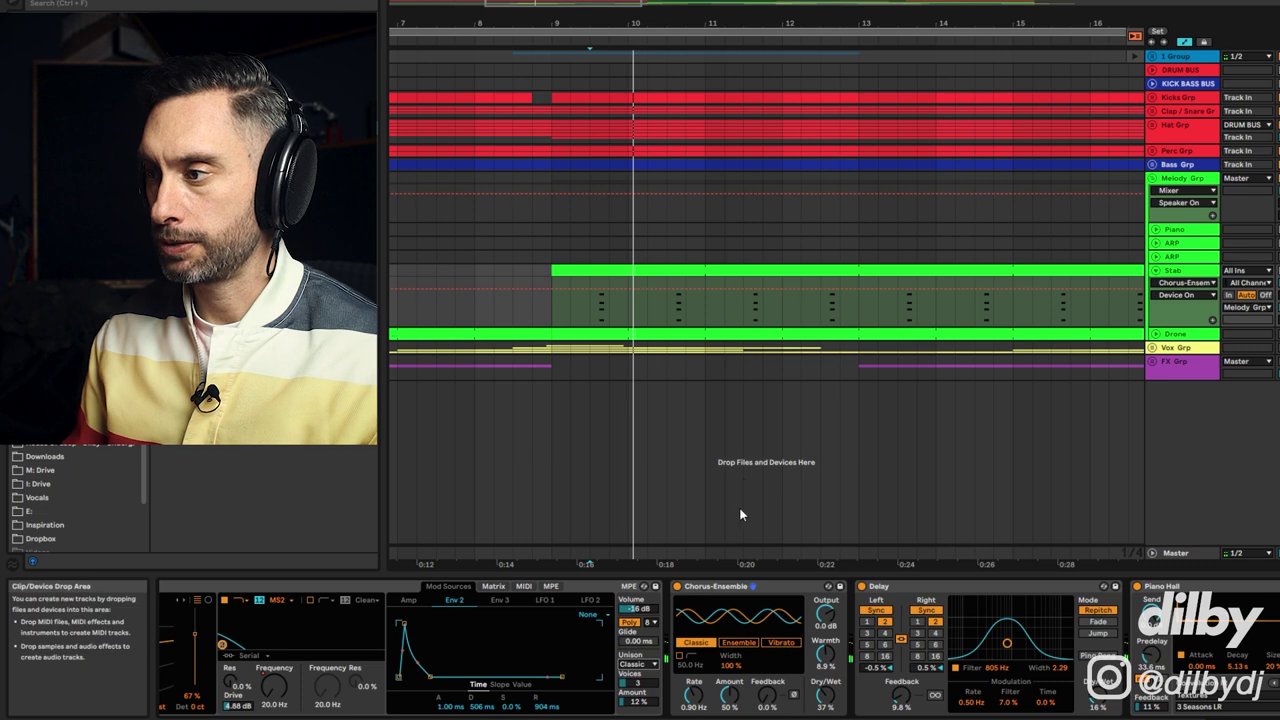
# - Compare the stab with the Chorus-Ensemble bypassed and active
pyautogui.click(681, 589)
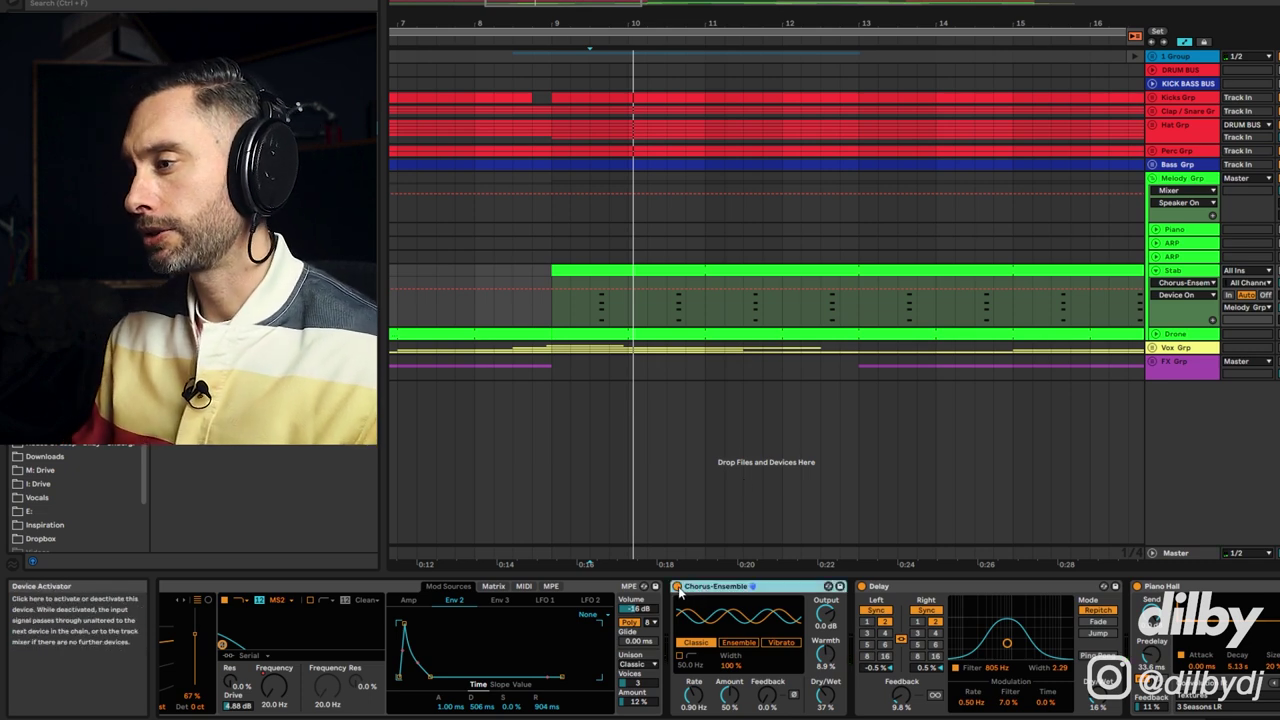
pyautogui.click(678, 587)
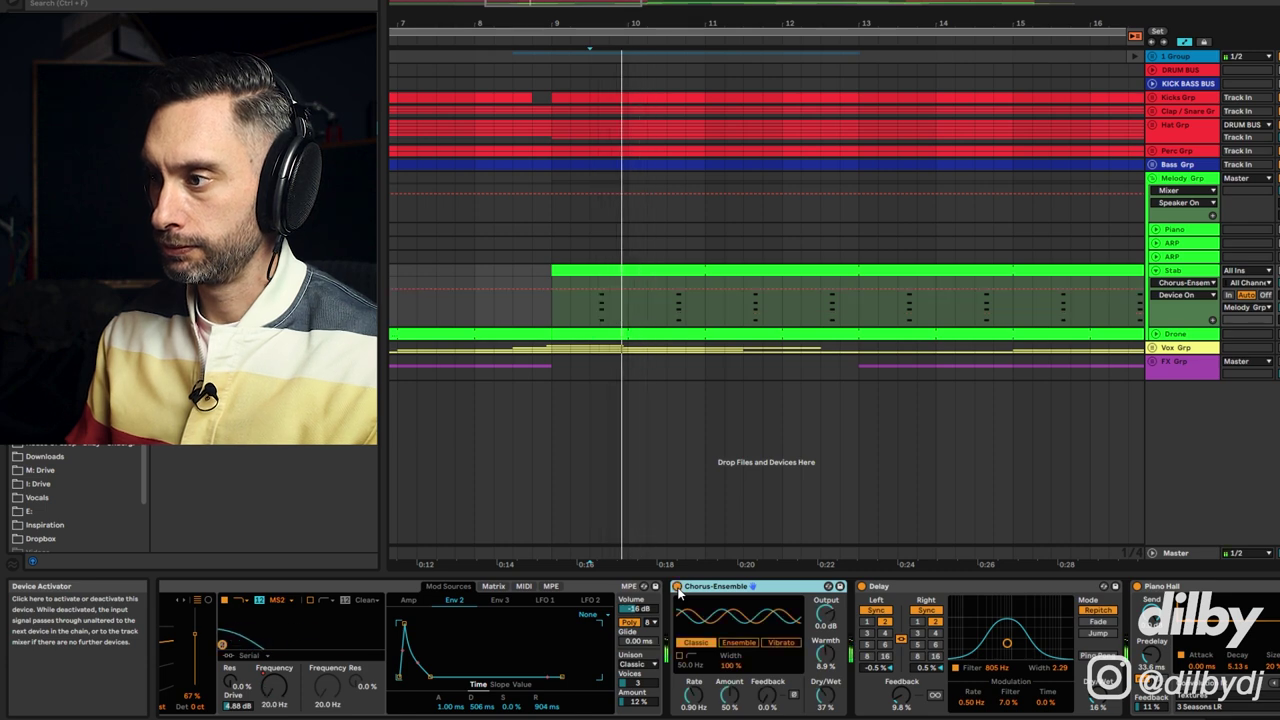
pyautogui.click(678, 587)
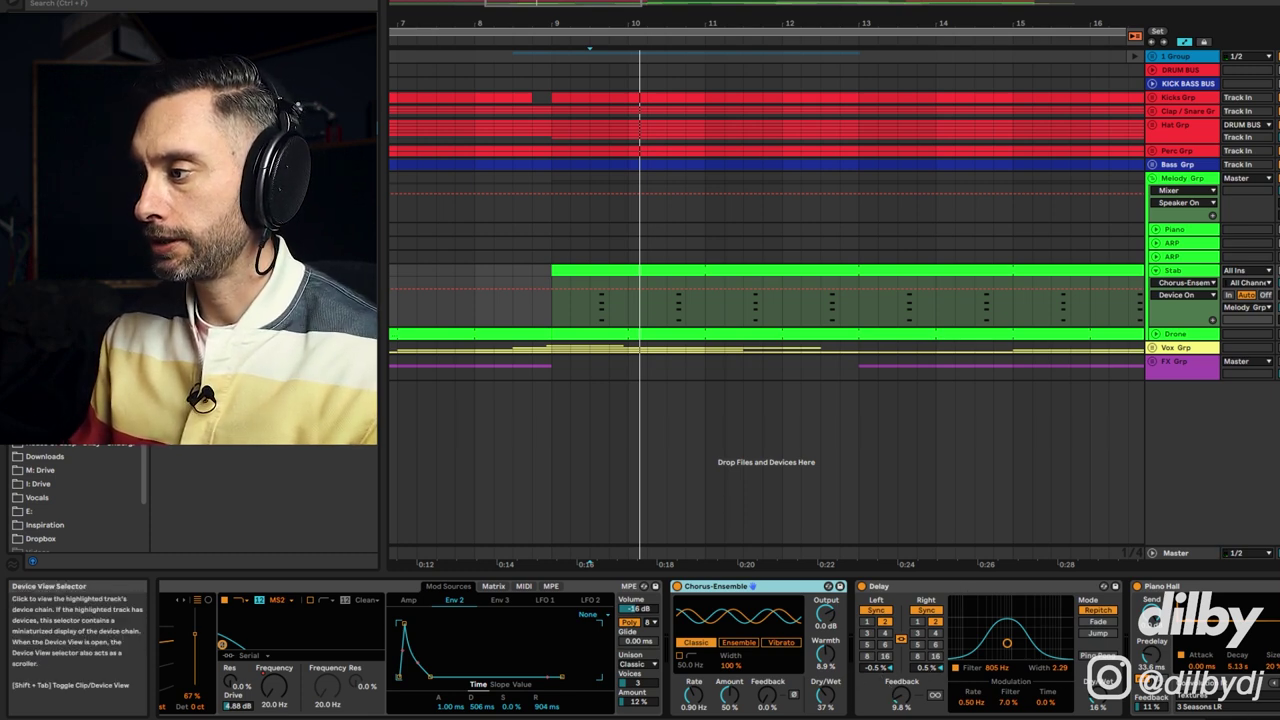
# - Examine the Stab's Delay and compare the sound with the Piano Hall reverb bypassed and active
pyautogui.hscroll(2, 719, 648)
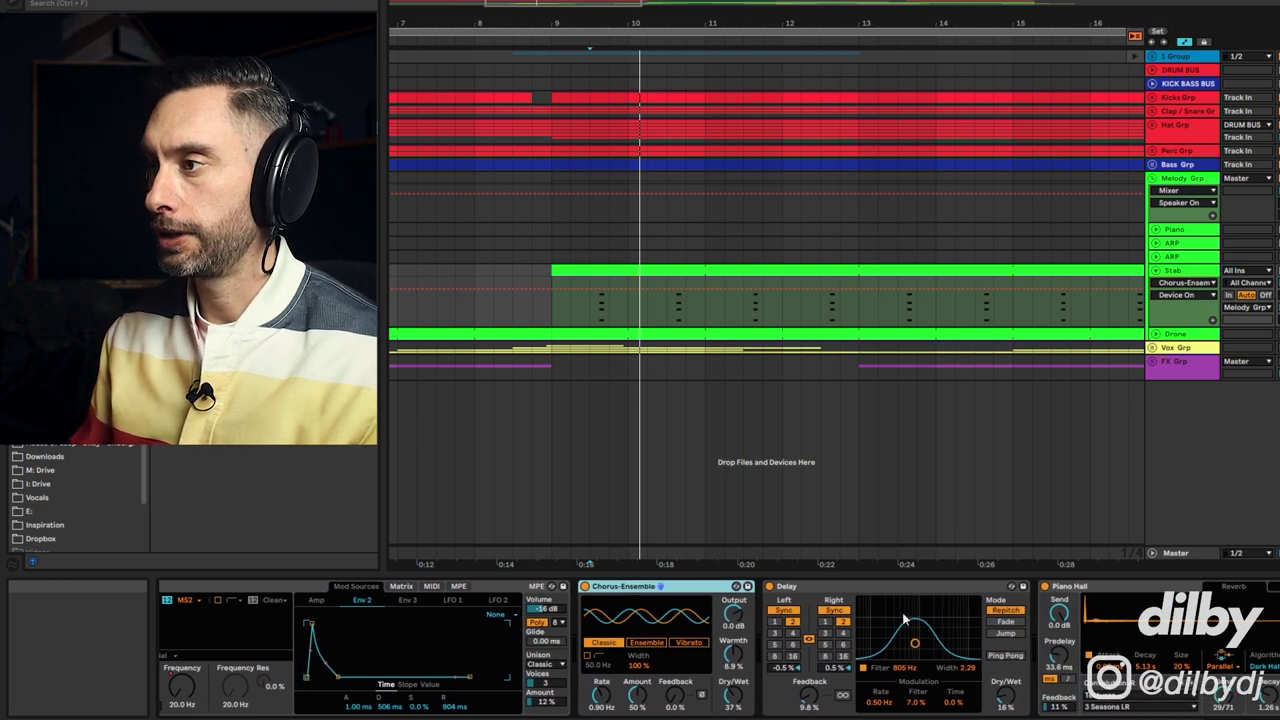
pyautogui.hscroll(12, 616, 590)
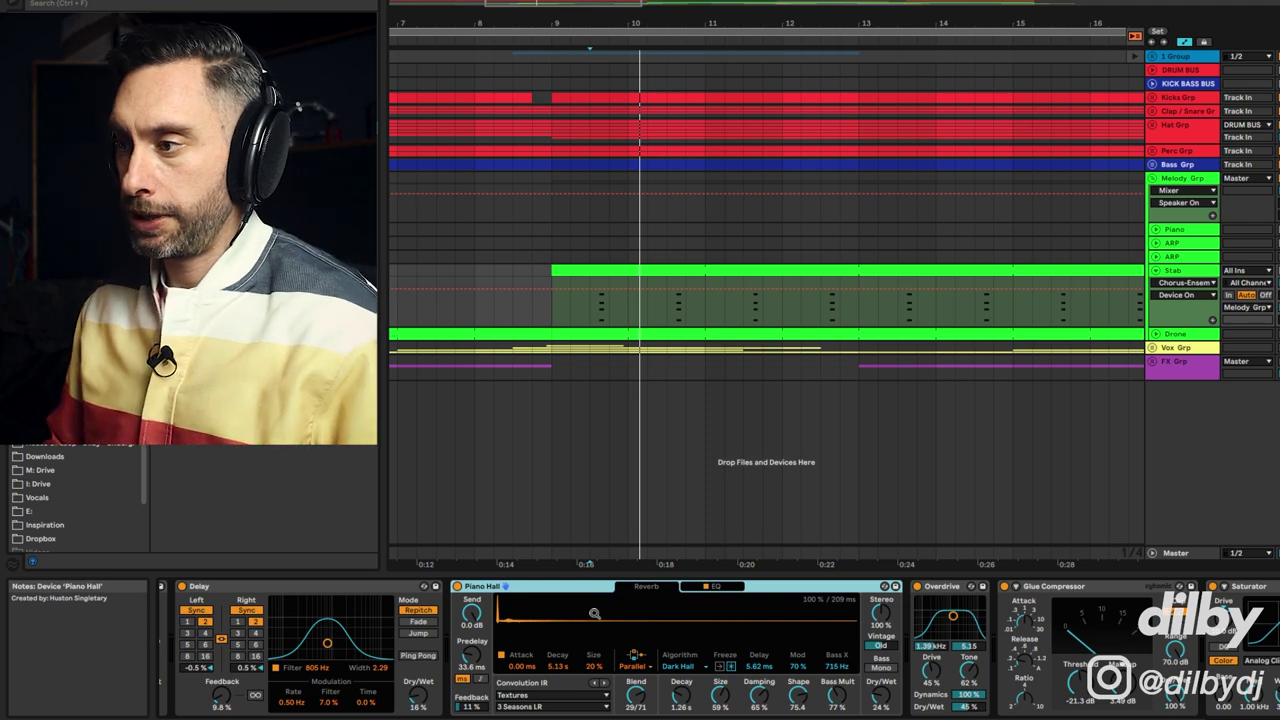
pyautogui.click(457, 586)
pyautogui.press('space')
pyautogui.press('space')
pyautogui.click(457, 586)
pyautogui.press('space')
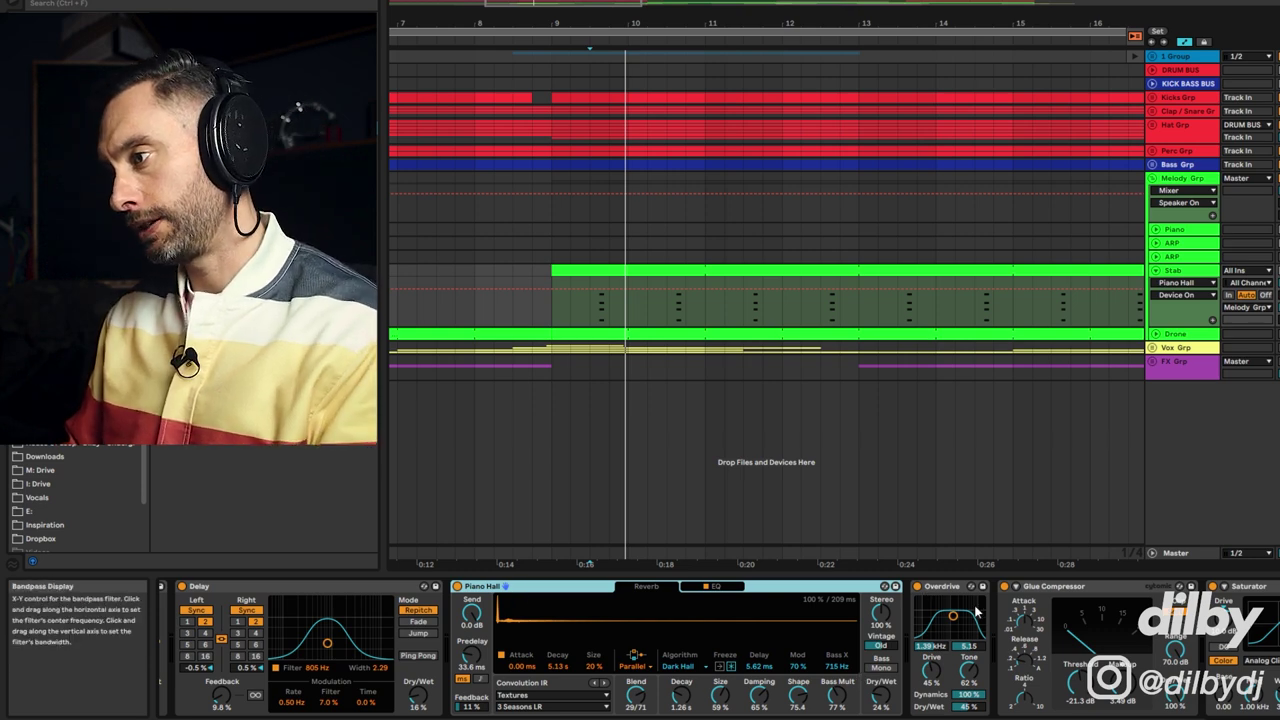
# - Compare the stab with the Overdrive and the Glue Compressor each bypassed and active
pyautogui.click(917, 587)
pyautogui.click(917, 587)
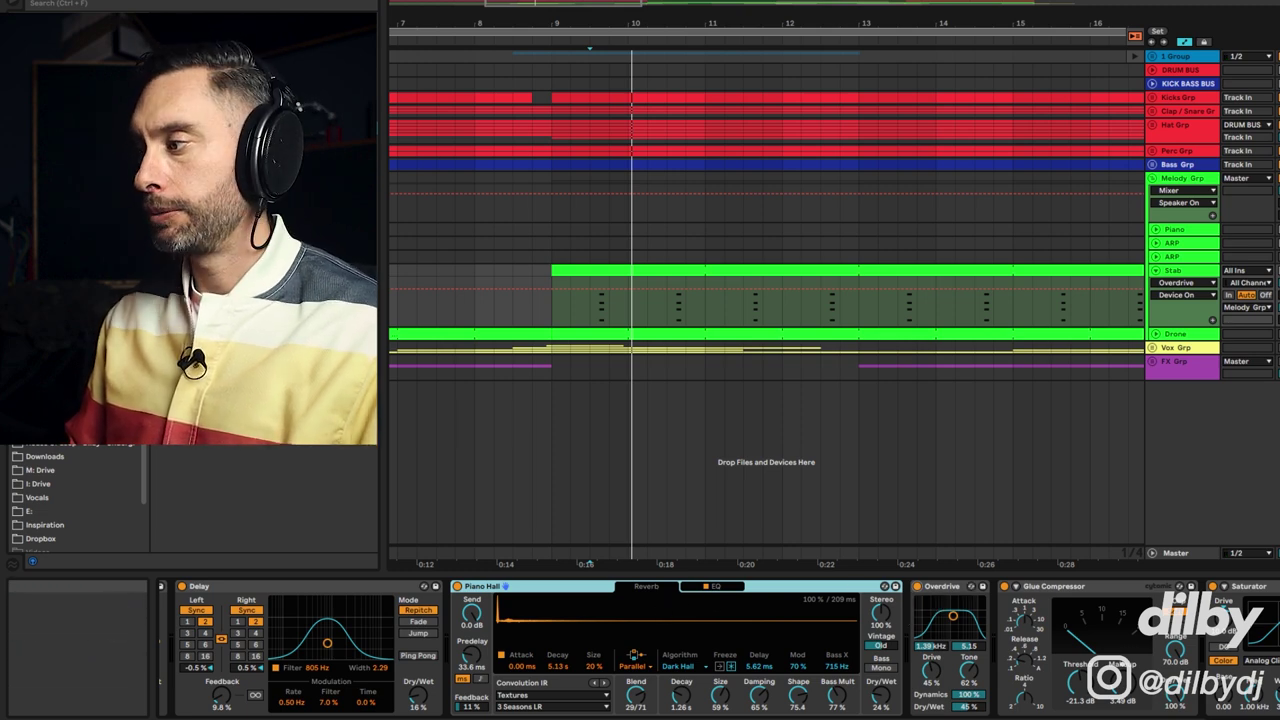
pyautogui.moveTo(1100, 718); pyautogui.dragTo(1162, 718)
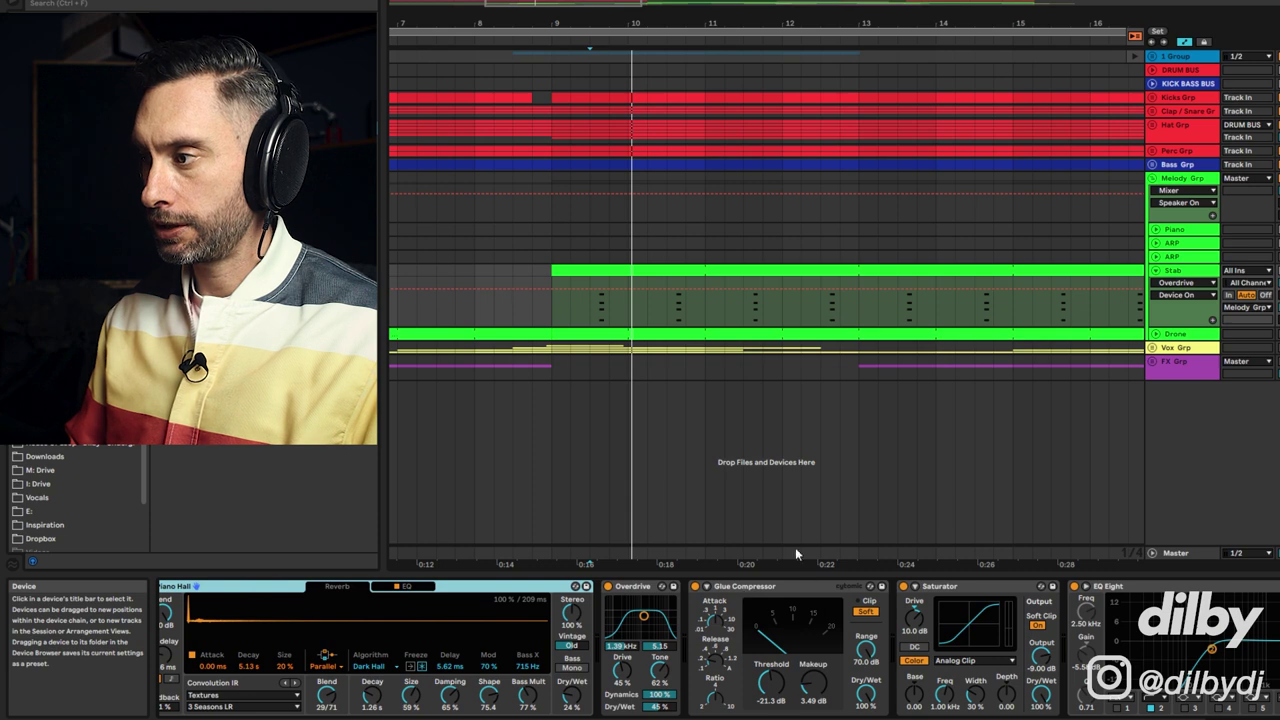
pyautogui.press('space')
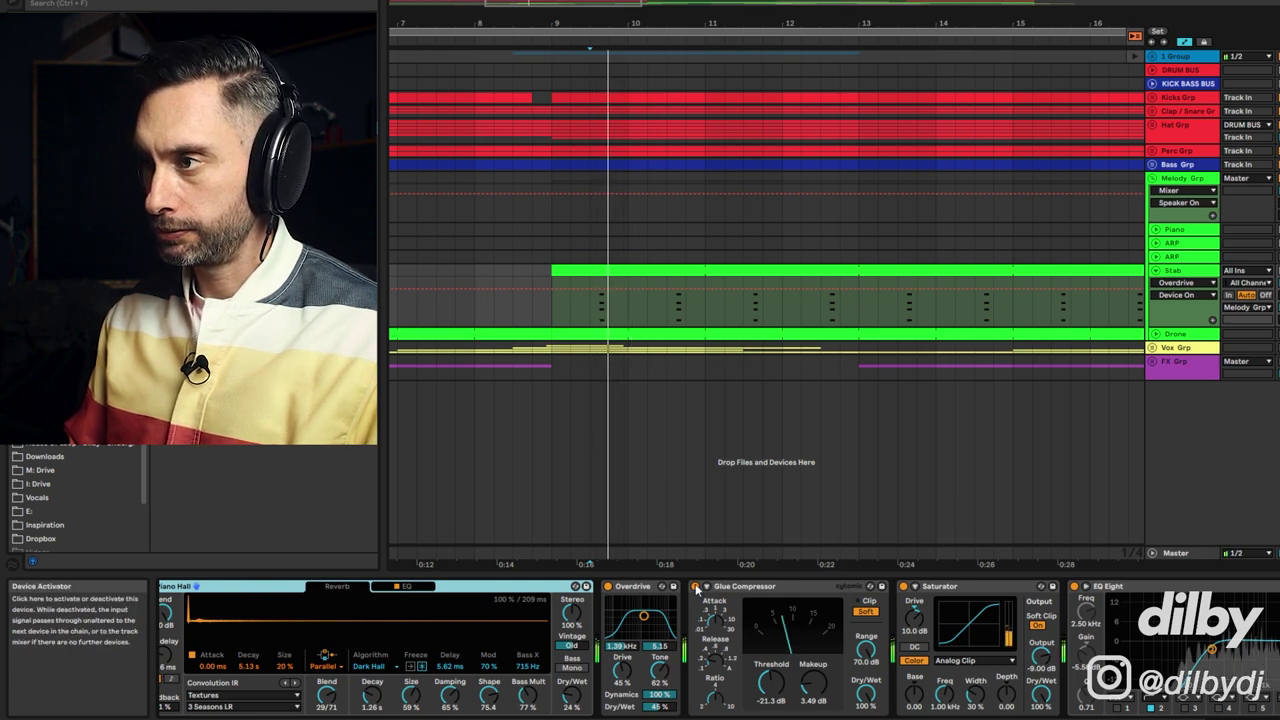
pyautogui.click(696, 587)
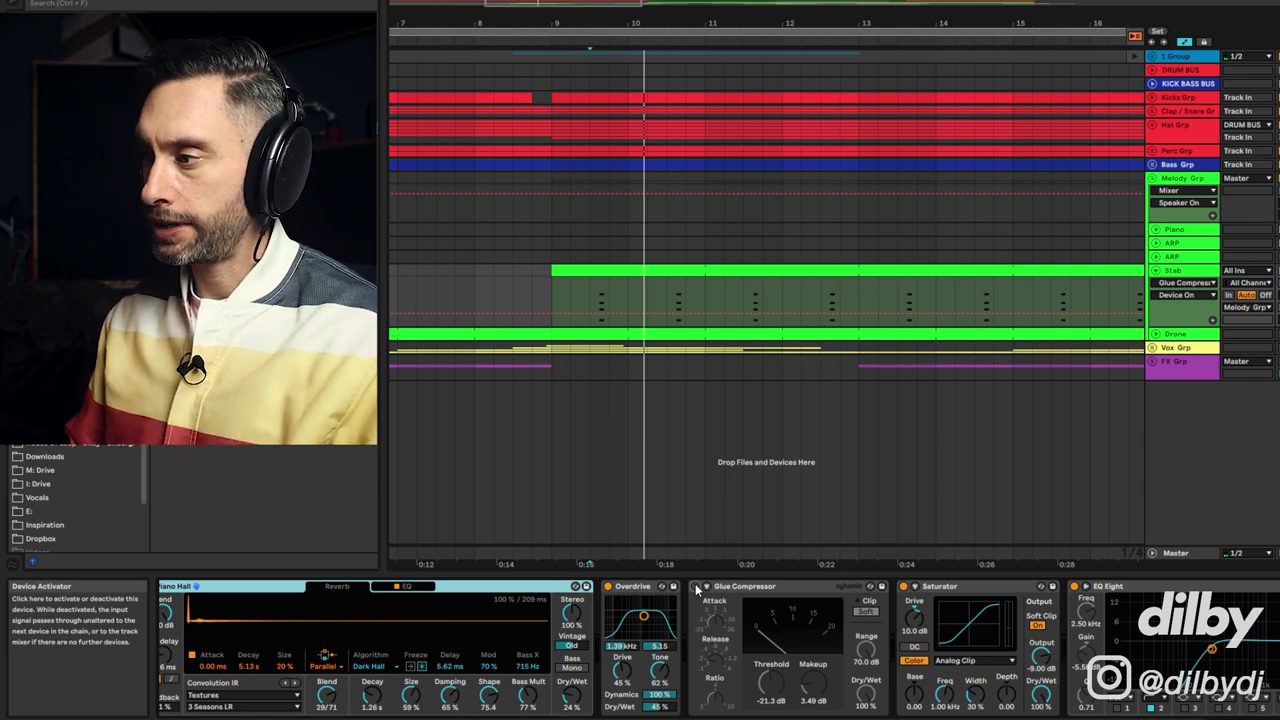
pyautogui.click(696, 587)
# - Examine the Stab's Saturator, its EQ Eight filter 2 and its send to the return track
pyautogui.click(950, 586)
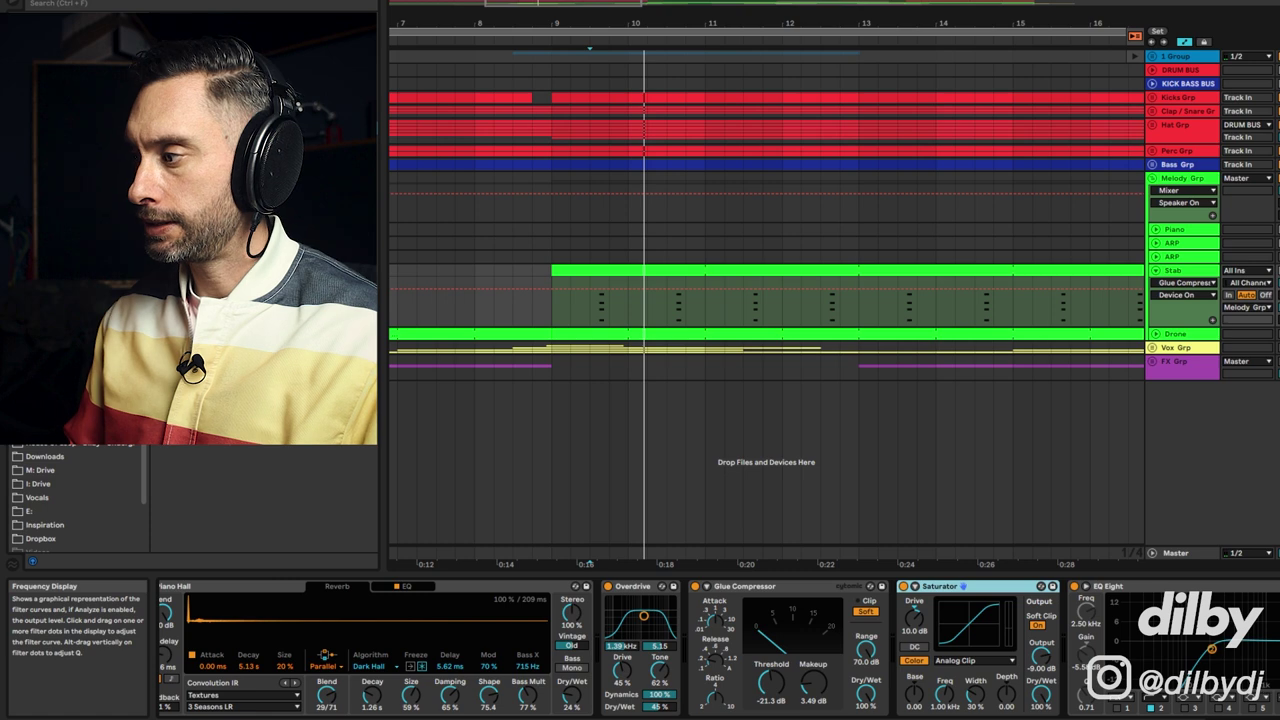
pyautogui.hscroll(3, 912, 648)
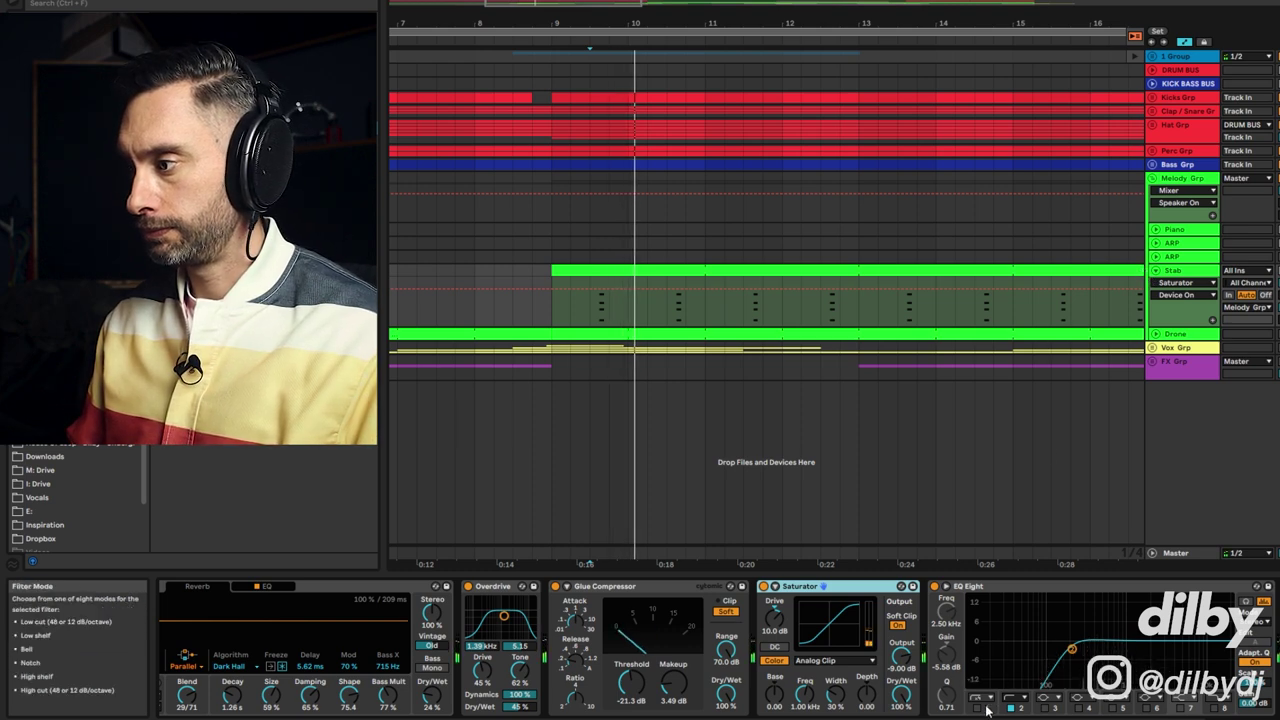
pyautogui.click(1015, 710)
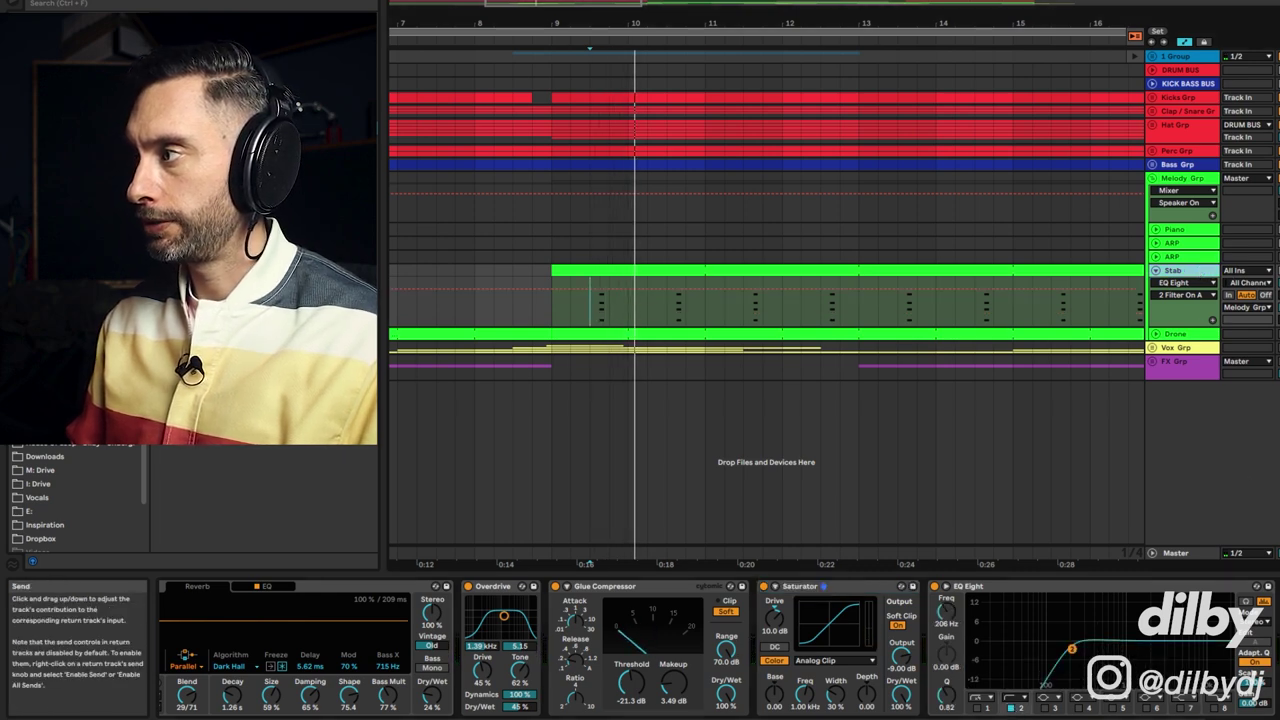
pyautogui.click(1277, 295)
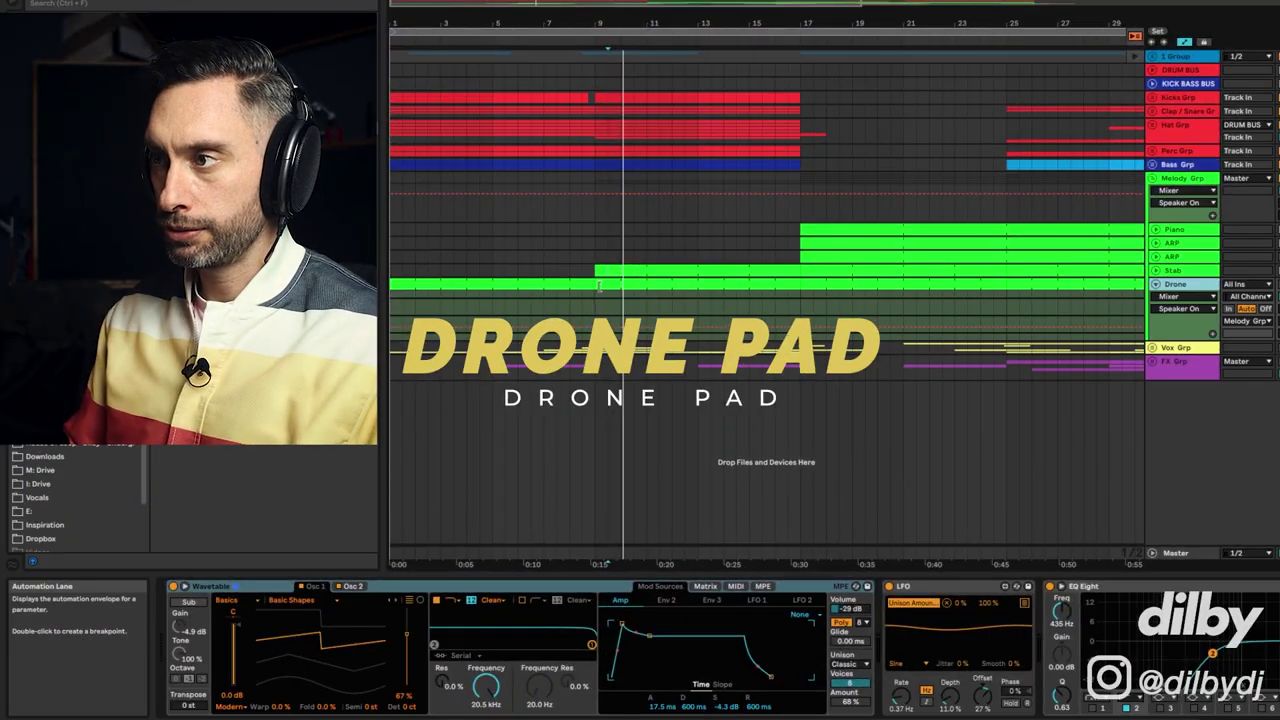
# - Examine the Drone clip's notes, audition it and inspect Osc 2 of its Wavetable synth
pyautogui.doubleClick(598, 285)
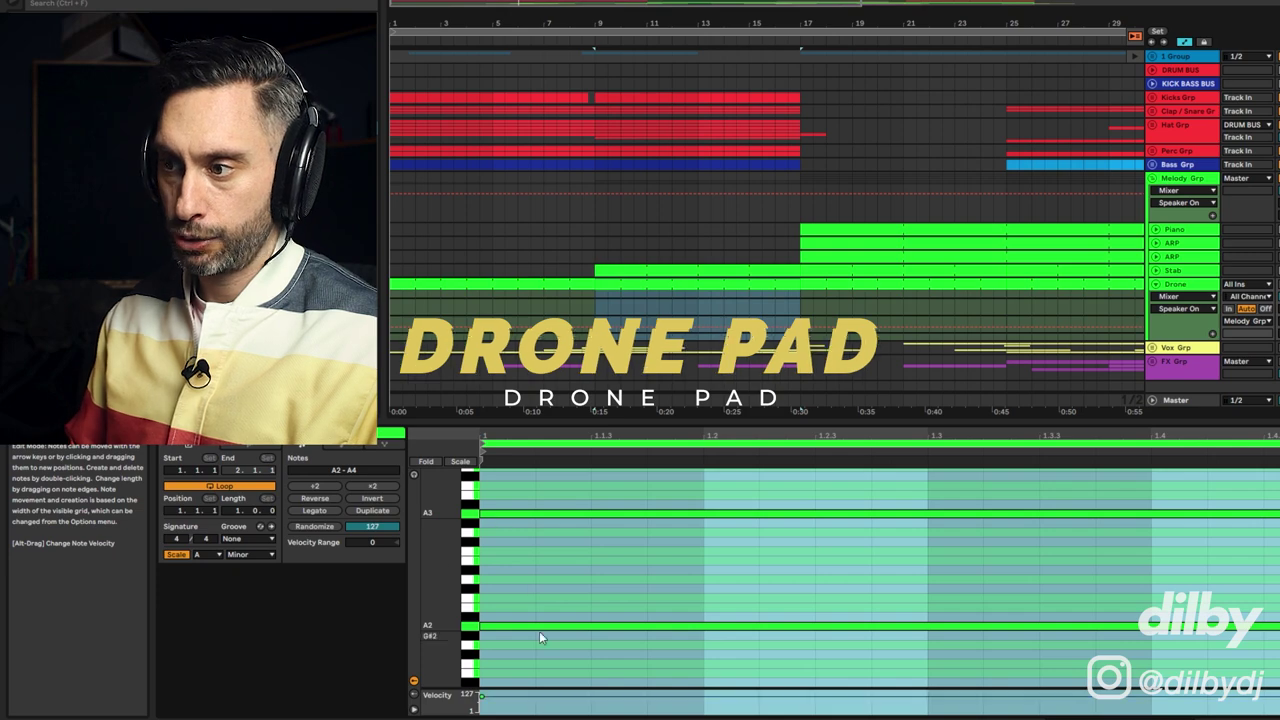
pyautogui.doubleClick(1178, 285)
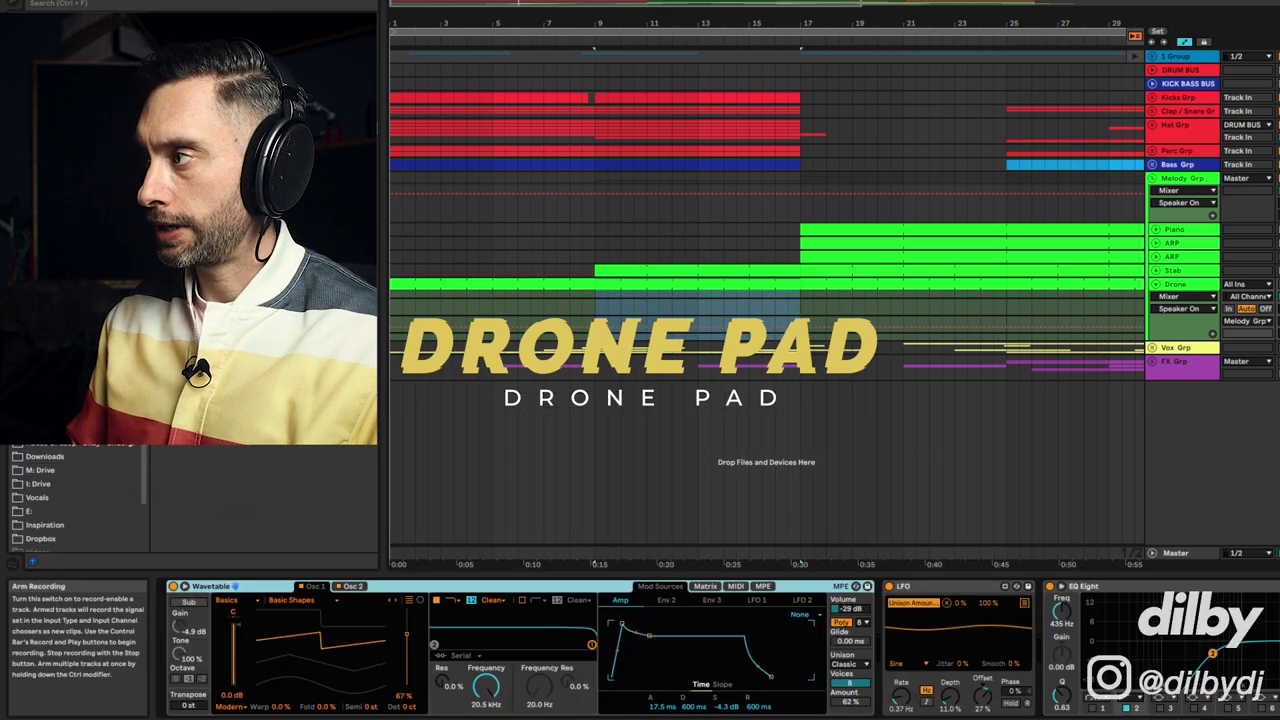
pyautogui.press('space')
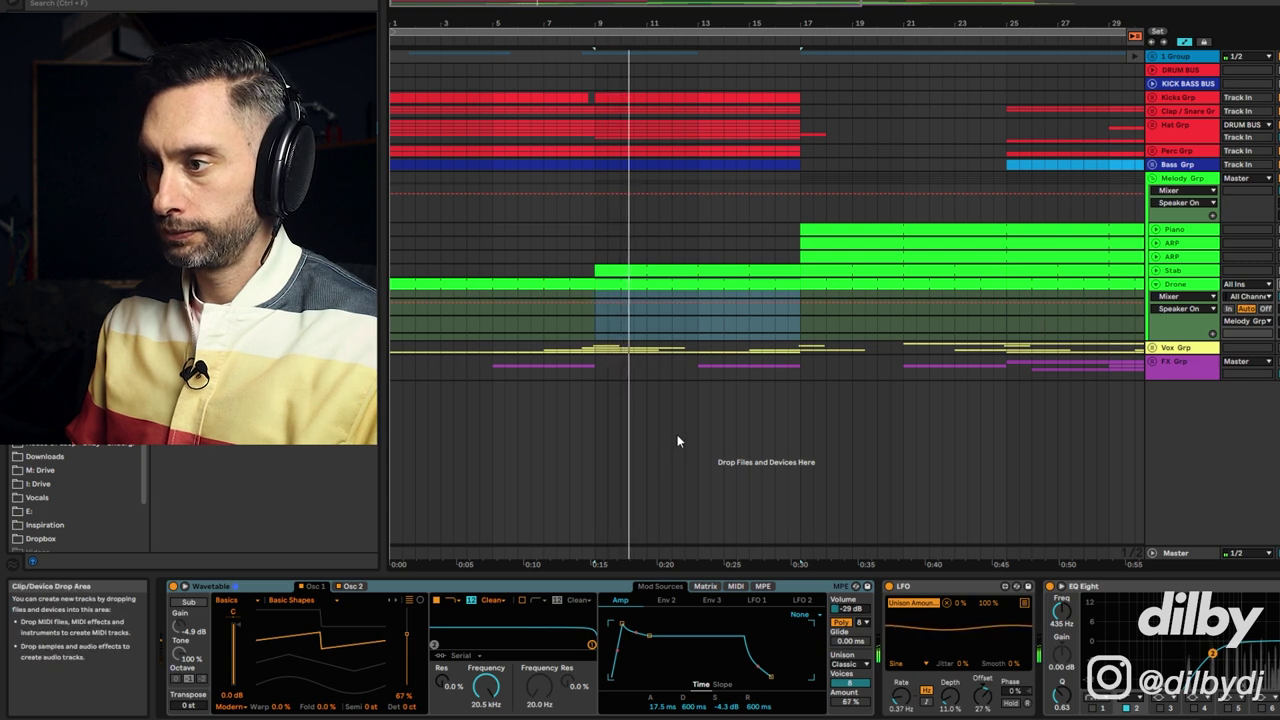
pyautogui.click(341, 587)
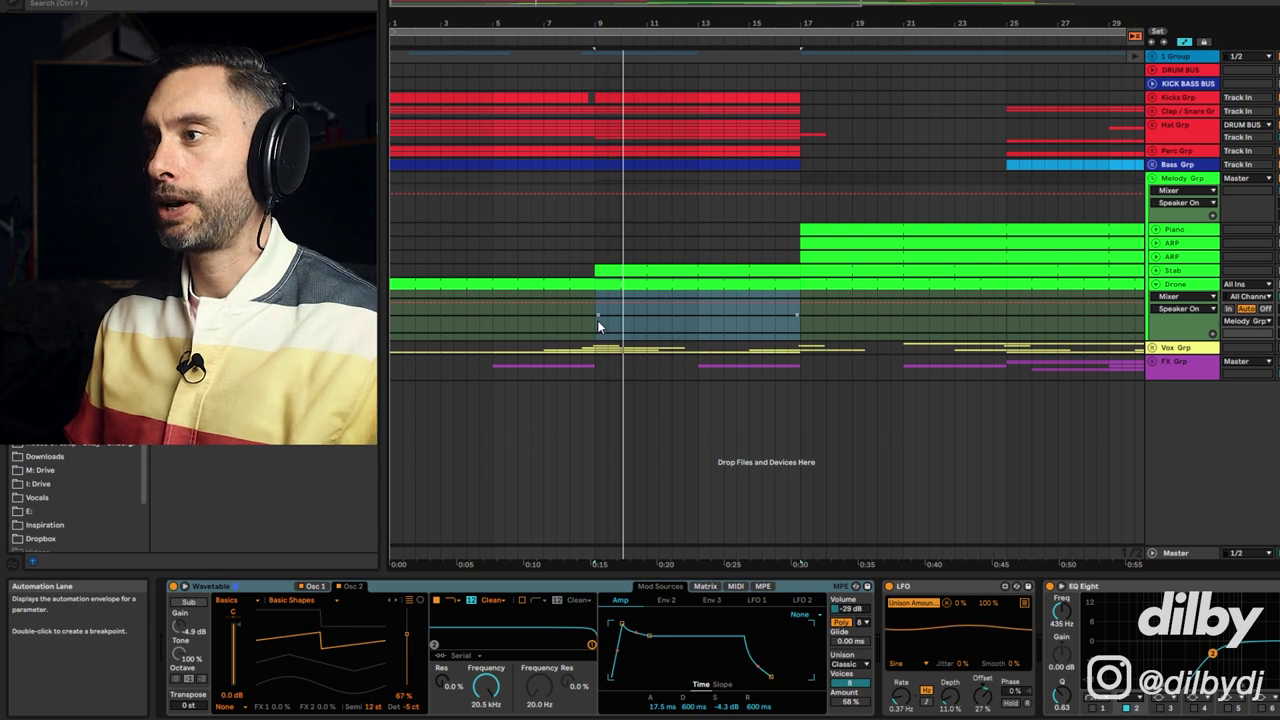
# - Compare the drone with the Wavetable's Unison mode set to None and to Classic
pyautogui.hscroll(10, 378, 620)
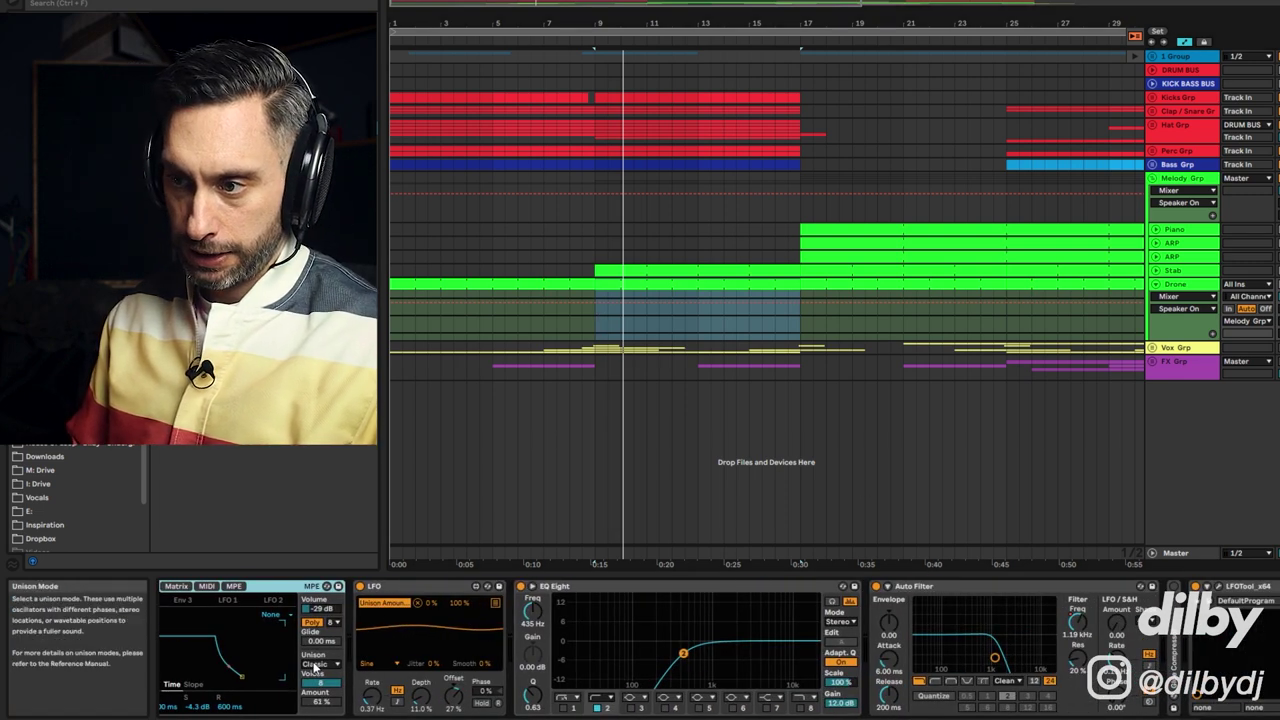
pyautogui.hscroll(-2, 320, 600)
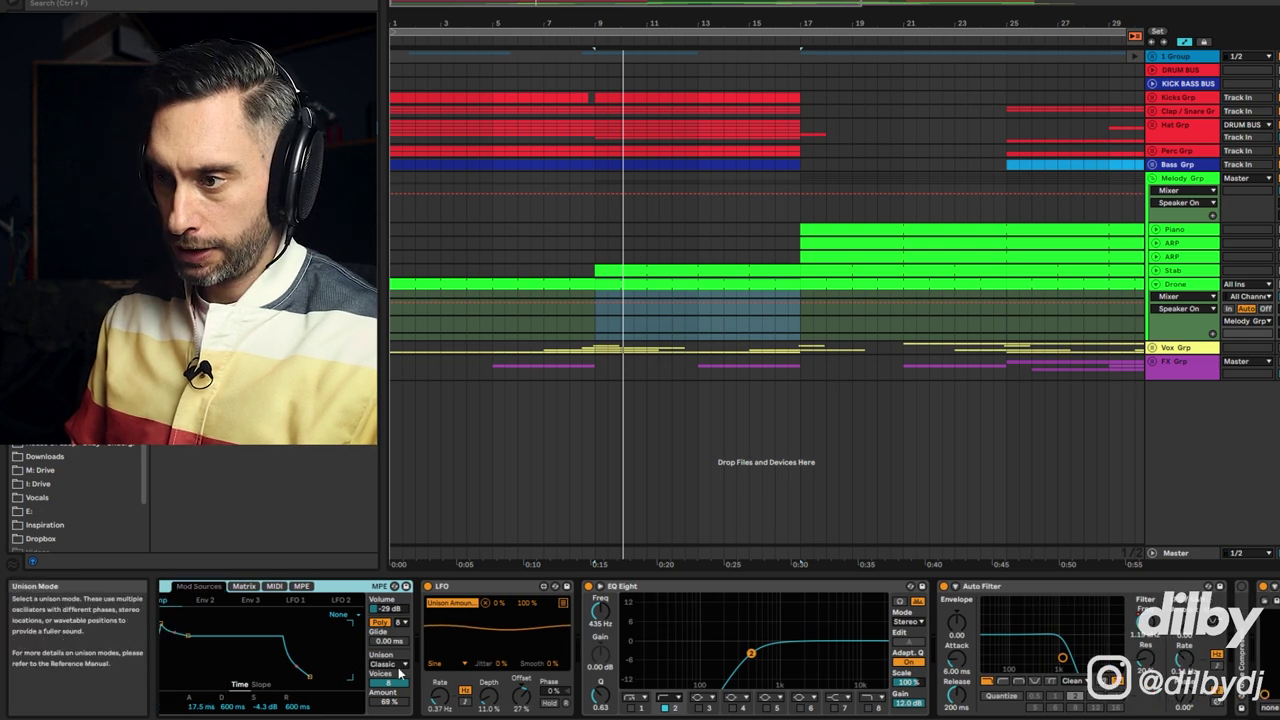
pyautogui.click(390, 664)
pyautogui.click(385, 588)
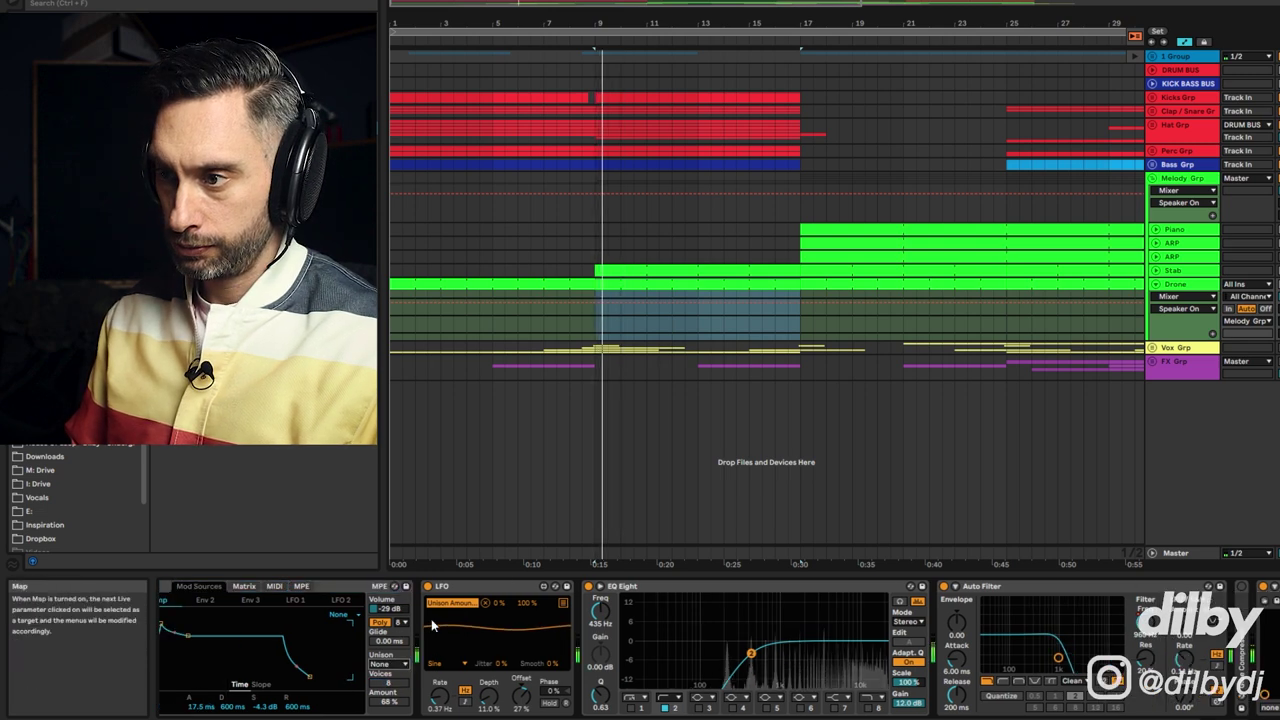
pyautogui.click(394, 666)
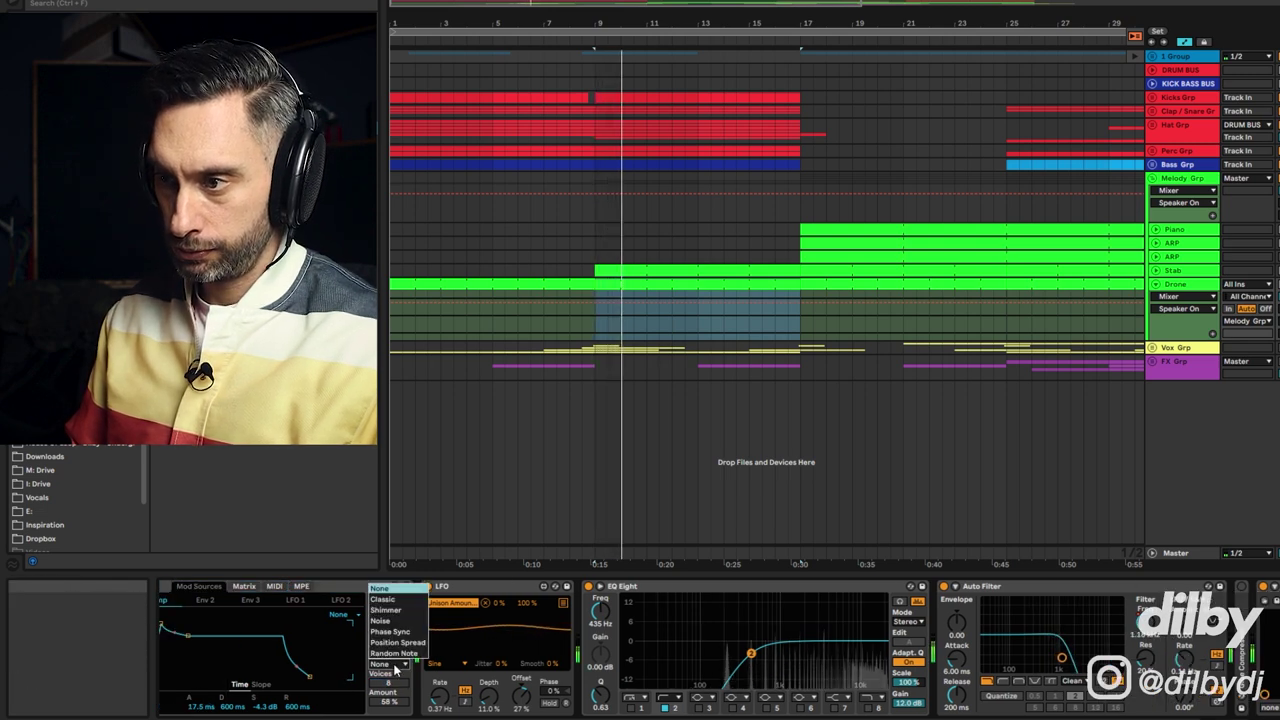
pyautogui.click(396, 601)
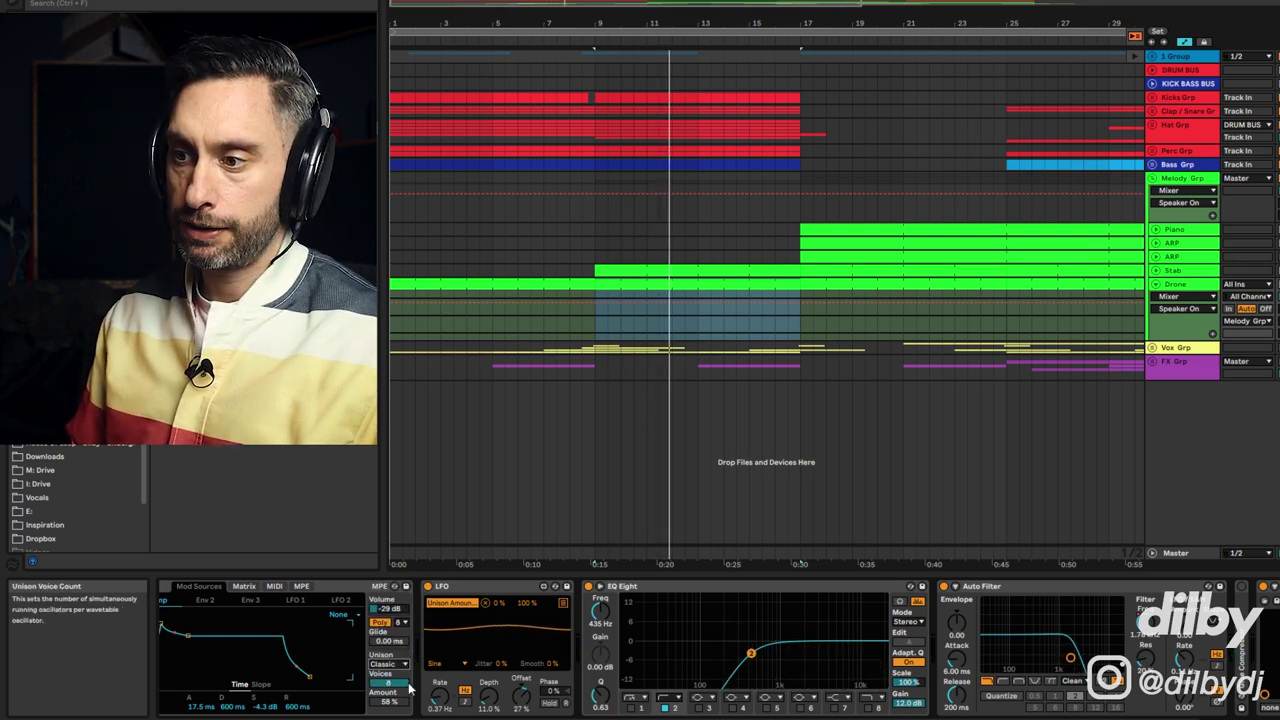
pyautogui.press('space')
# - Try the drone without the LFO while varying the Unison Amount, and undo the LFO's deletion
pyautogui.press('space')
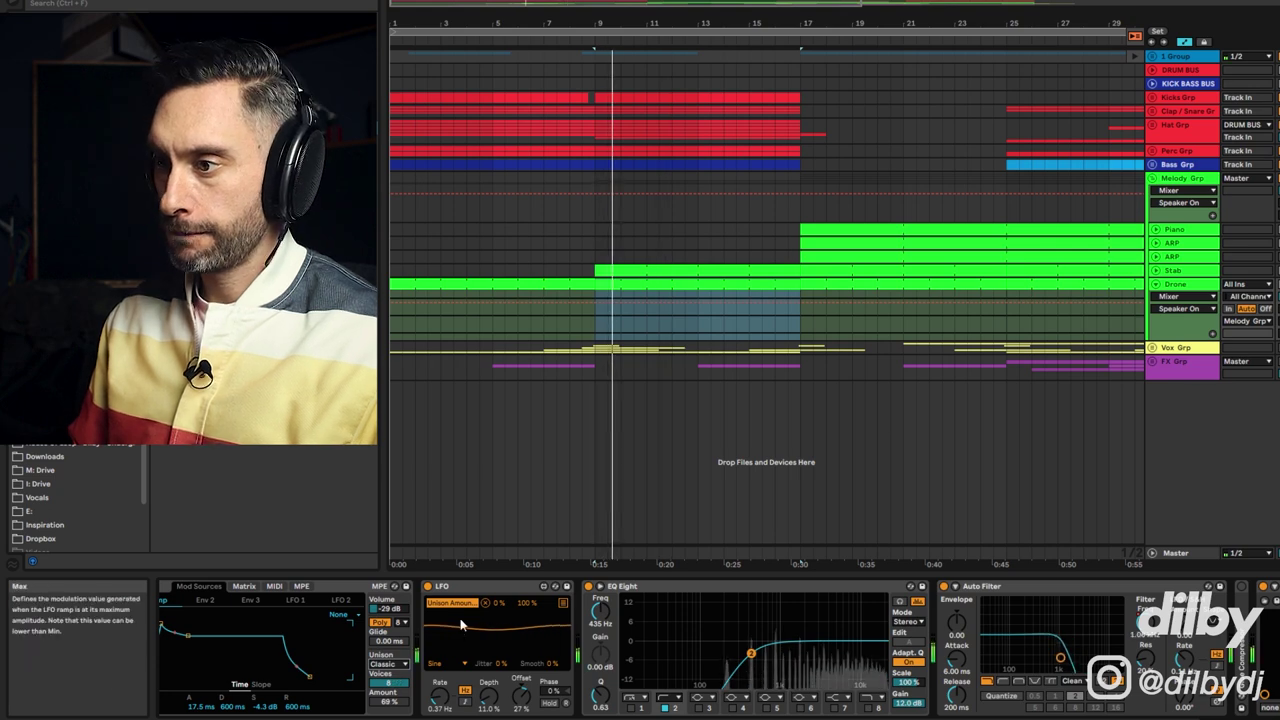
pyautogui.click(448, 590)
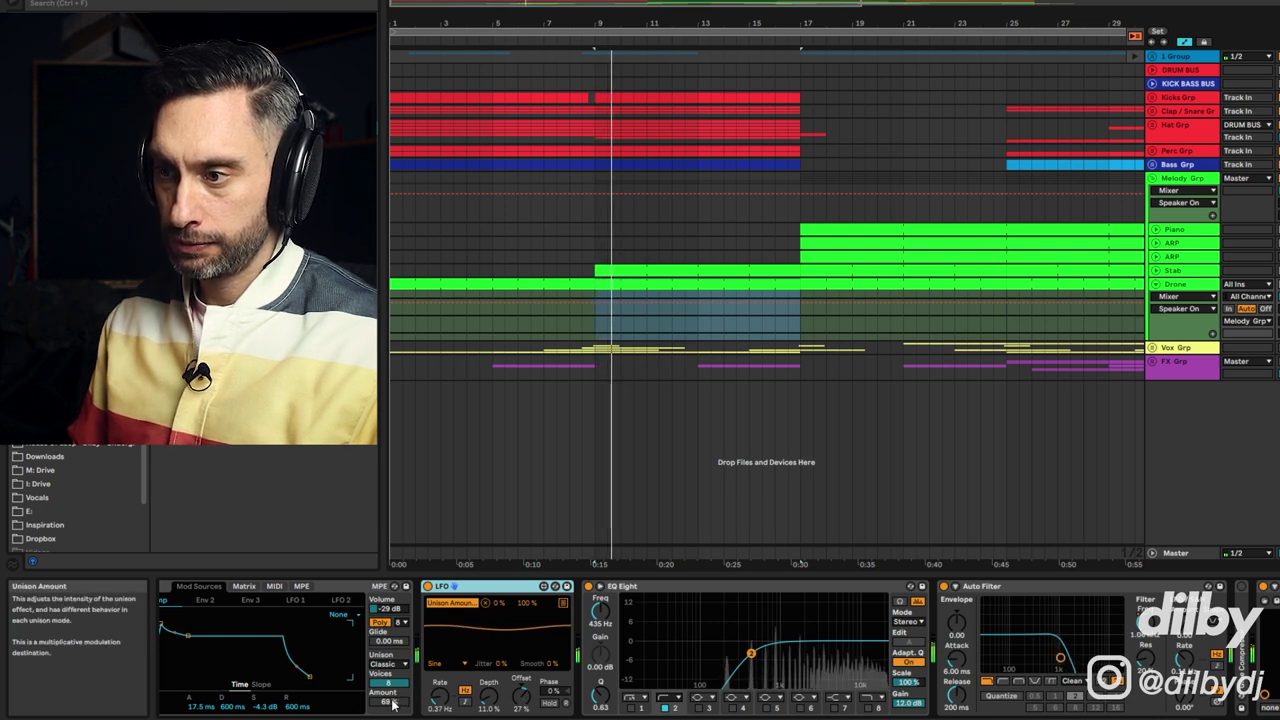
pyautogui.click(428, 587)
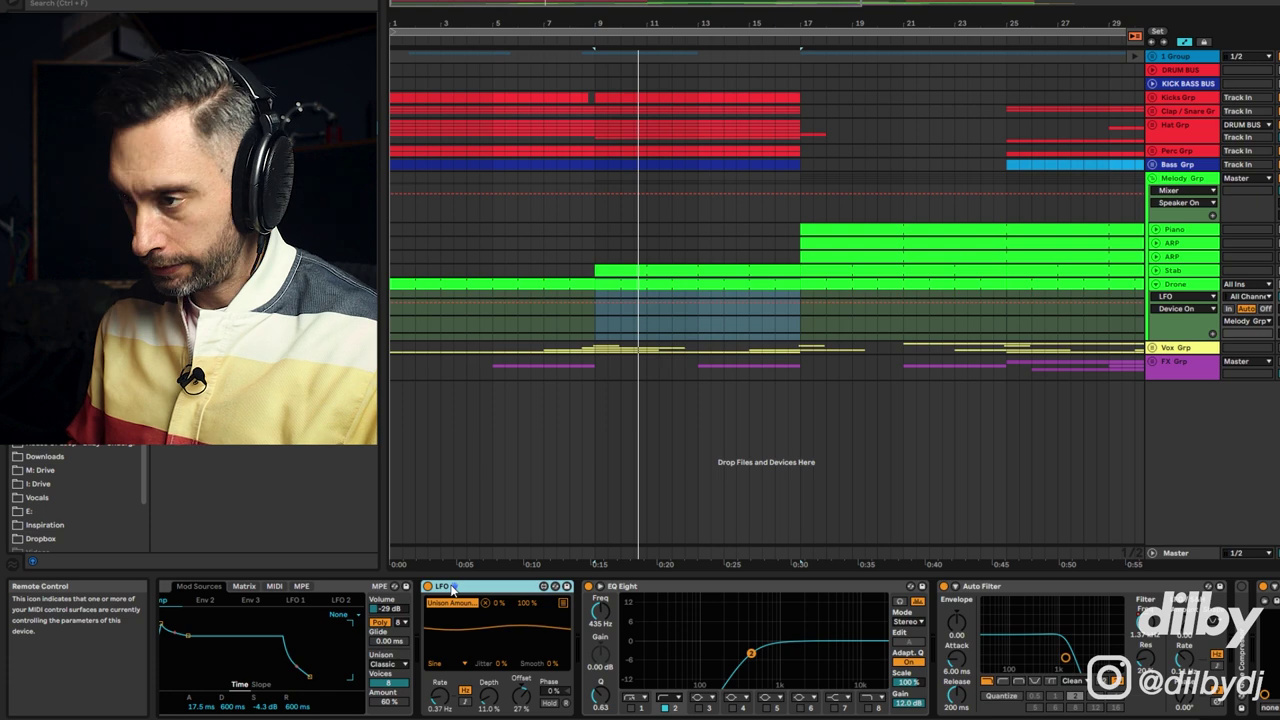
pyautogui.press('Delete')
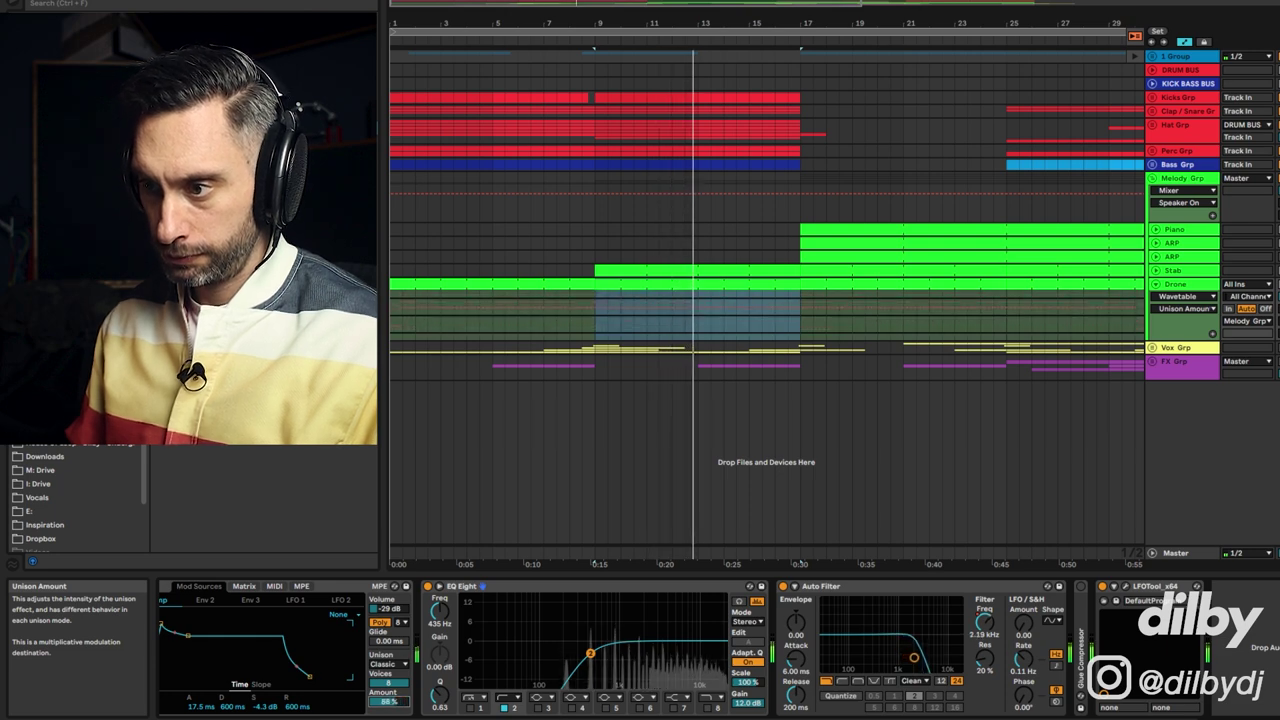
pyautogui.press('space')
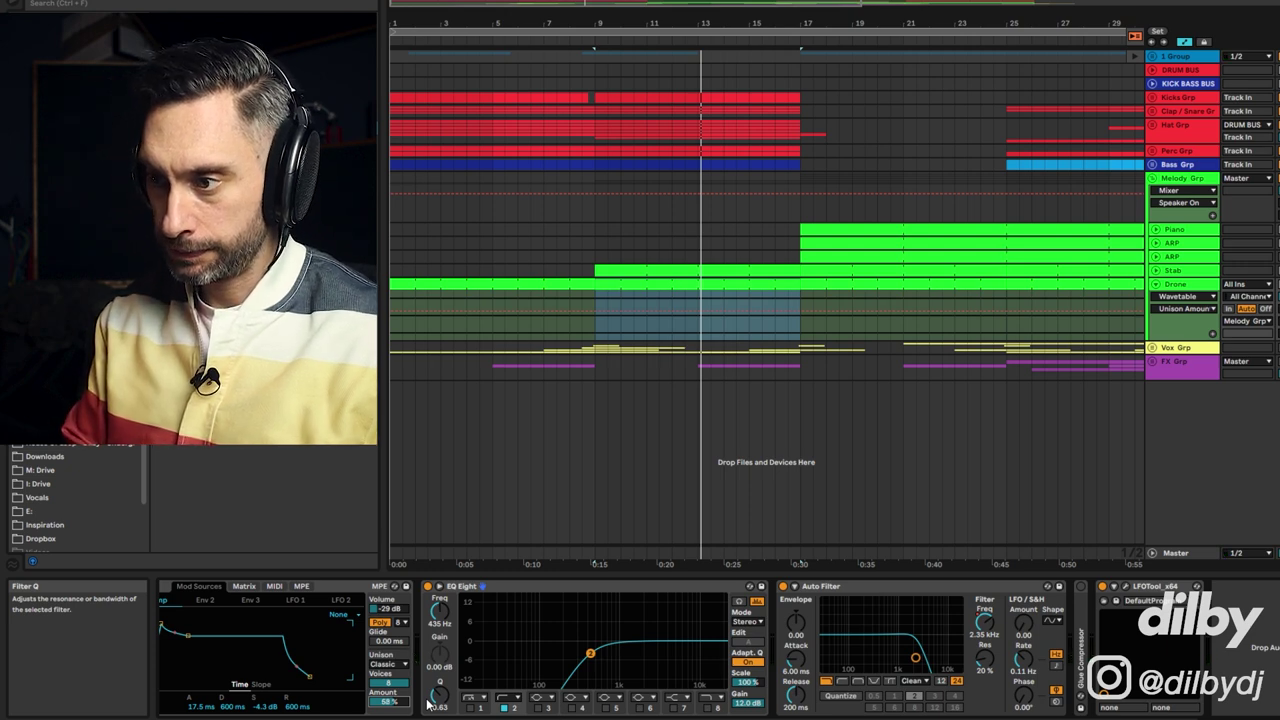
pyautogui.hotkey('ctrl', 'z')
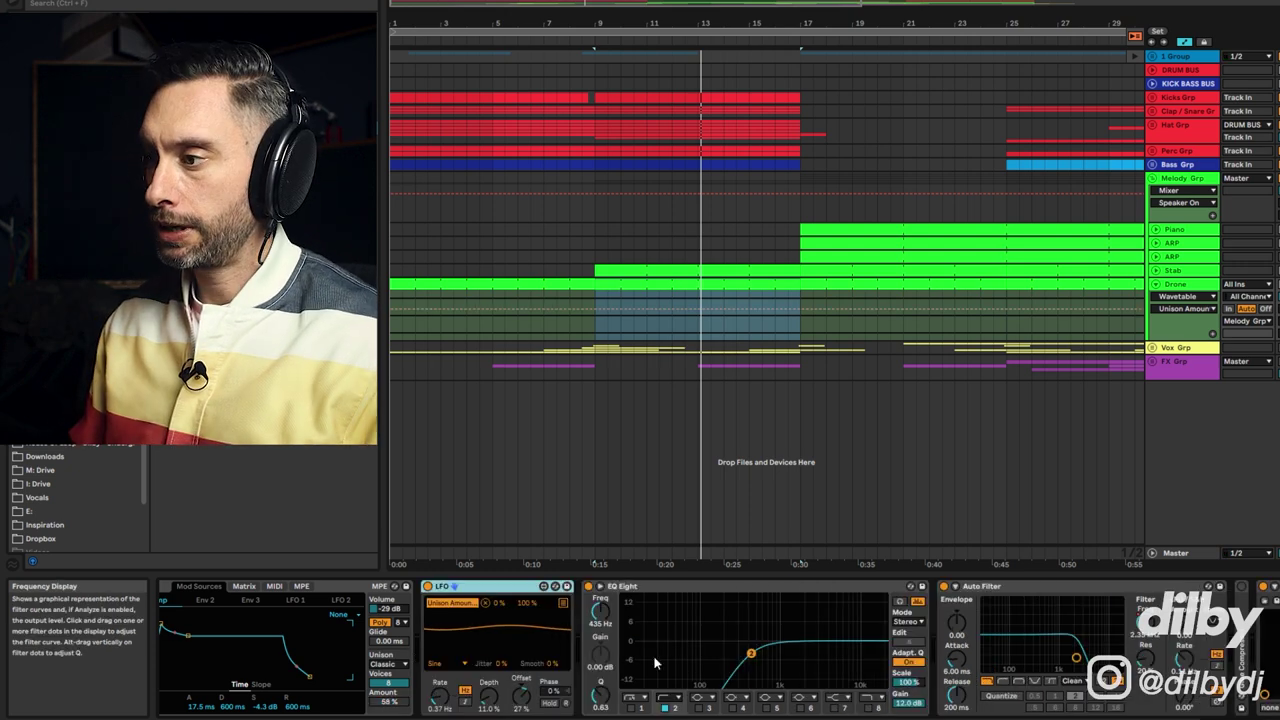
# - Show the Drone's Auto Filter Frequency automation and audition the filter sweep from bar 15
pyautogui.hscroll(1, 720, 648)
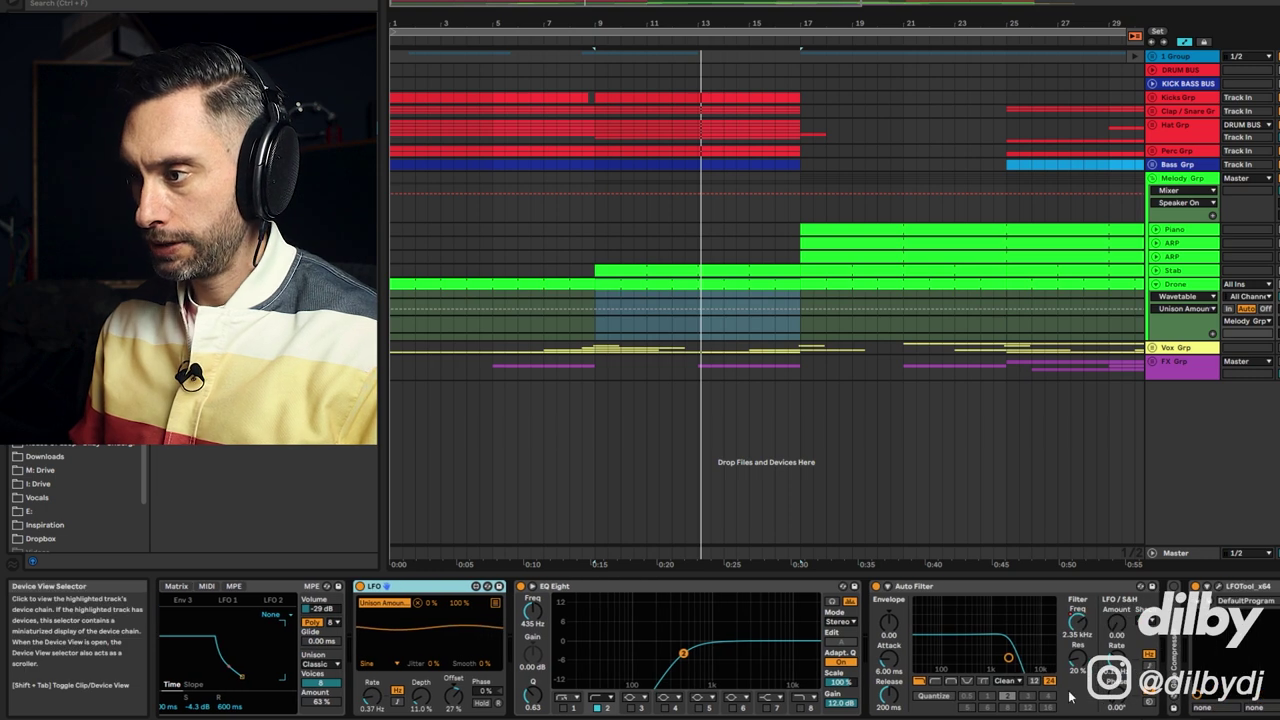
pyautogui.click(922, 590)
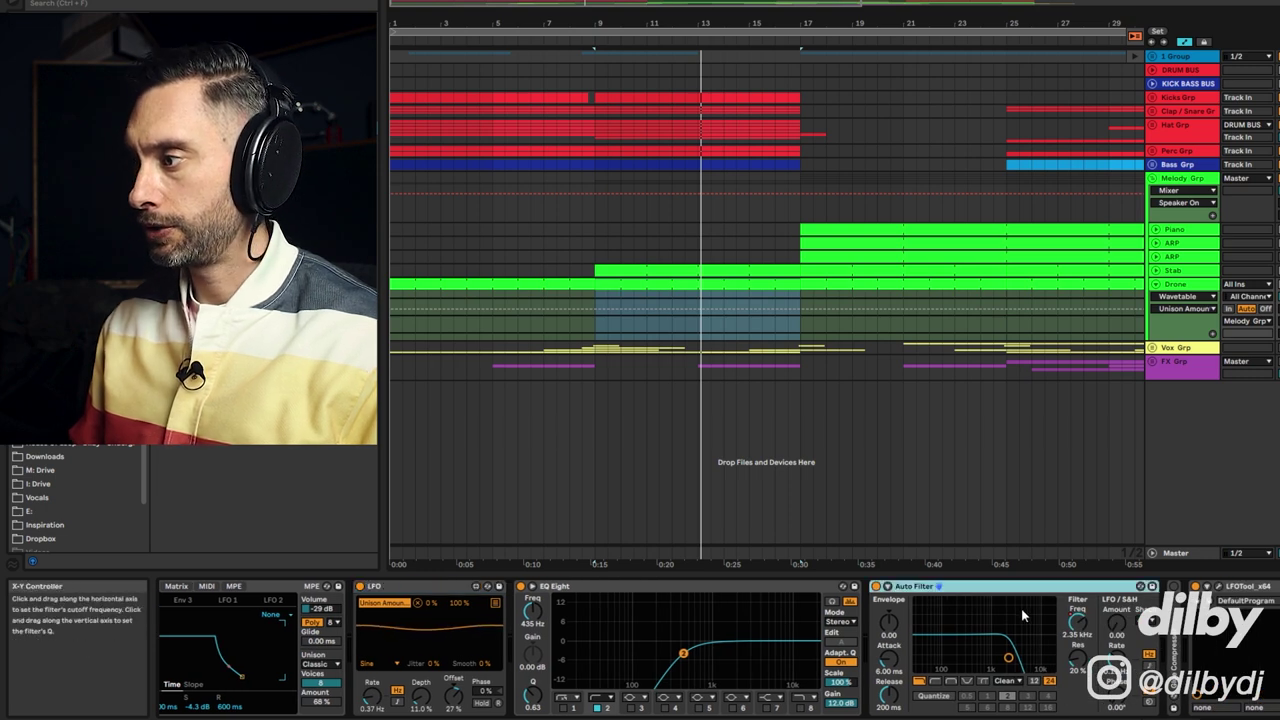
pyautogui.click(1082, 626)
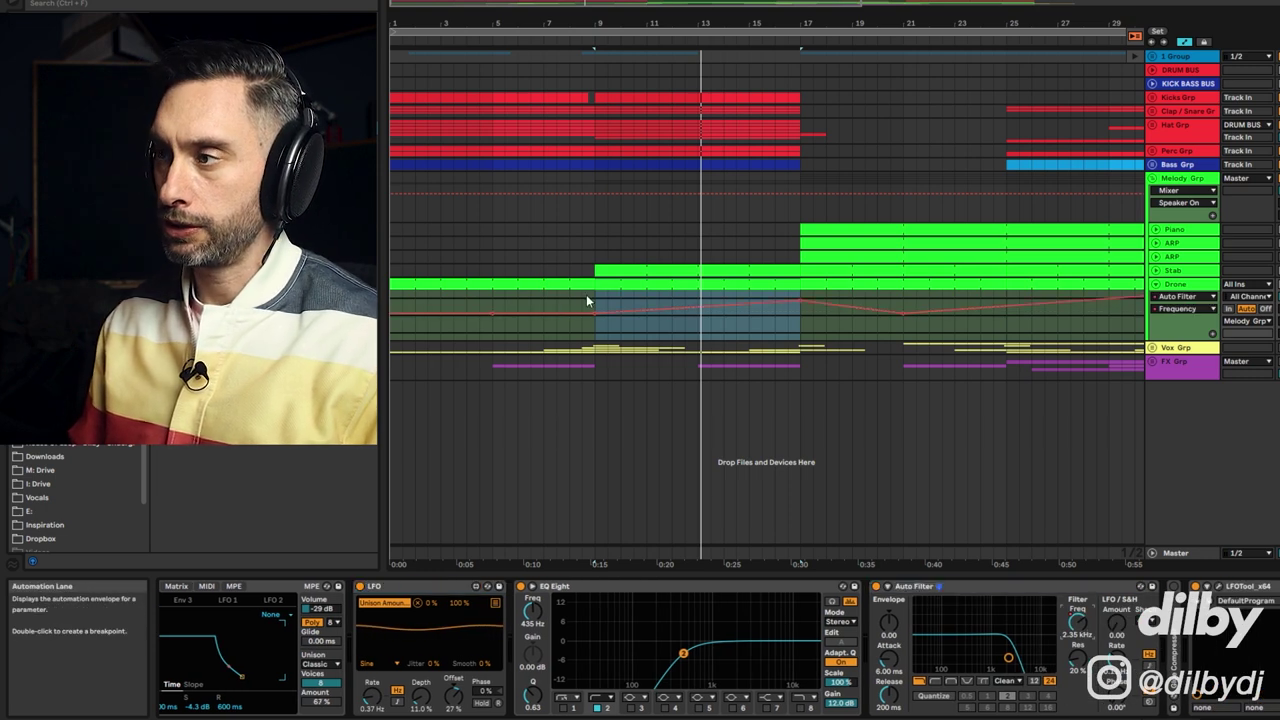
pyautogui.click(749, 320)
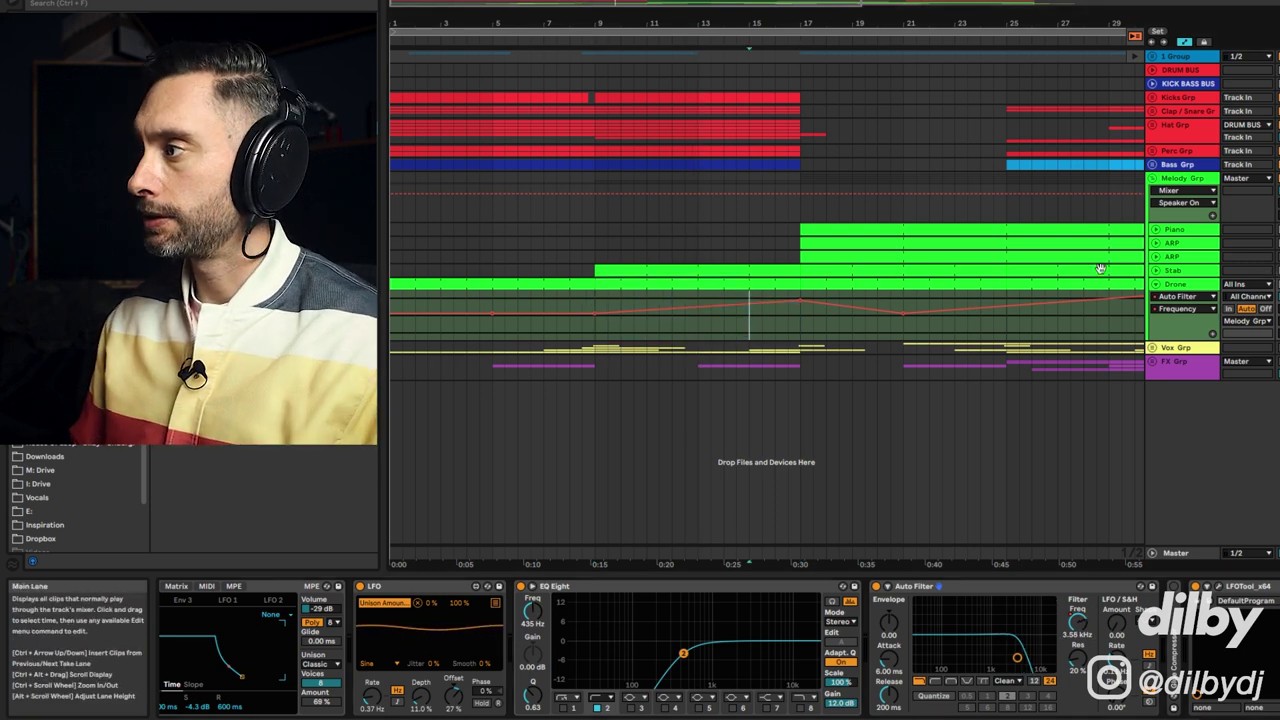
pyautogui.press('space')
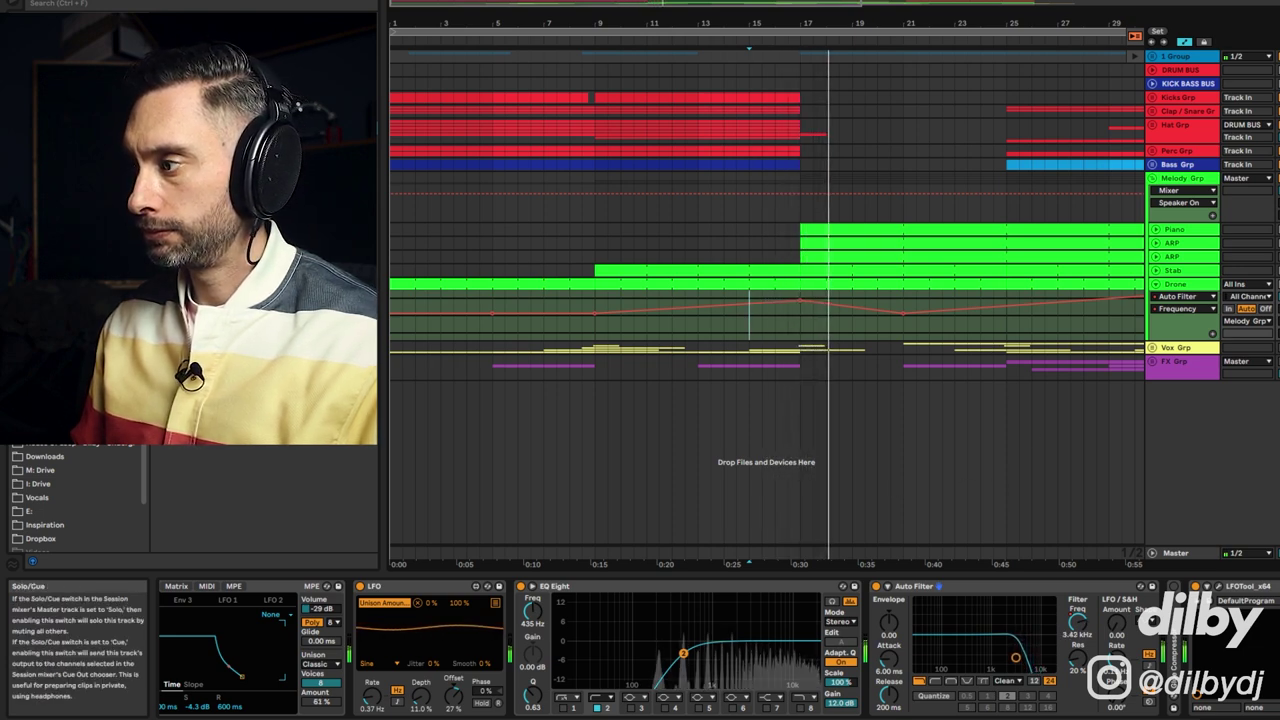
pyautogui.press('space')
# - Examine the volume curve in the Drone's LFOTool plug-in and close its window
pyautogui.click(1218, 586)
pyautogui.moveTo(926, 166); pyautogui.dragTo(958, 165)
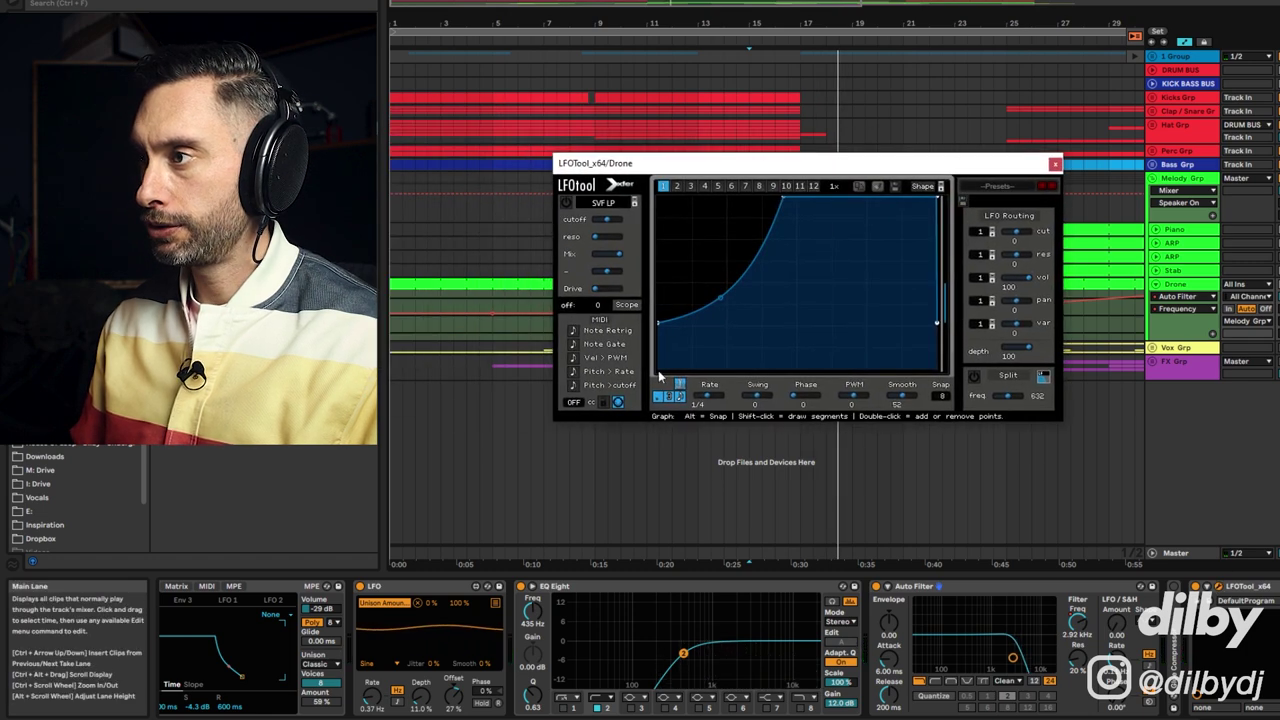
pyautogui.click(1054, 164)
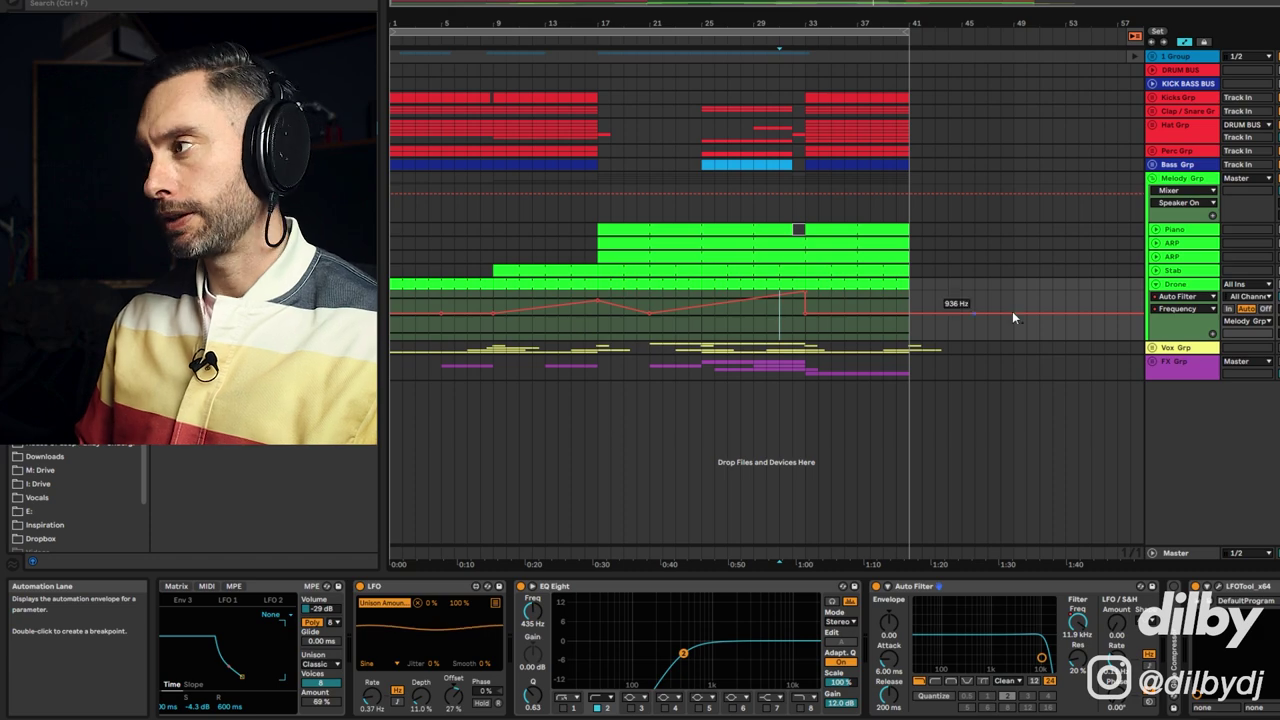
# - Unfold the Vox track in the Vox Grp and examine and audition its vocal clip
pyautogui.click(595, 332)
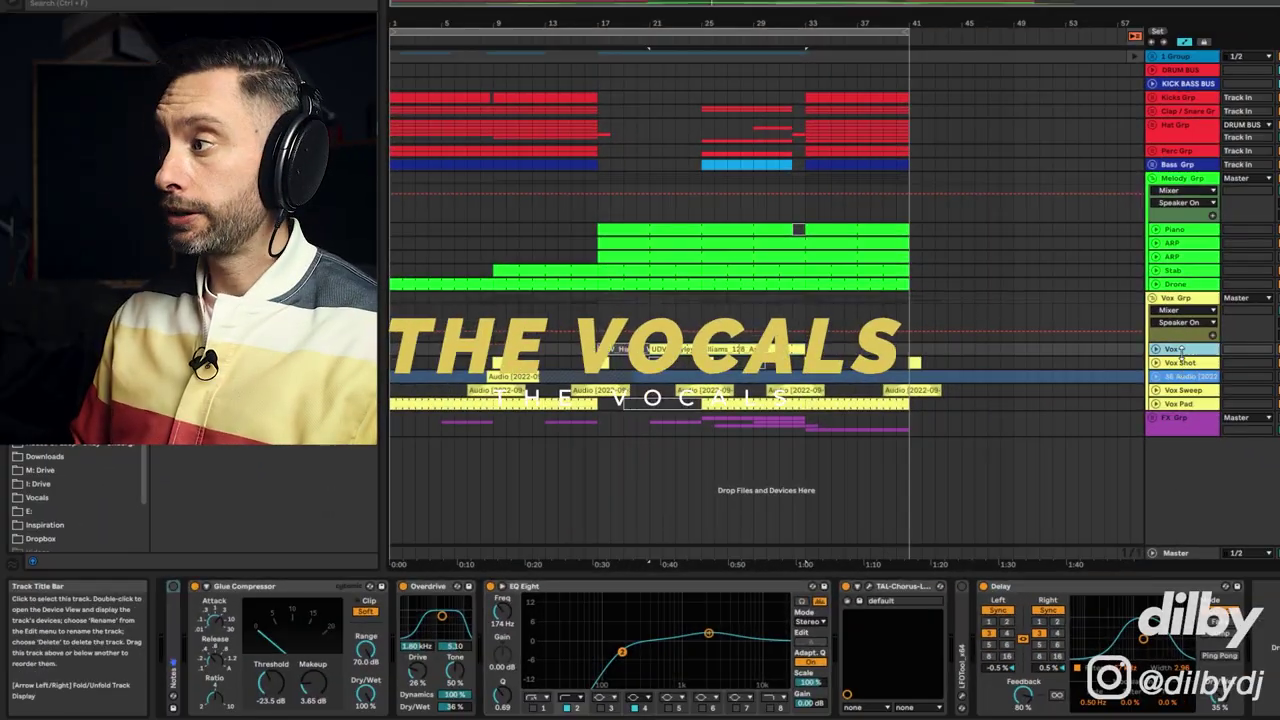
pyautogui.click(1158, 349)
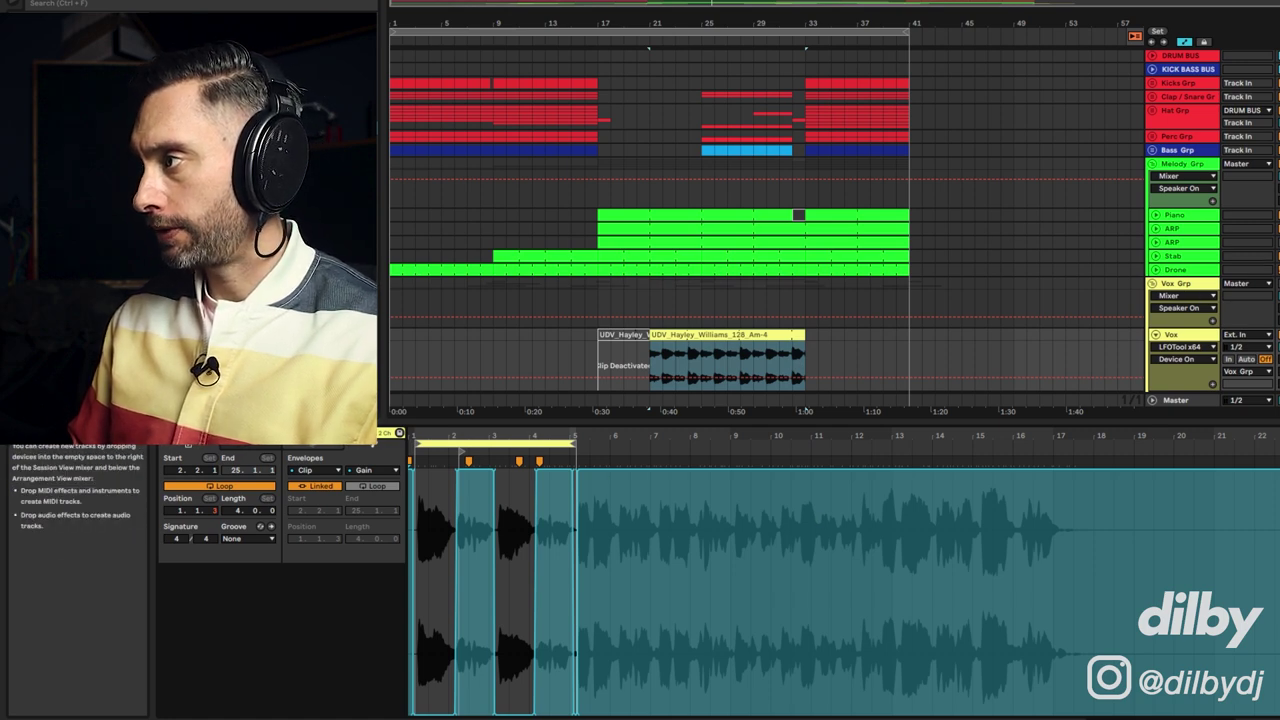
pyautogui.press('space')
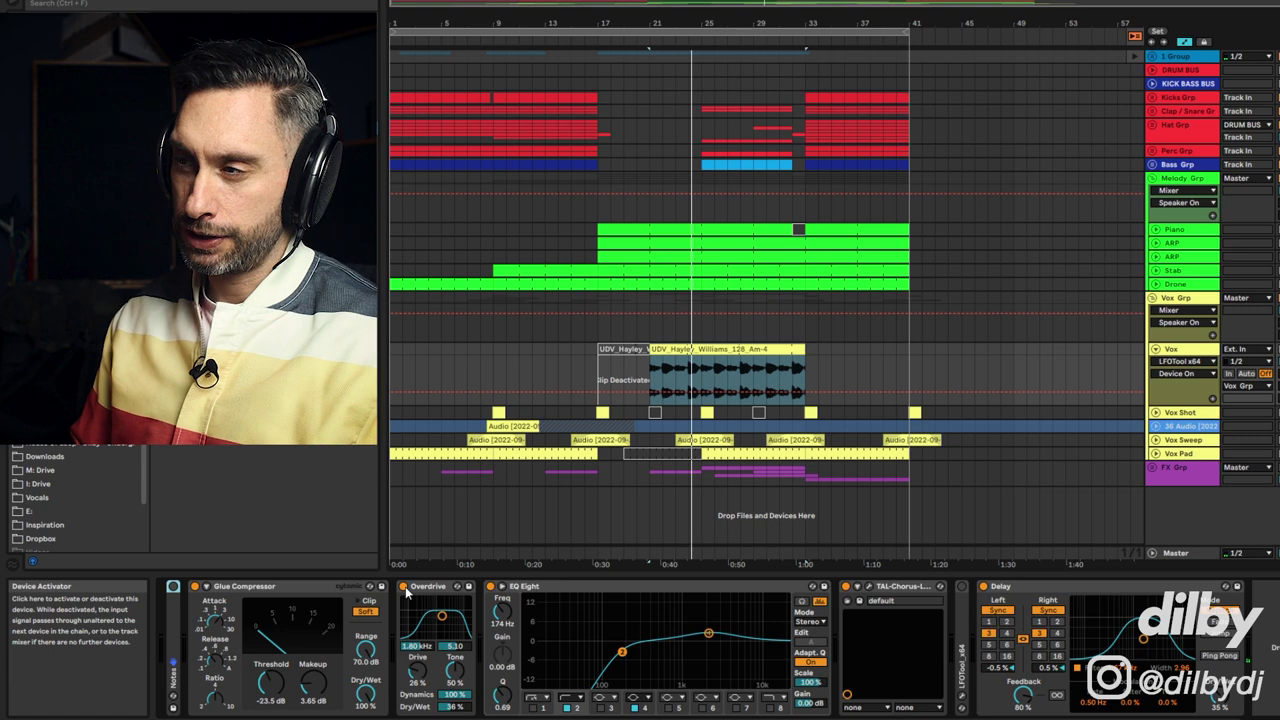
# - Group the Vox effects from Glue Compressor through Delay into a rack and compare the vocal with them bypassed and active
pyautogui.click(213, 592)
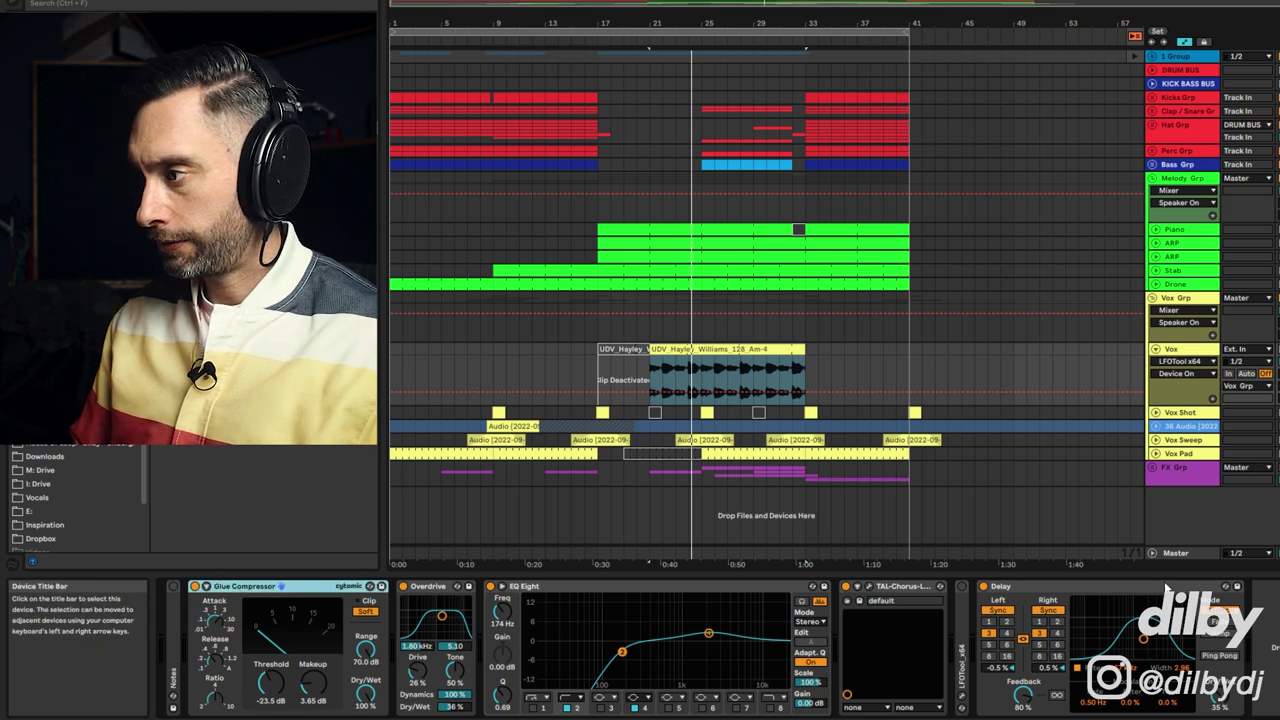
pyautogui.keyDown('shift'); pyautogui.click(1166, 590); pyautogui.keyUp('shift')
pyautogui.hotkey('ctrl', 'g')
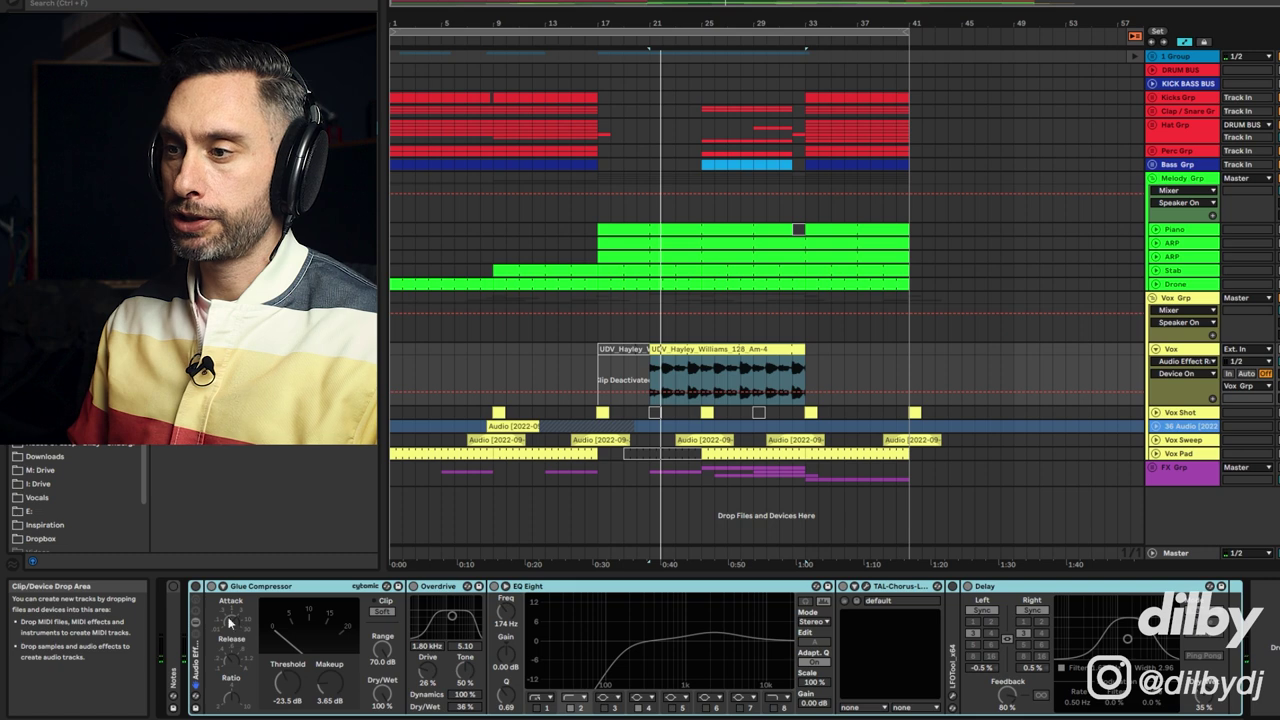
pyautogui.click(196, 586)
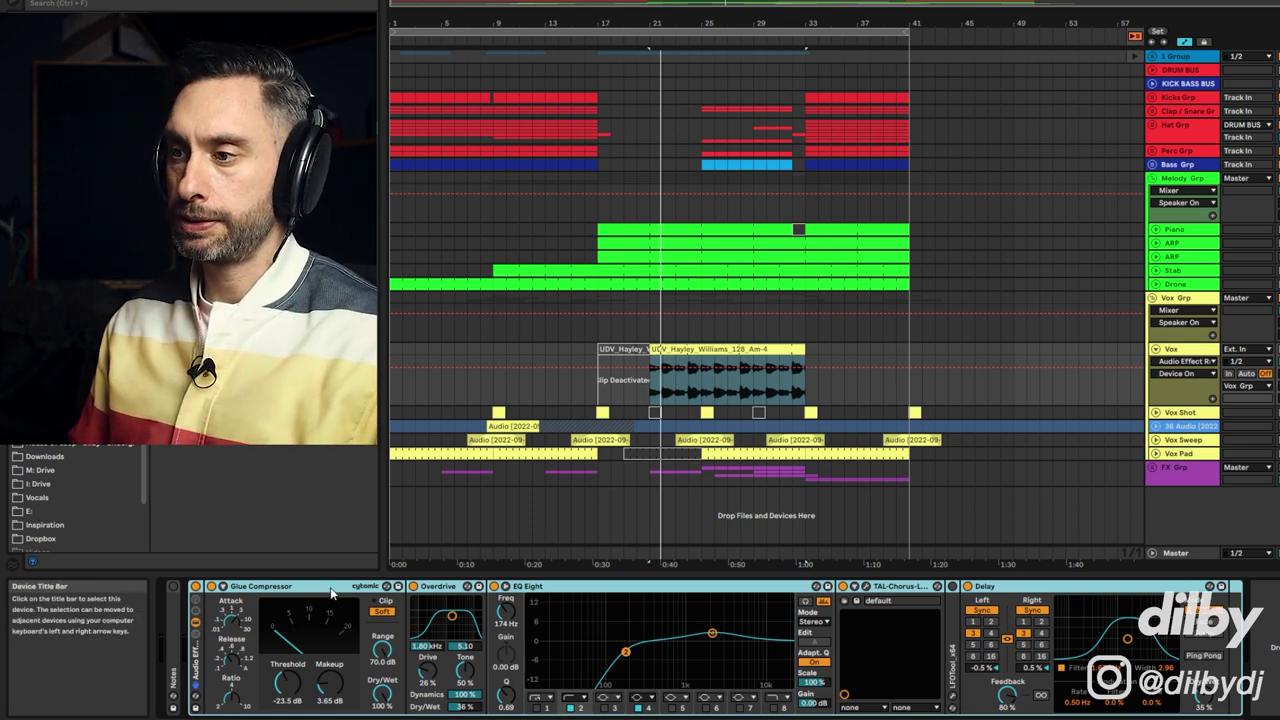
# - Examine the Vox track's Overdrive and TAL-Chorus-LX settings and audition its Delay
pyautogui.click(438, 587)
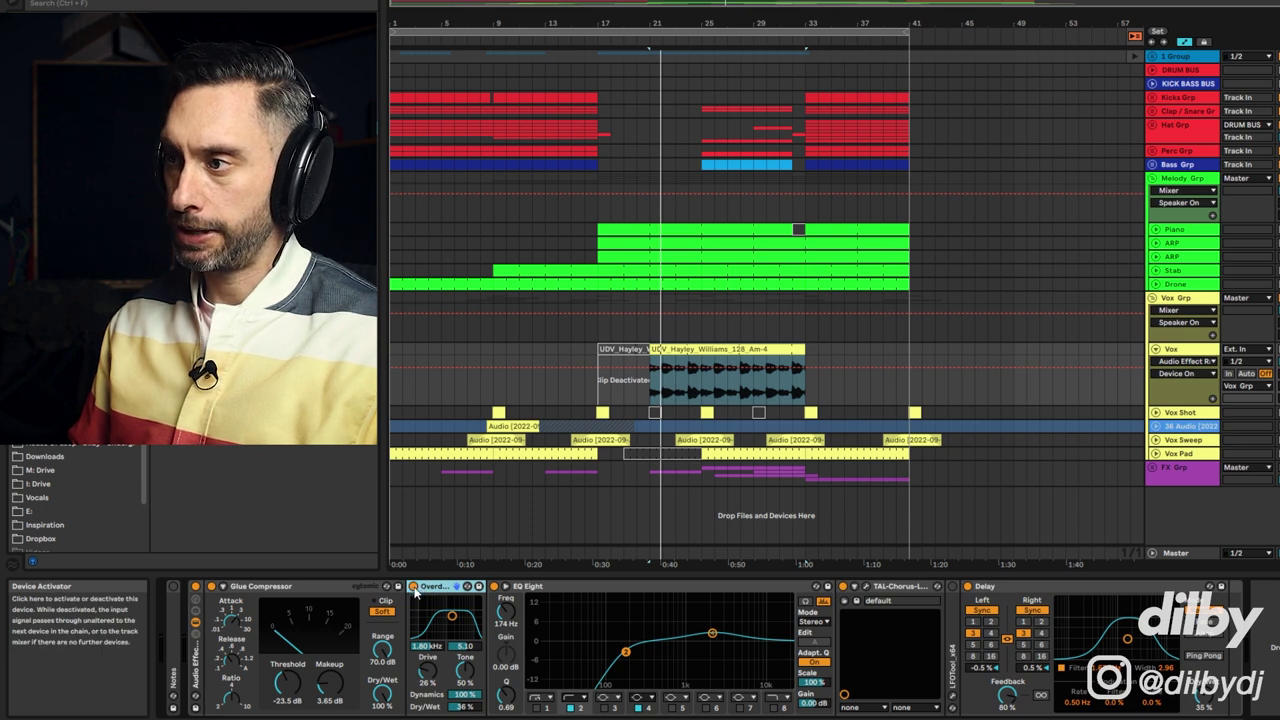
pyautogui.press('space')
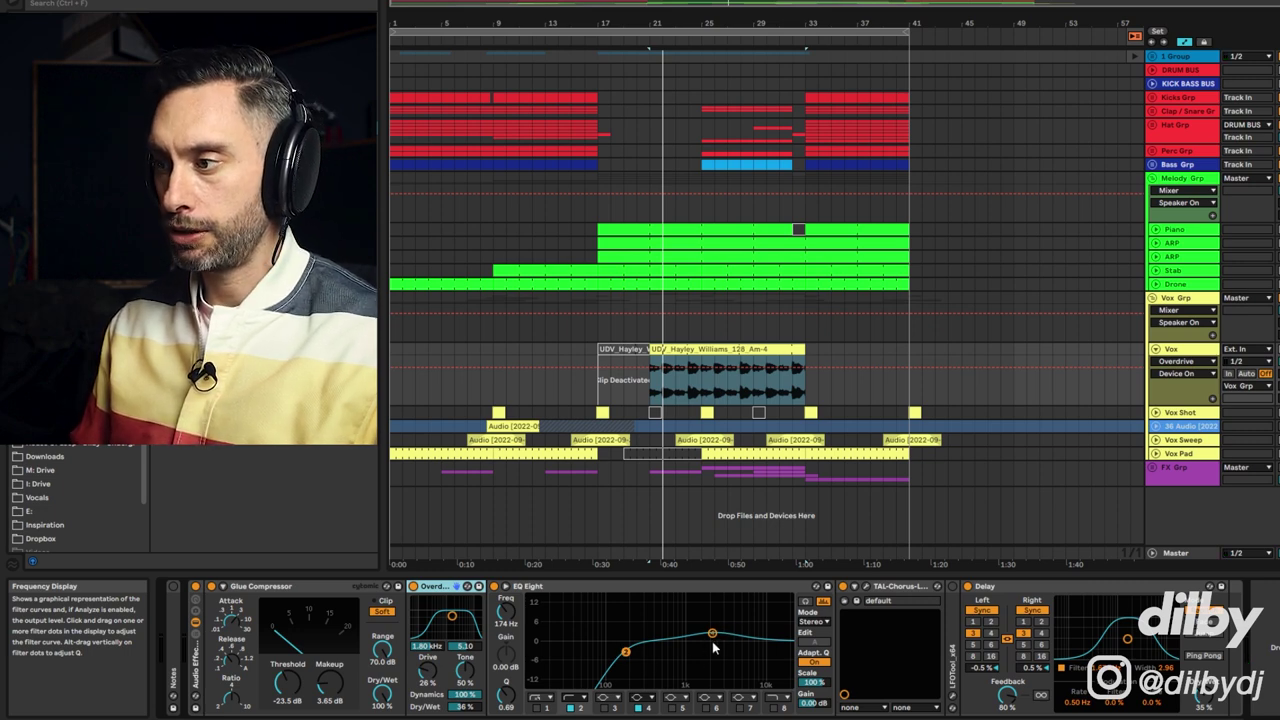
pyautogui.click(845, 600)
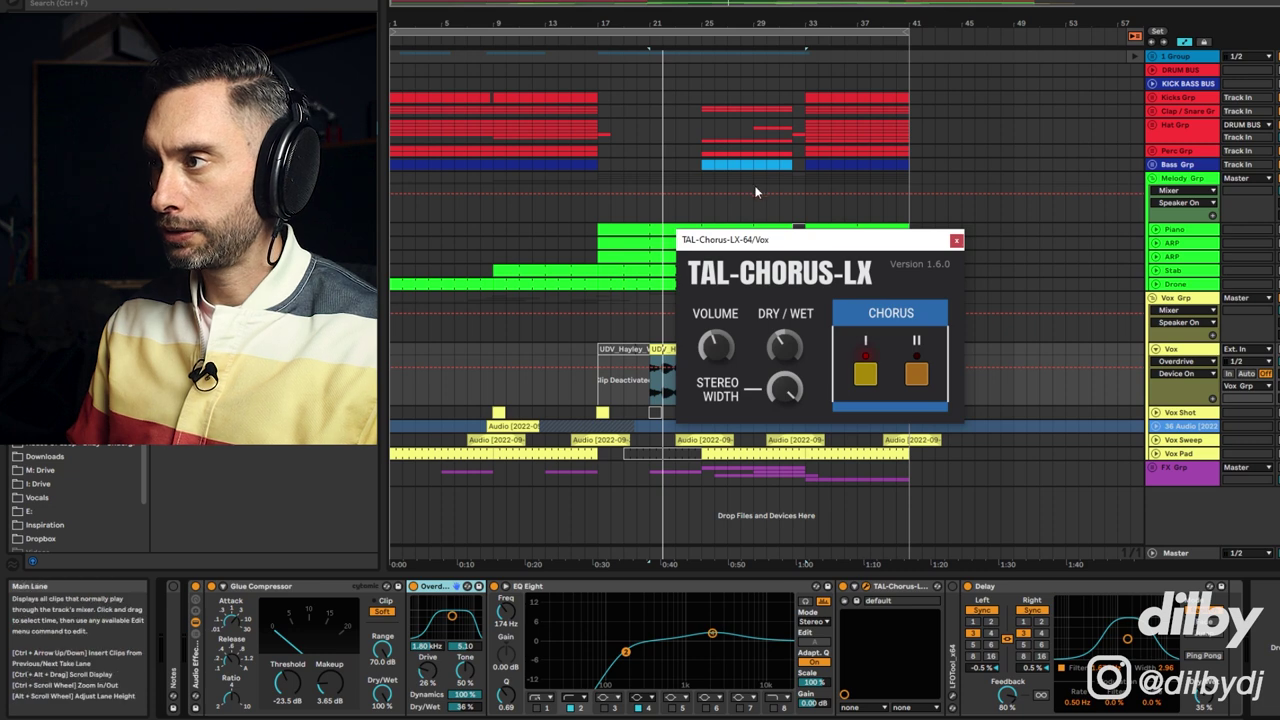
pyautogui.moveTo(789, 256); pyautogui.dragTo(729, 239)
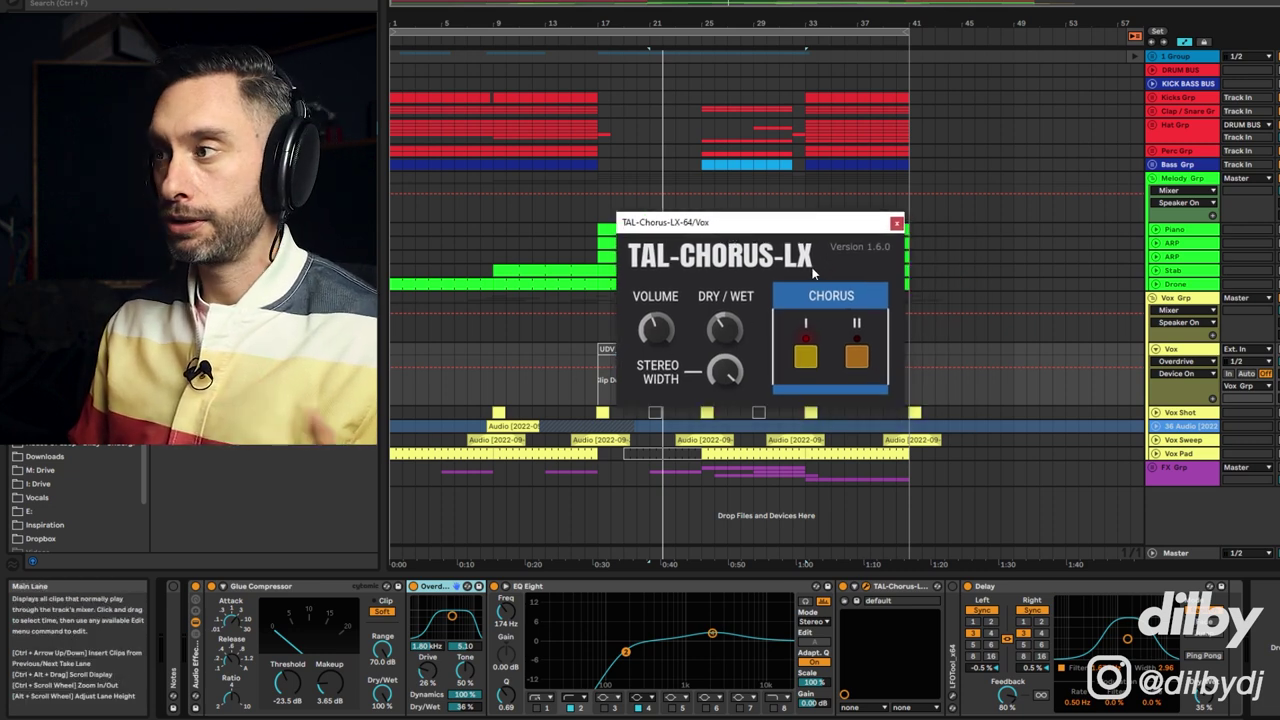
pyautogui.click(897, 223)
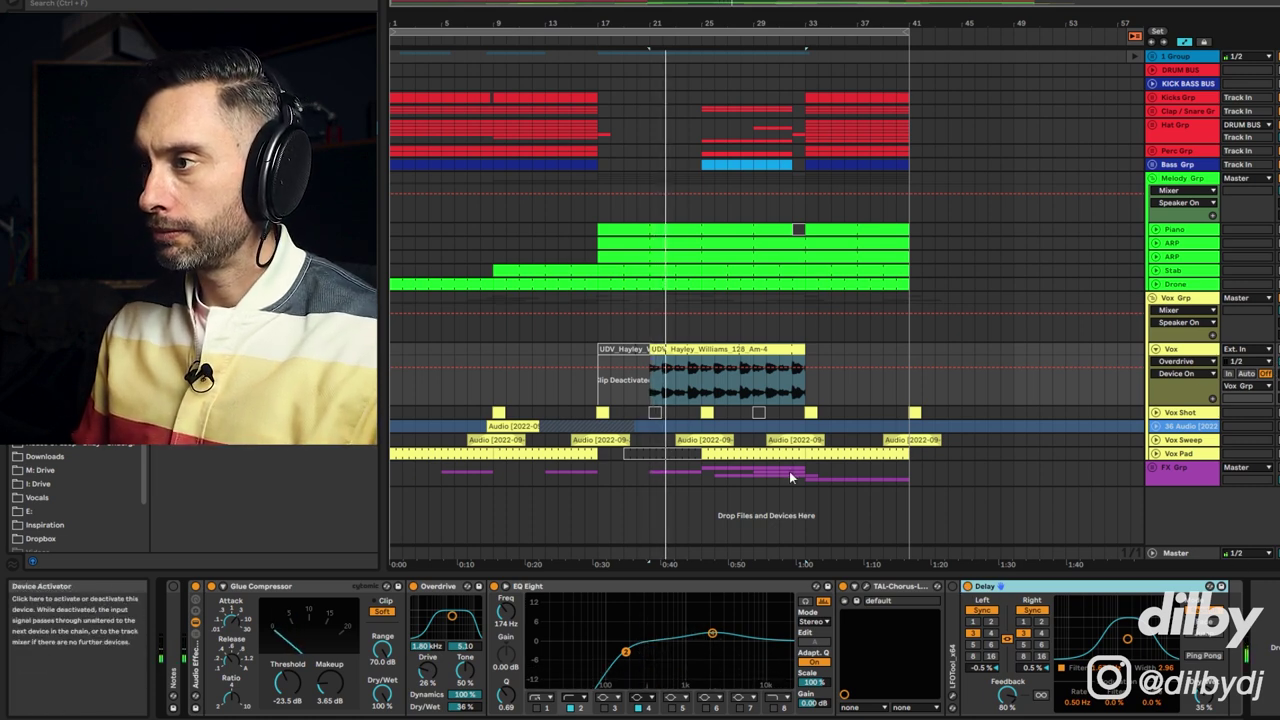
pyautogui.press('space')
# - Fold the Vox track and audition the Vox Shot clip at bar 9
pyautogui.press('u')
pyautogui.click(498, 362)
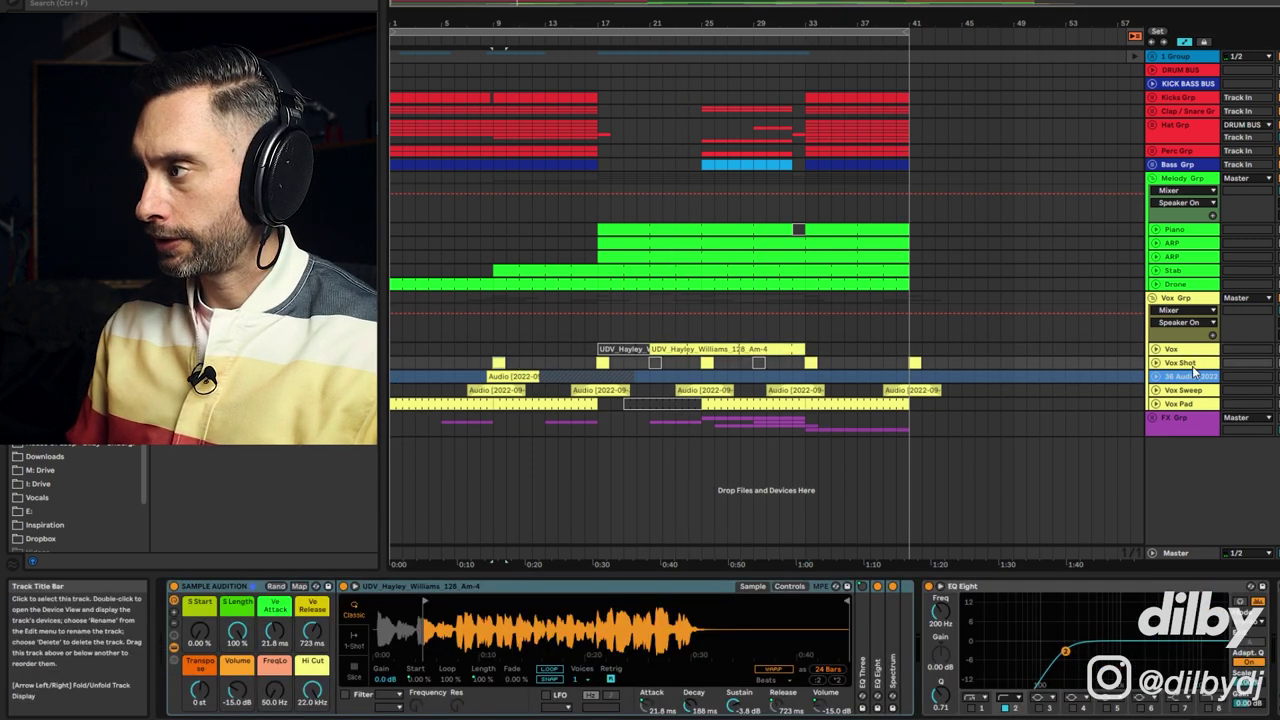
pyautogui.press('space')
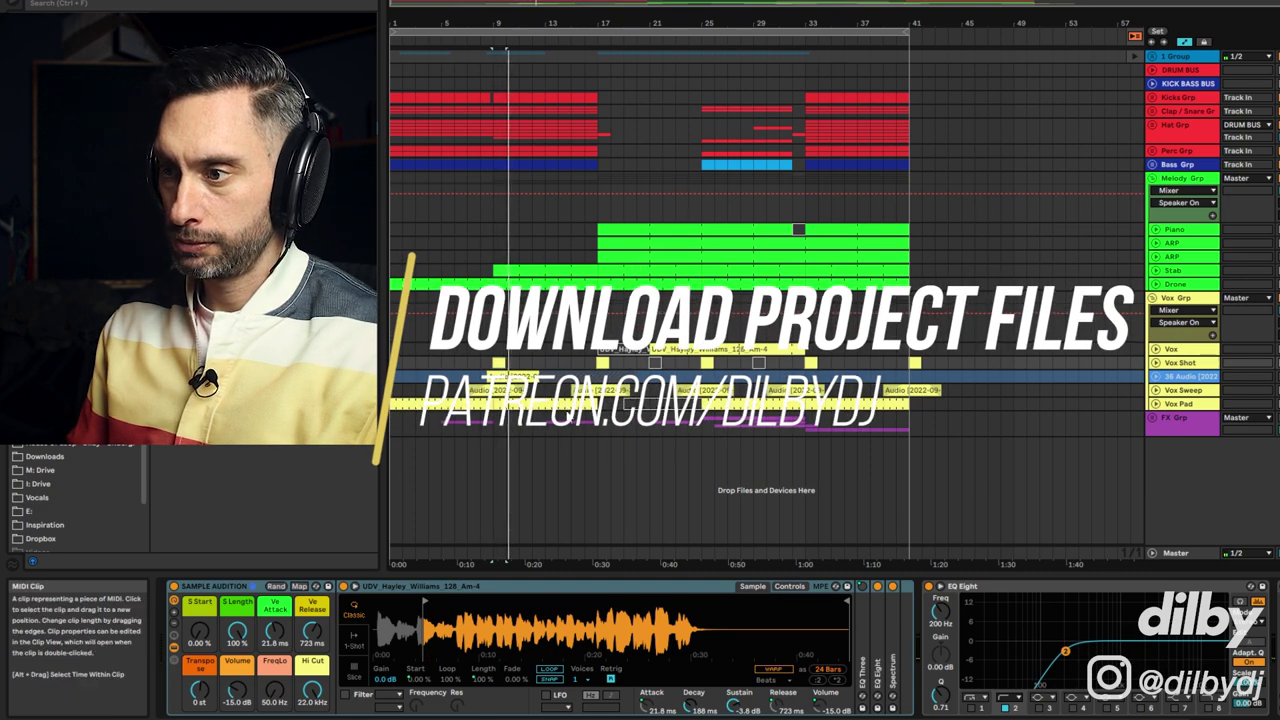
# - Examine the Vox clip's waveform, the Vox Shot note at bar 9 and the Vox Shot track's effects chain
pyautogui.press('space')
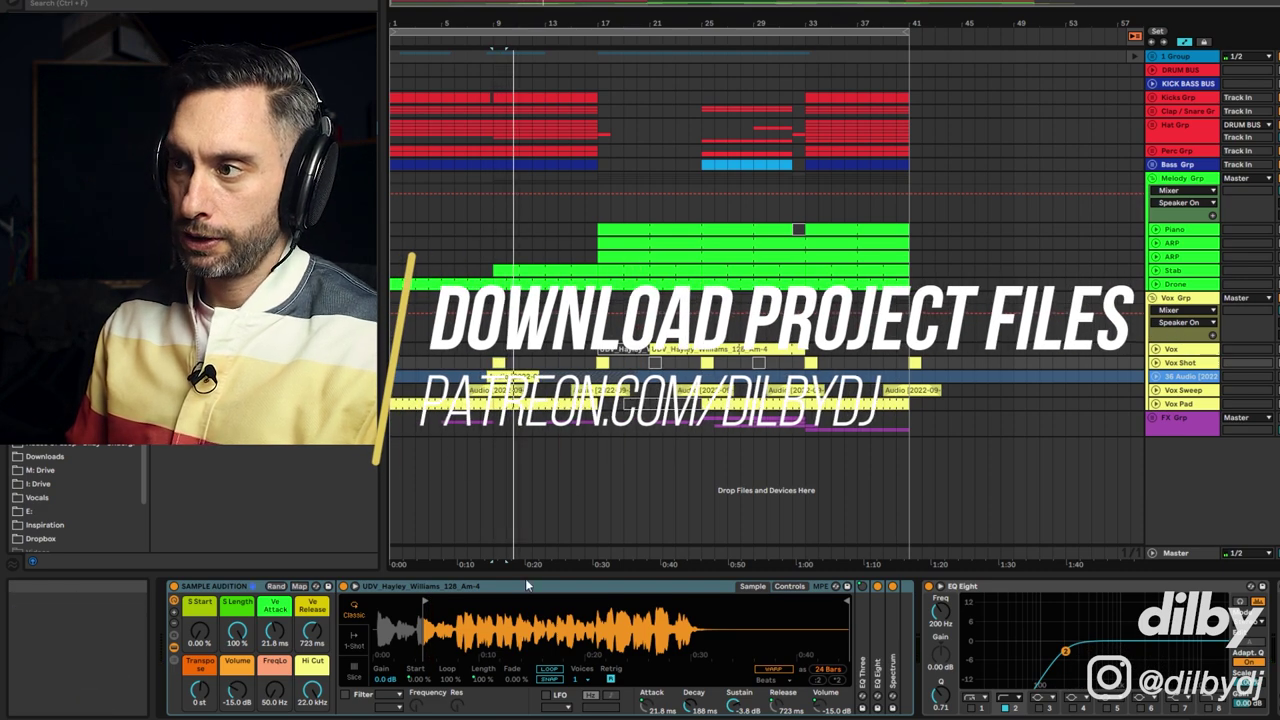
pyautogui.doubleClick(657, 349)
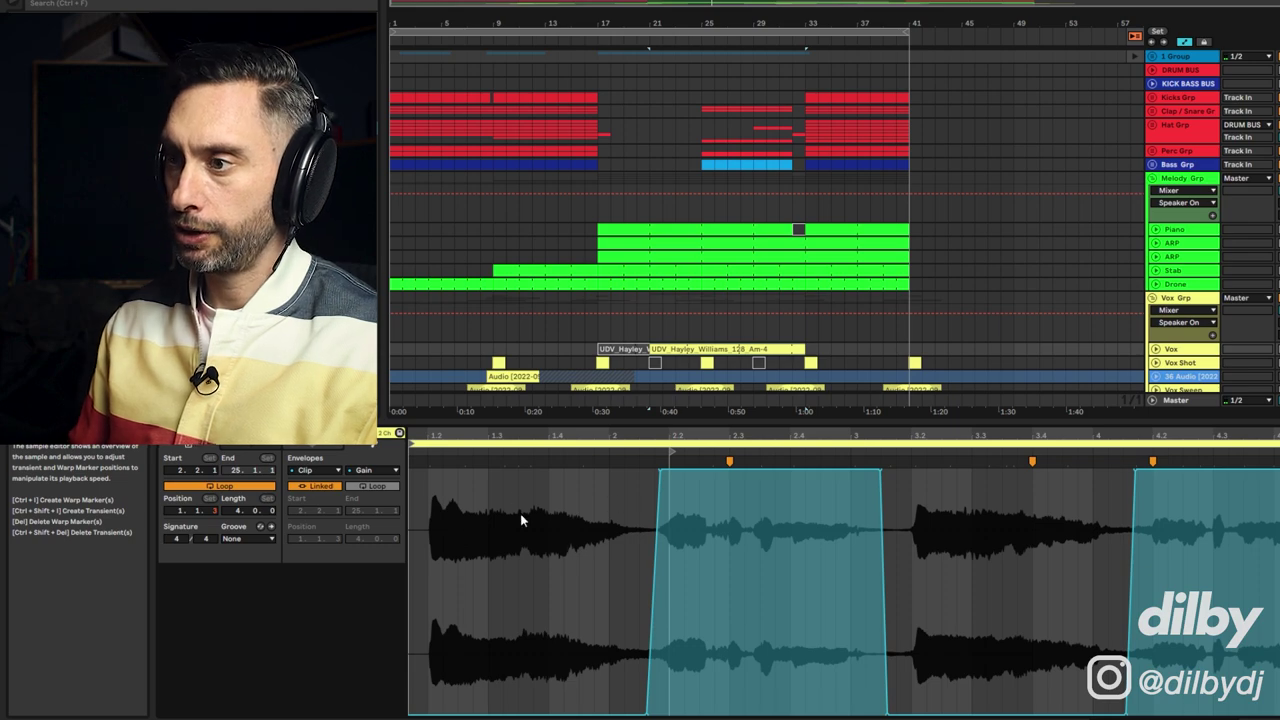
pyautogui.click(498, 362)
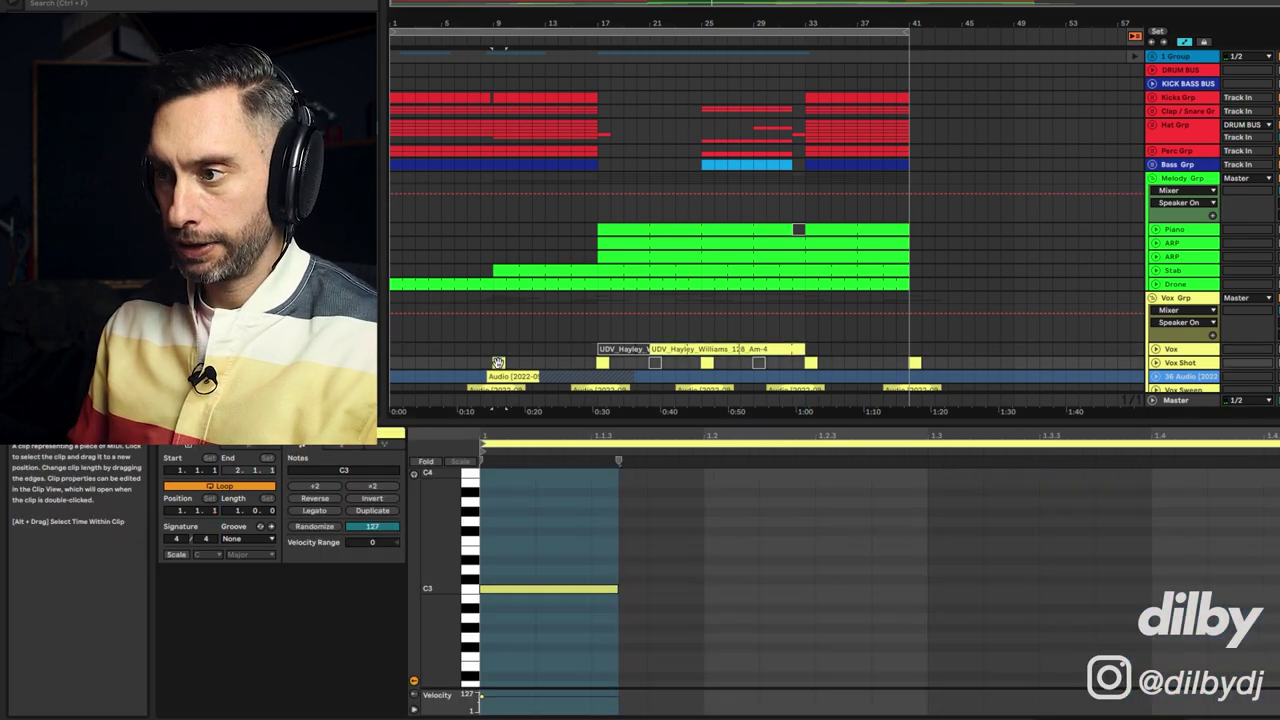
pyautogui.hotkey('shift', 'Tab')
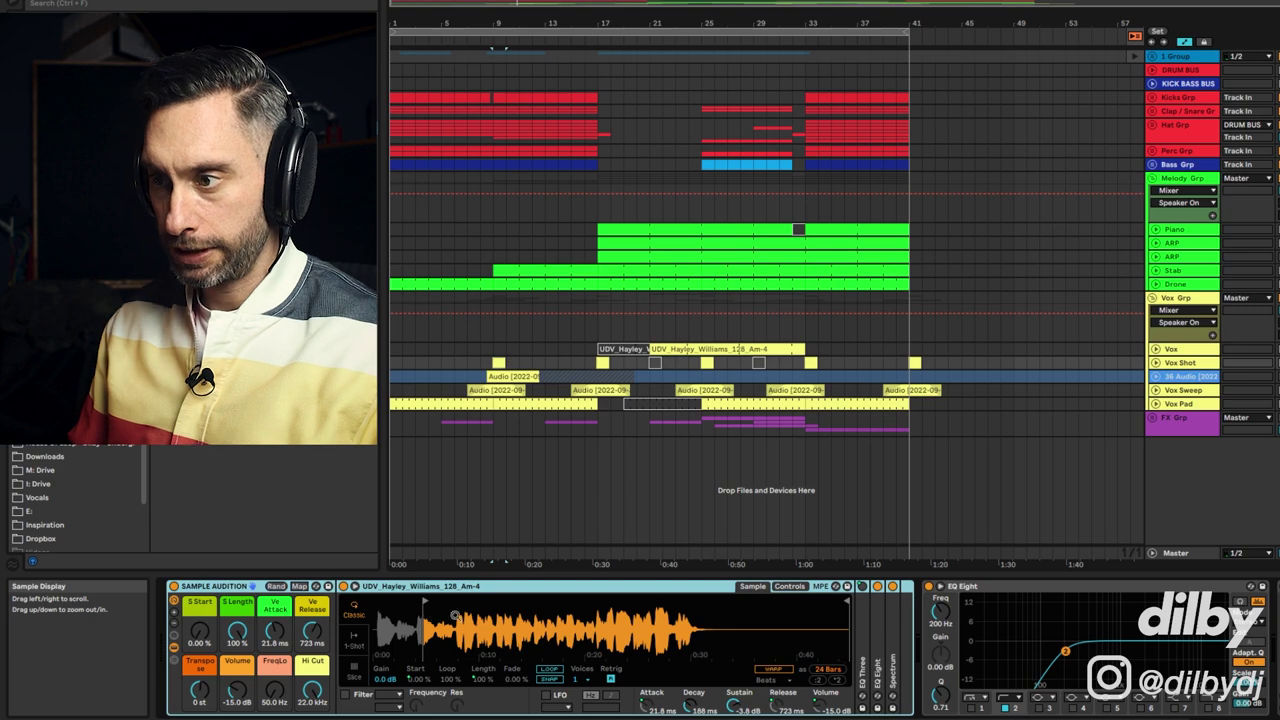
pyautogui.hscroll(10, 490, 636)
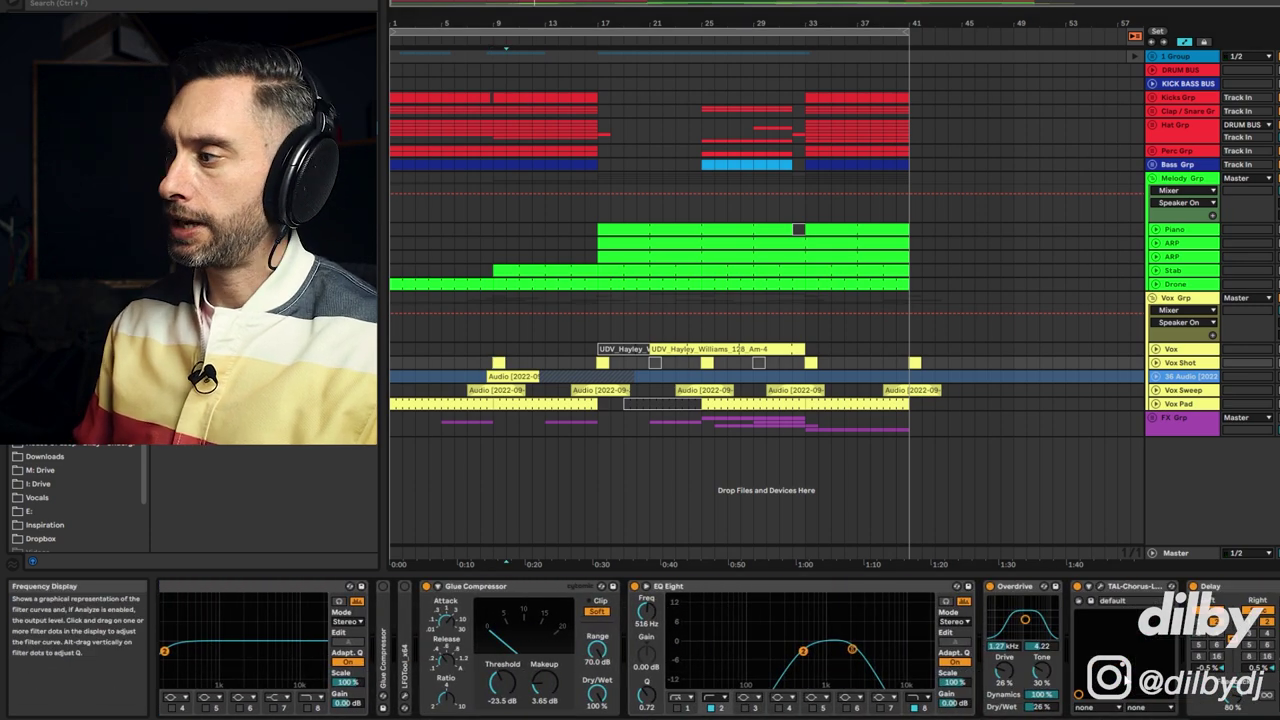
pyautogui.hscroll(3, 719, 648)
pyautogui.hscroll(-3, 719, 648)
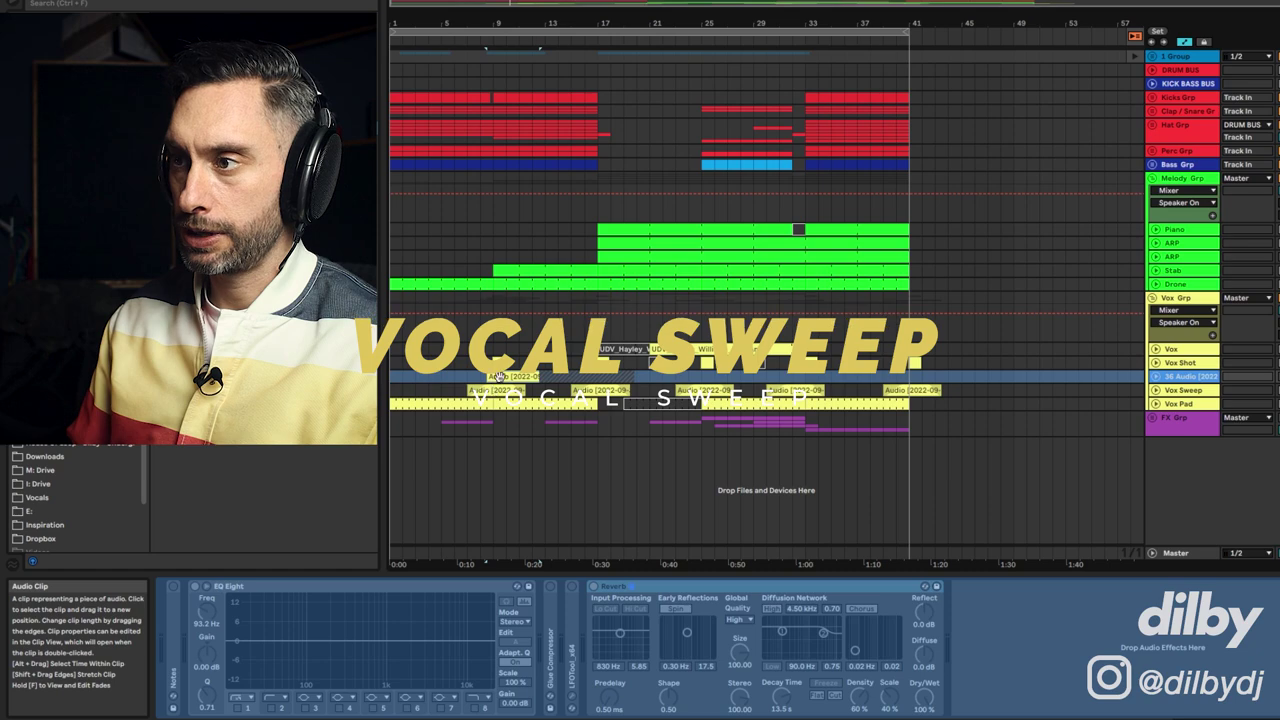
# - Examine the deactivated 36 Audio track with its reverb, and unfold the Vox Sweep track to inspect its first clip
pyautogui.click(515, 377)
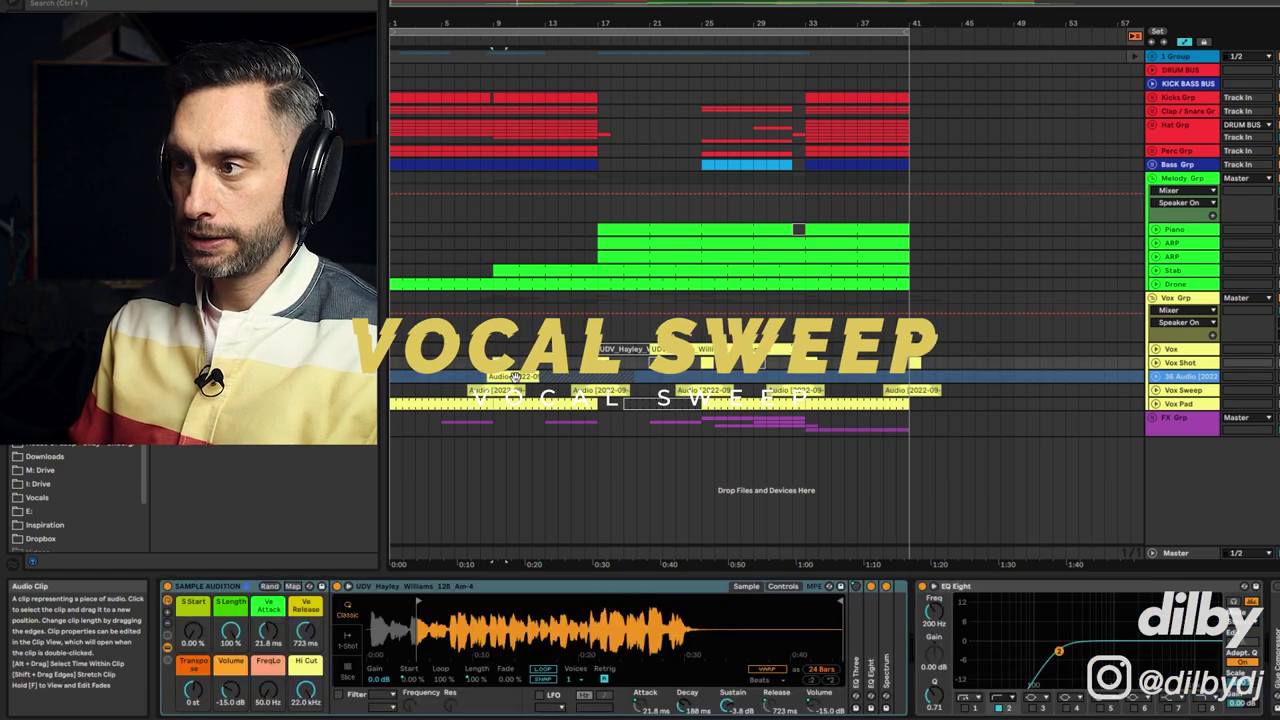
pyautogui.click(1057, 374)
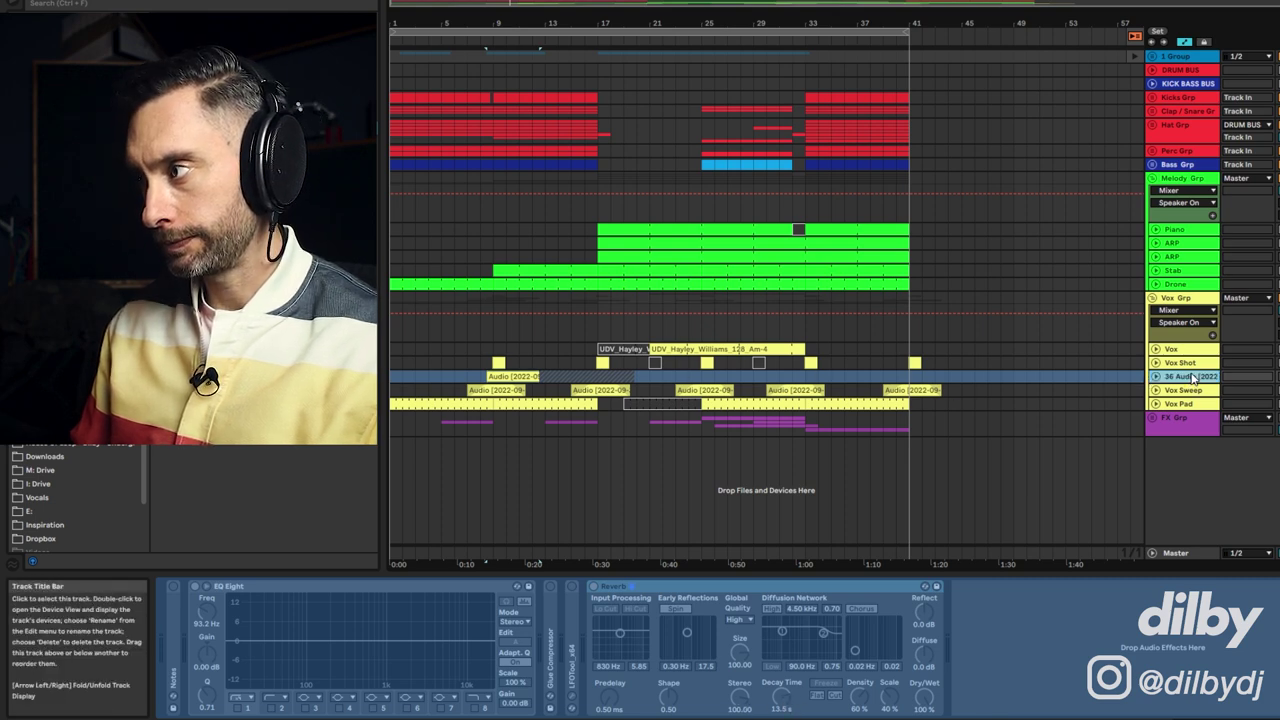
pyautogui.click(1155, 390)
pyautogui.click(488, 430)
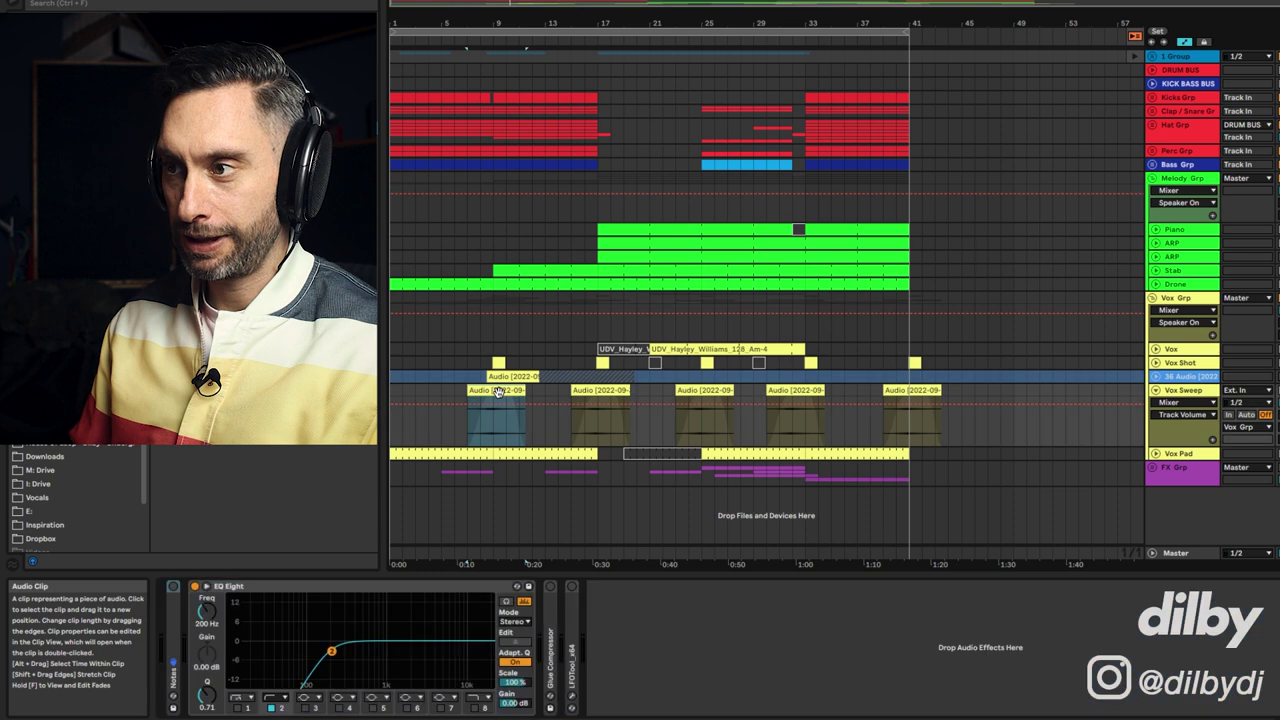
pyautogui.moveTo(465, 422); pyautogui.dragTo(543, 425)
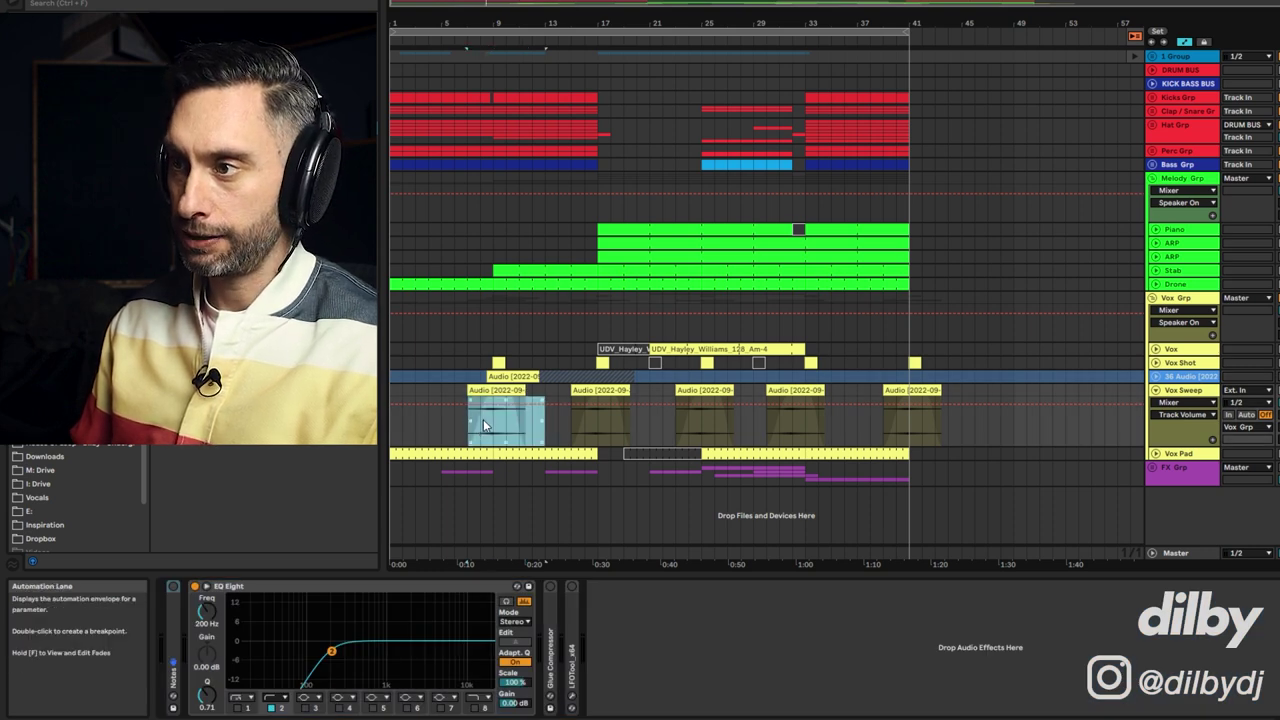
# - Compare the Vox Shot at bar 9 with the first Vox Sweep clip and audition the sweep
pyautogui.click(498, 362)
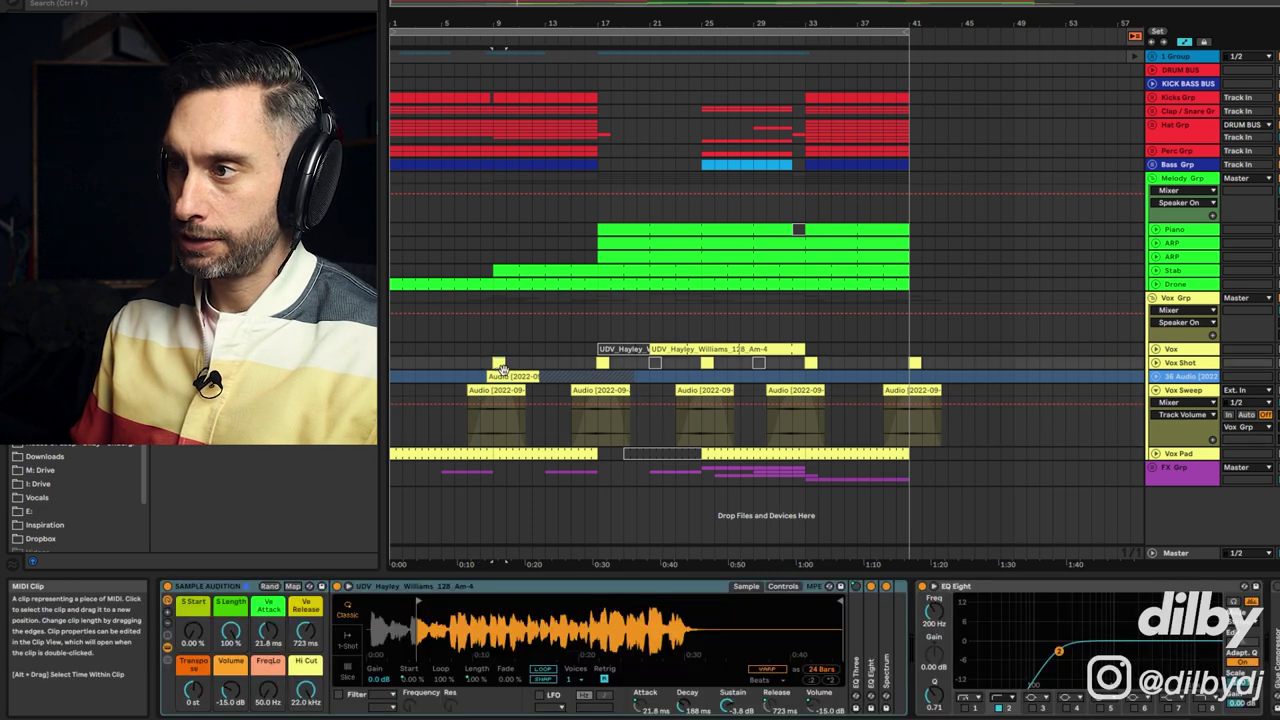
pyautogui.click(481, 425)
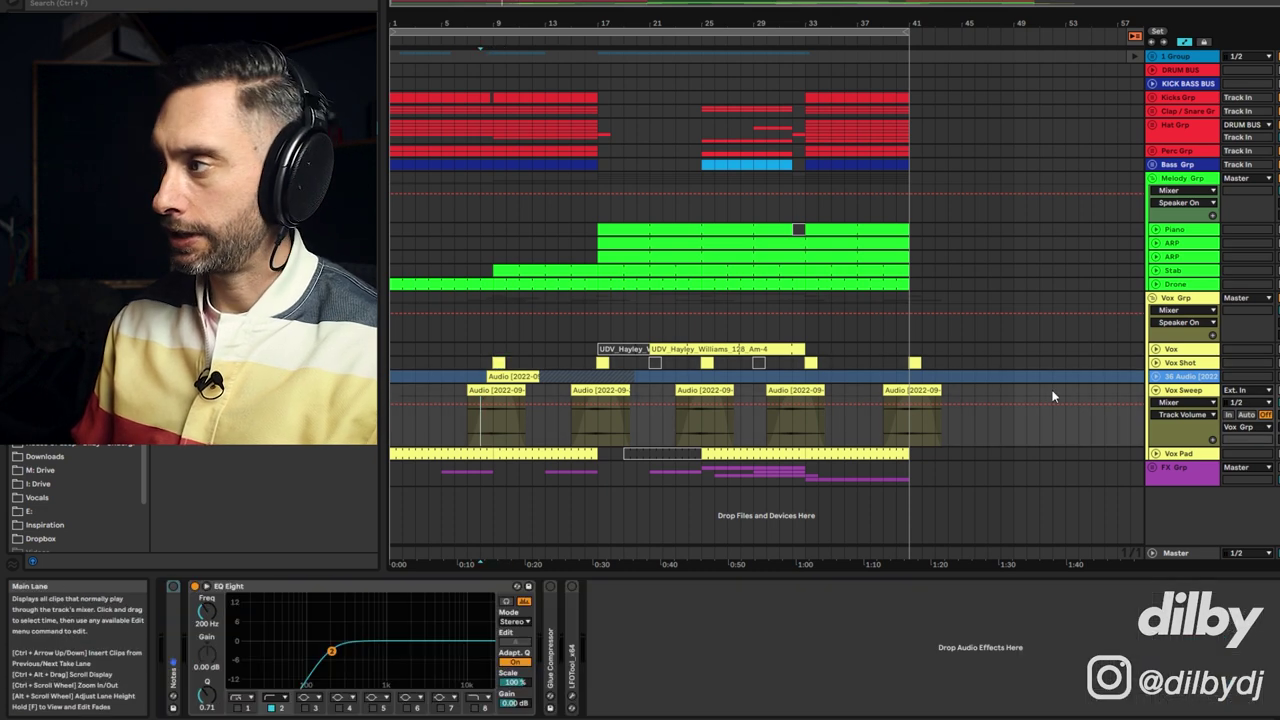
pyautogui.press('space')
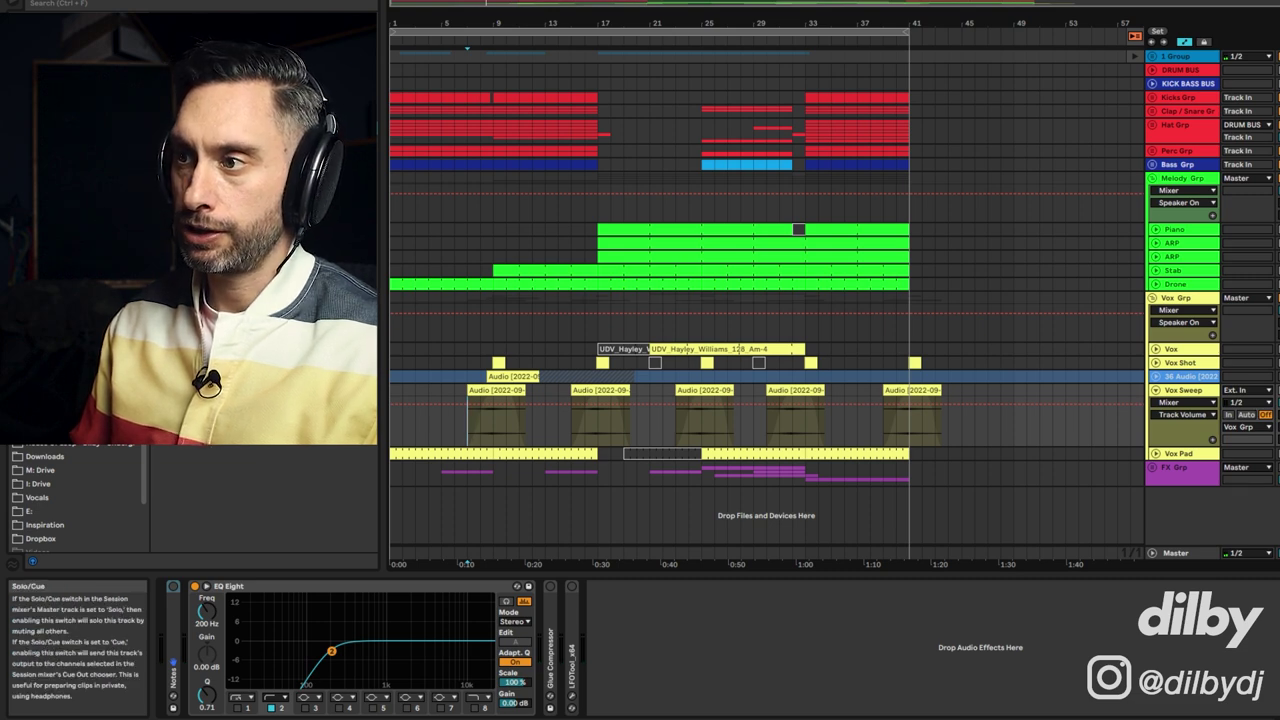
pyautogui.press('space')
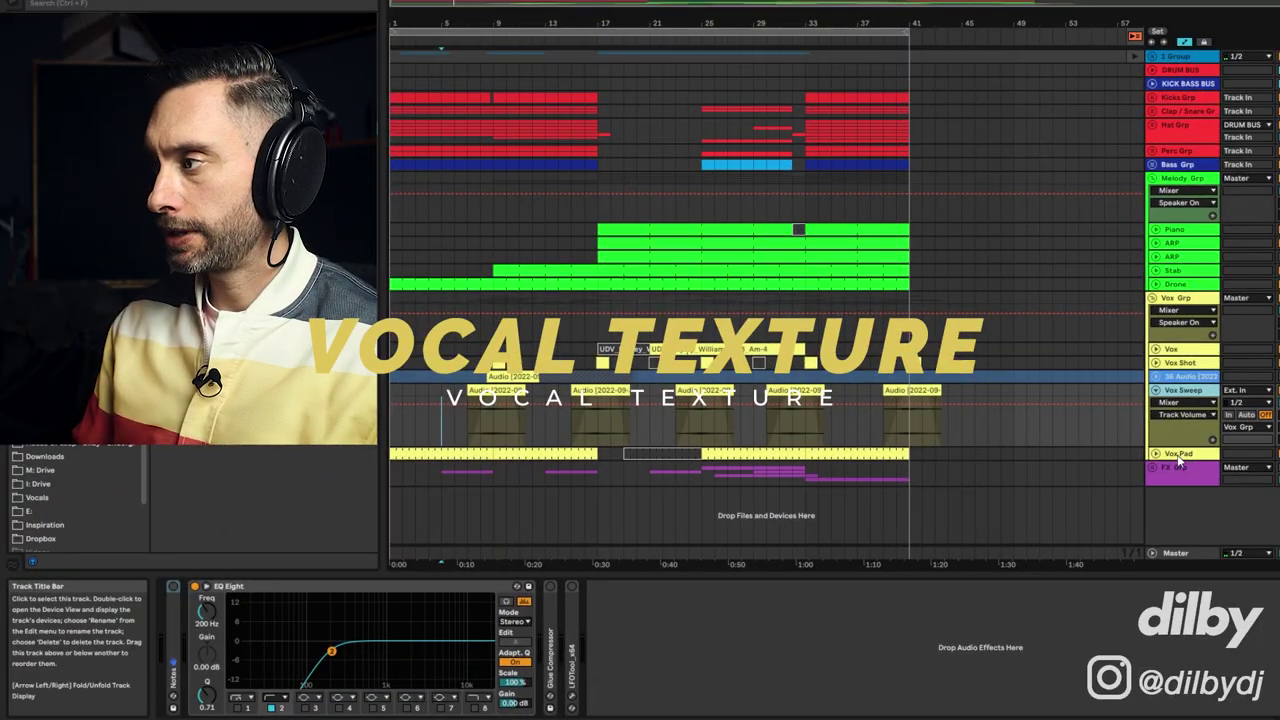
# - Group the Vox Pad effects from Moving 3-5-6 through EQ Eight into a rack and audition the pad with them deactivated
pyautogui.click(1179, 455)
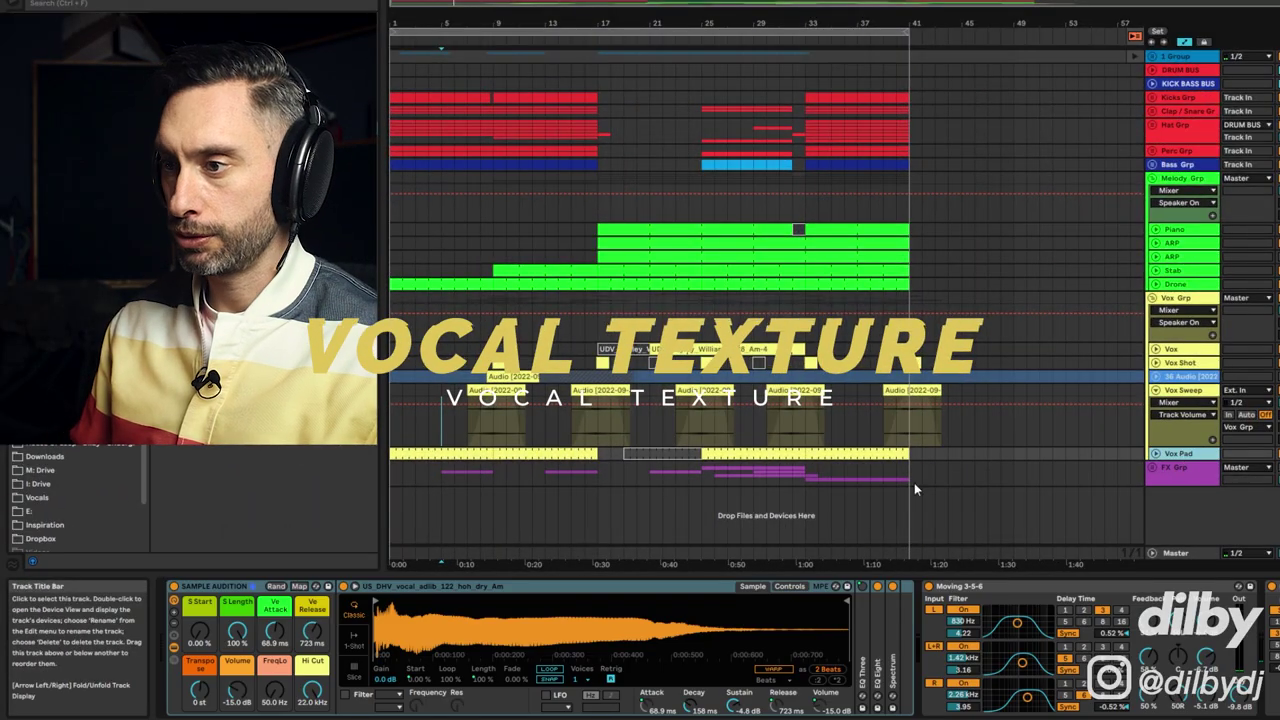
pyautogui.moveTo(1150, 718); pyautogui.dragTo(1200, 718)
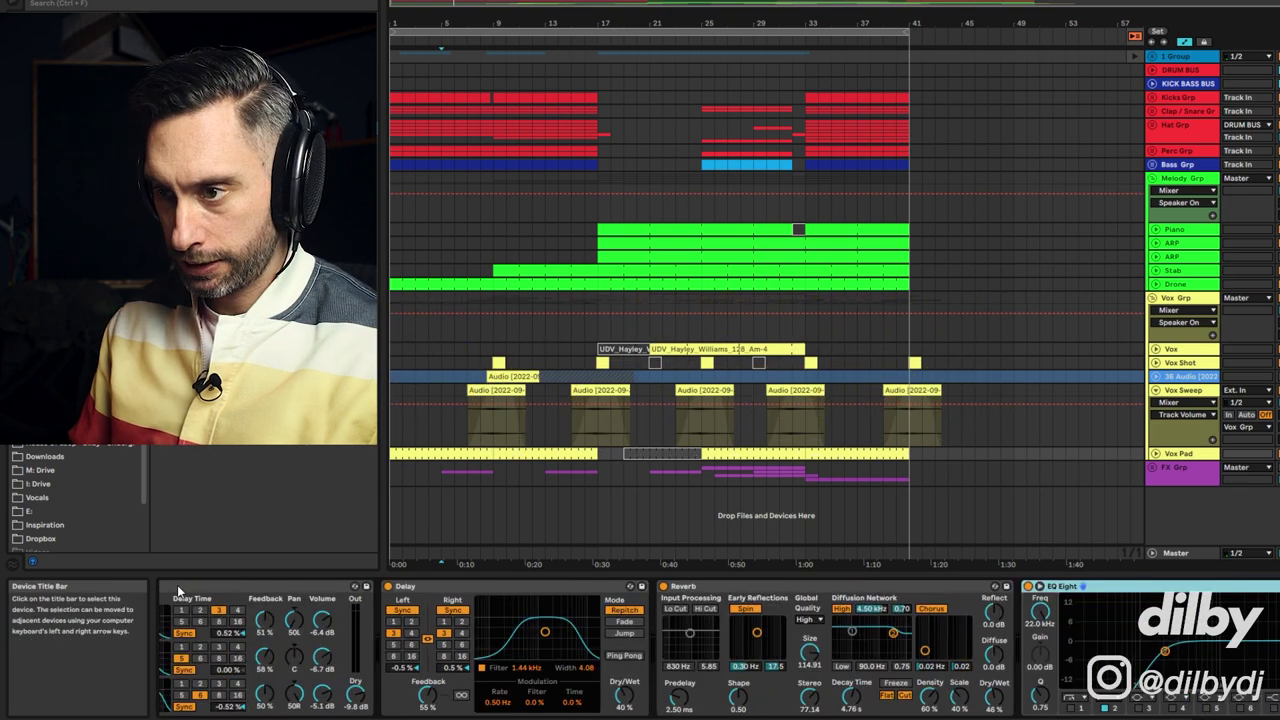
pyautogui.click(177, 586)
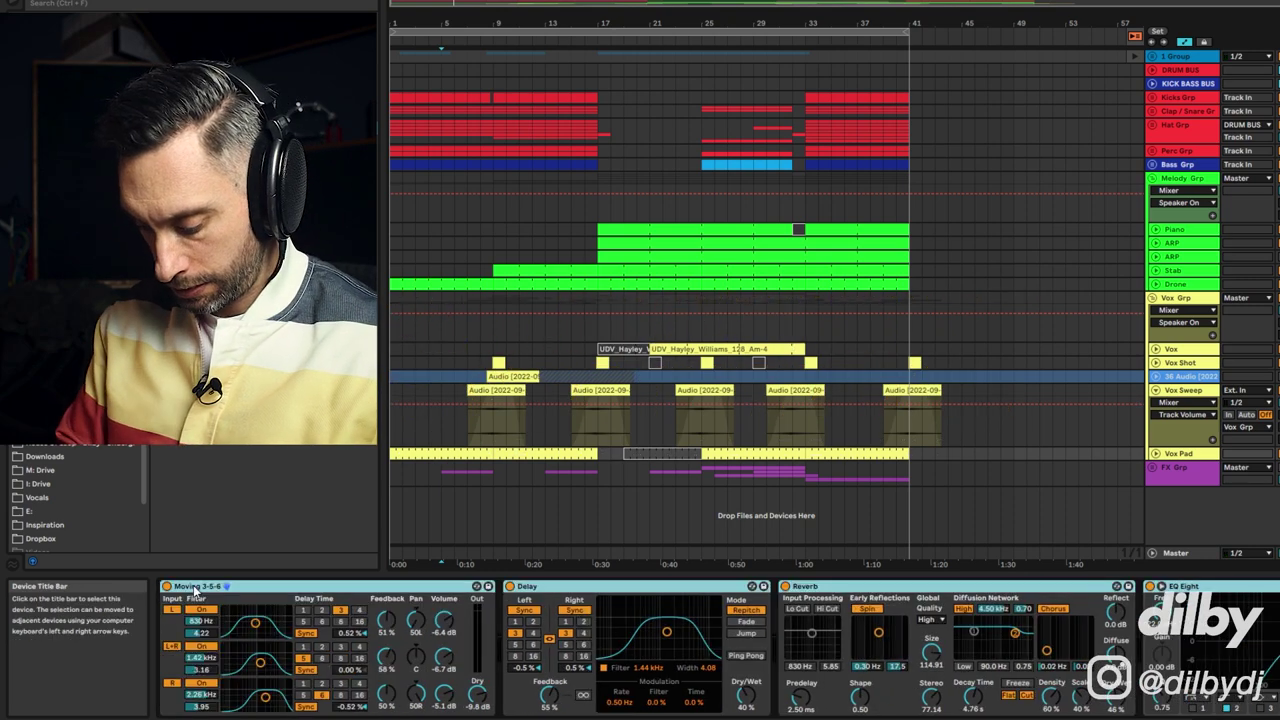
pyautogui.hotkey('ctrl', 'g')
pyautogui.press('space')
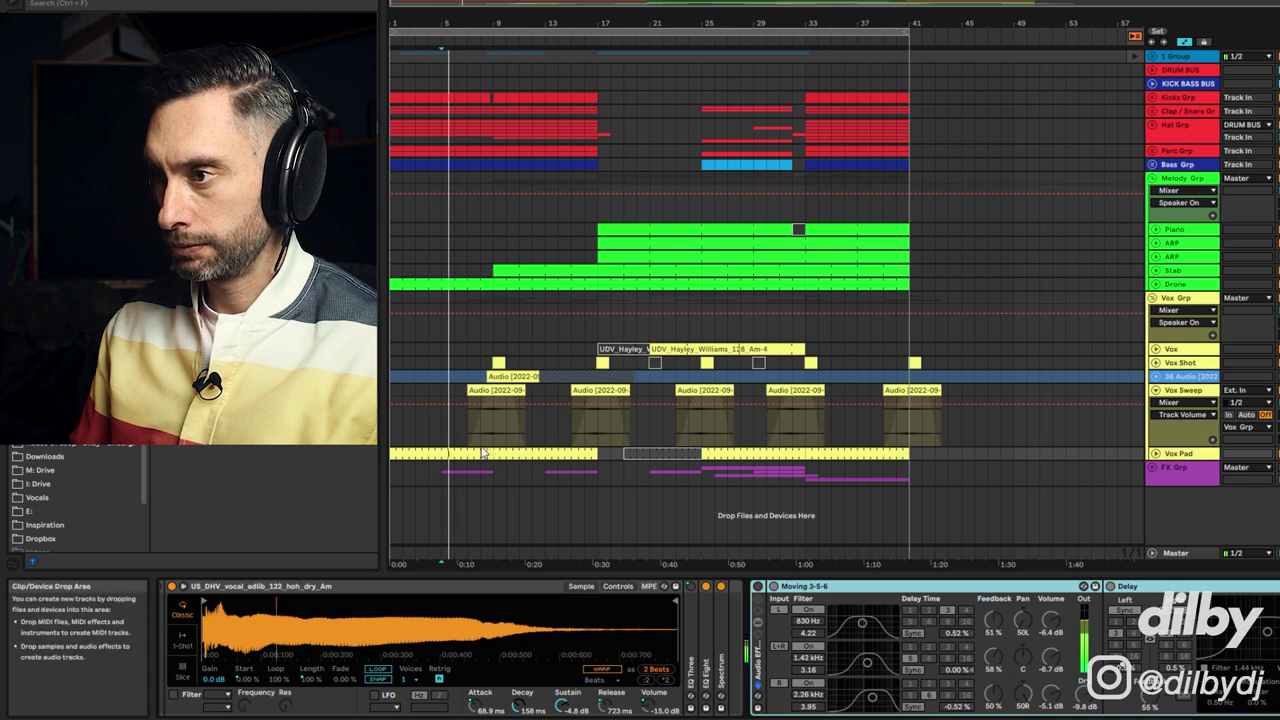
pyautogui.press('0')
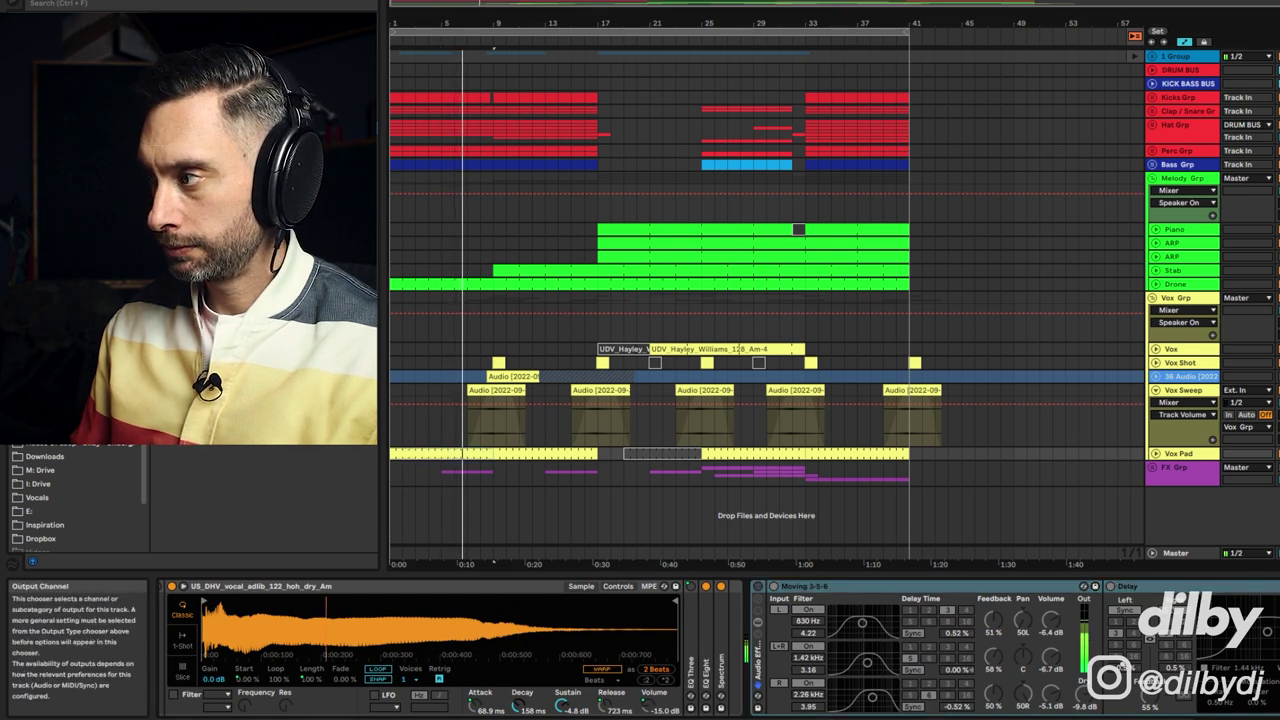
pyautogui.press('space')
pyautogui.press('space')
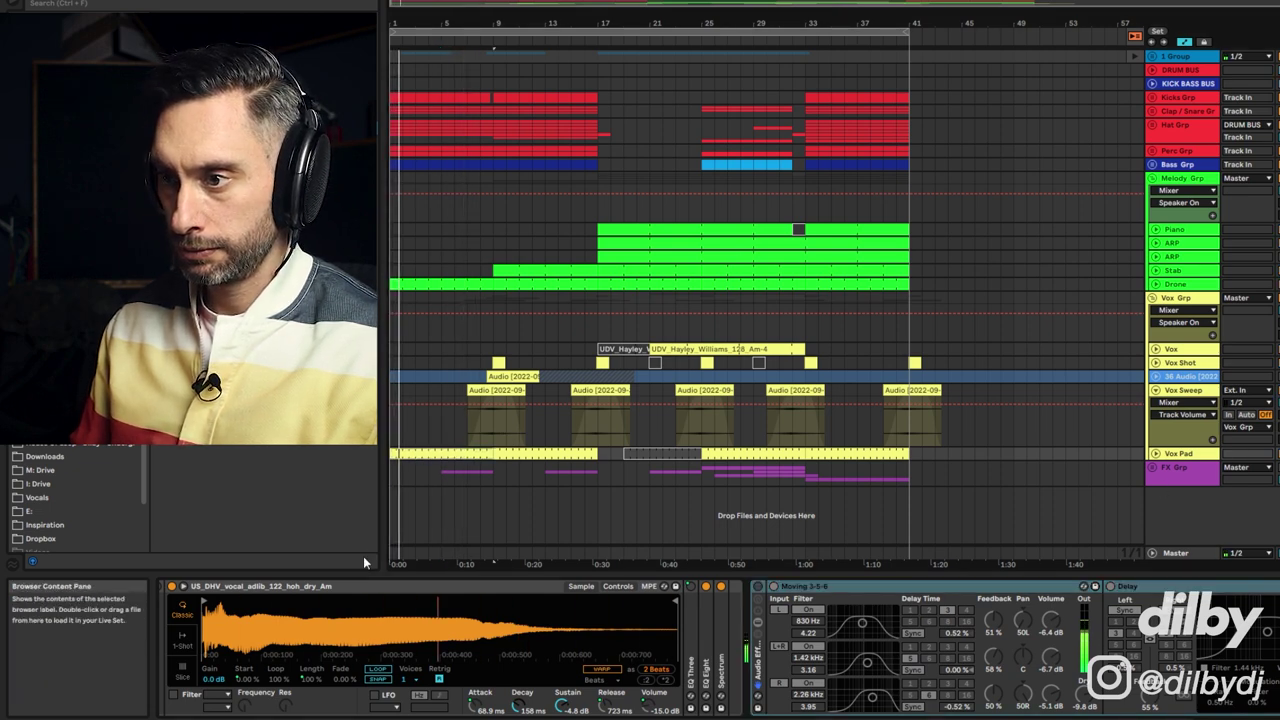
# - Examine the Vox Pad clip's repeating C3 note and the track's sampler and grouped effects
pyautogui.doubleClick(432, 453)
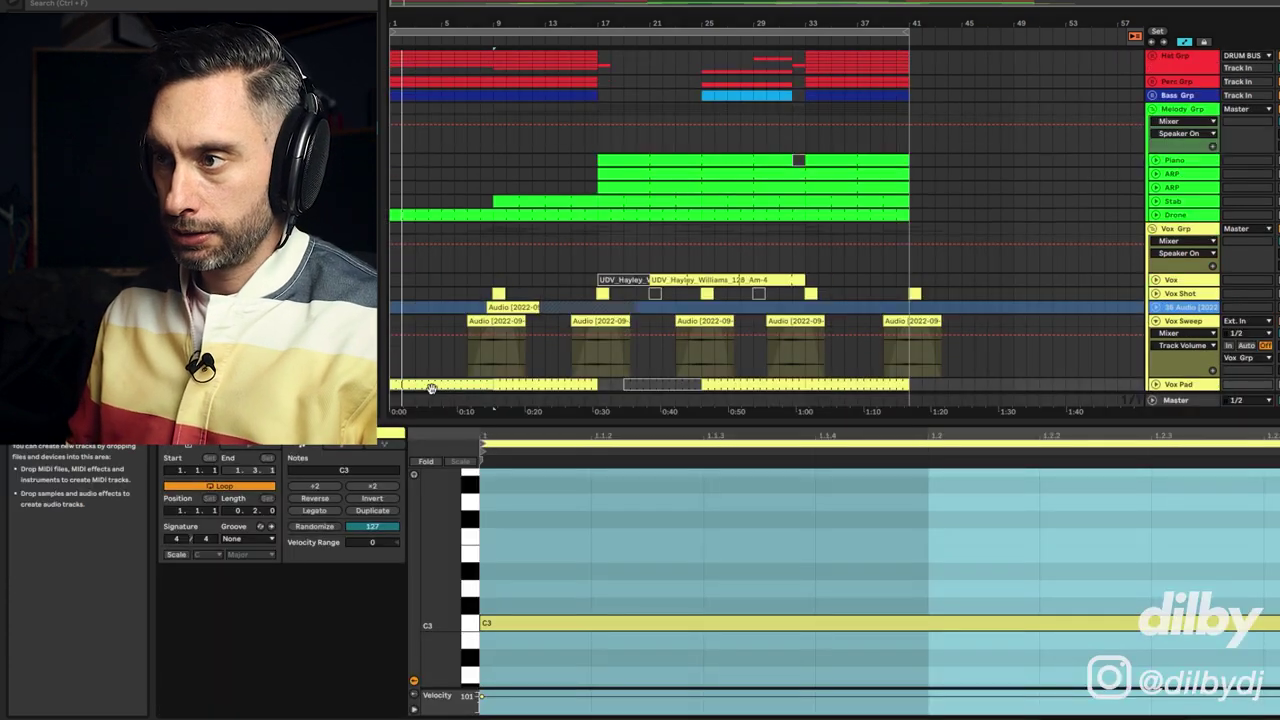
pyautogui.click(432, 386)
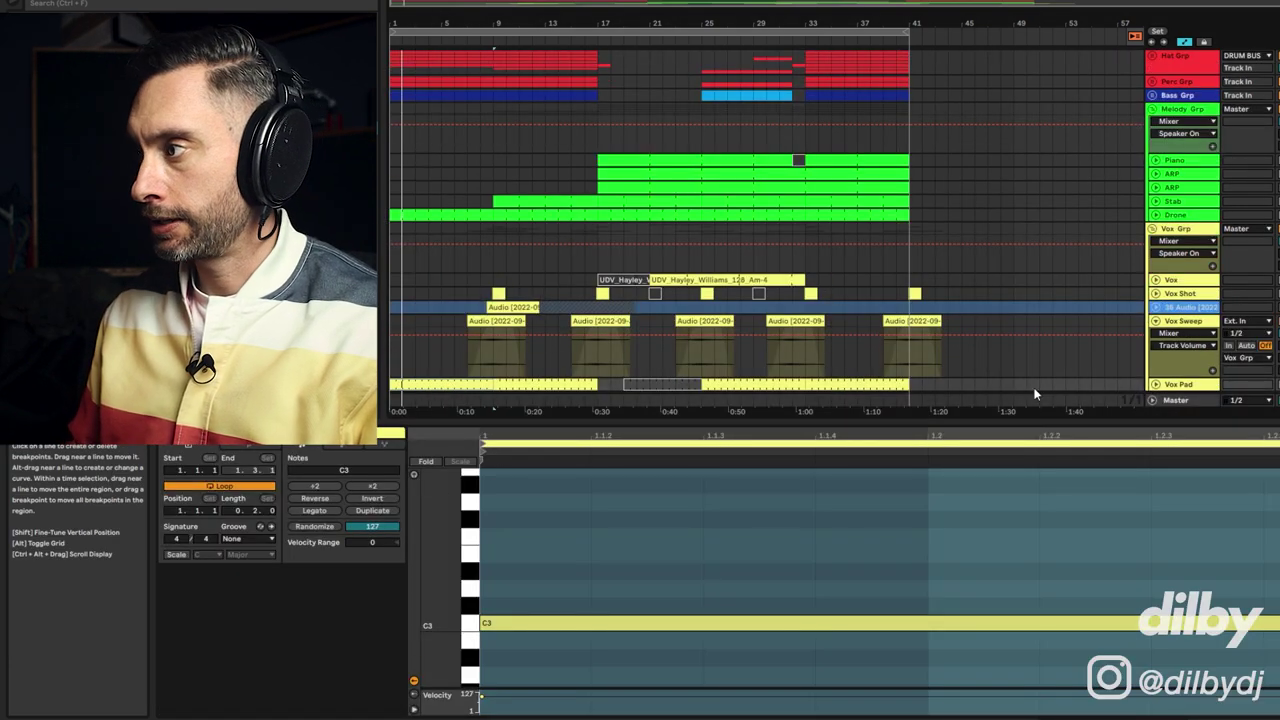
pyautogui.doubleClick(1180, 384)
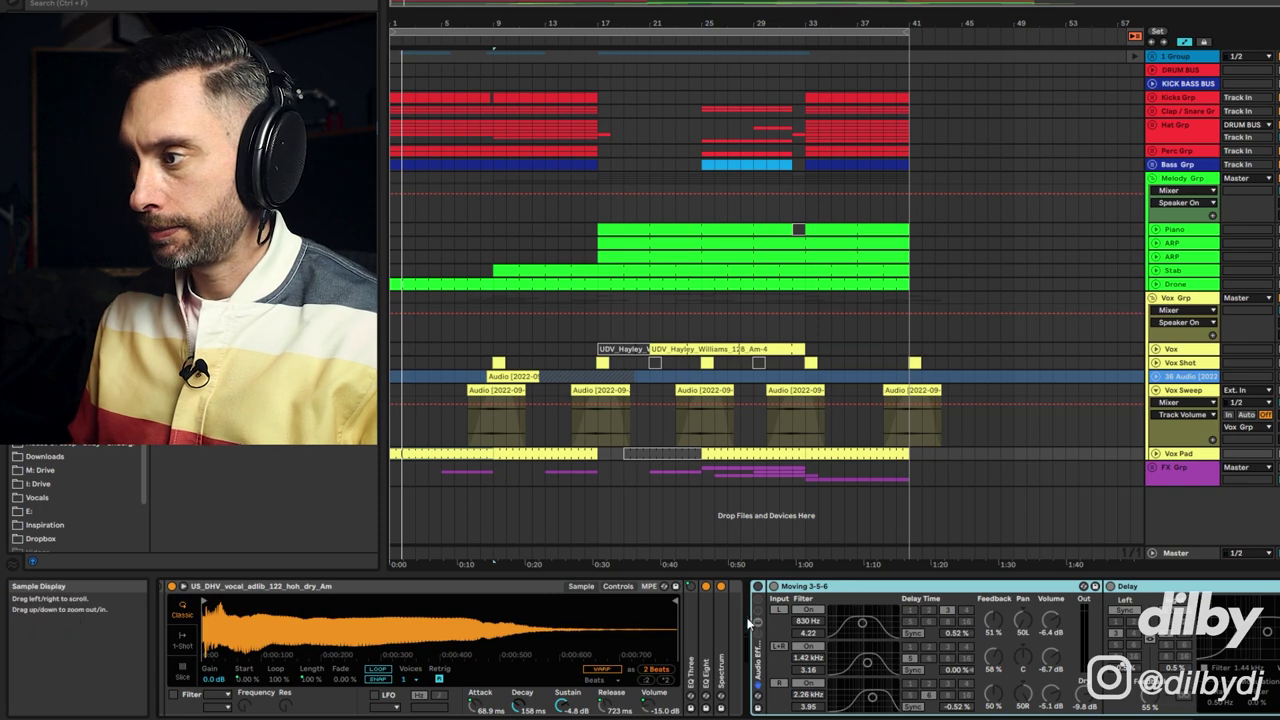
pyautogui.hscroll(-3, 717, 648)
pyautogui.hscroll(4, 937, 594)
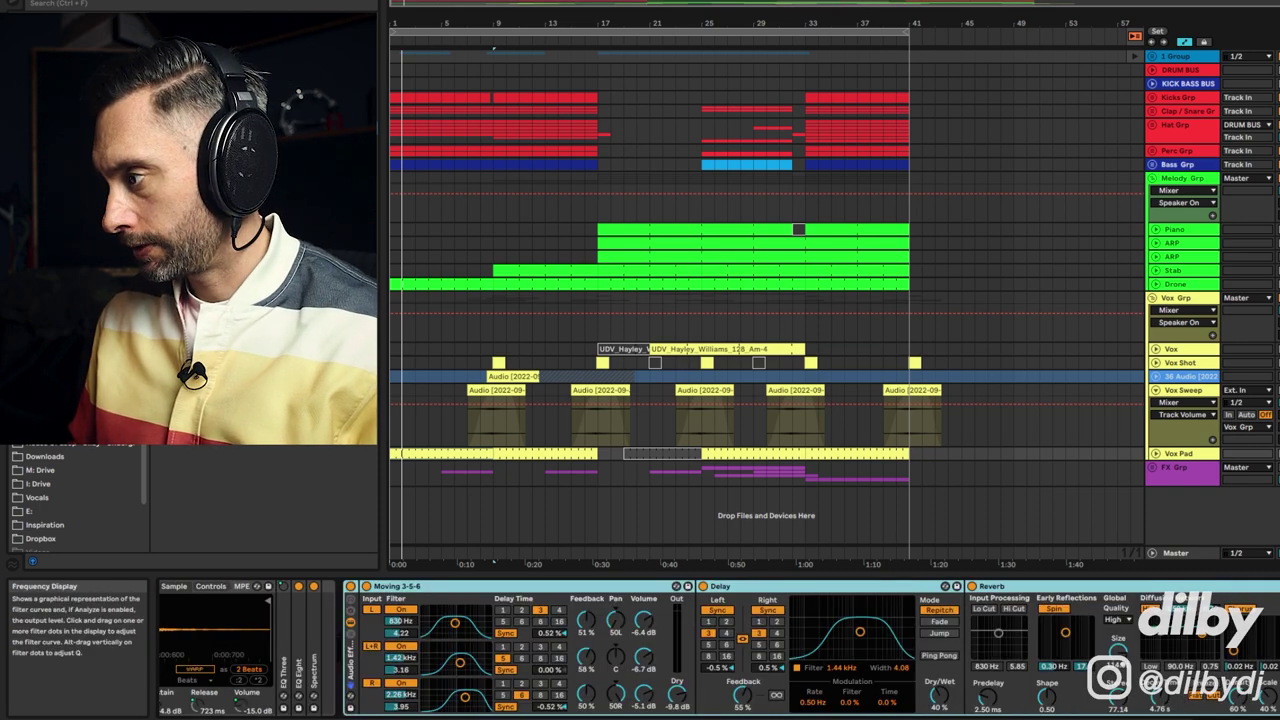
pyautogui.hscroll(2, 1090, 588)
pyautogui.scroll(5, 736, 590)
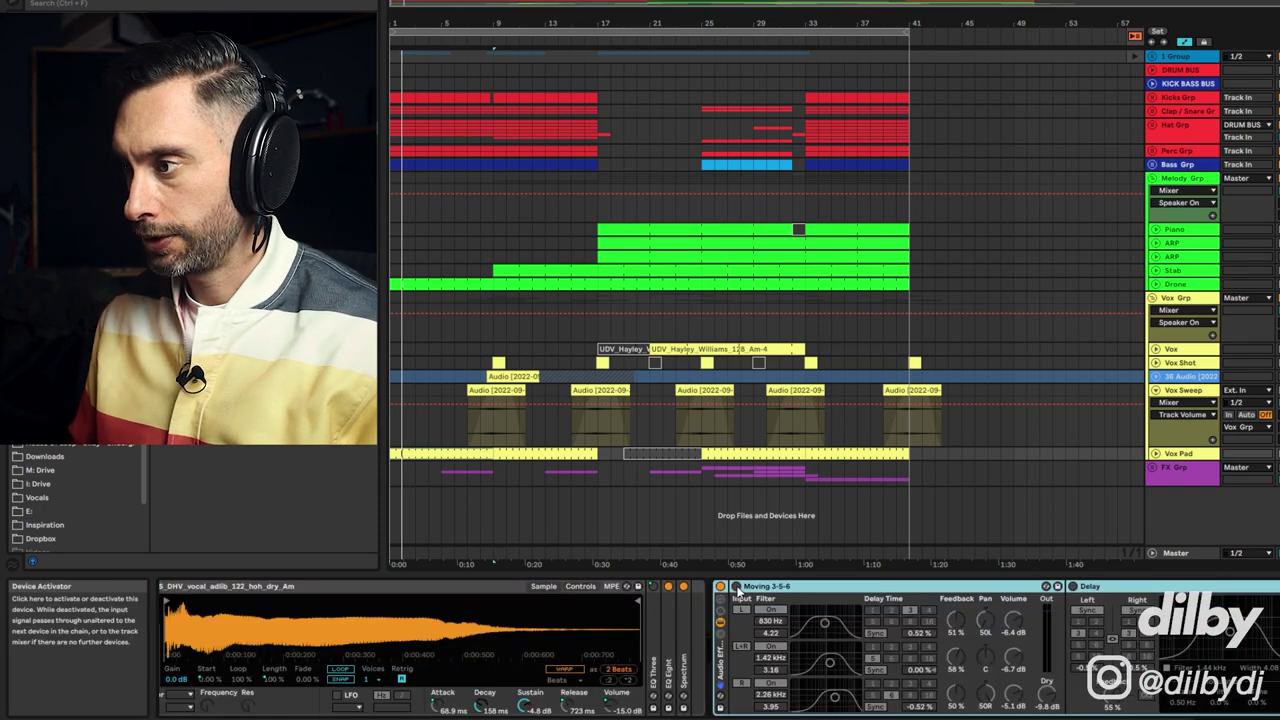
# - Reactivate the Vox Pad's Moving 3-5-6, Delay and Reverb one at a time while auditioning each addition
pyautogui.click(738, 587)
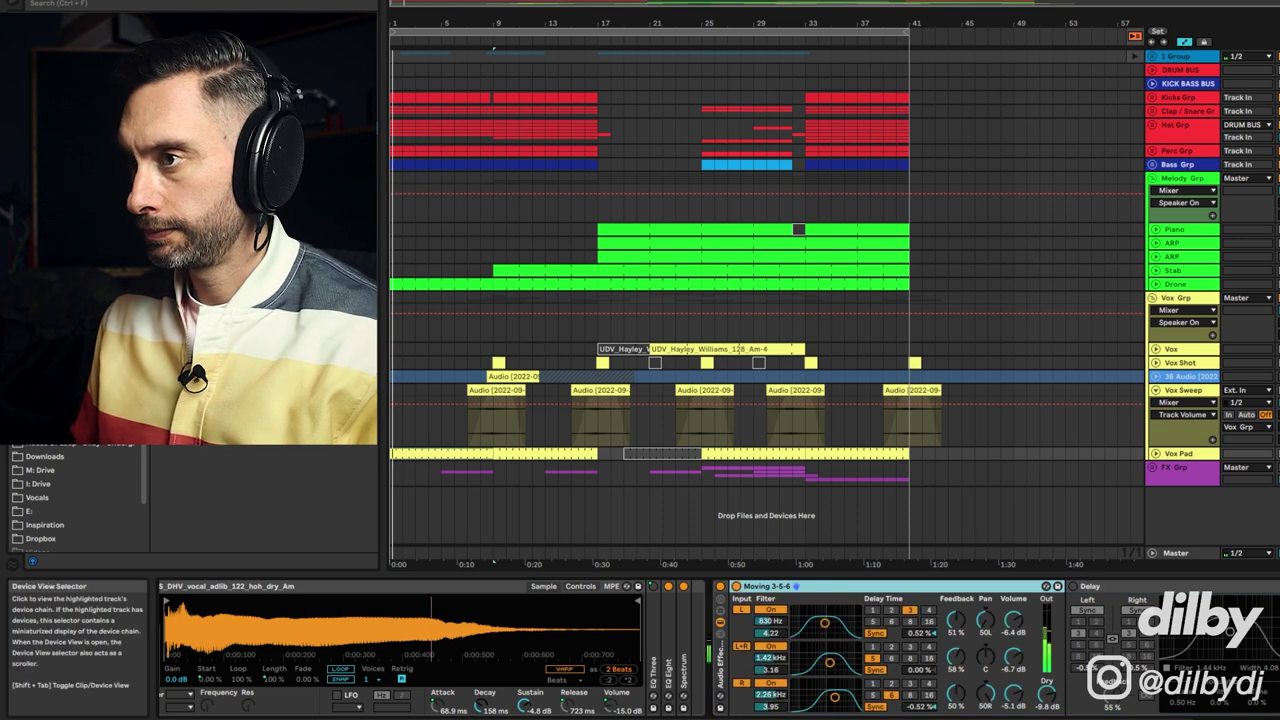
pyautogui.scroll(-3, 700, 648)
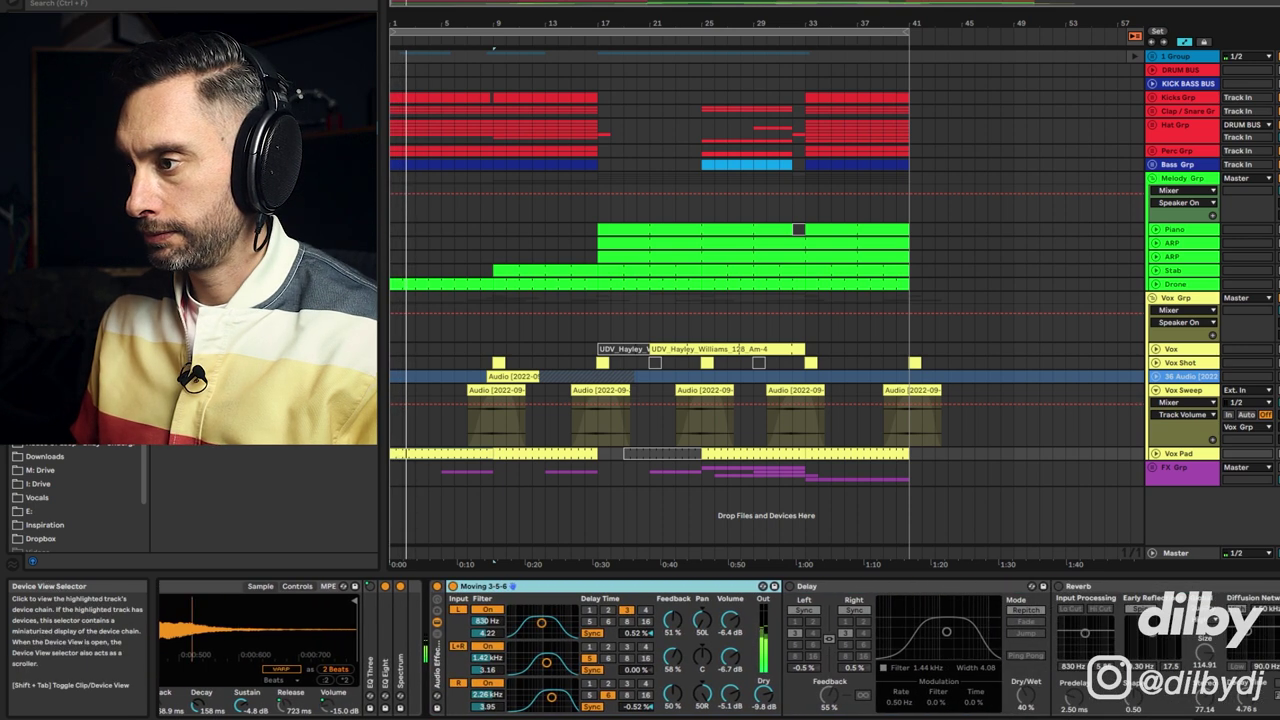
pyautogui.click(789, 586)
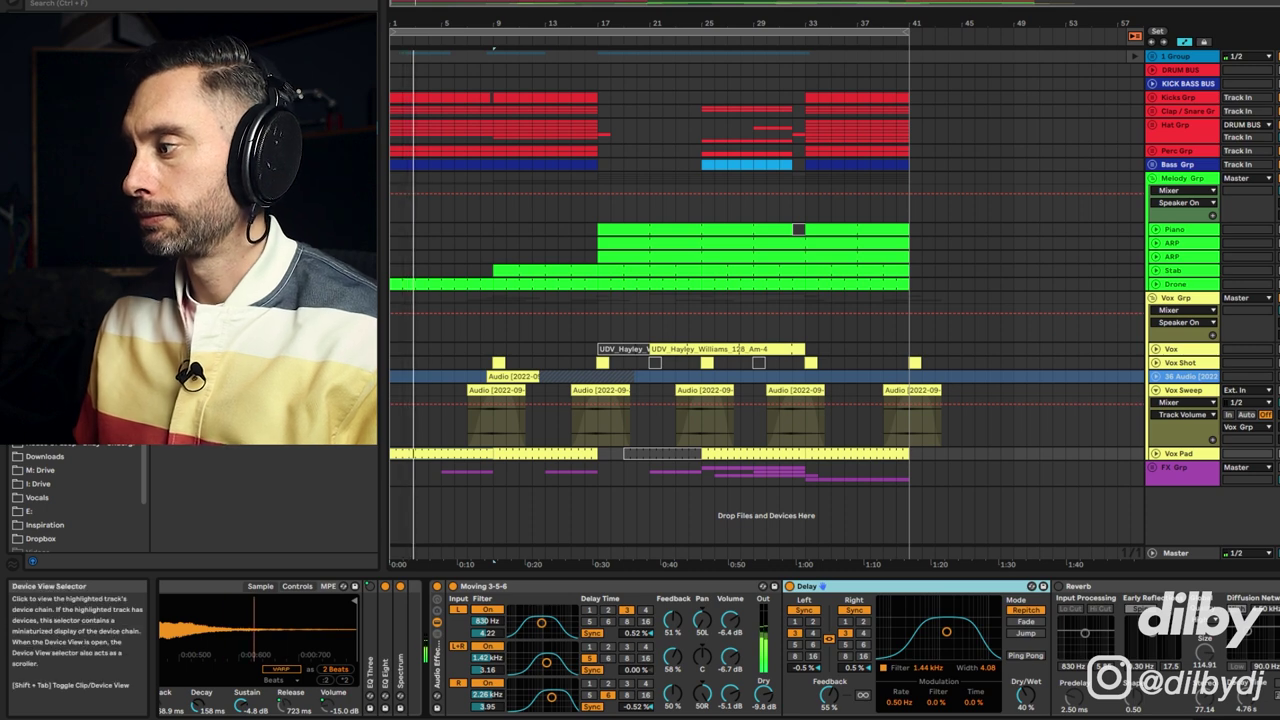
pyautogui.hscroll(5, 718, 648)
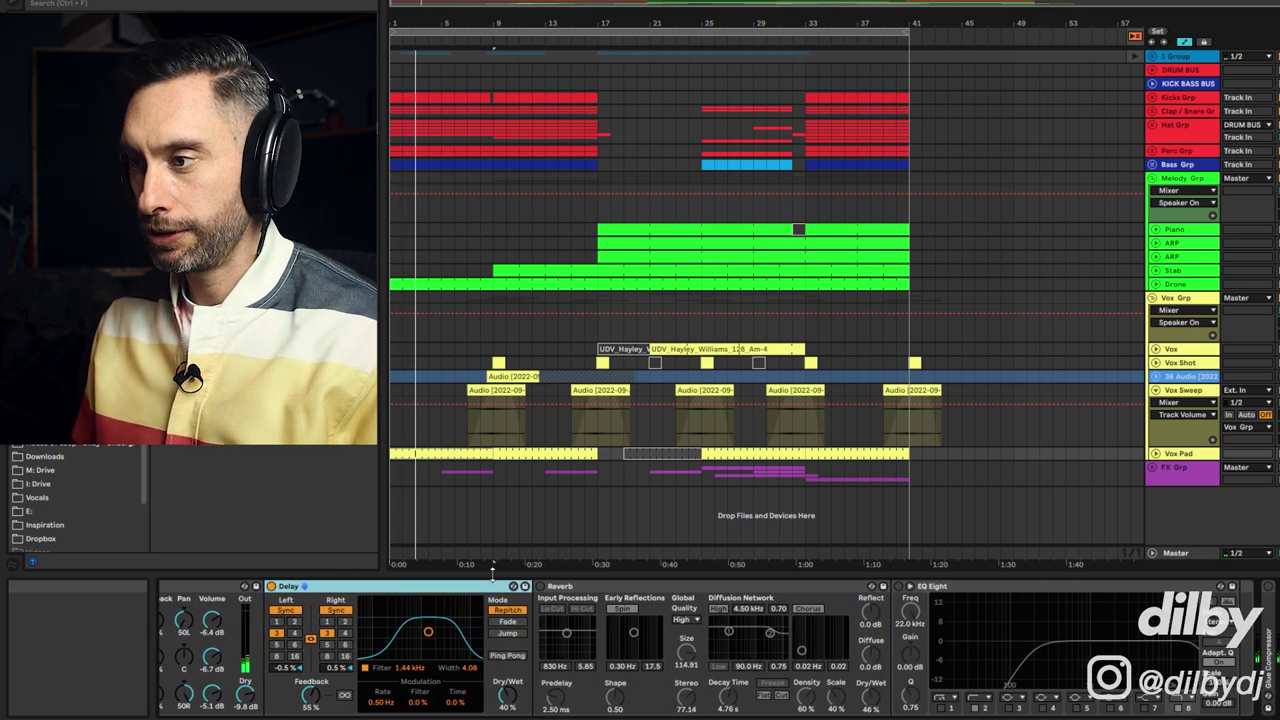
pyautogui.click(540, 587)
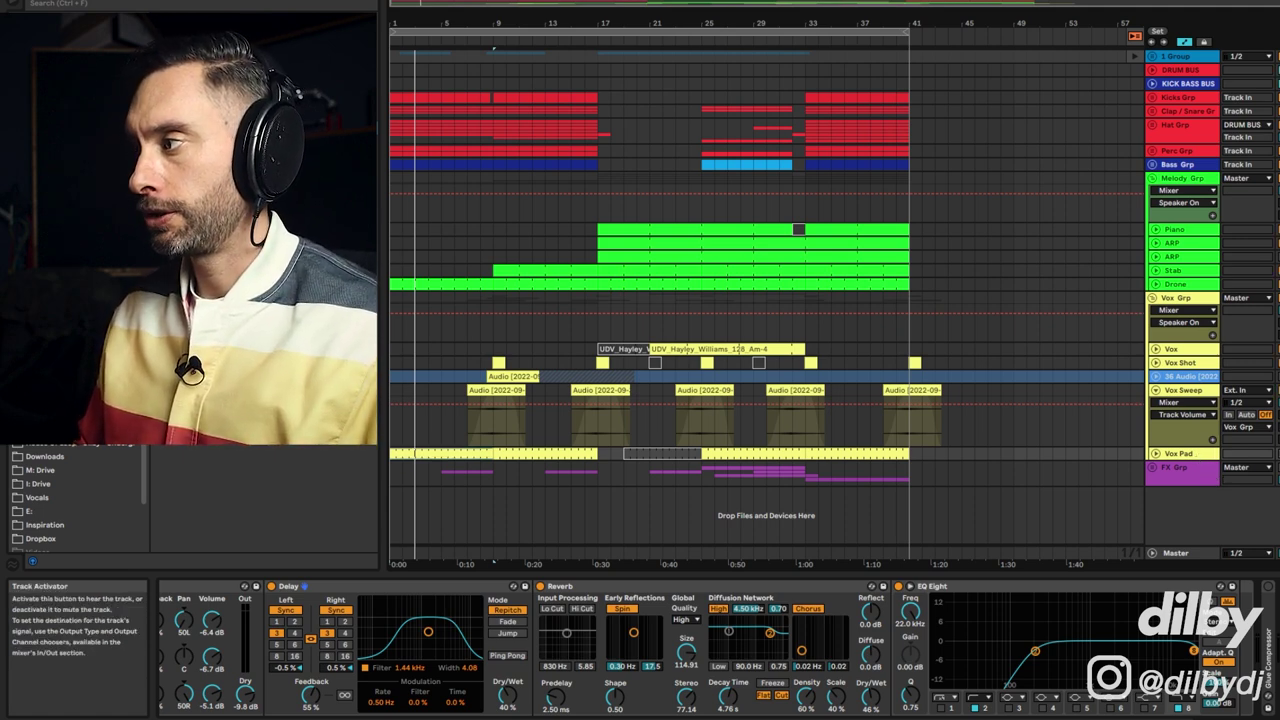
# - Audition the Vox Pad with its full effects chain active
pyautogui.press('space')
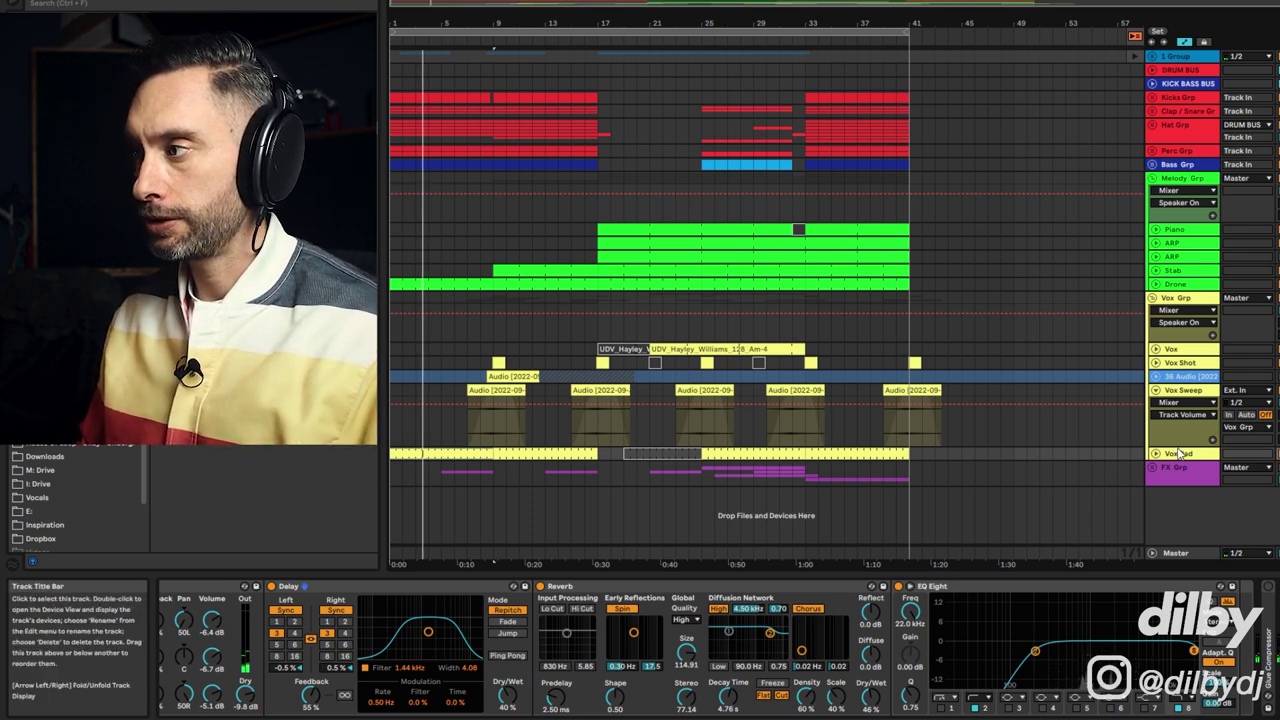
pyautogui.press('space')
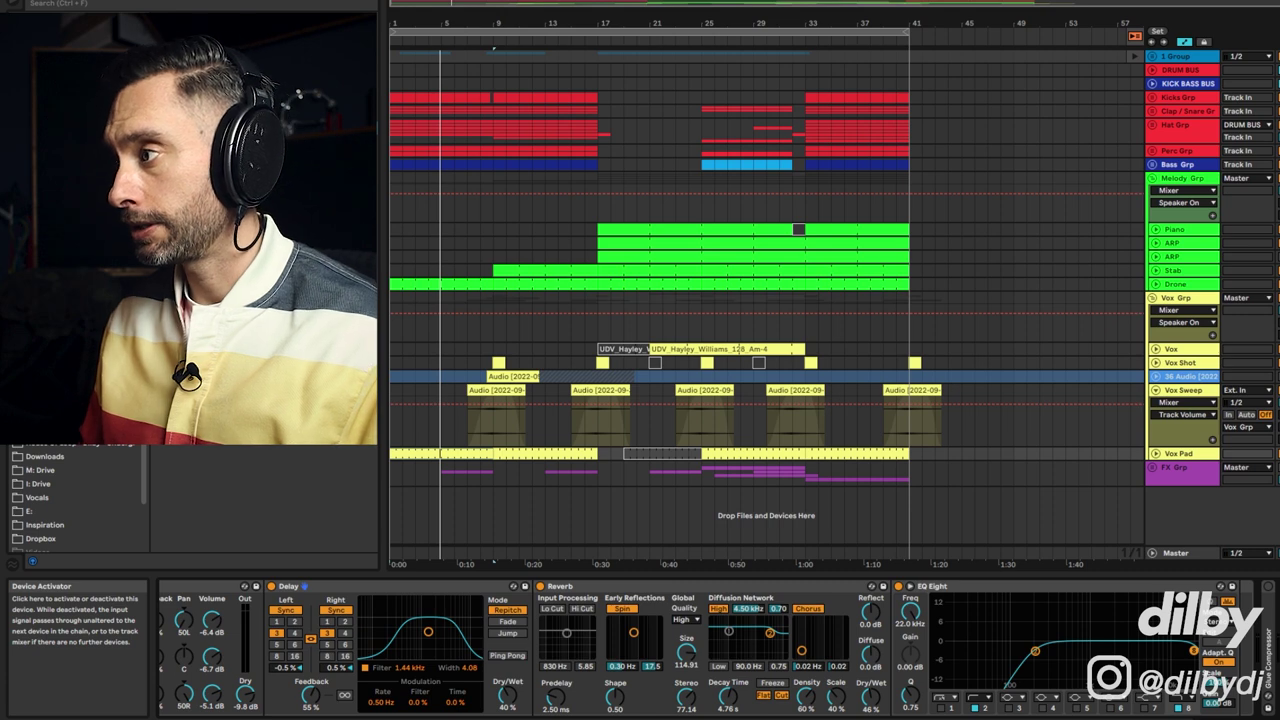
pyautogui.press('space')
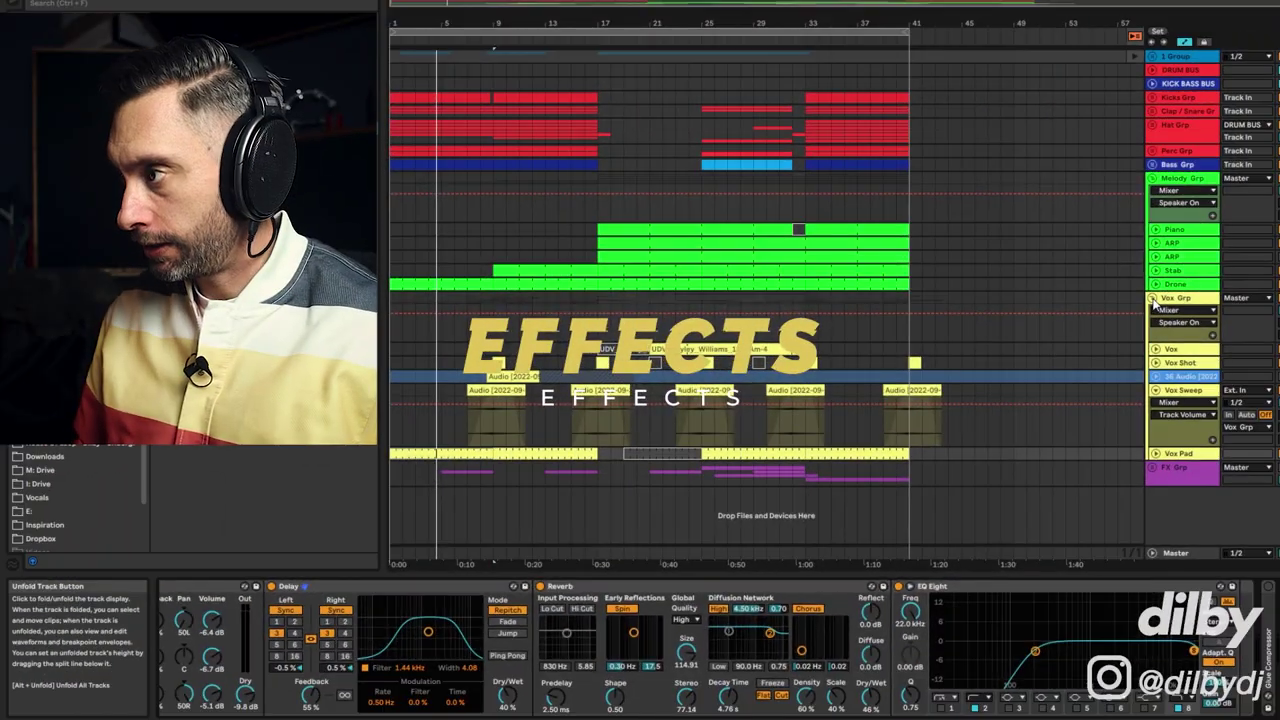
# - Fold the Vox Grp, unfold the FX Grp and examine the first Snare Fill clip with its effects
pyautogui.click(1152, 300)
pyautogui.click(1157, 314)
pyautogui.scroll(-1, 662, 424)
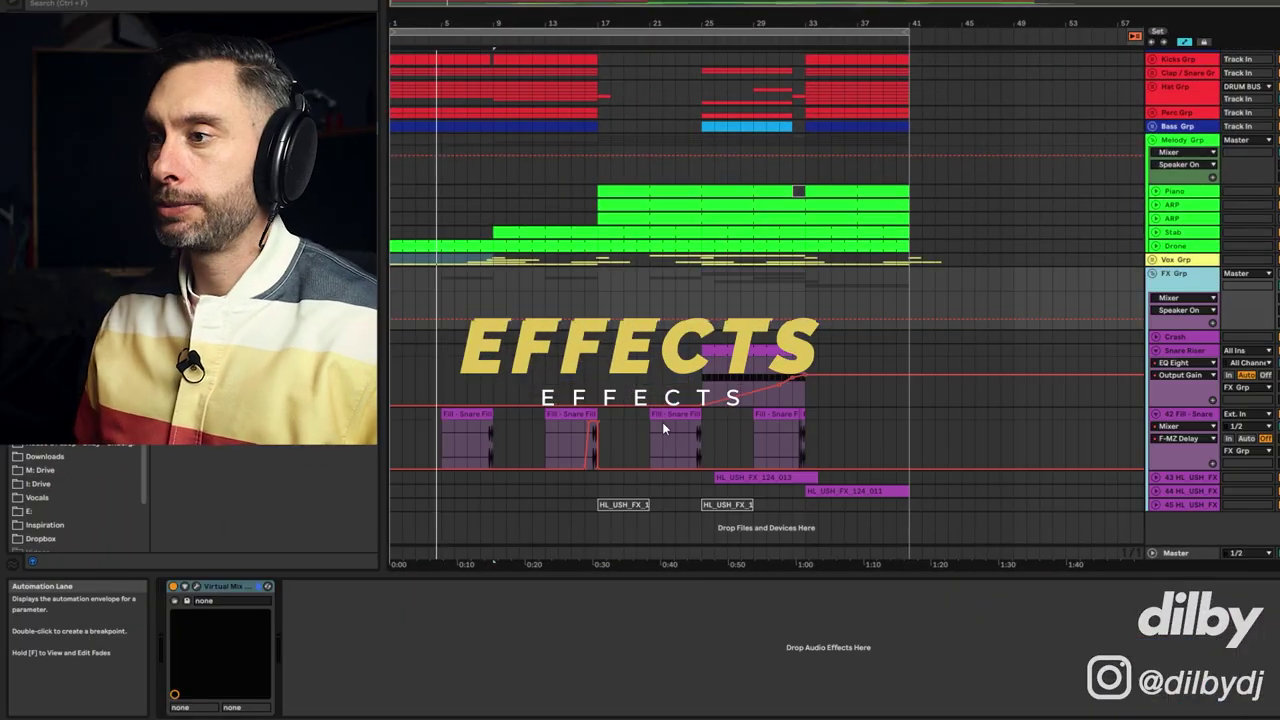
pyautogui.click(477, 441)
pyautogui.click(470, 414)
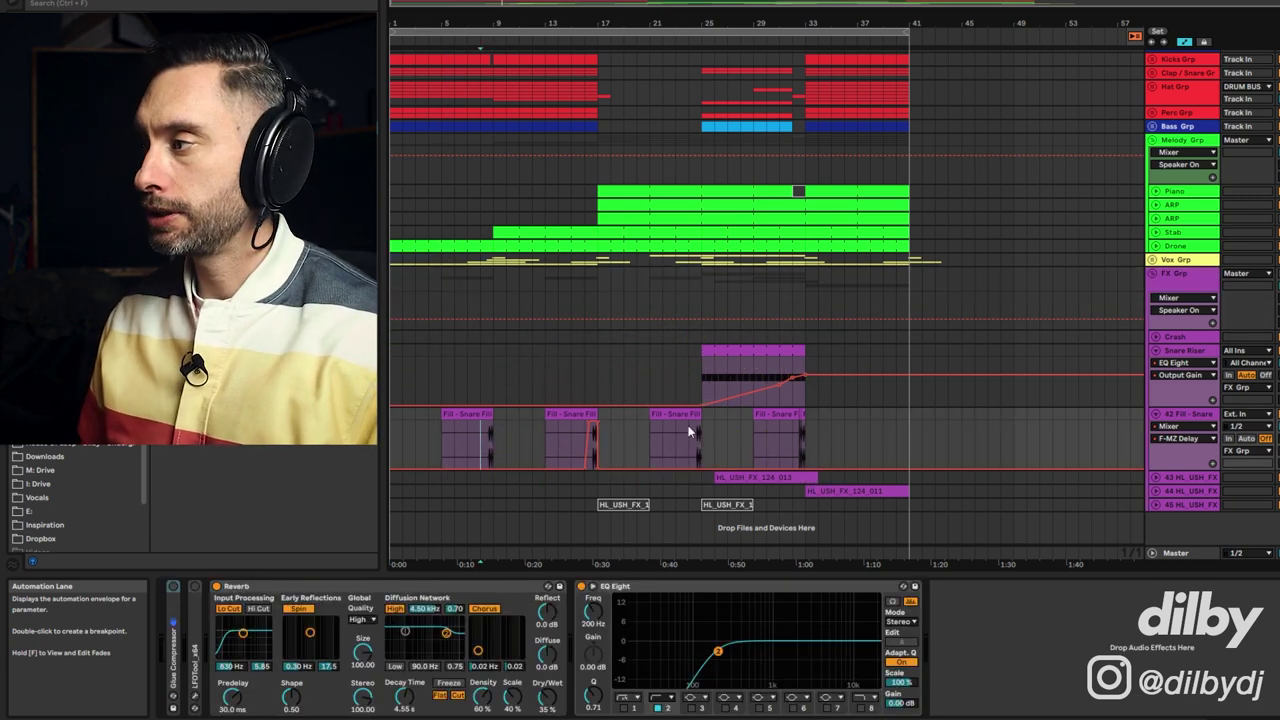
# - Audition the first two Snare Fill clips in turn, playing each from just before its closing hits
pyautogui.click(484, 415)
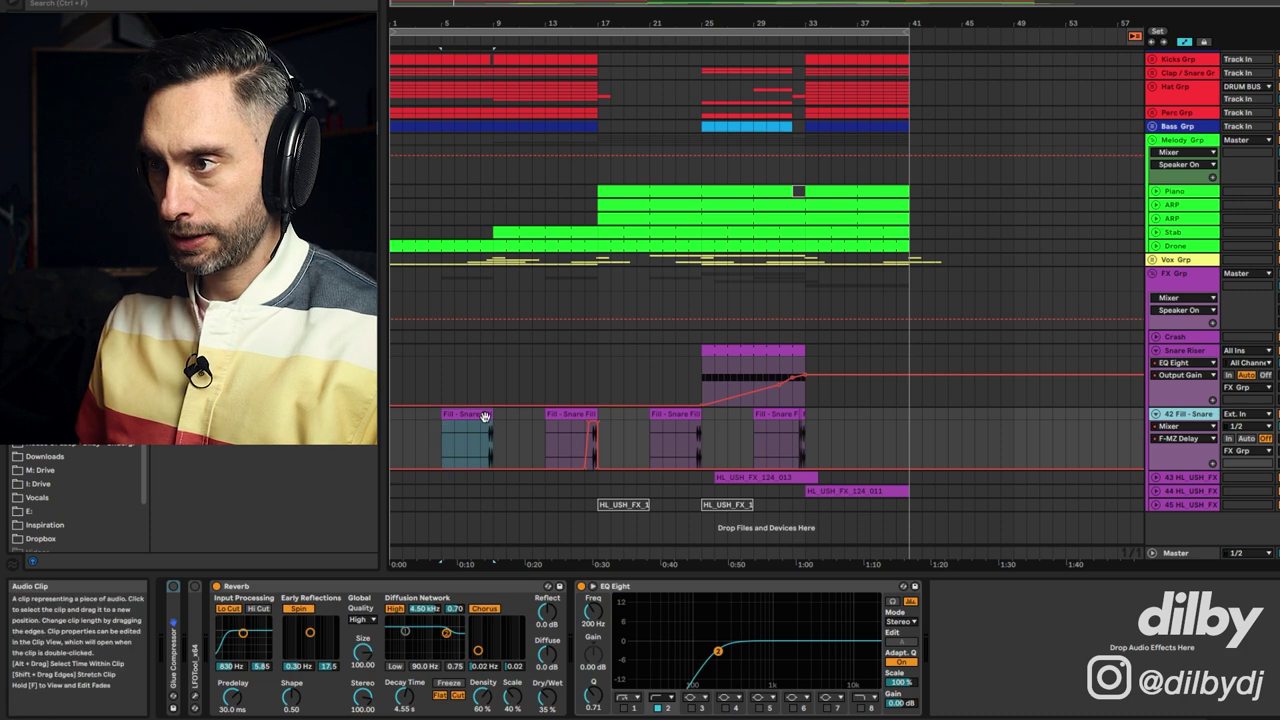
pyautogui.click(480, 440)
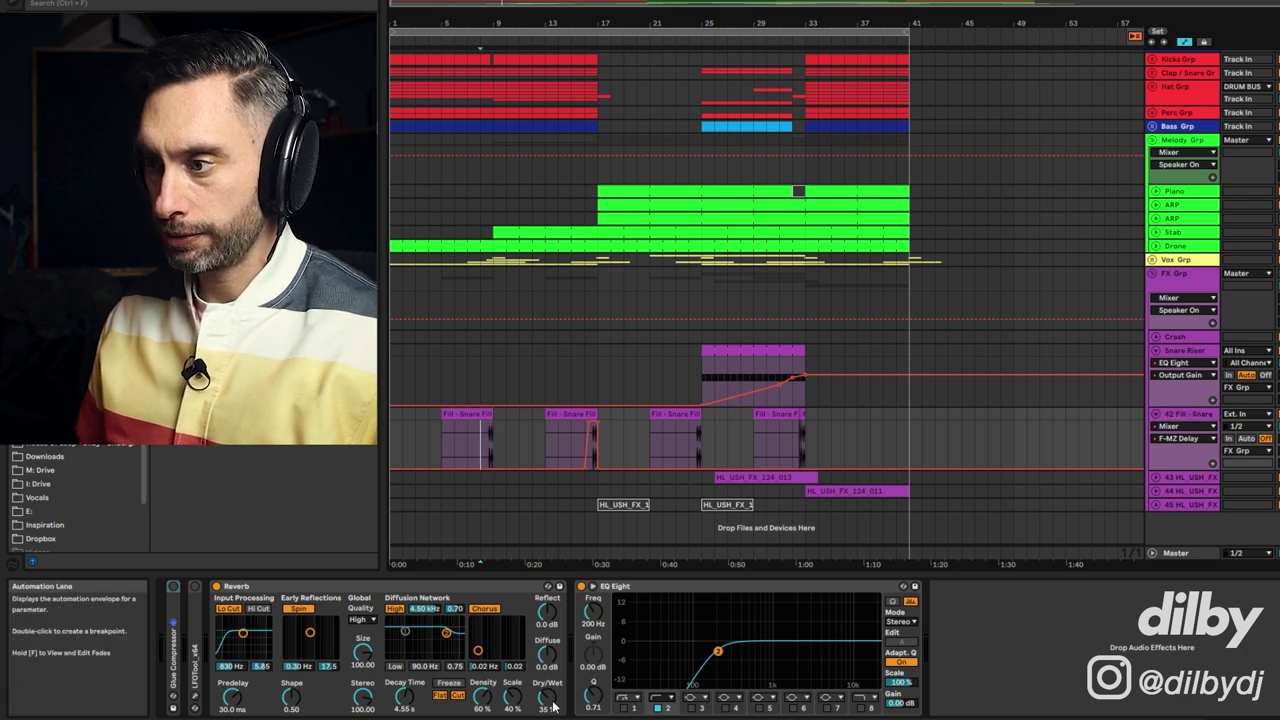
pyautogui.click(1180, 553)
pyautogui.press('space')
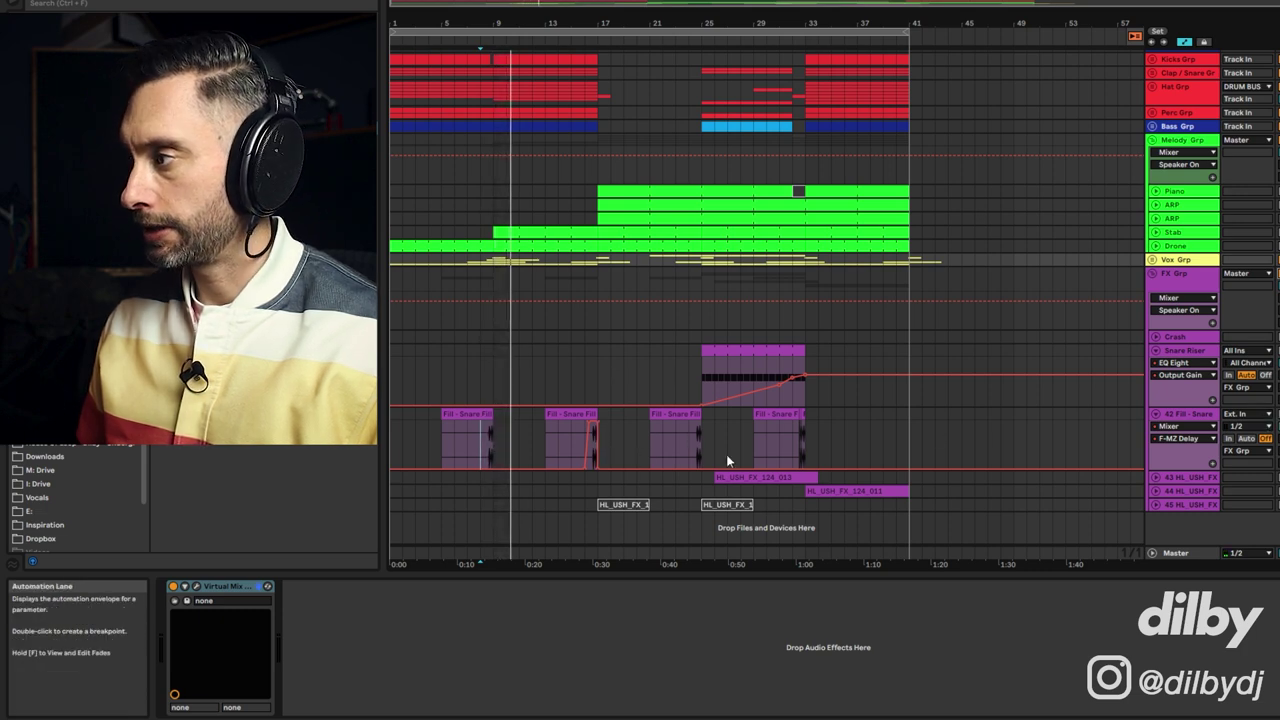
pyautogui.click(577, 432)
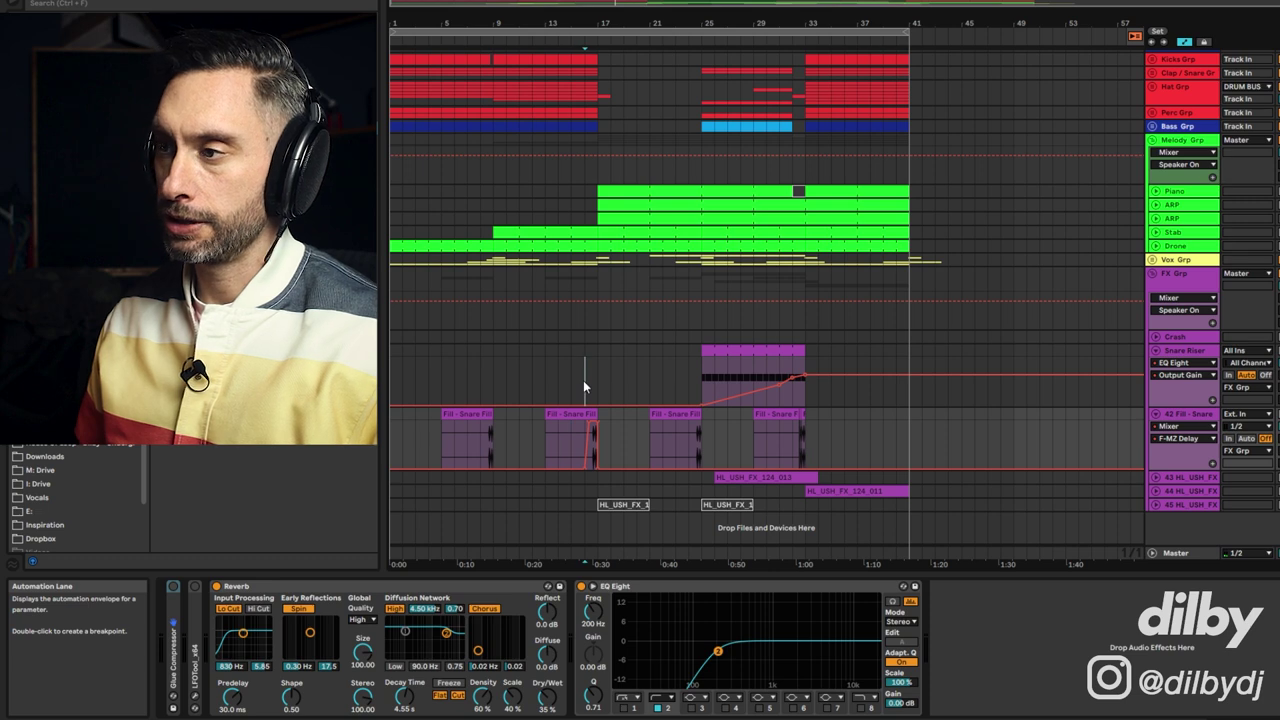
pyautogui.click(585, 384)
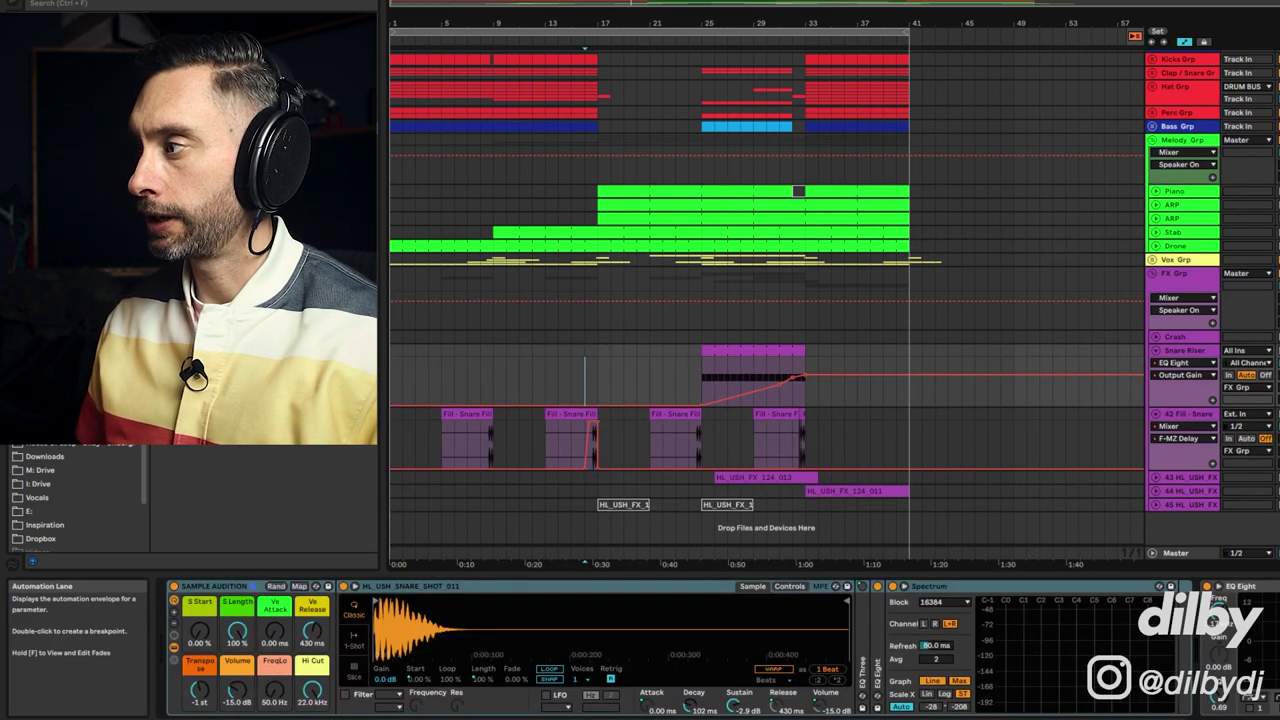
pyautogui.press('space')
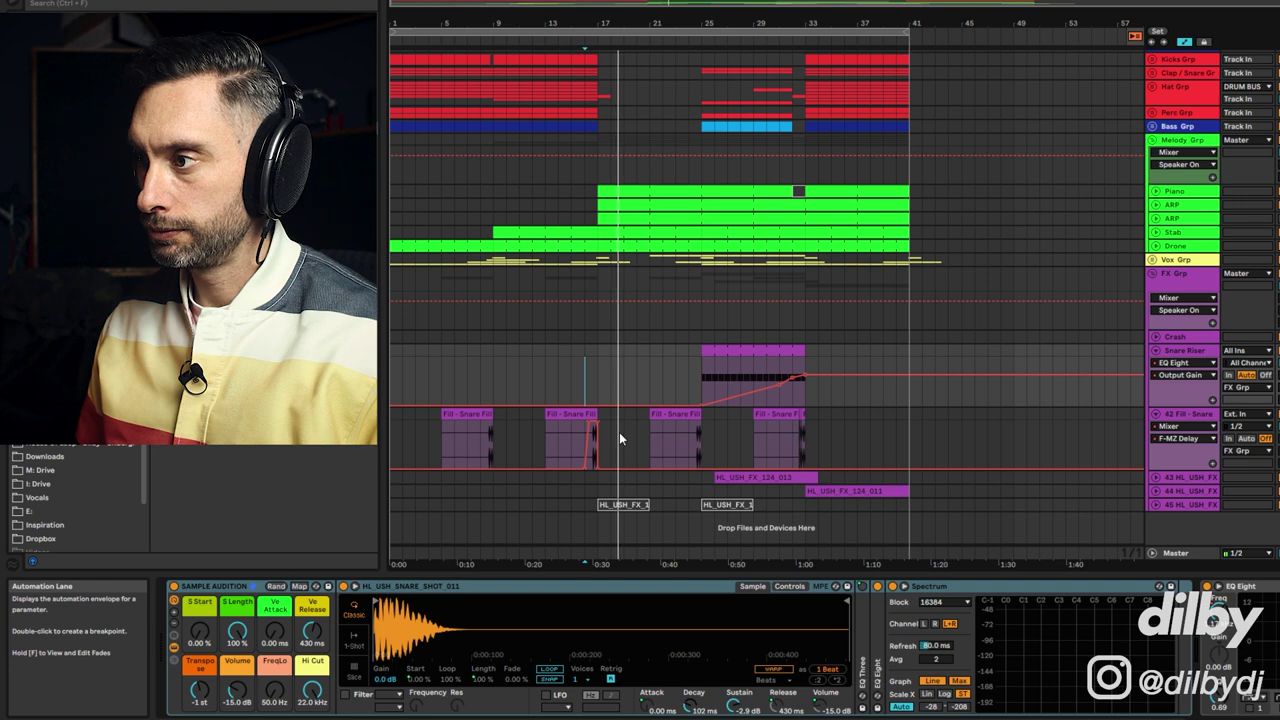
# - Unfold the 43 and 44 HL_USH_FX tracks and audition the HL_USH_FX_124_013 and HL_USH_FX_124_011 clips
pyautogui.click(1157, 477)
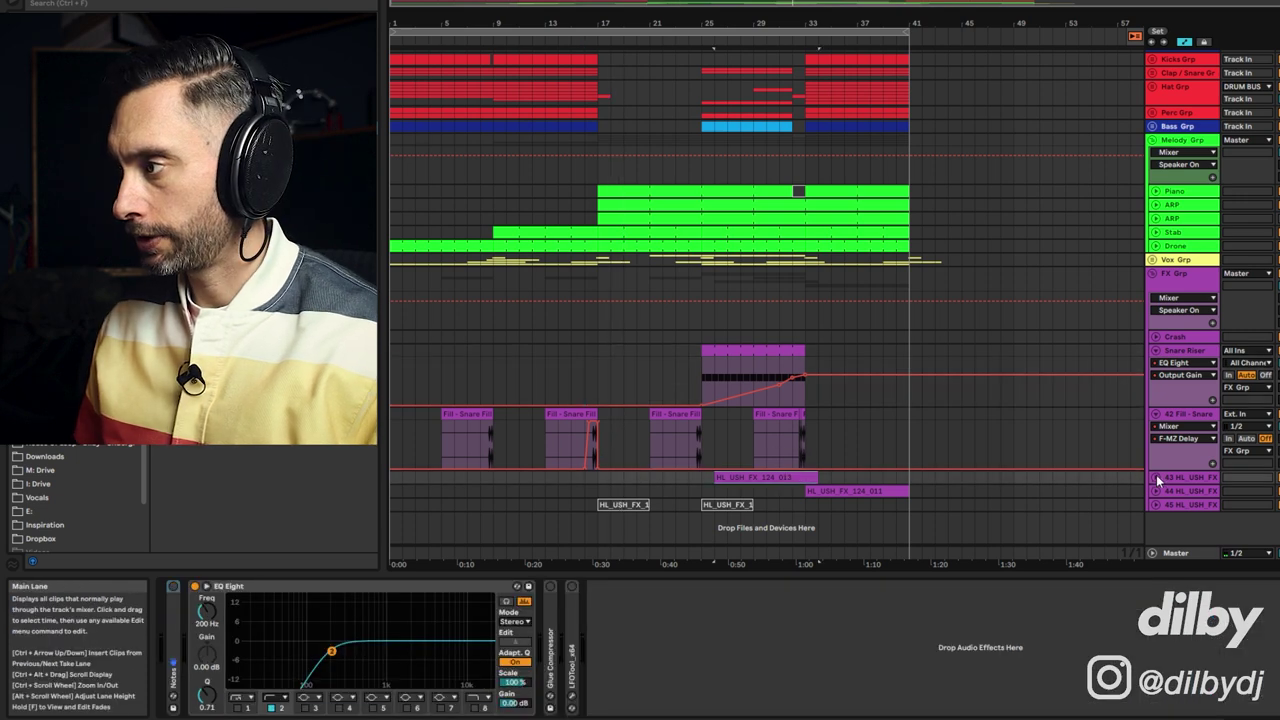
pyautogui.click(1156, 477)
pyautogui.click(781, 479)
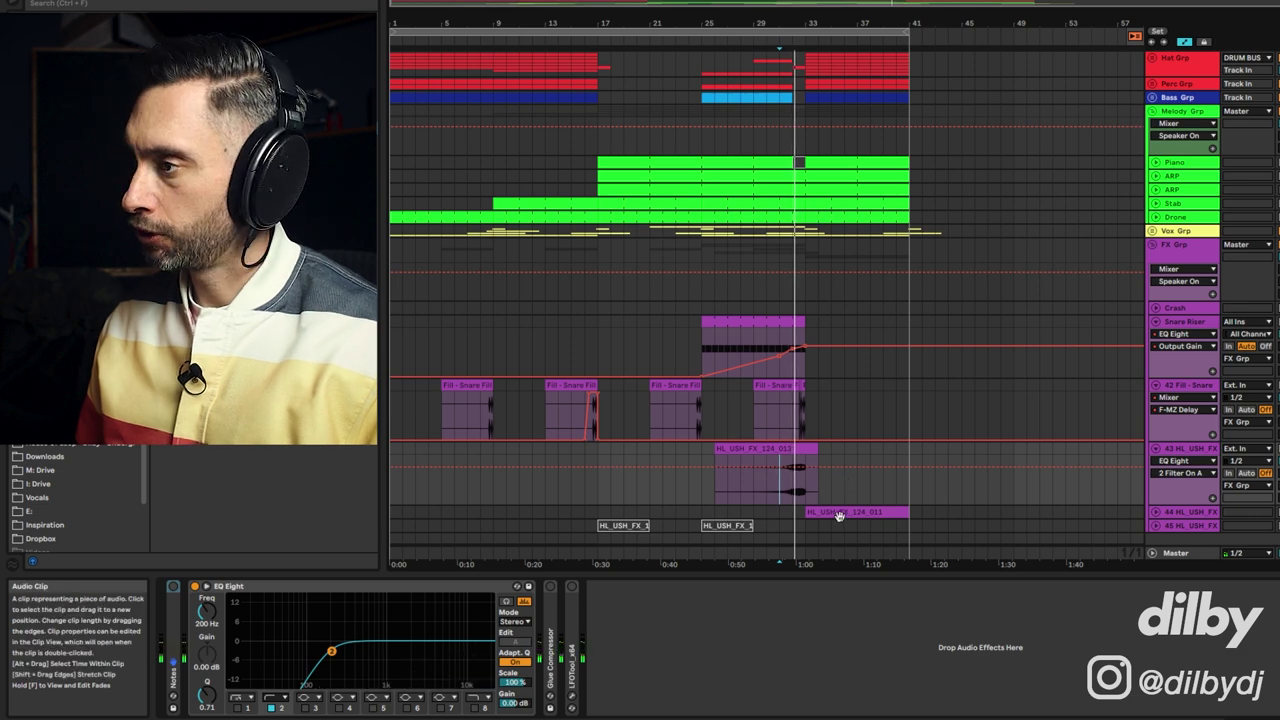
pyautogui.click(1155, 511)
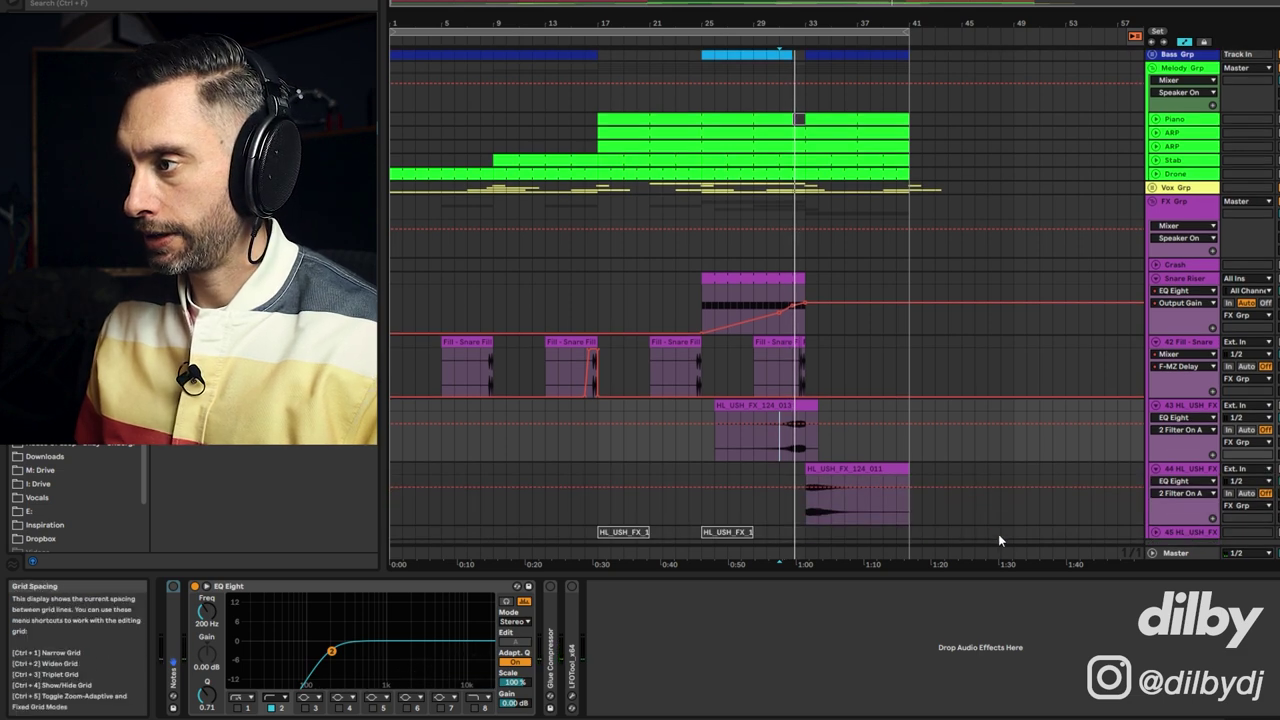
pyautogui.click(862, 469)
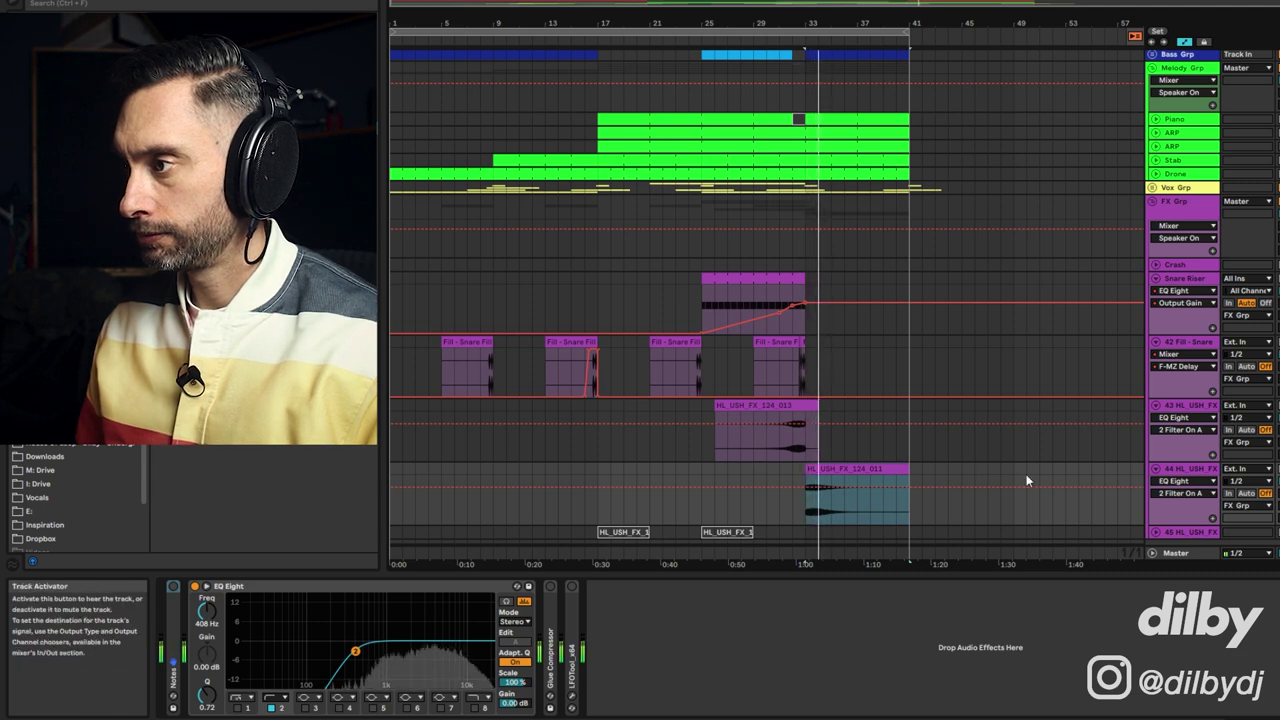
pyautogui.press('space')
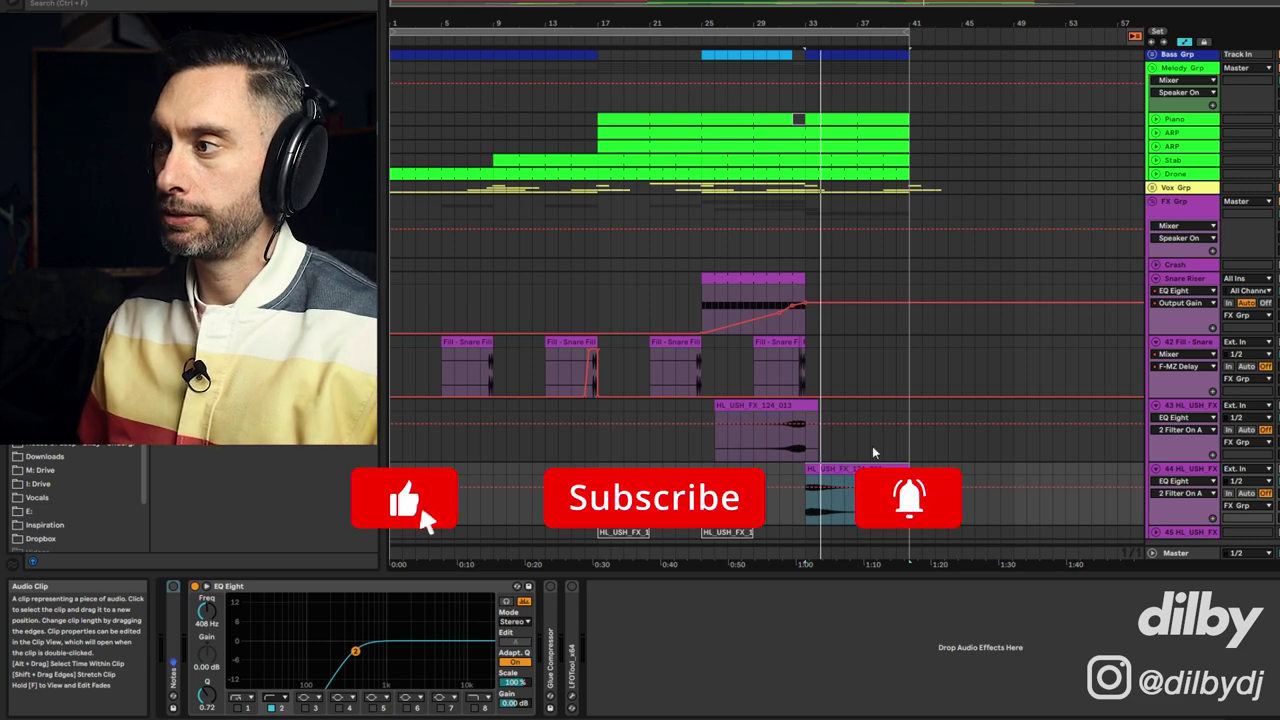
# - Examine the chopped Snare Fill slices before bar 33 and audition them
pyautogui.scroll(5, 818, 405)
pyautogui.click(630, 376)
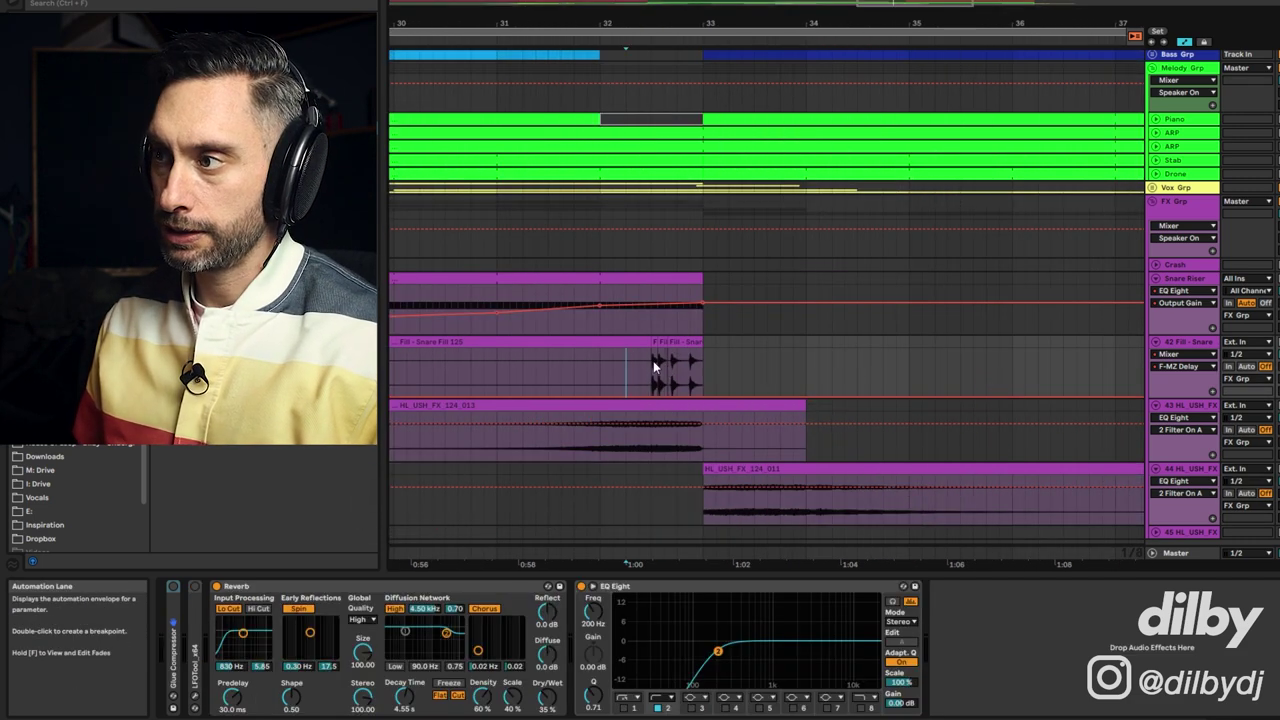
pyautogui.click(640, 368)
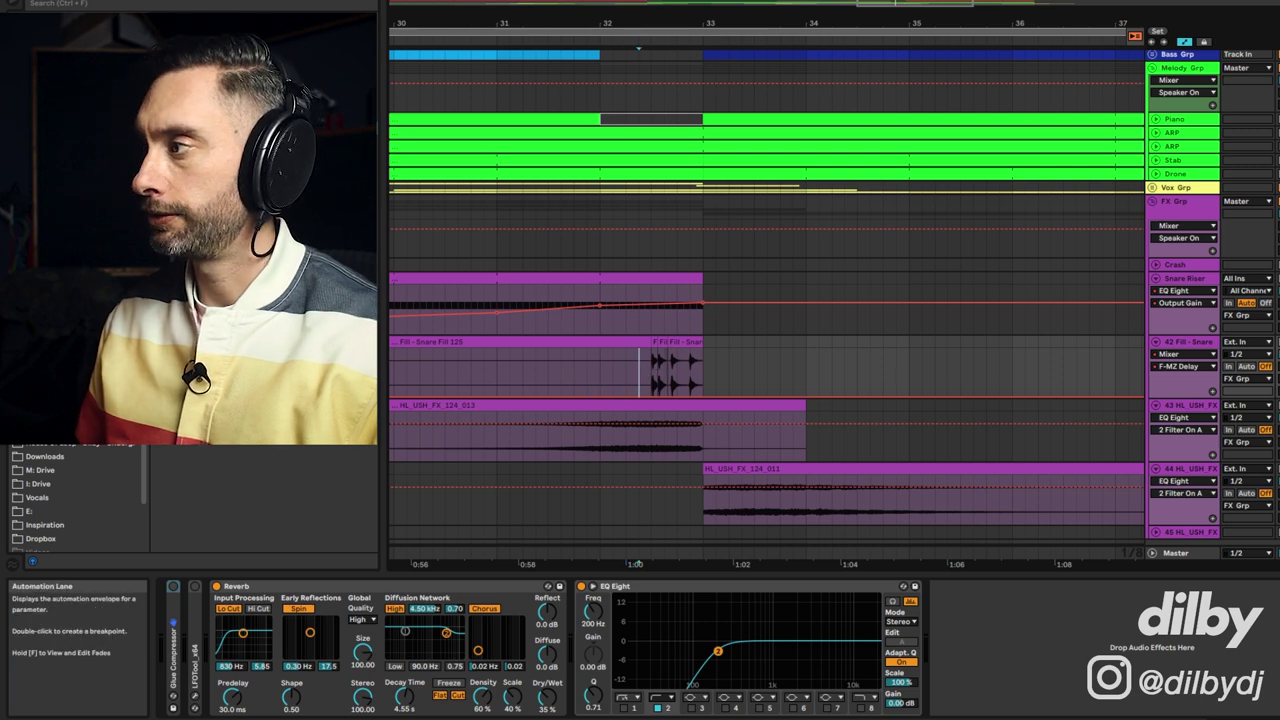
pyautogui.press('space')
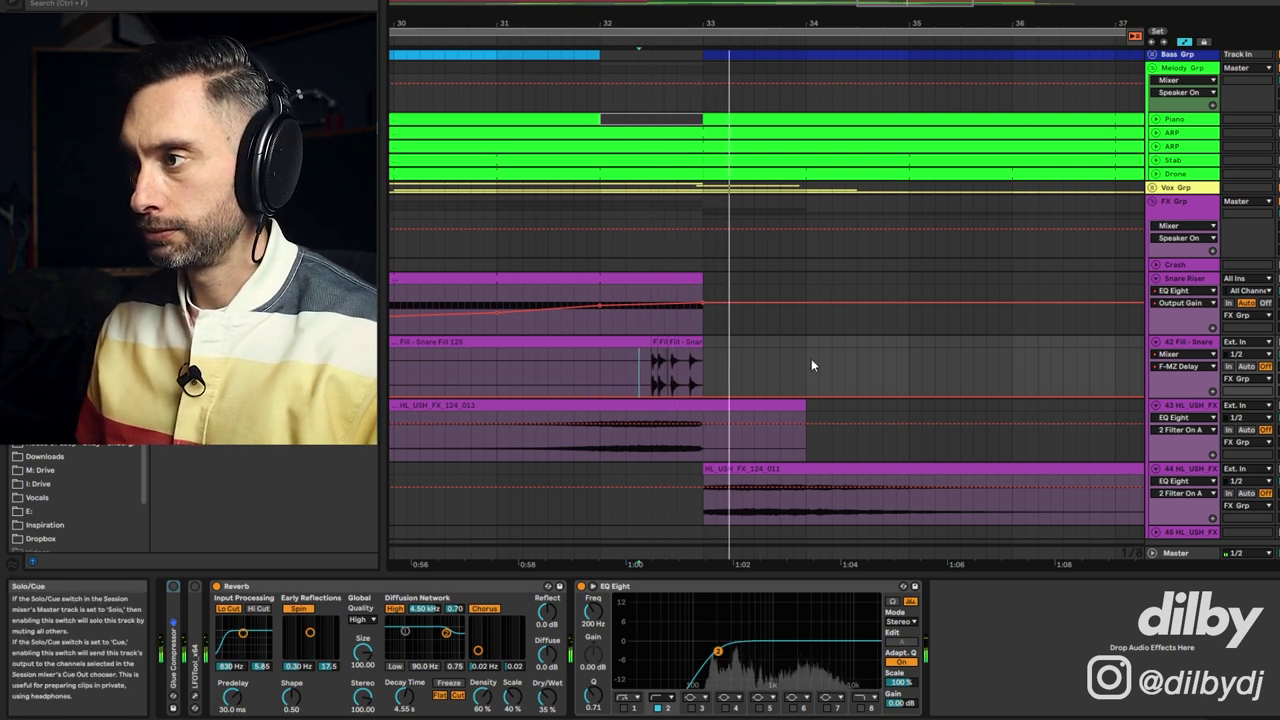
pyautogui.press('space')
# - Audition the Snare Riser clip near its start and again near its end
pyautogui.moveTo(621, 22); pyautogui.dragTo(621, 4)
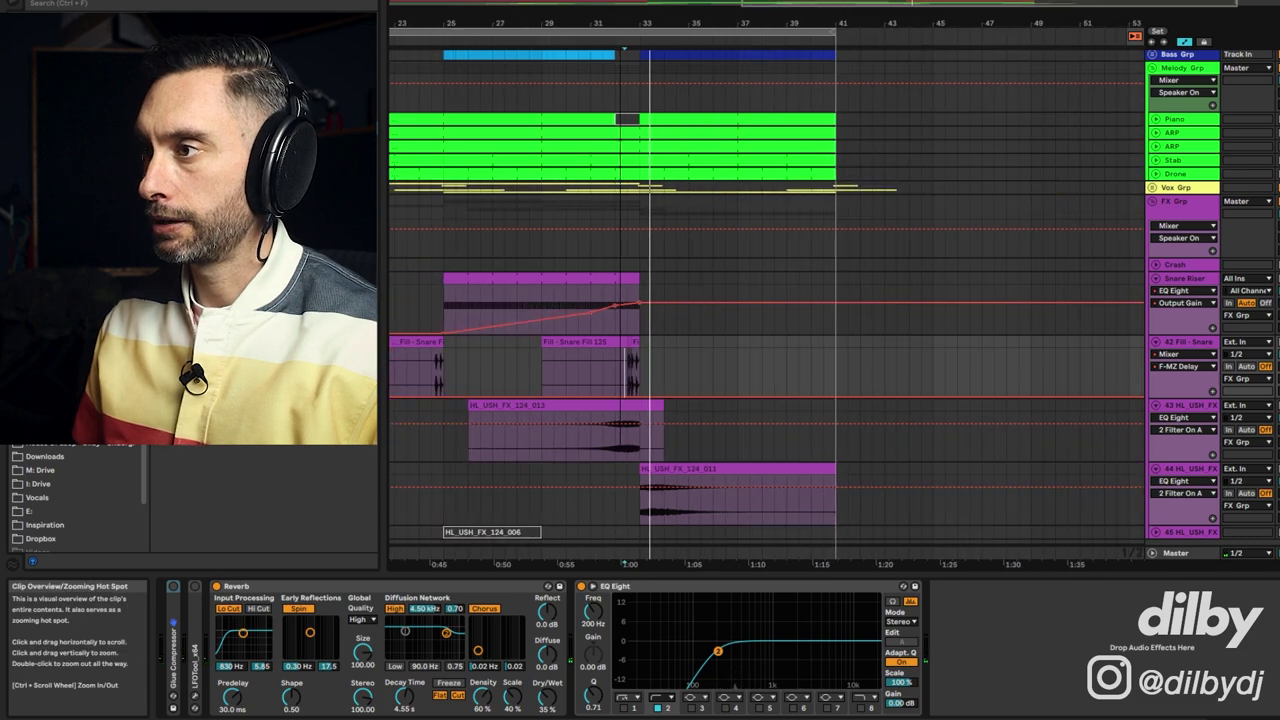
pyautogui.click(492, 300)
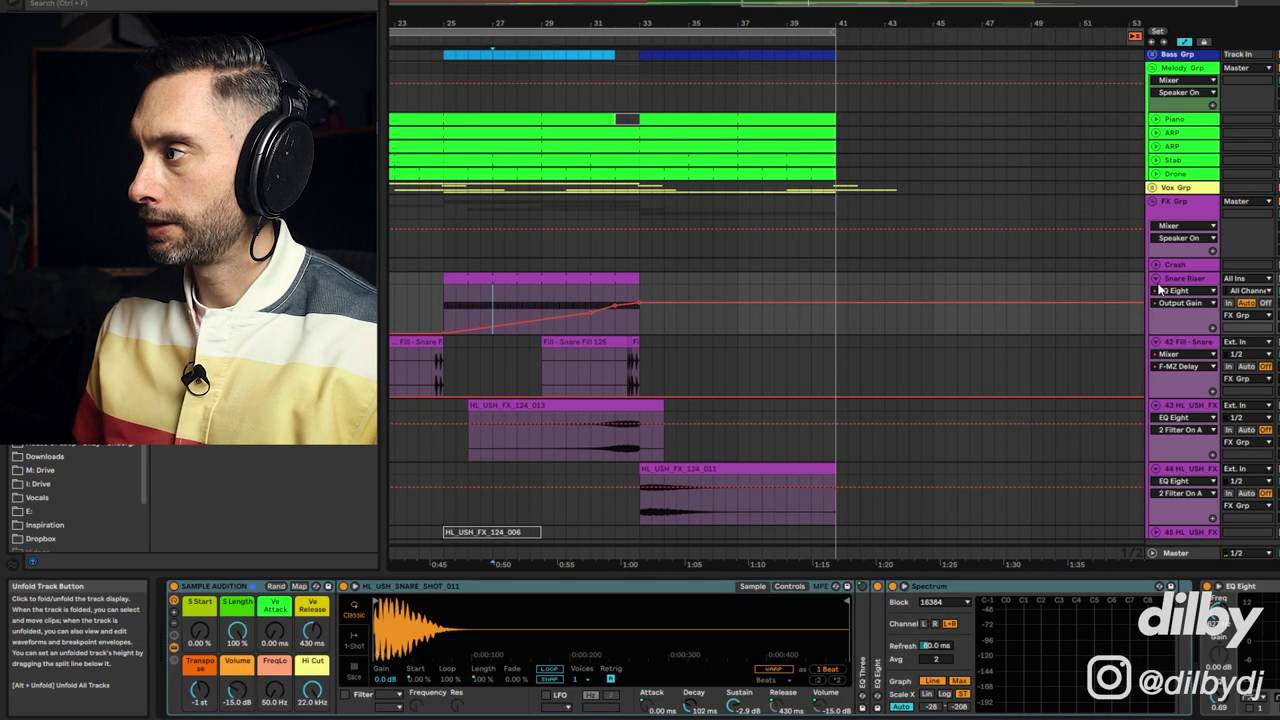
pyautogui.press('space')
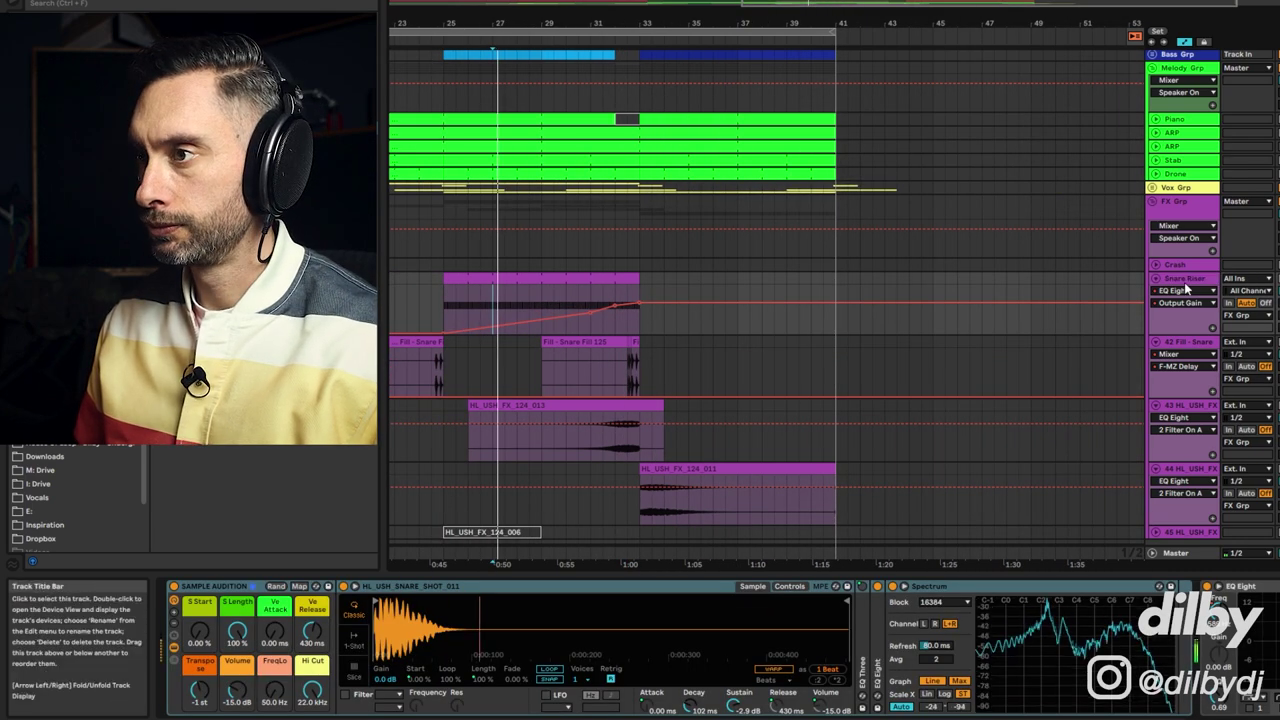
pyautogui.click(464, 280)
pyautogui.press('space')
pyautogui.click(604, 291)
pyautogui.press('space')
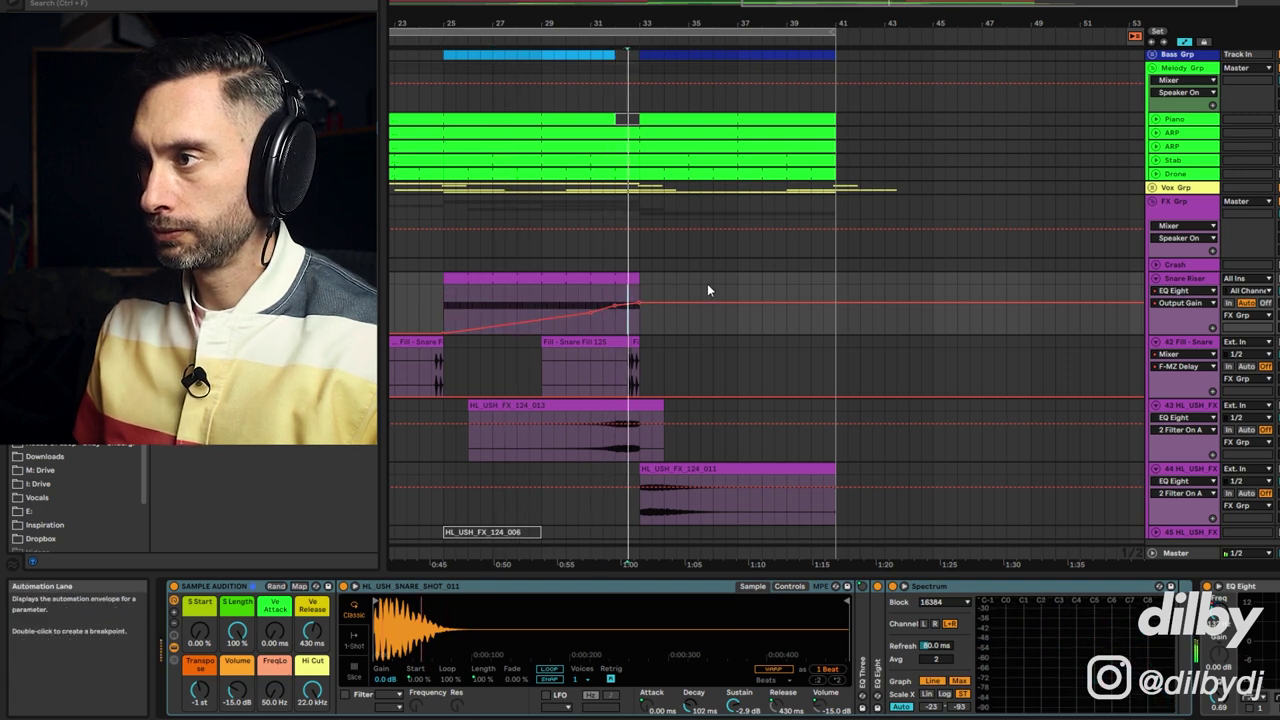
pyautogui.click(592, 280)
pyautogui.press('space')
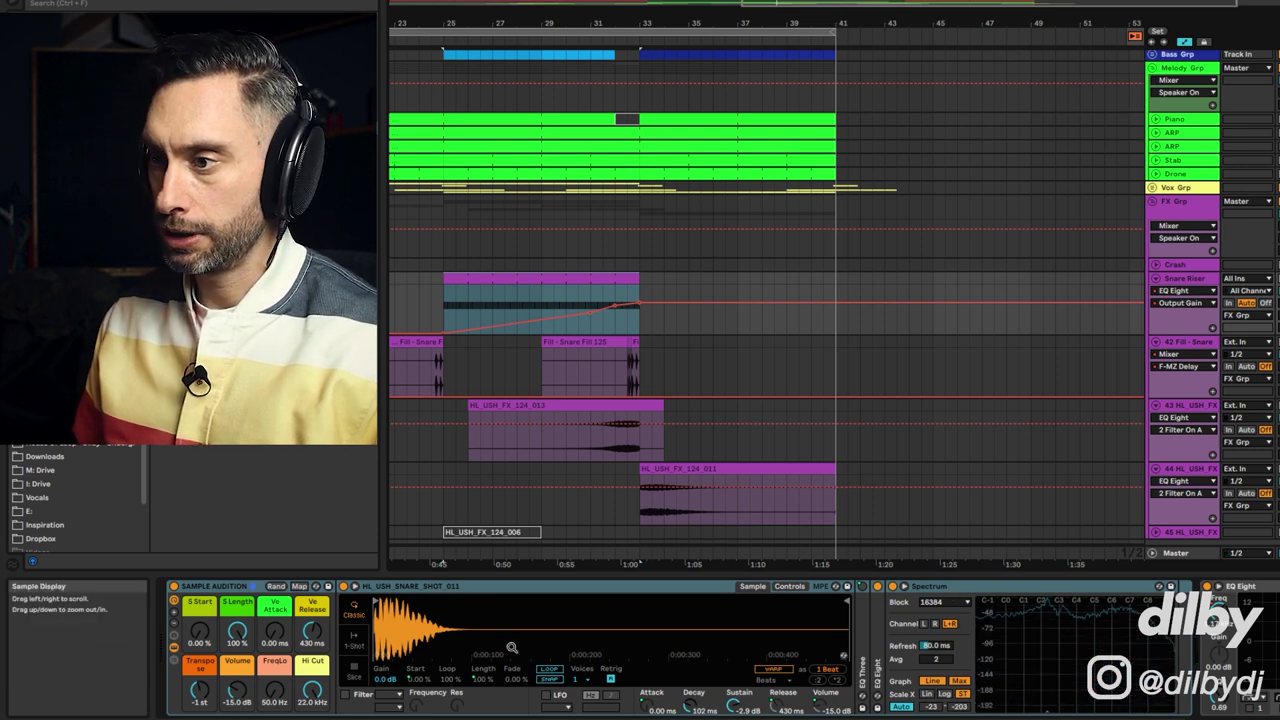
# - Collapse the Snare Riser's Spectrum, show the sampler's controls and display the EQ Eight filter 2 frequency automation
pyautogui.doubleClick(1029, 587)
pyautogui.click(789, 586)
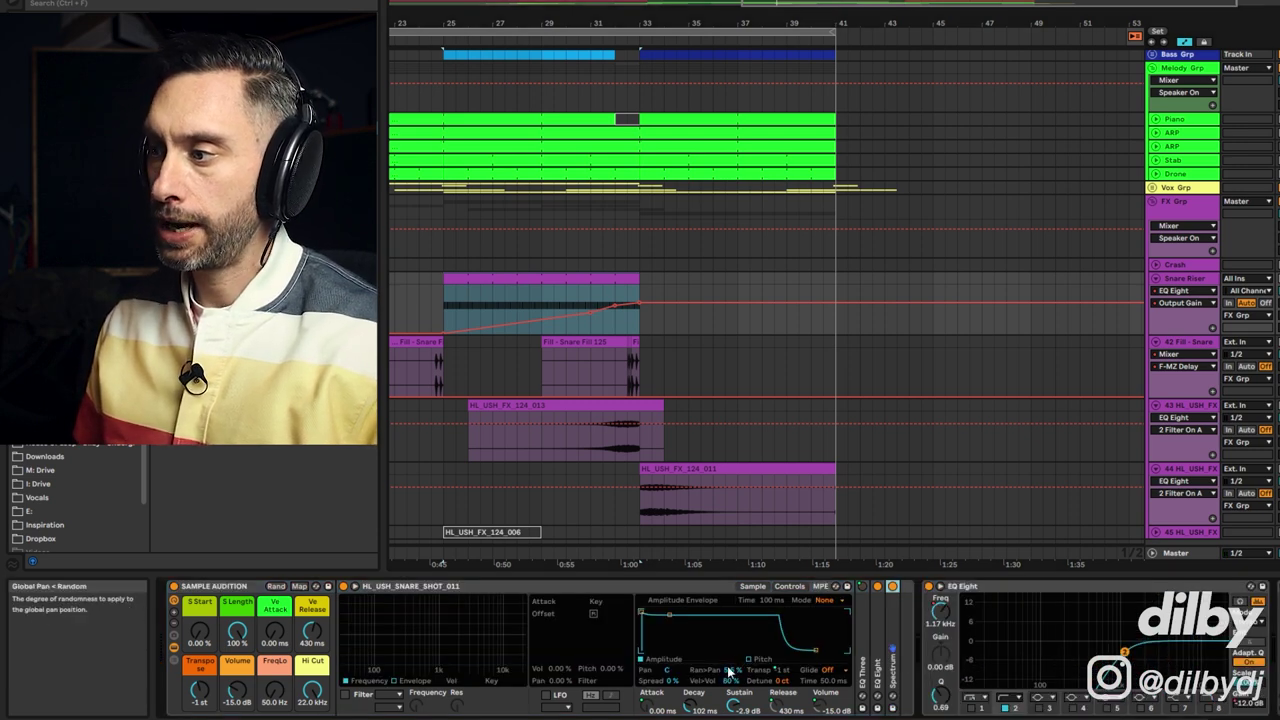
pyautogui.hscroll(1, 640, 650)
pyautogui.click(926, 614)
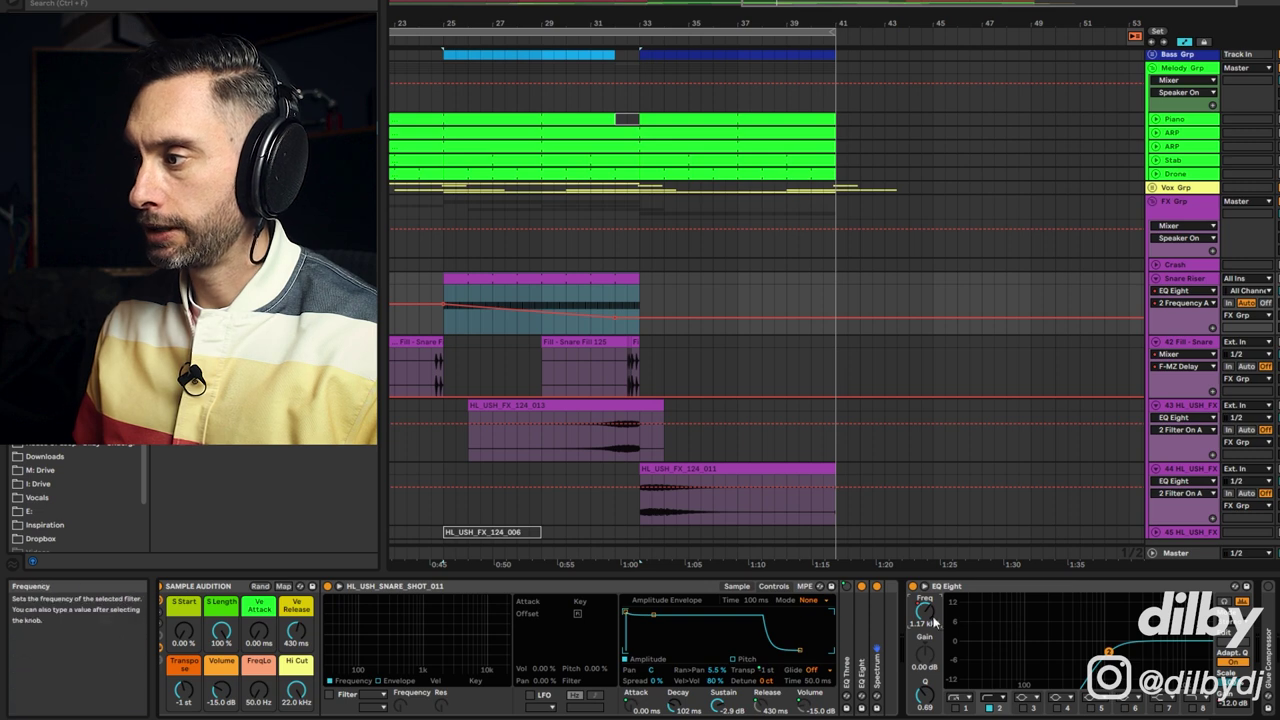
# - Audition the Snare Riser's filter frequency sweep near bar 25 and again from bar 32
pyautogui.click(455, 295)
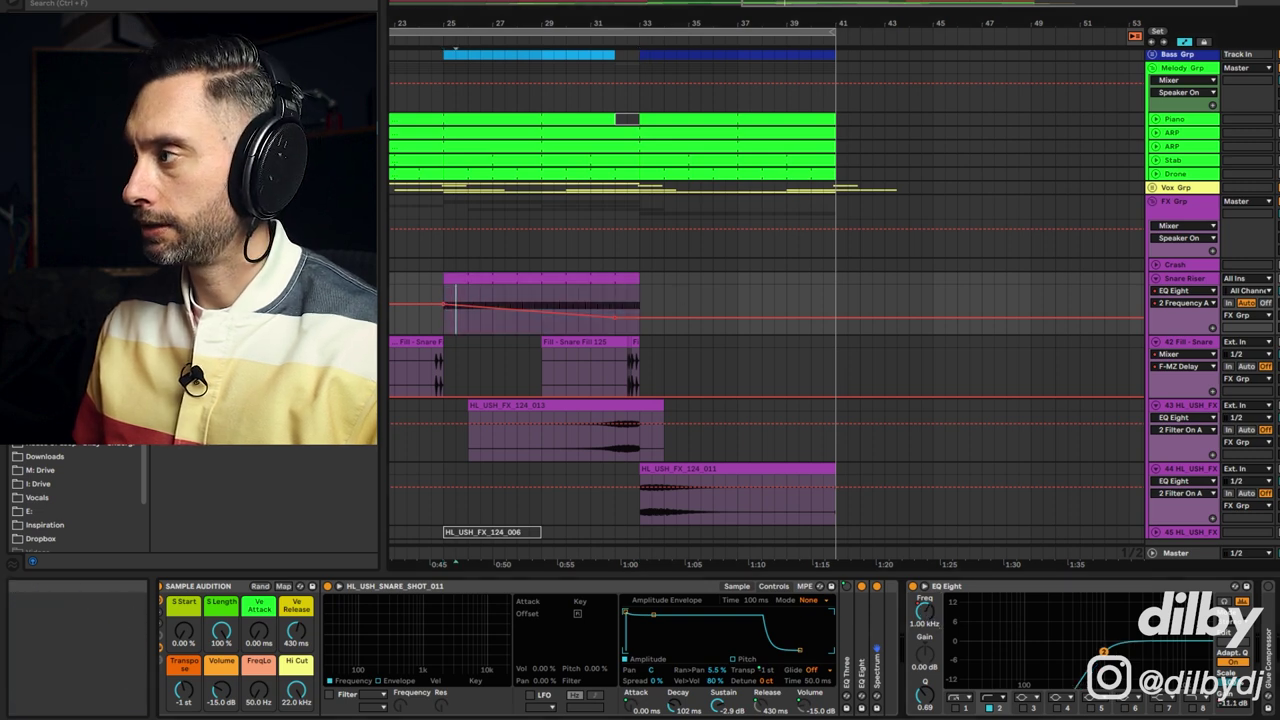
pyautogui.press('space')
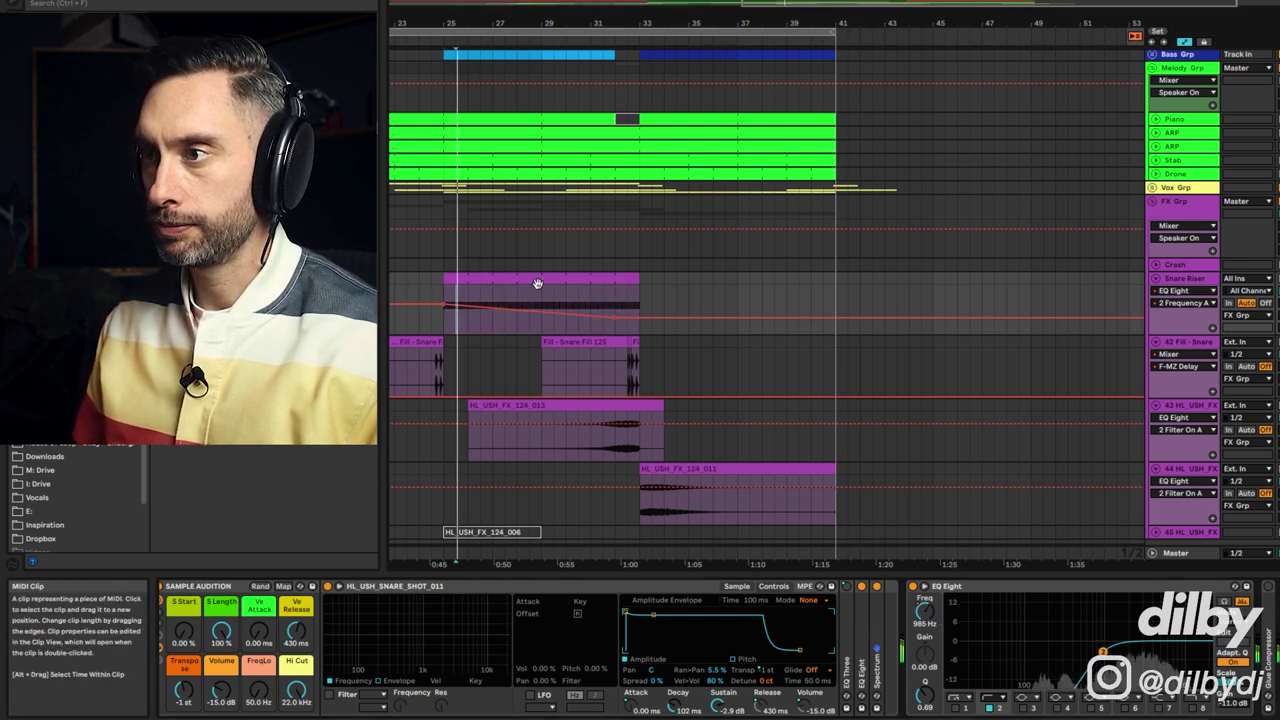
pyautogui.click(615, 300)
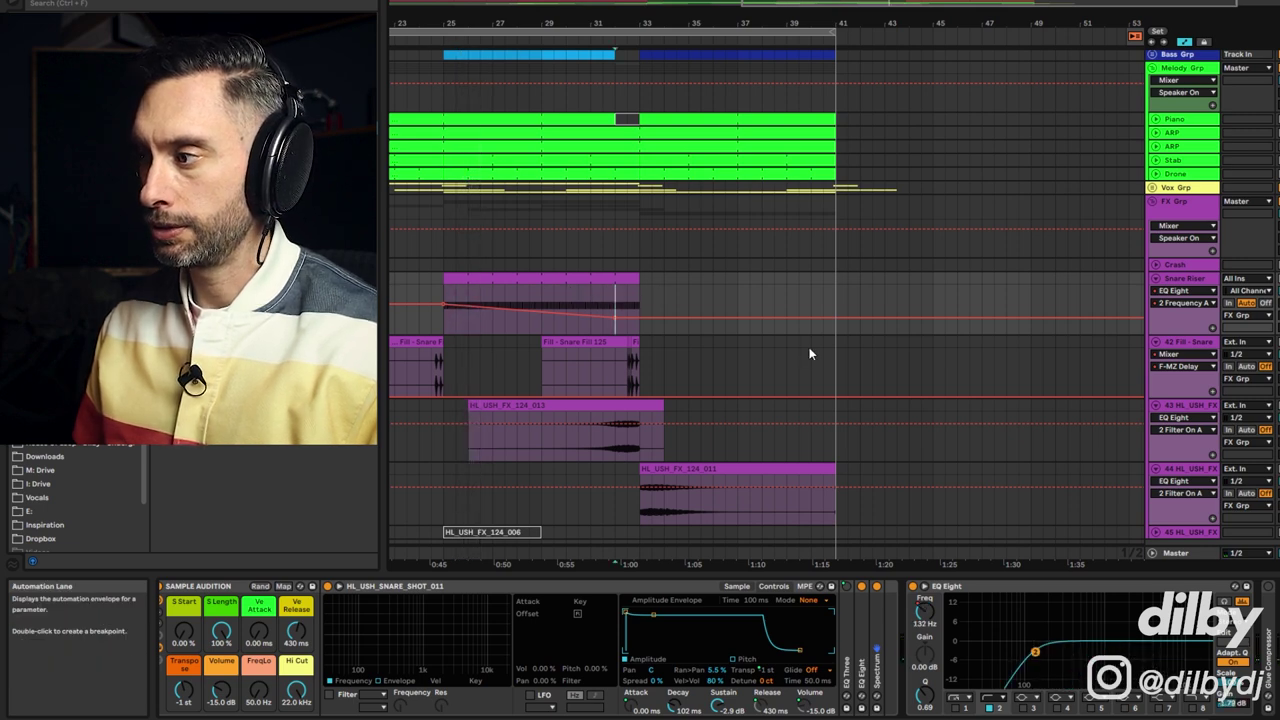
pyautogui.press('space')
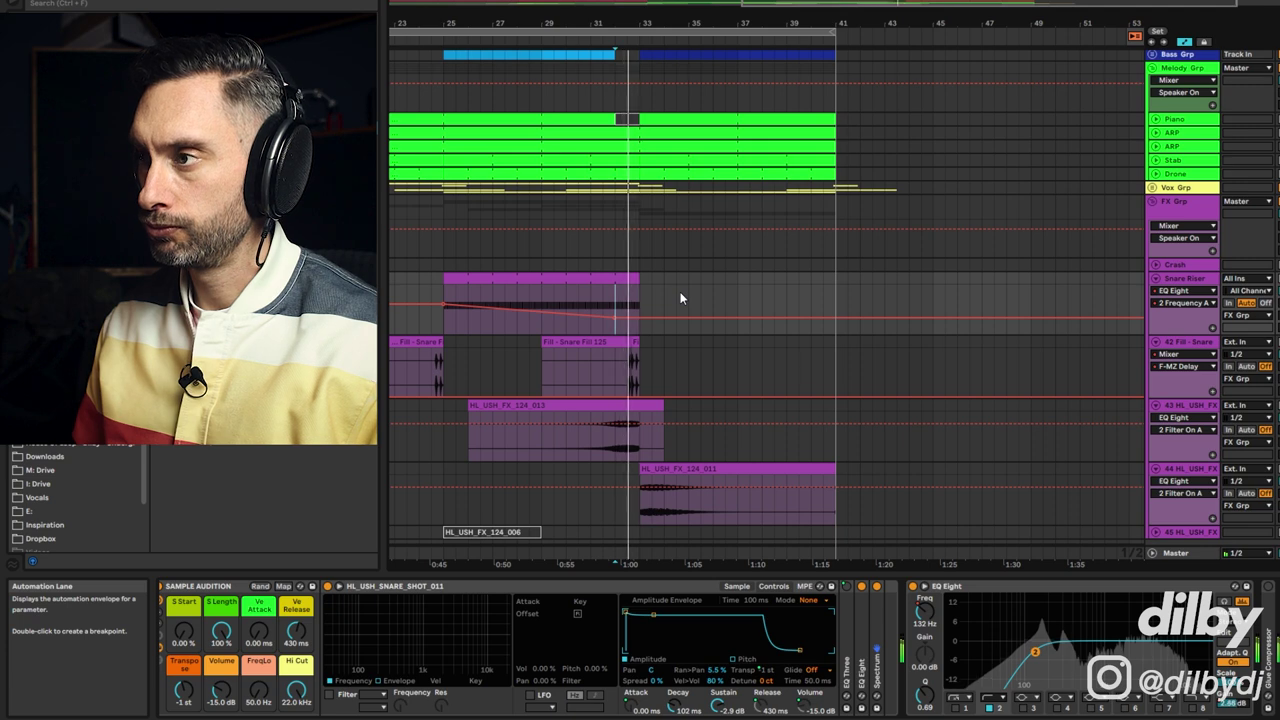
pyautogui.press('space')
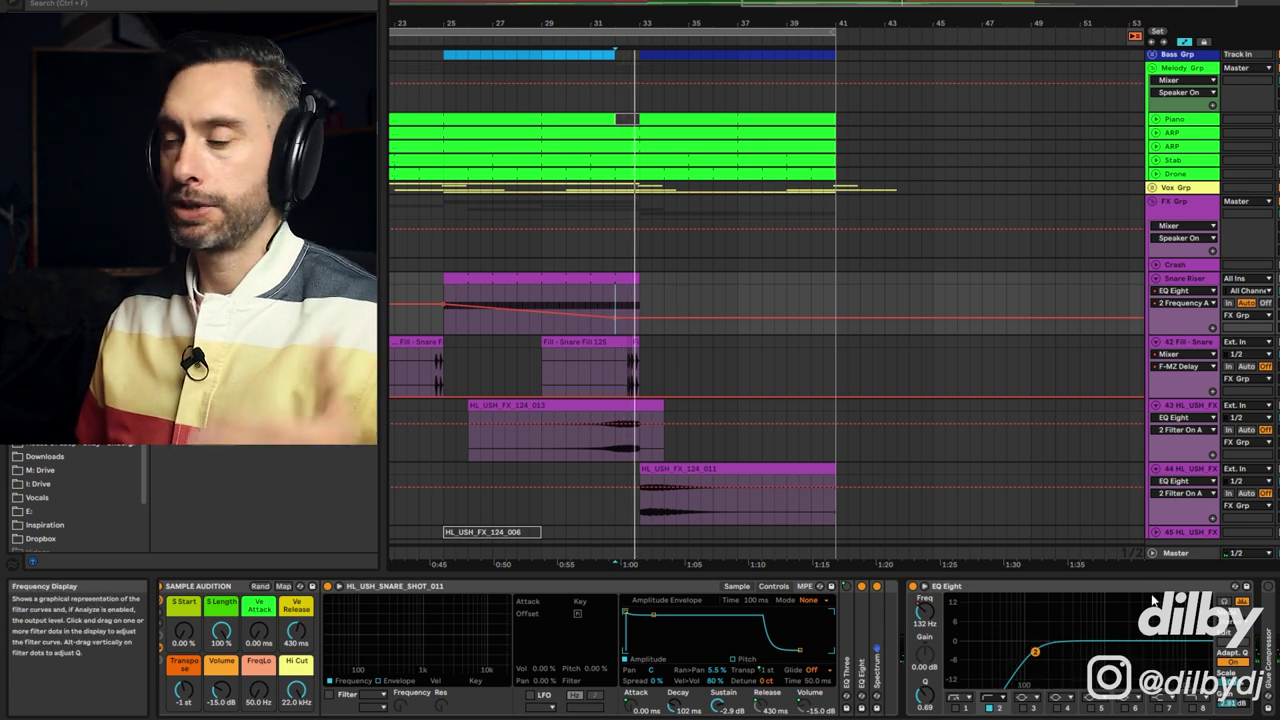
# - Display the Snare Riser's EQ Eight Output Gain automation and audition the level rise towards bar 33
pyautogui.click(1235, 707)
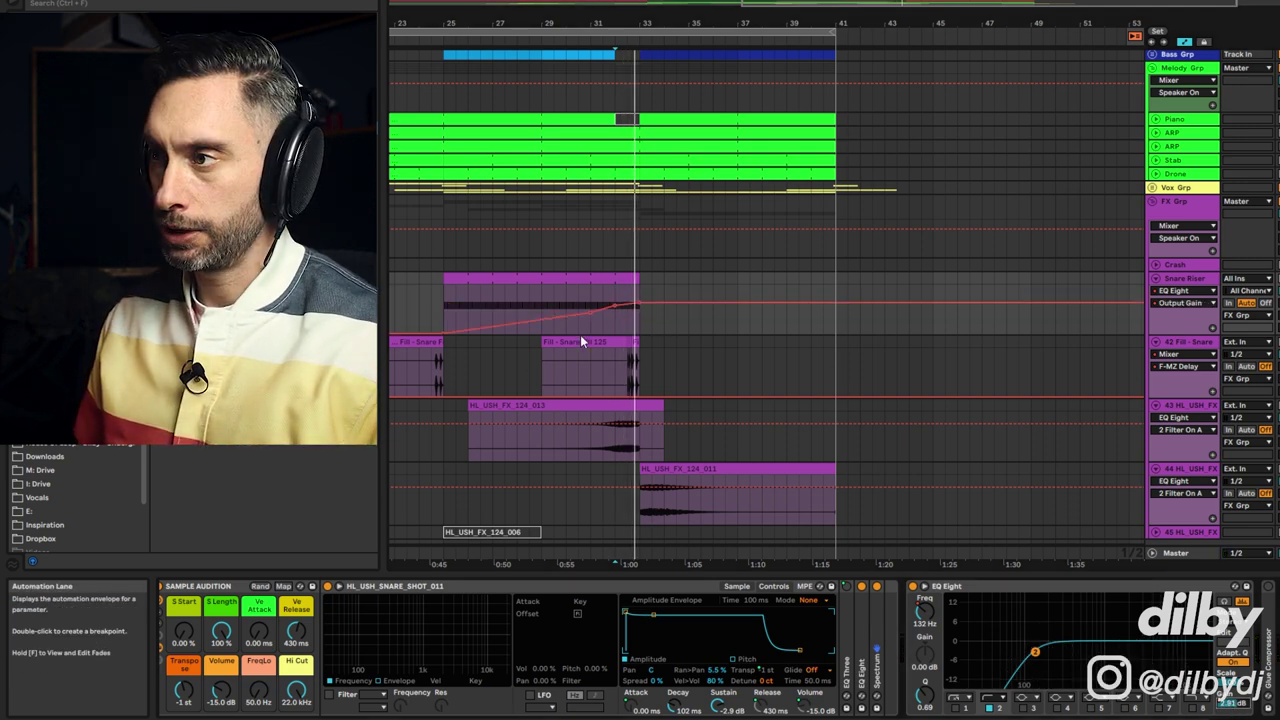
pyautogui.click(565, 292)
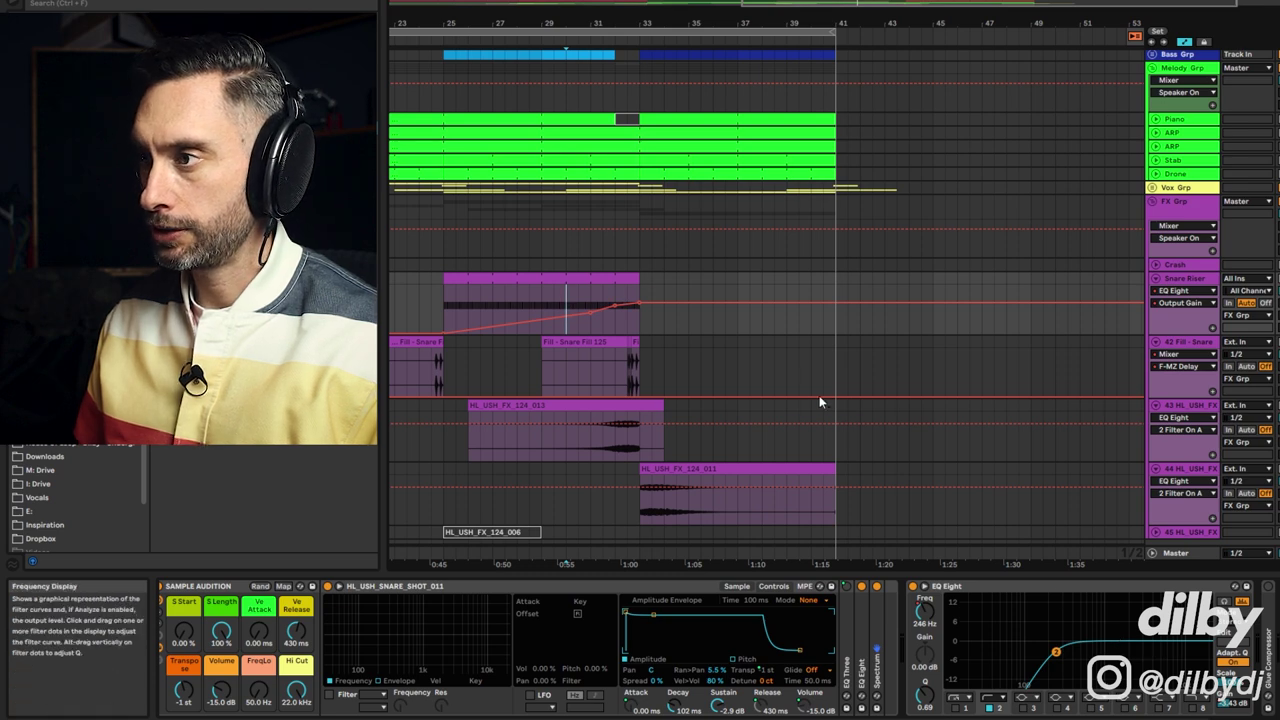
pyautogui.press('space')
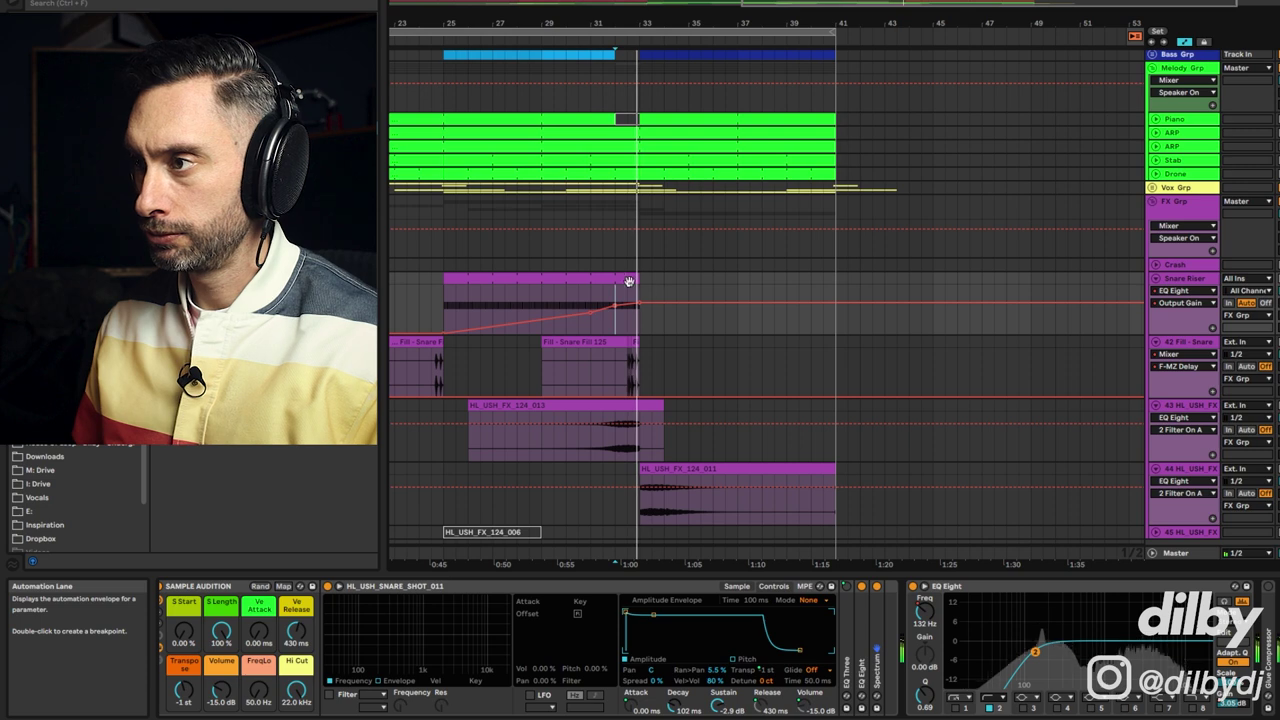
pyautogui.press('space')
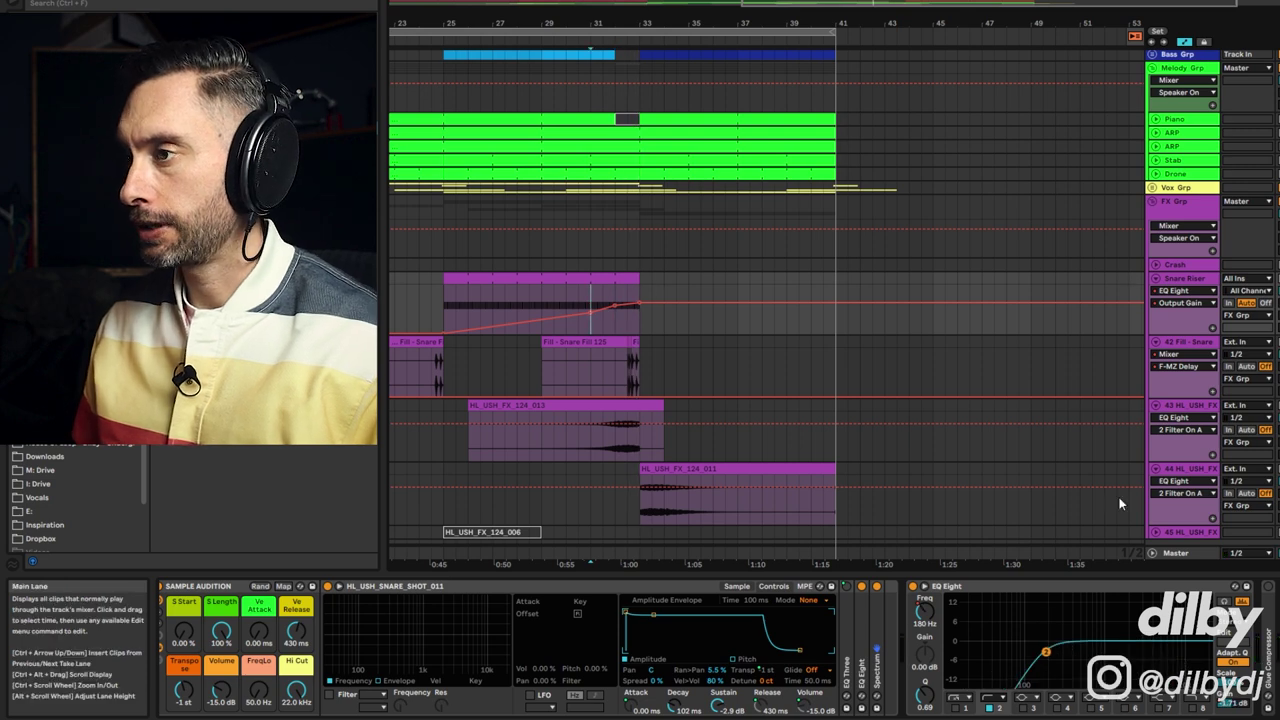
# - Audition the HL_USH_FX_124_013 clip into bar 33, and replay the section from within the last long Snare Fill clip
pyautogui.click(602, 294)
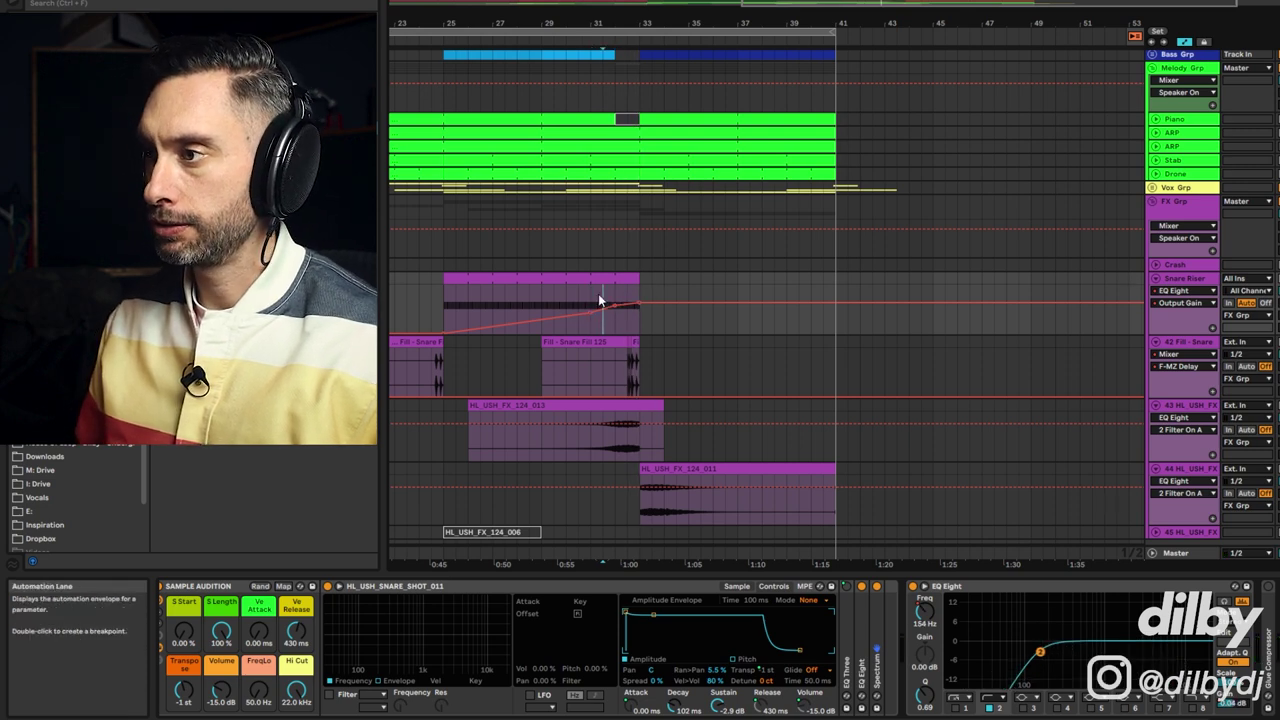
pyautogui.click(605, 434)
pyautogui.press('space')
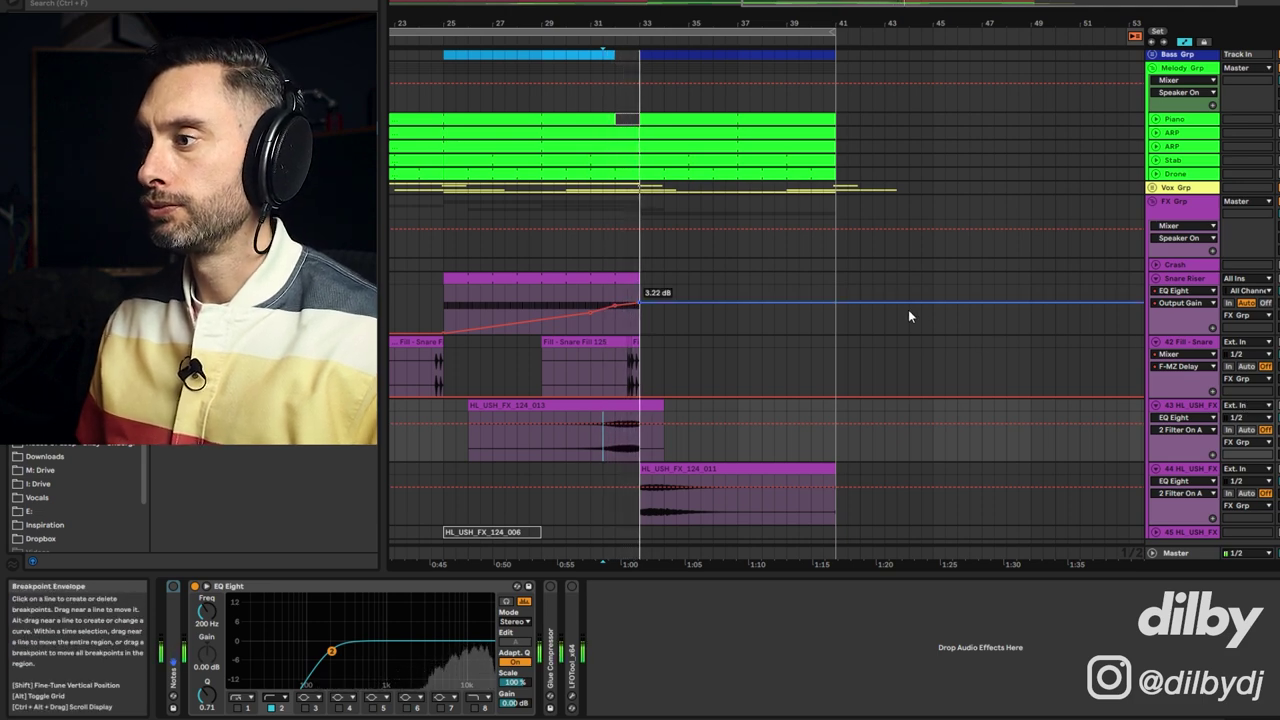
pyautogui.press('space')
pyautogui.click(578, 368)
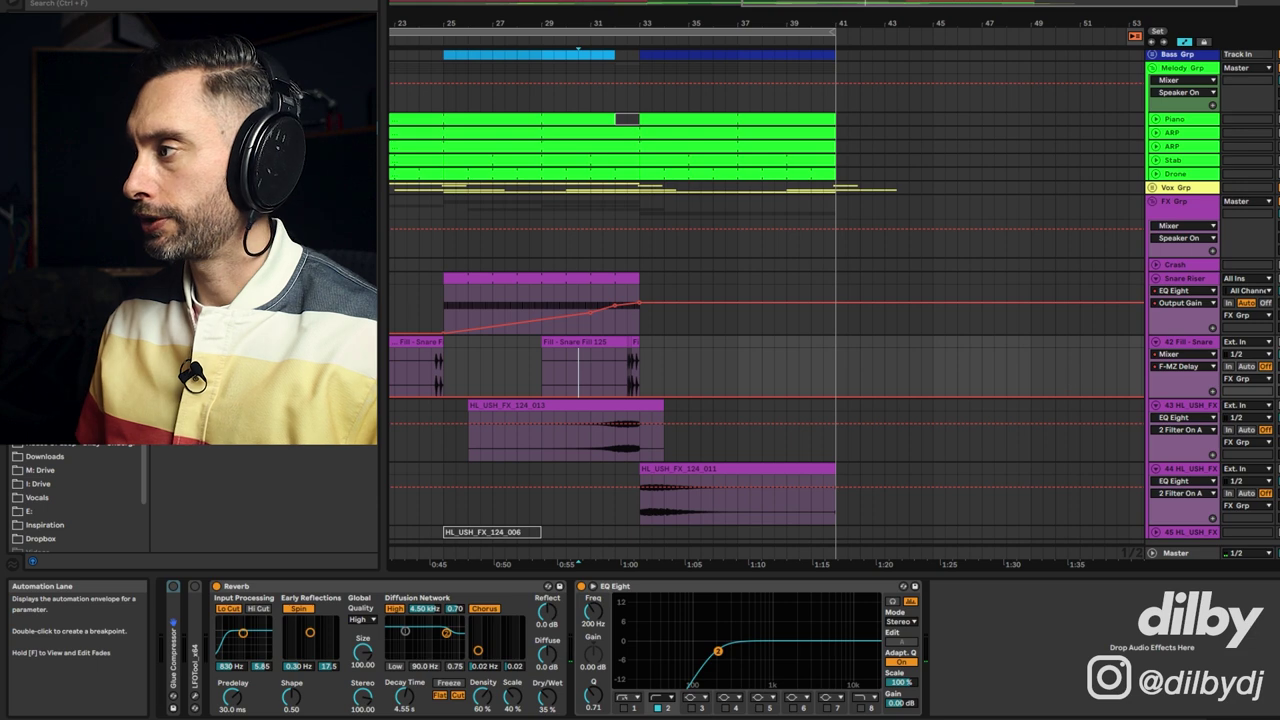
pyautogui.press('space')
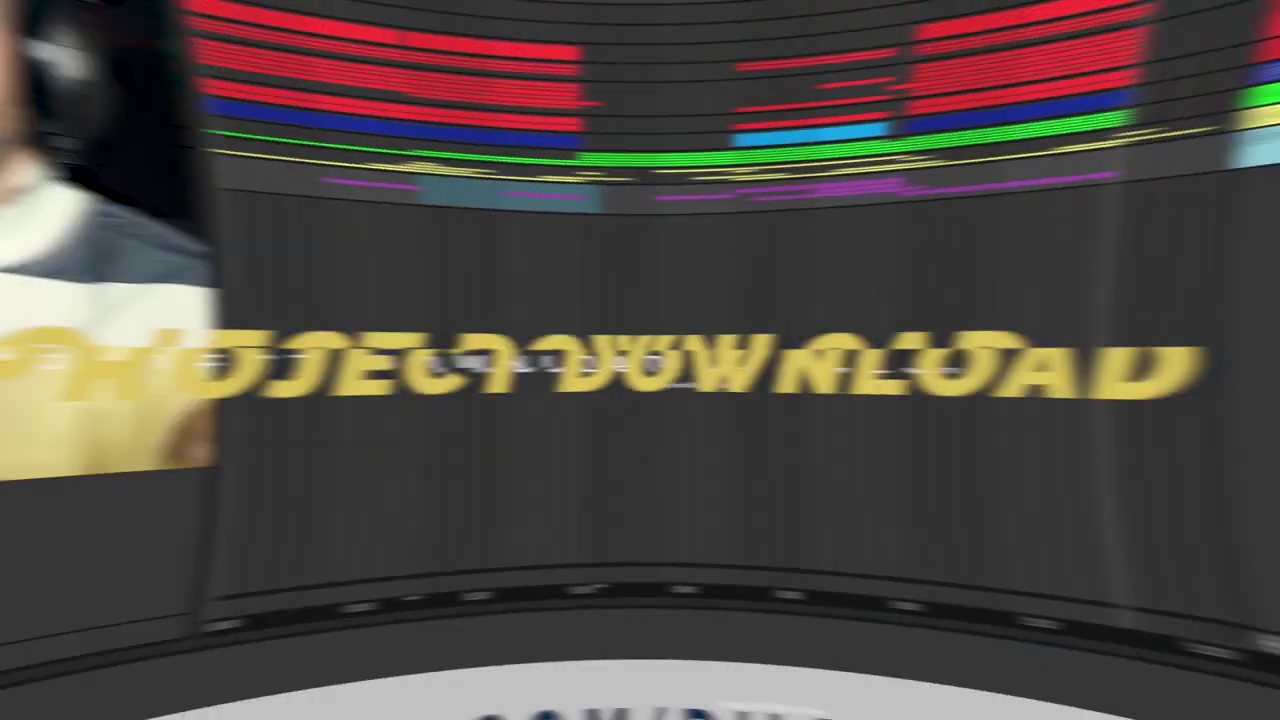
pyautogui.click(1189, 212)
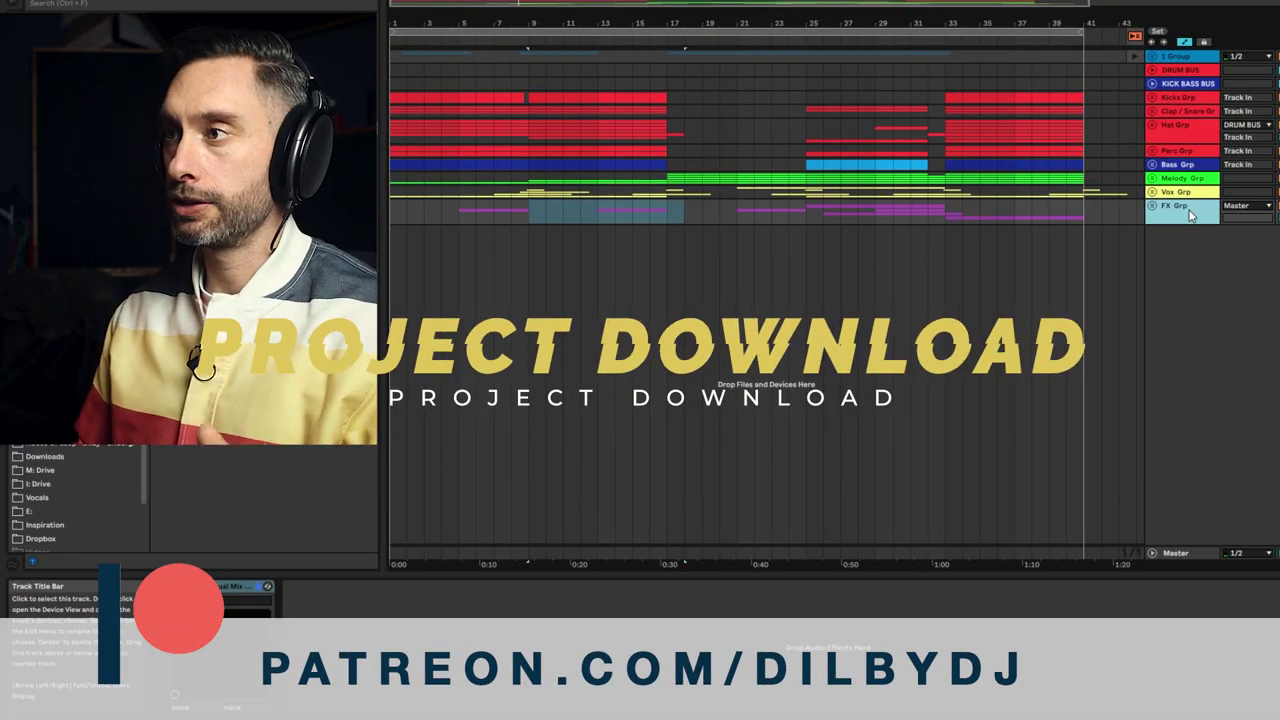
pyautogui.moveTo(697, 212); pyautogui.dragTo(598, 212)
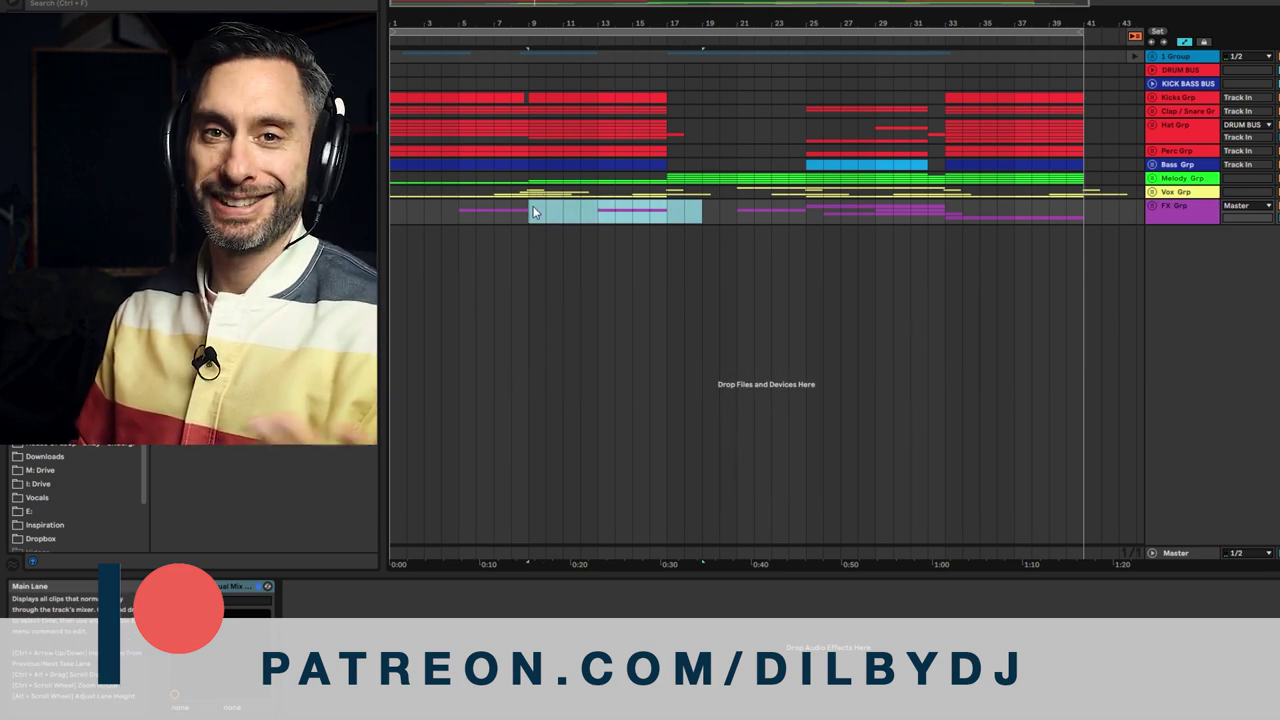
pyautogui.click(597, 212)
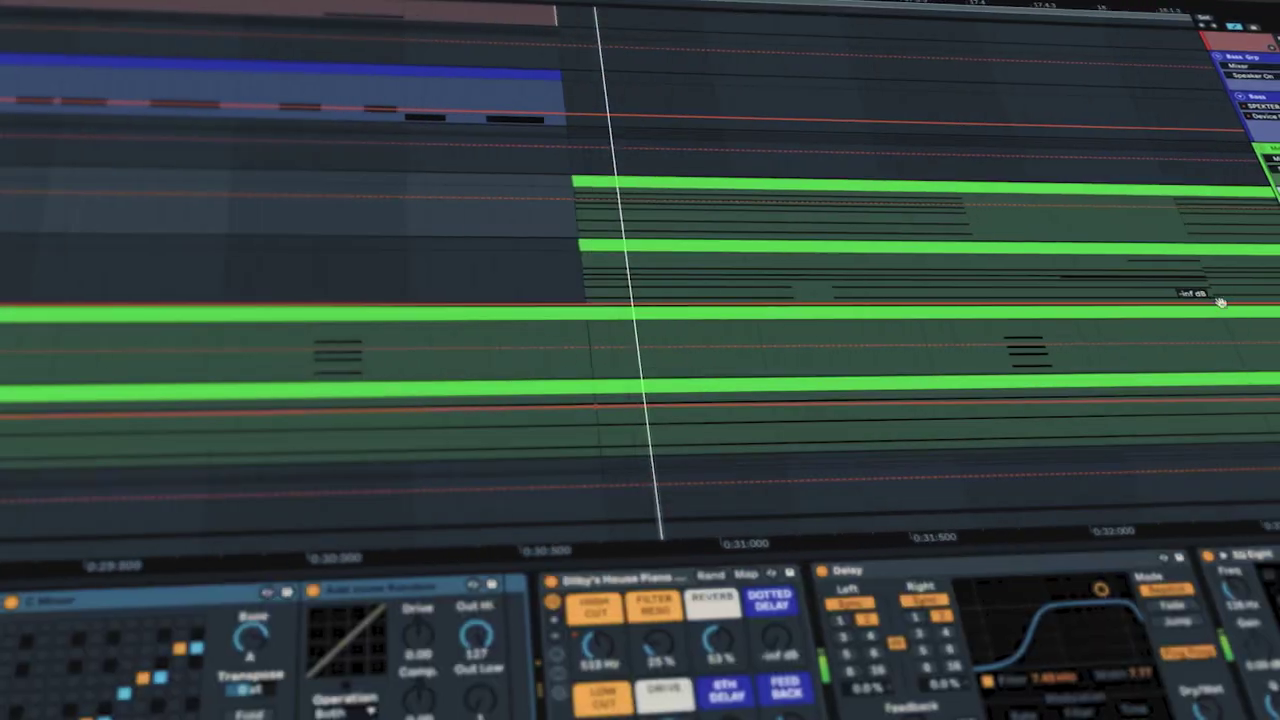
# - Follow the arrangement's playback through the Melody Grp and Vox Grp tracks
pyautogui.click(1219, 300)
pyautogui.scroll(-5, 1217, 307)
pyautogui.press('Down')
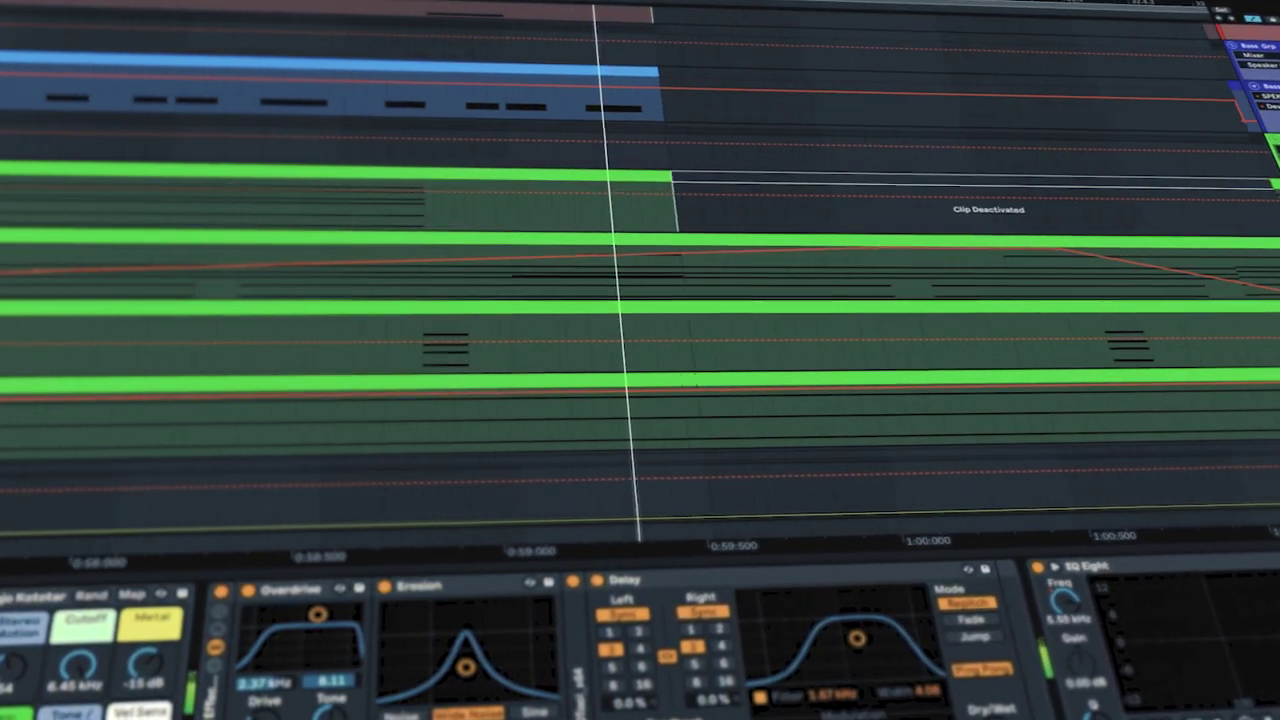
pyautogui.scroll(-5, 1276, 282)
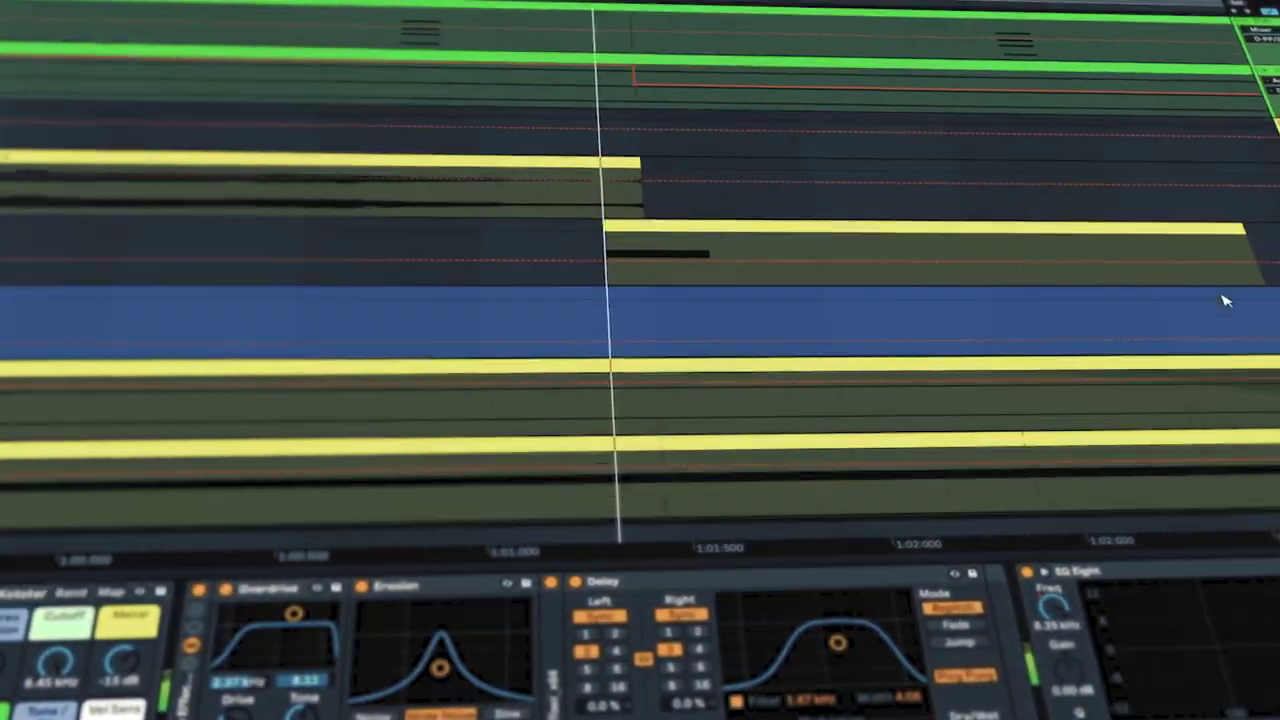